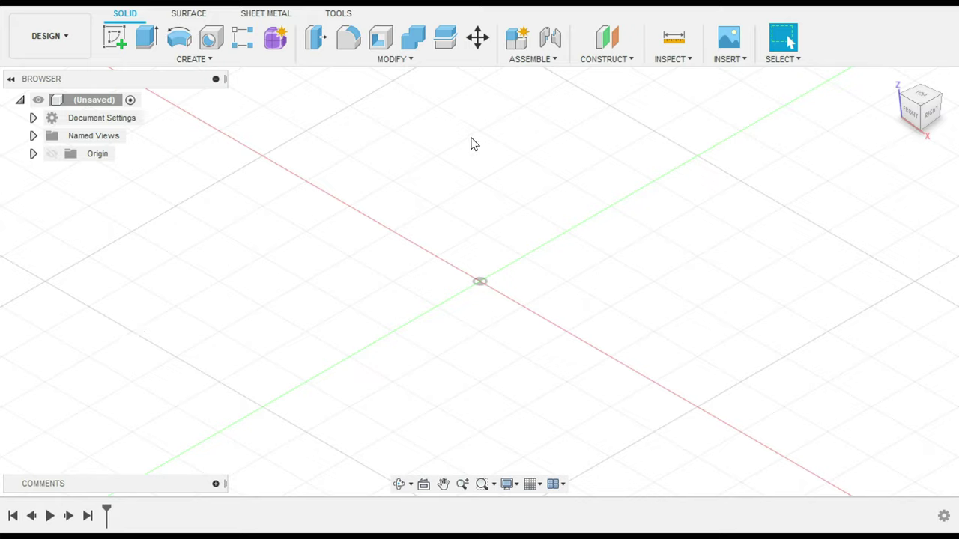
- Open the Change Parameters table and reposition it so all its columns are in view
{"action": "left_click", "coordinate": [605, 59]}
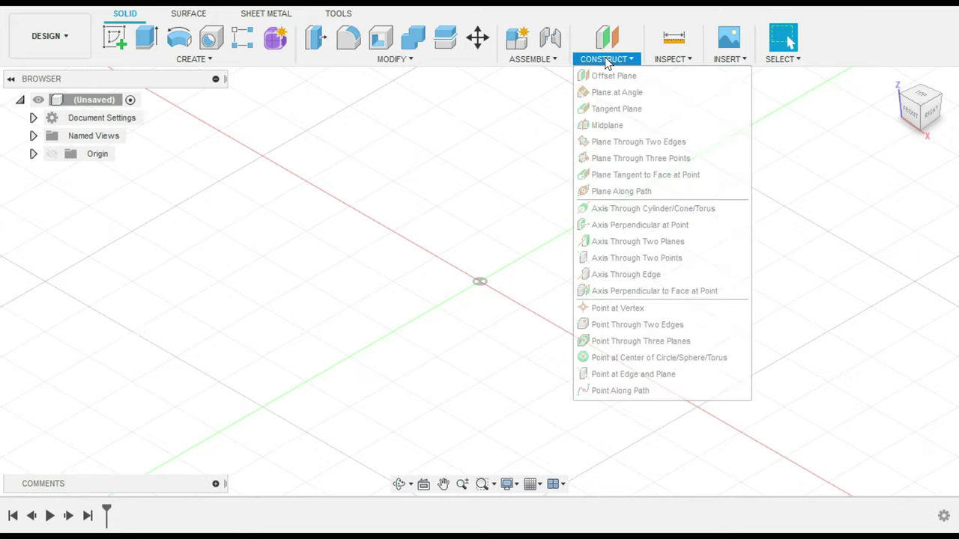
{"action": "mouse_move", "coordinate": [486, 68]}
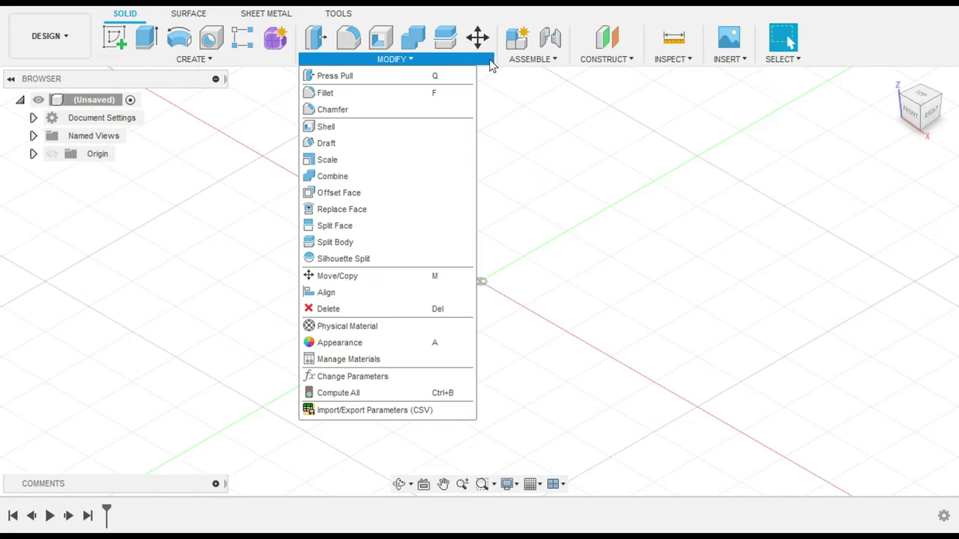
{"action": "left_click", "coordinate": [359, 375]}
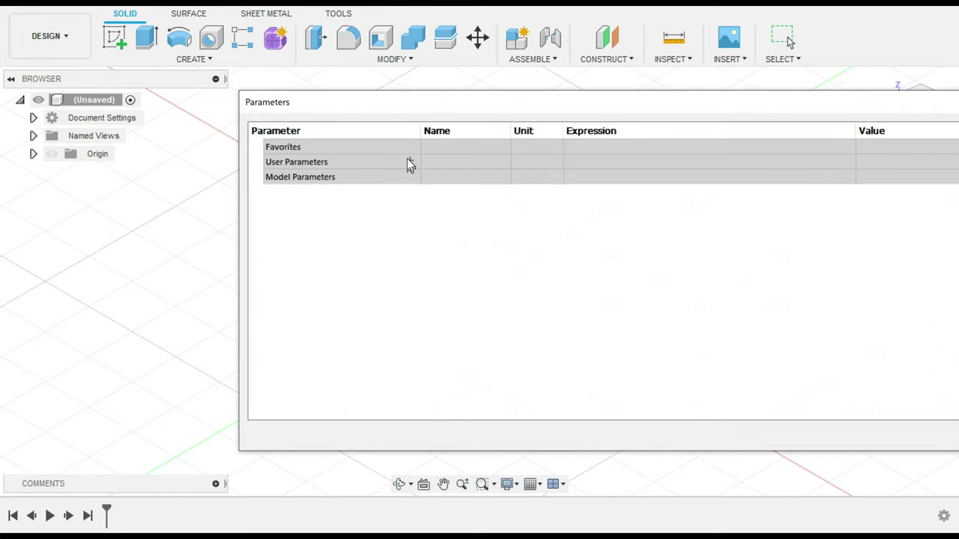
{"action": "left_click", "coordinate": [410, 162]}
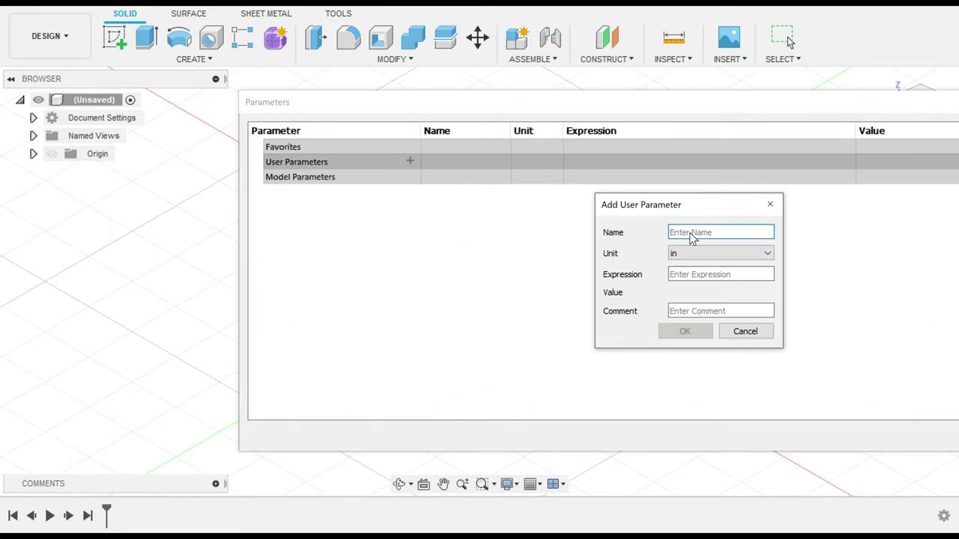
{"action": "left_click", "coordinate": [770, 203]}
{"action": "left_click_drag", "start_coordinate": [691, 115], "coordinate": [481, 114]}
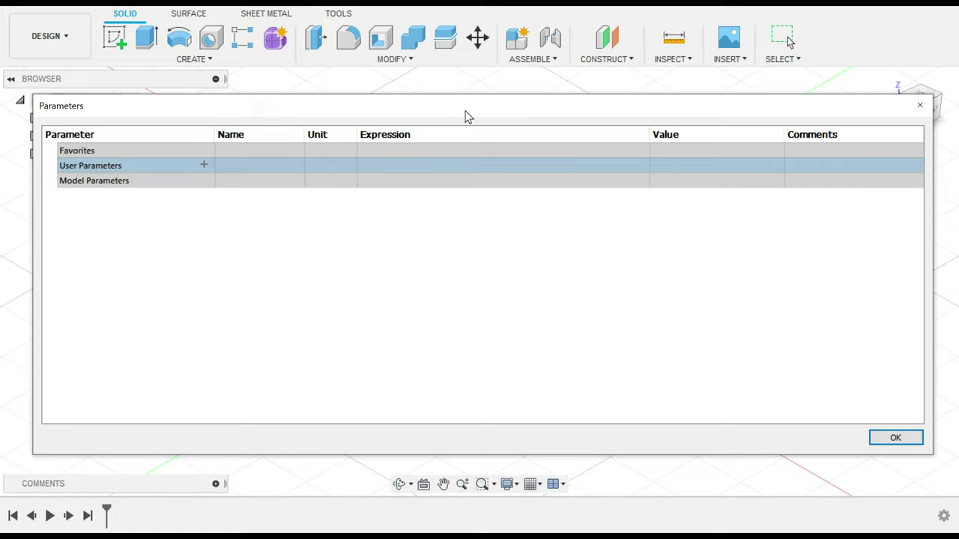
- Add a user parameter named lgt_overall_size in inches with the expression 36
{"action": "left_click", "coordinate": [204, 165]}
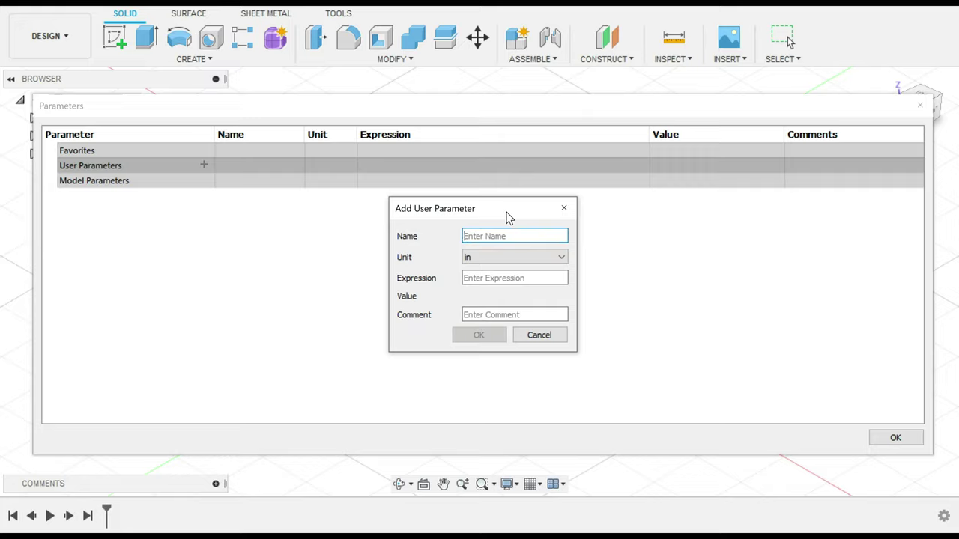
{"action": "type", "text": "lgt_overall_size"}
{"action": "left_click", "coordinate": [473, 281]}
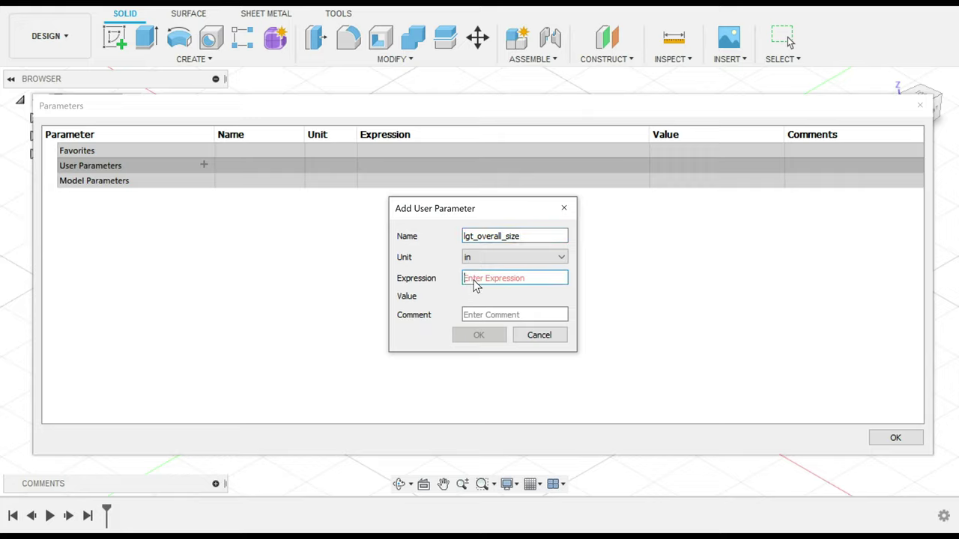
{"action": "type", "text": "36"}
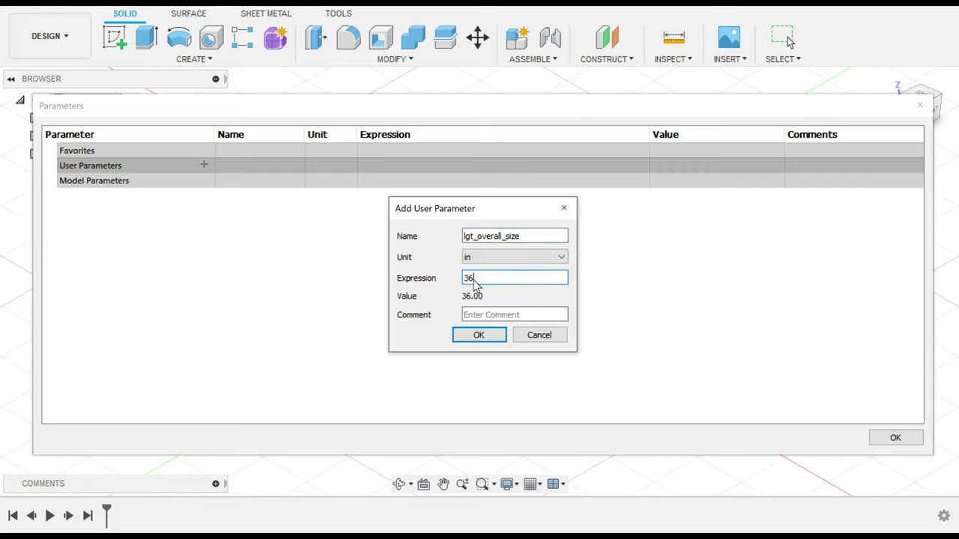
{"action": "left_click", "coordinate": [480, 335]}
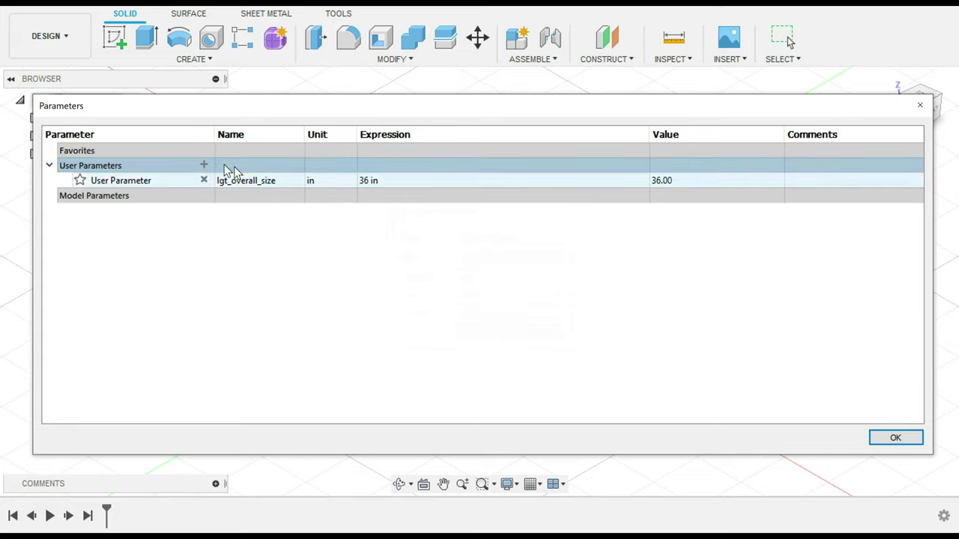
- Add a user parameter named mat_wdt in inches with the expression 4
{"action": "left_click", "coordinate": [205, 166]}
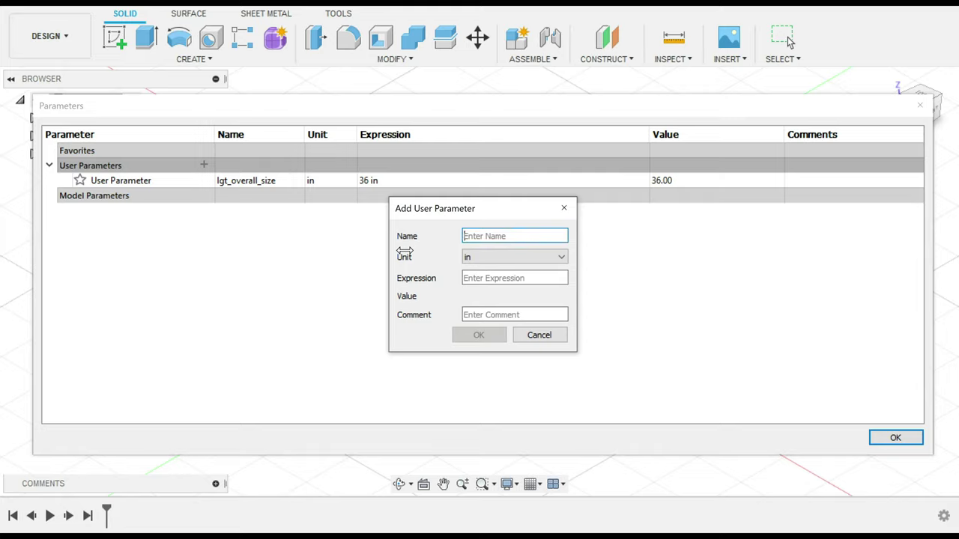
{"action": "type", "text": "mat_wdt"}
{"action": "key", "text": "Tab"}
{"action": "key", "text": "Tab"}
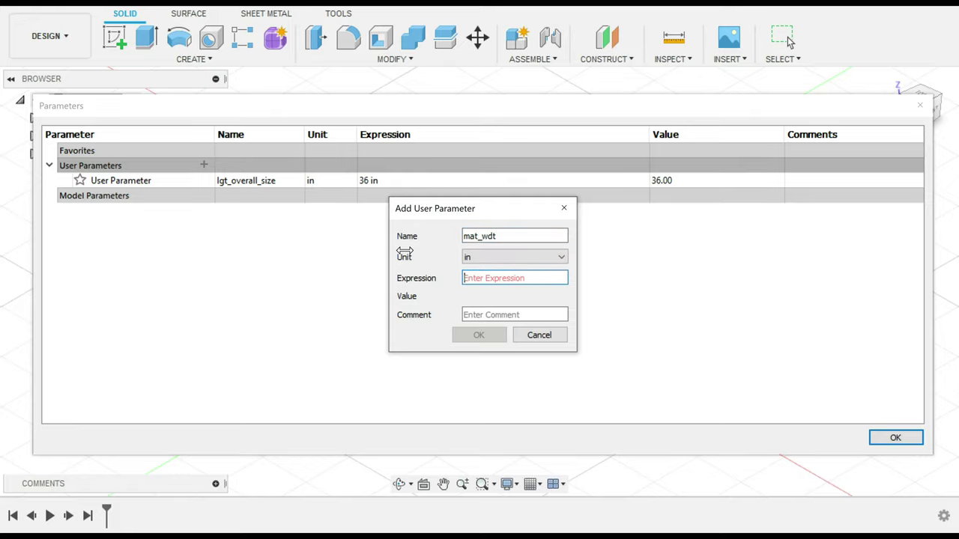
{"action": "type", "text": "4"}
{"action": "key", "text": "Return"}
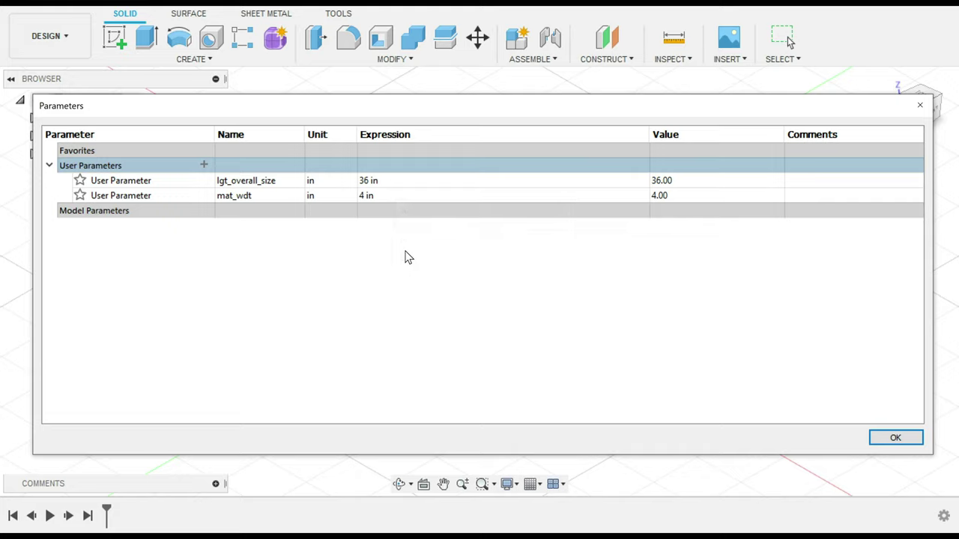
- Add a user parameter named strap_lgt in inches whose expression refers to lgt_overall_size
{"action": "left_click", "coordinate": [204, 164]}
{"action": "type", "text": "strap"}
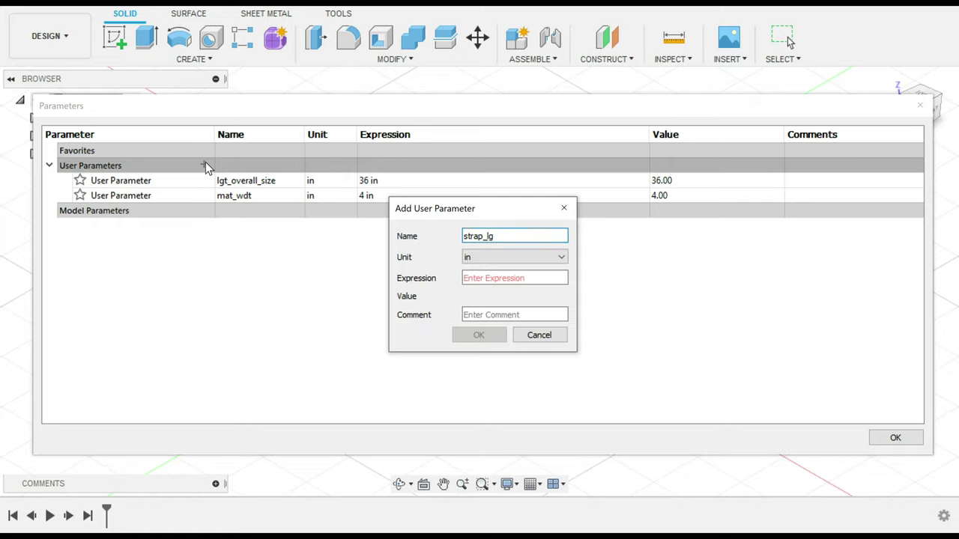
{"action": "key", "text": "Tab"}
{"action": "key", "text": "Tab"}
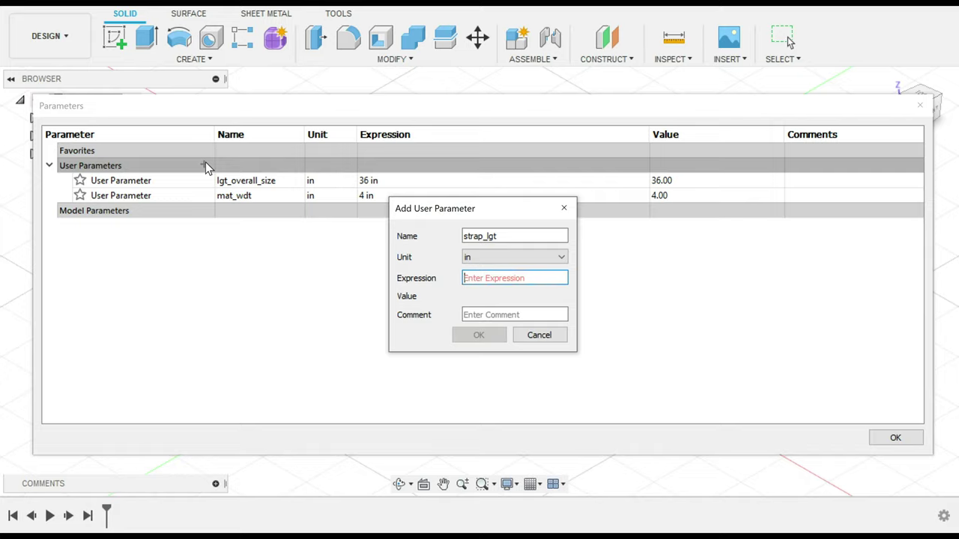
{"action": "type", "text": "lgt"}
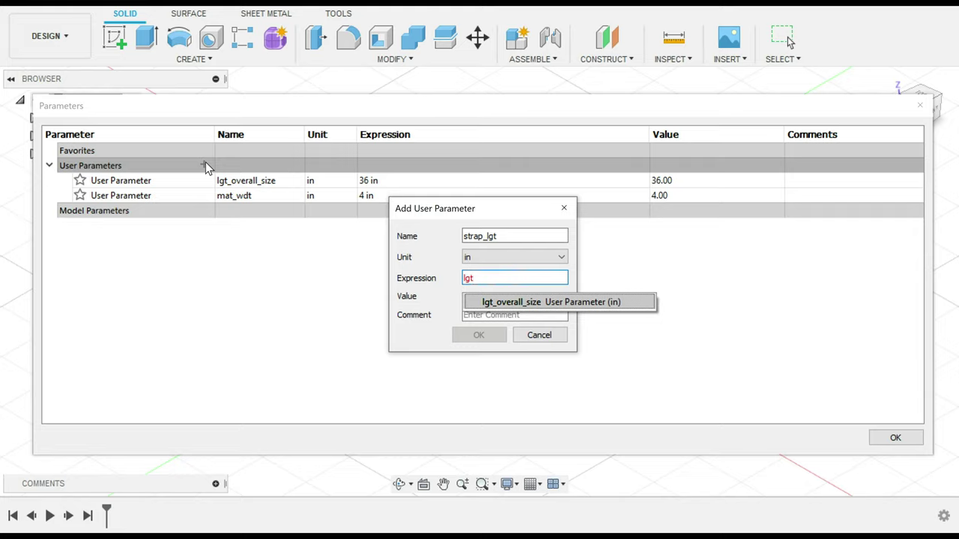
{"action": "key", "text": "Tab"}
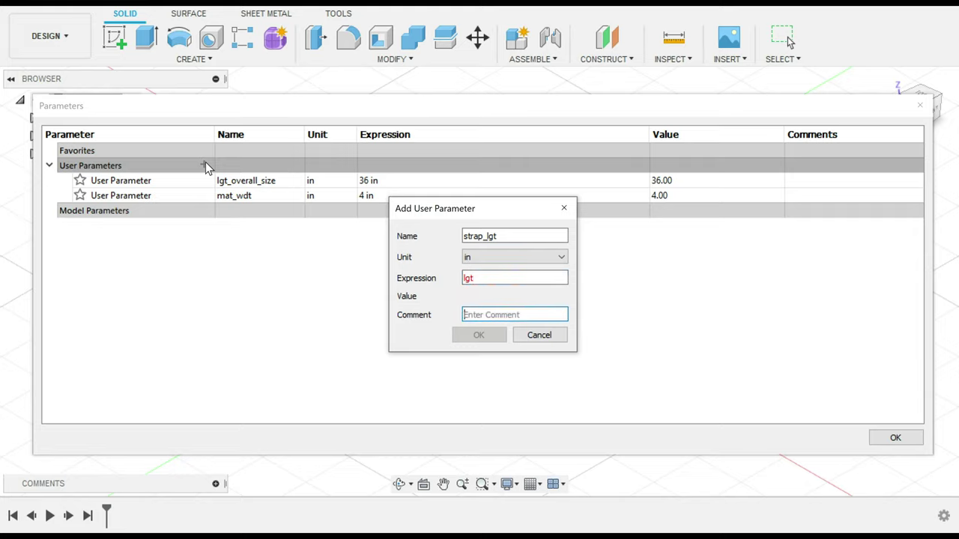
{"action": "key", "text": "shift+Tab"}
{"action": "type", "text": "lg"}
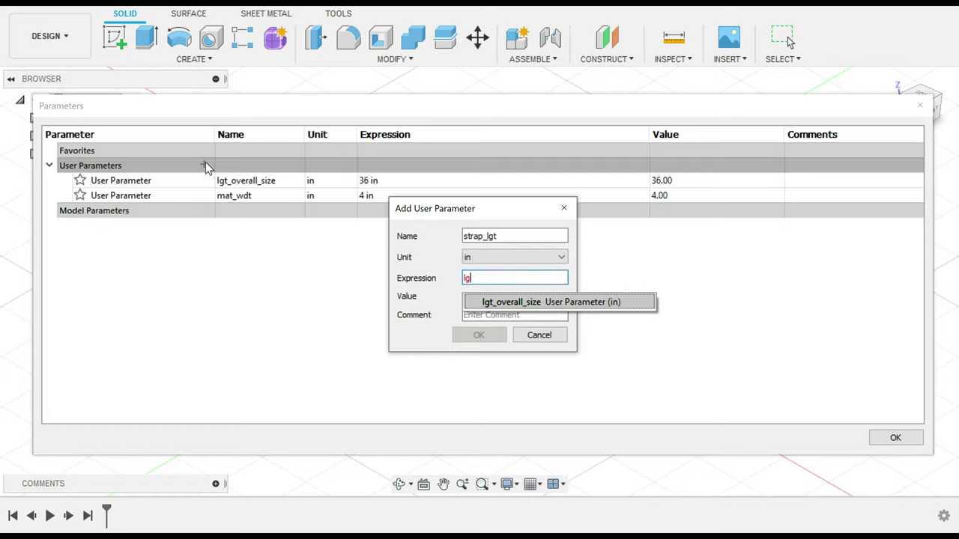
{"action": "key", "text": "Return"}
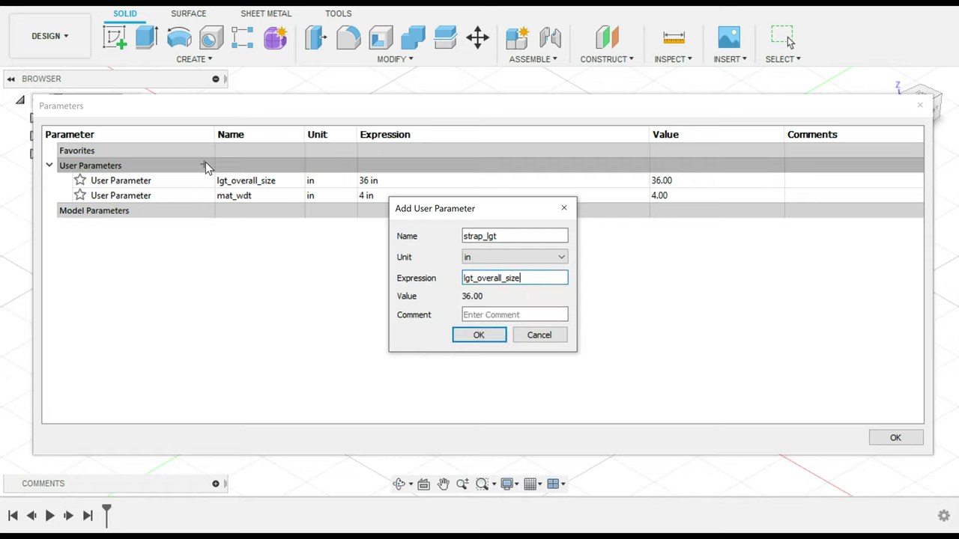
{"action": "left_click", "coordinate": [476, 335]}
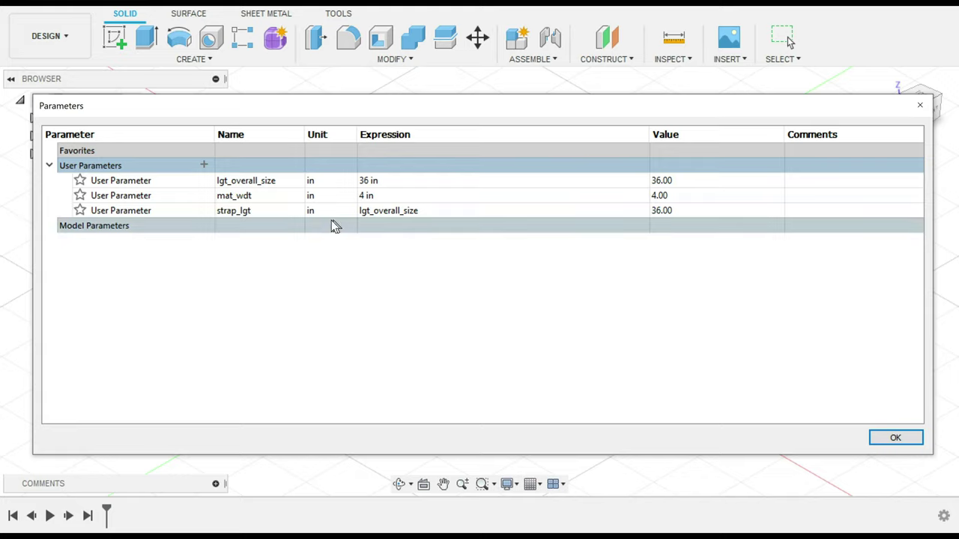
- Rename the strap_lgt user parameter to bullet_strap_lgt
{"action": "double_click", "coordinate": [234, 211]}
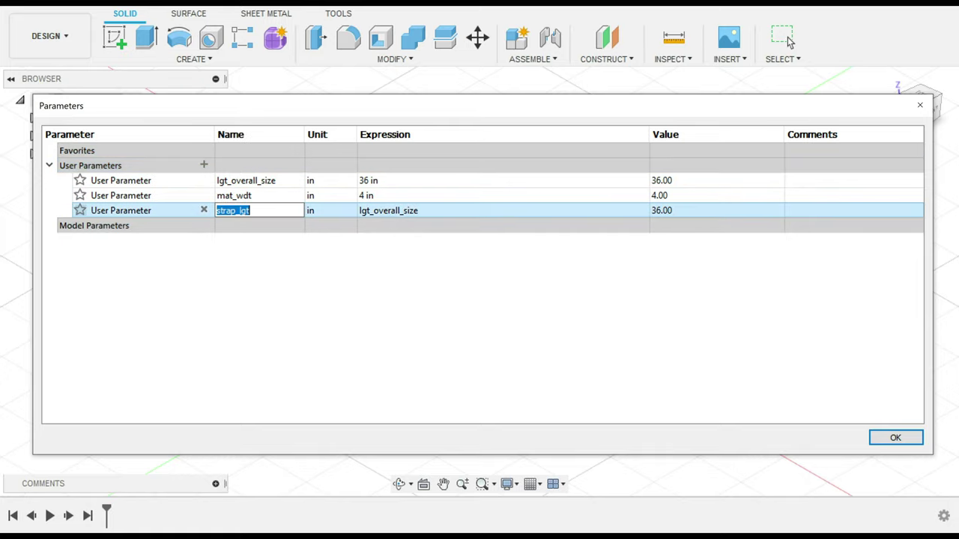
{"action": "left_click", "coordinate": [240, 211]}
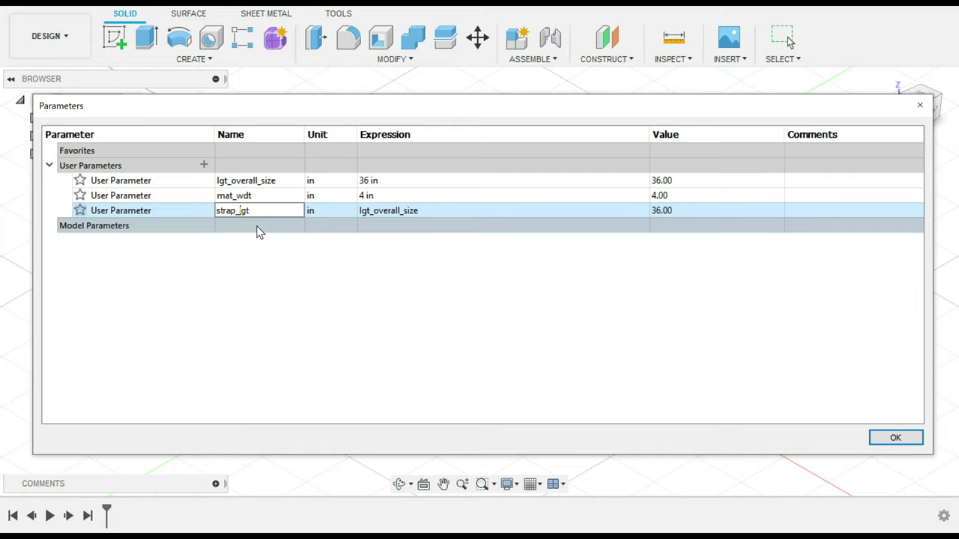
{"action": "type", "text": "buulet"}
{"action": "key", "text": "BackSpace"}
{"action": "key", "text": "BackSpace"}
{"action": "key", "text": "BackSpace"}
{"action": "key", "text": "BackSpace"}
{"action": "type", "text": "llet_"}
{"action": "key", "text": "Return"}
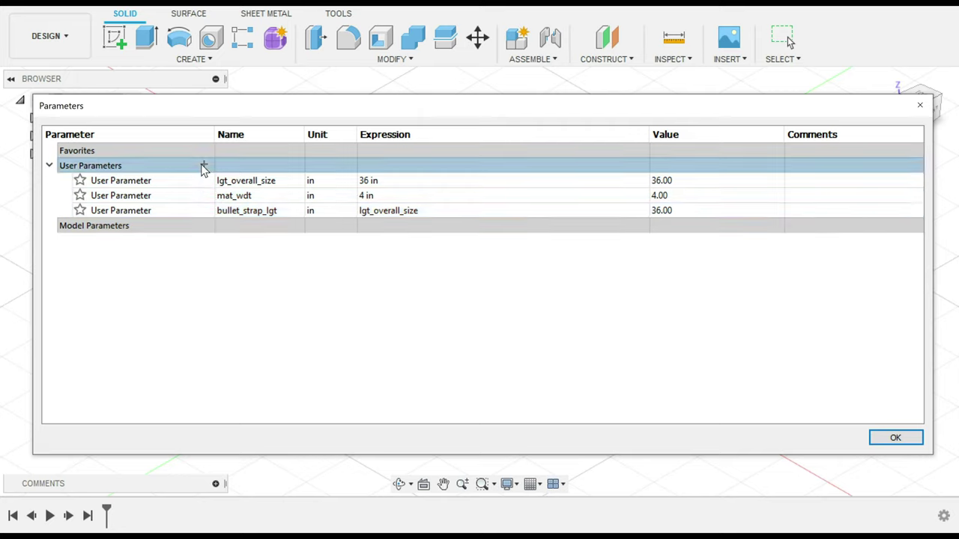
- Add a user parameter named bullet_strap_wdt in inches with the expression .75
{"action": "left_click", "coordinate": [203, 166]}
{"action": "type", "text": "bull"}
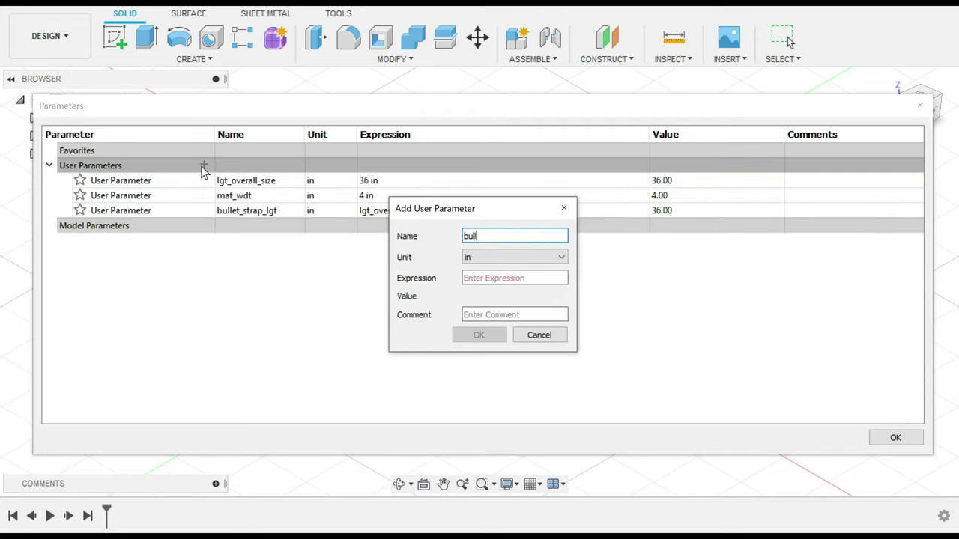
{"action": "type", "text": "et_strap_wdt"}
{"action": "key", "text": "Tab"}
{"action": "key", "text": "Tab"}
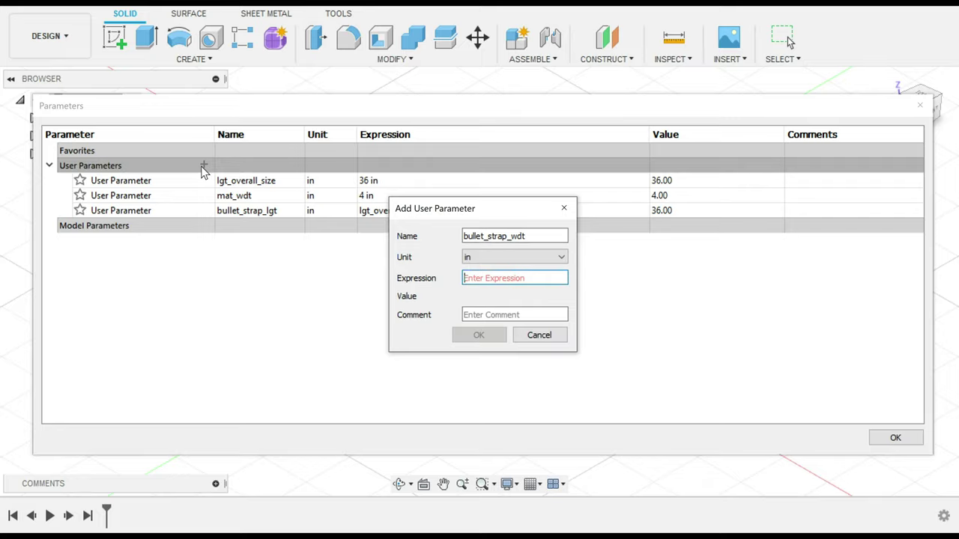
{"action": "type", "text": ".75"}
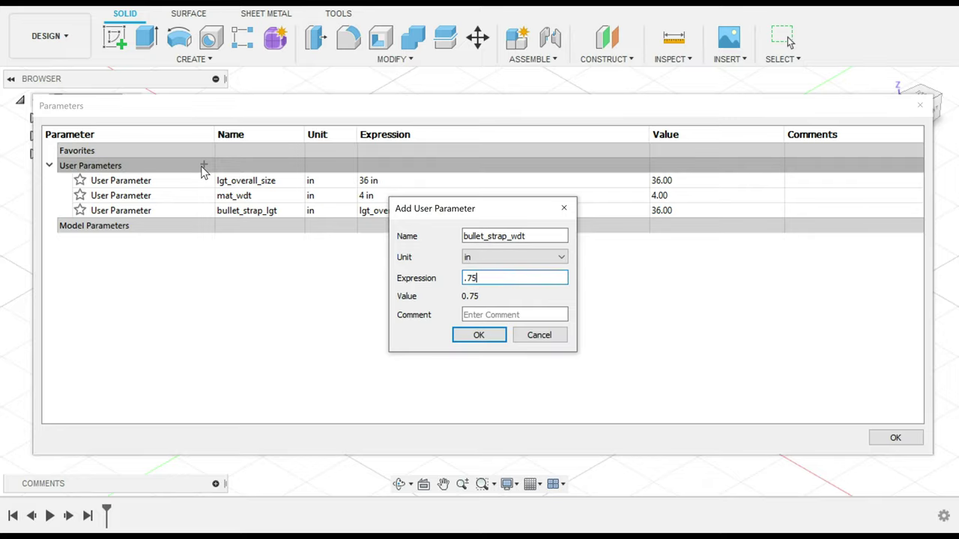
{"action": "key", "text": "Return"}
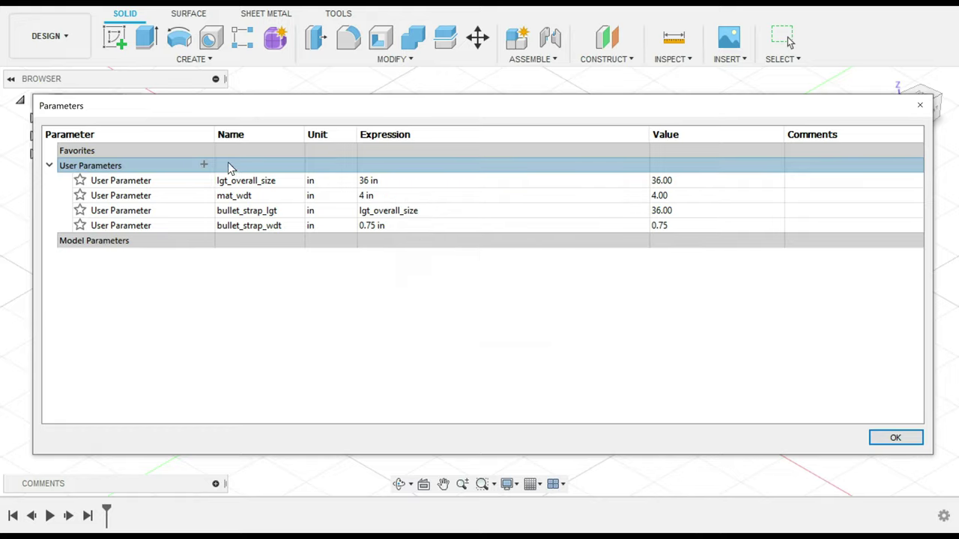
- Add a user parameter named oblong_holes_bullet in inches with the expression .79
{"action": "left_click", "coordinate": [205, 165]}
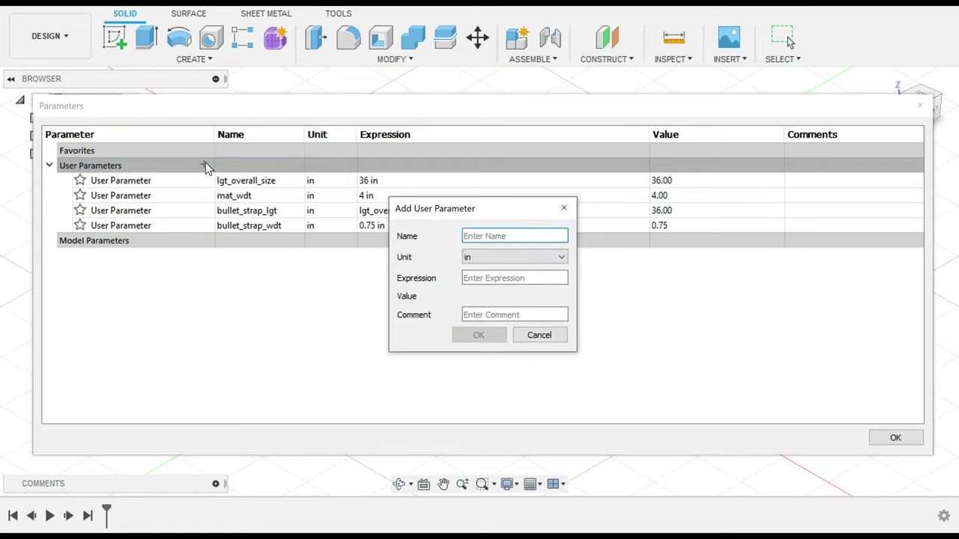
{"action": "type", "text": "oblong_holes_bullet"}
{"action": "key", "text": "Tab"}
{"action": "key", "text": "Tab"}
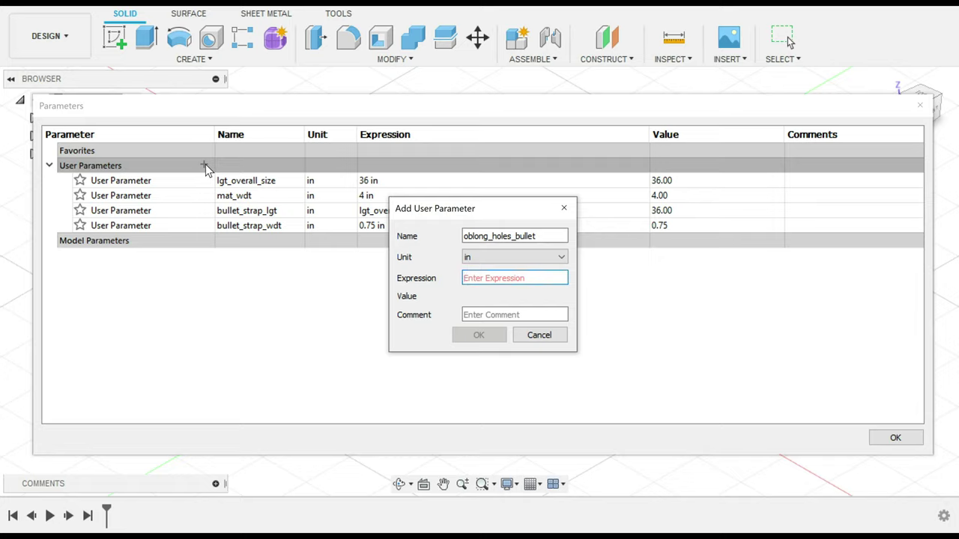
{"action": "type", "text": "."}
{"action": "type", "text": "79"}
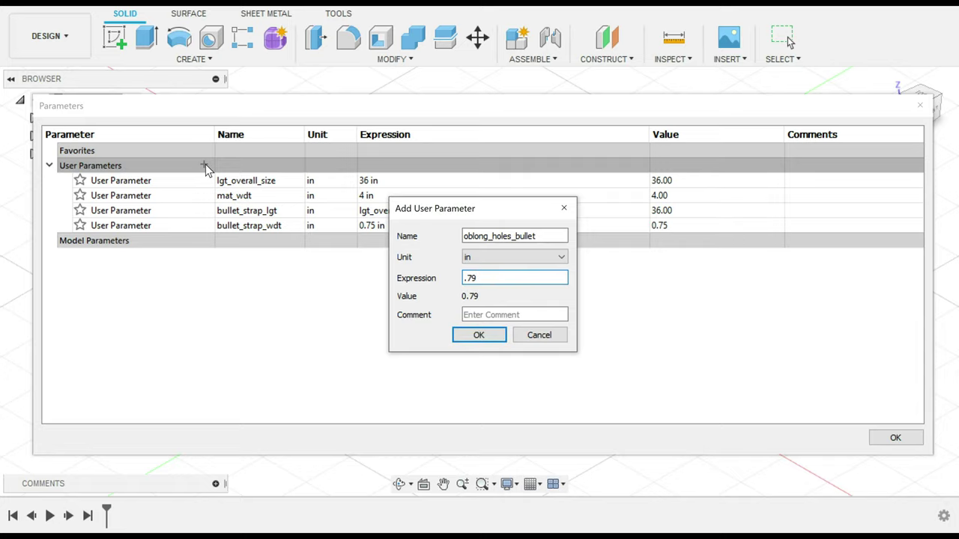
{"action": "key", "text": "Return"}
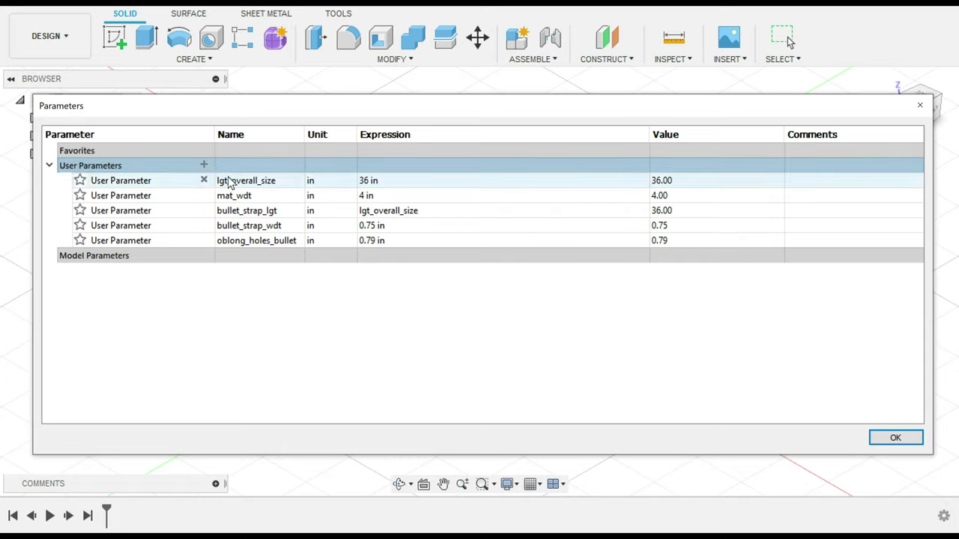
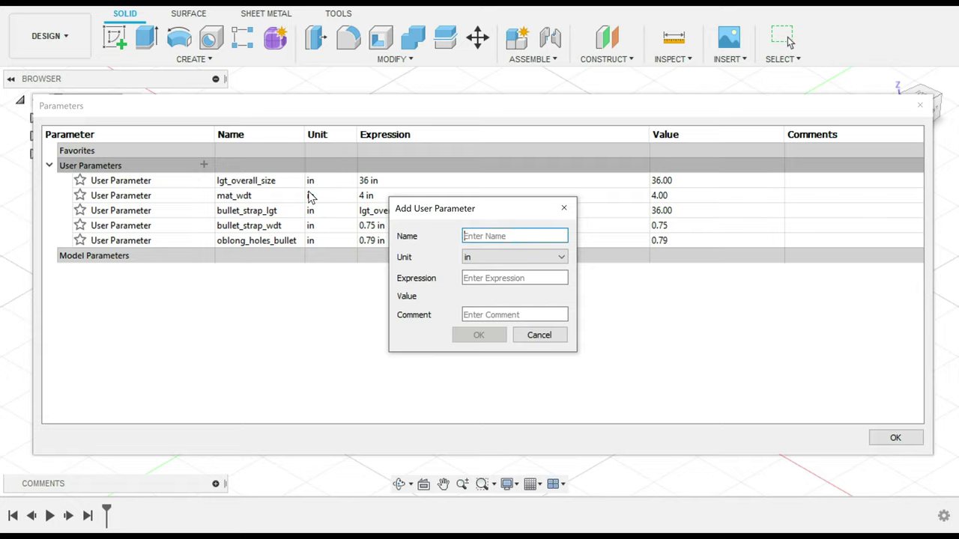
- Add a user parameter named Rivet_holes in inches with the expression .250
{"action": "type", "text": "Rivet_holes"}
{"action": "key", "text": "Tab"}
{"action": "key", "text": "Tab"}
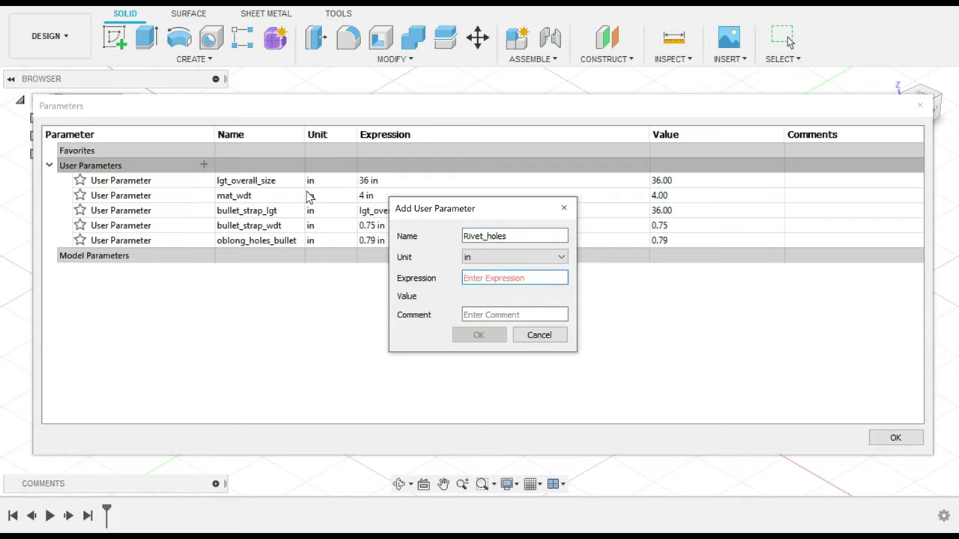
{"action": "type", "text": ".125"}
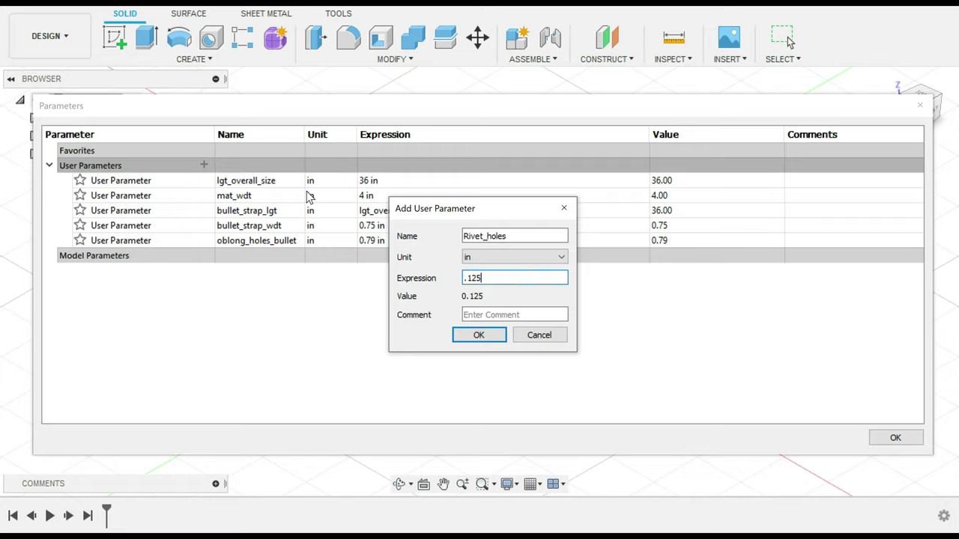
{"action": "key", "text": "BackSpace"}
{"action": "key", "text": "BackSpace"}
{"action": "key", "text": "BackSpace"}
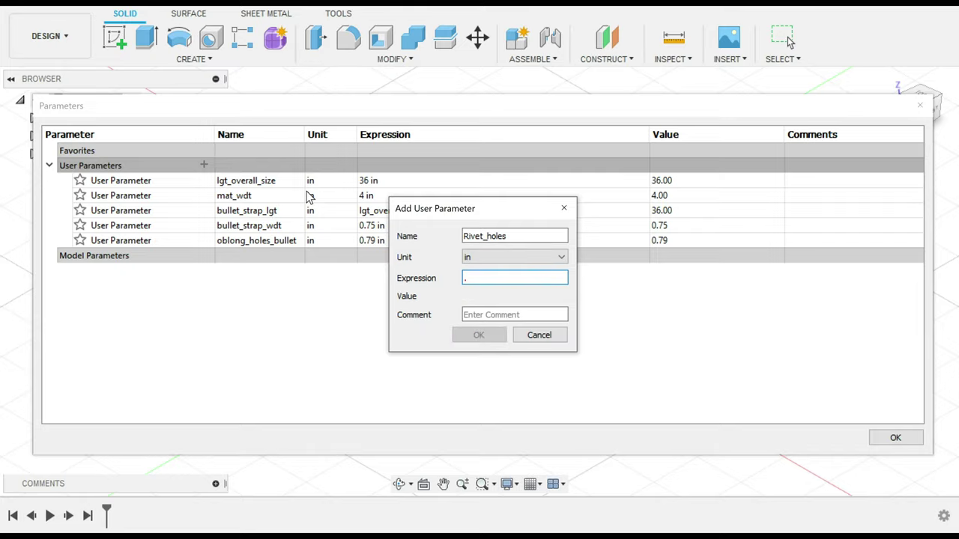
{"action": "type", "text": "250"}
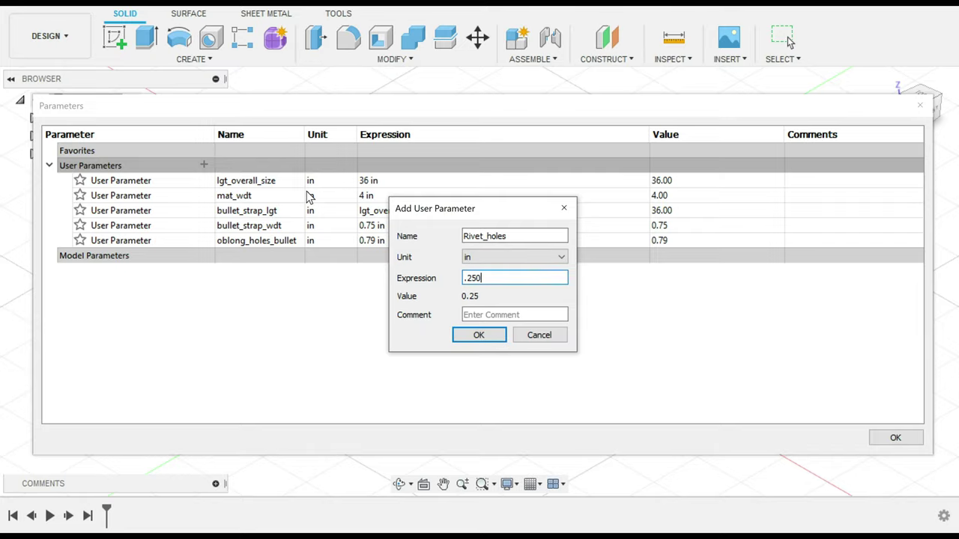
{"action": "key", "text": "Return"}
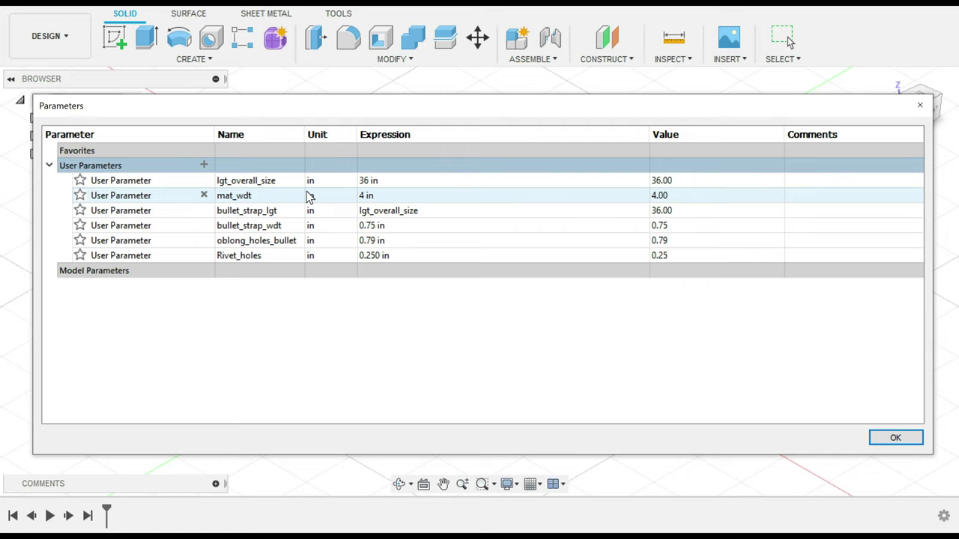
- Add a user parameter named holes_sewing in inches with the expression .125
{"action": "left_click", "coordinate": [204, 163]}
{"action": "type", "text": "holes"}
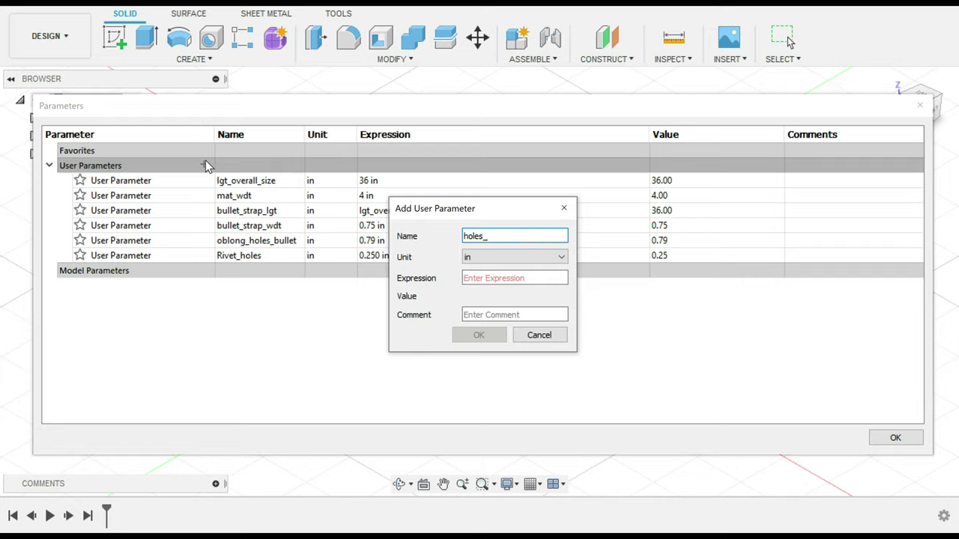
{"action": "type", "text": "_sewing"}
{"action": "key", "text": "Tab"}
{"action": "key", "text": "Tab"}
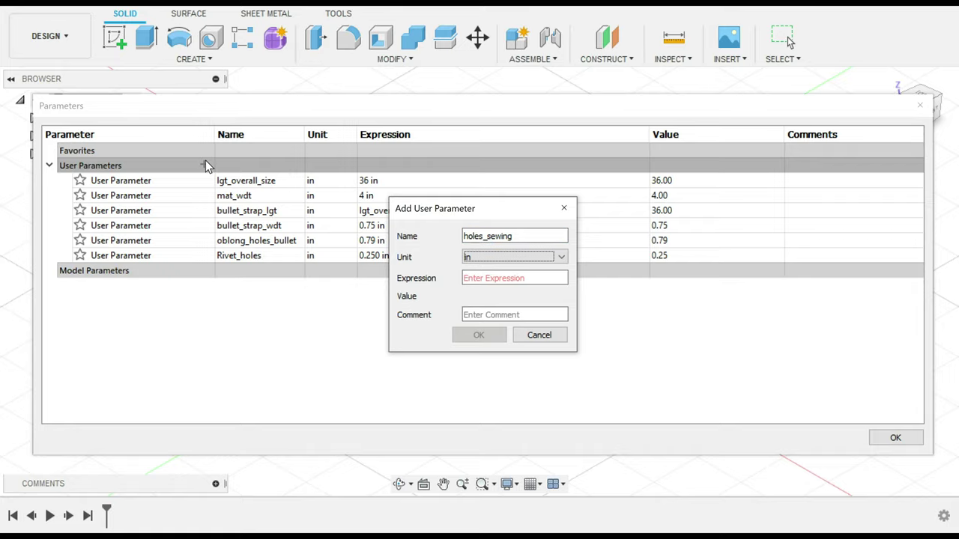
{"action": "type", "text": ".12"}
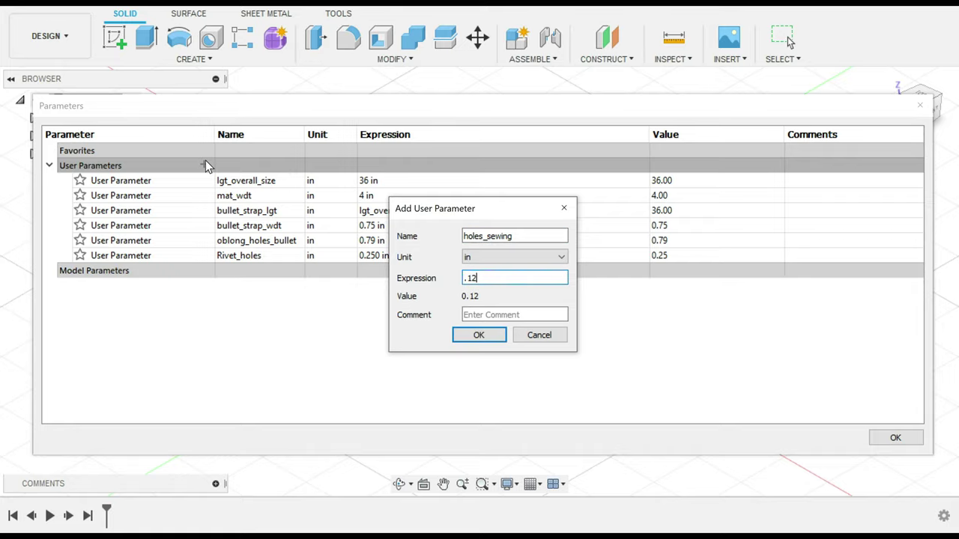
{"action": "type", "text": "5"}
{"action": "key", "text": "Return"}
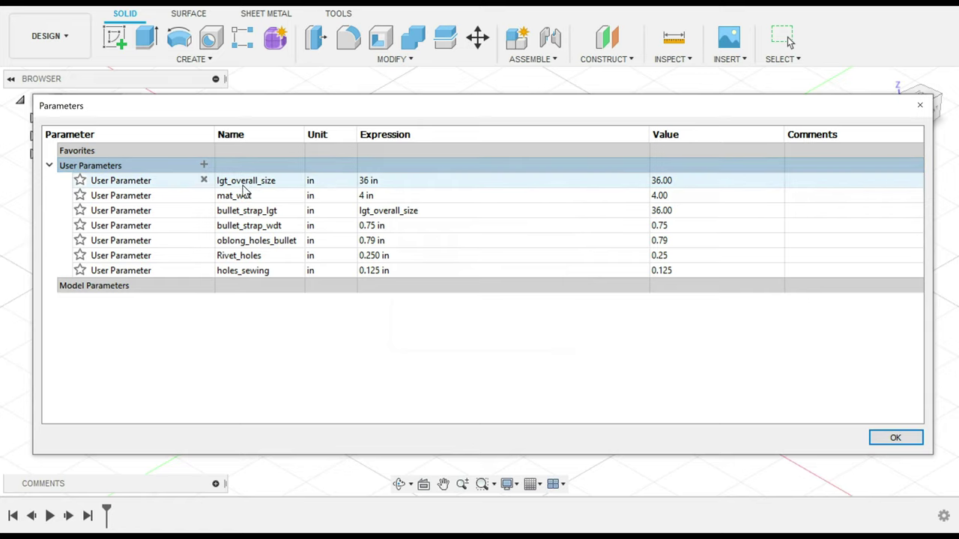
- Add a user parameter named buckle_strap_lgt in inches with the expression 4
{"action": "left_click", "coordinate": [205, 165]}
{"action": "type", "text": "str"}
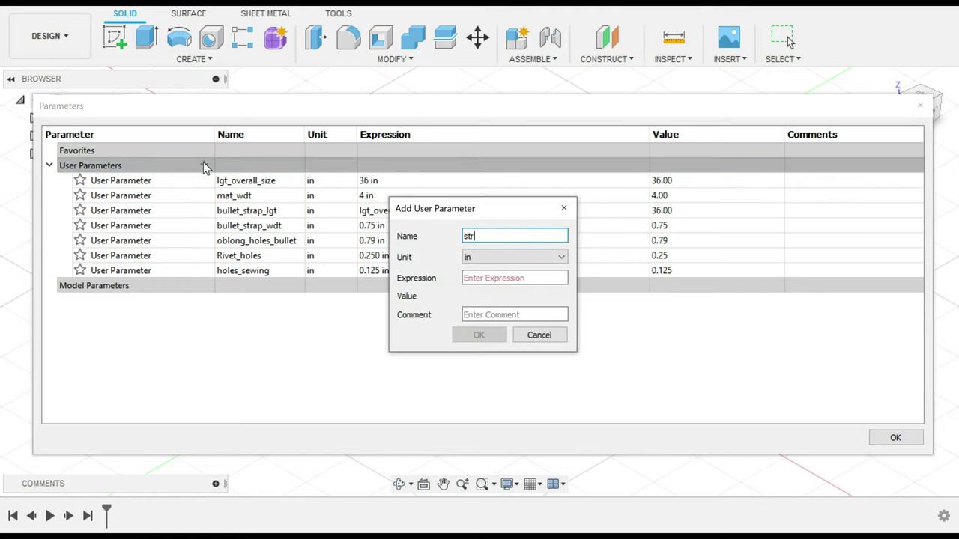
{"action": "key", "text": "BackSpace"}
{"action": "key", "text": "BackSpace"}
{"action": "key", "text": "BackSpace"}
{"action": "type", "text": "buckle"}
{"action": "key", "text": "BackSpace"}
{"action": "key", "text": "BackSpace"}
{"action": "type", "text": "le_strap_lgt"}
{"action": "key", "text": "Tab"}
{"action": "key", "text": "Tab"}
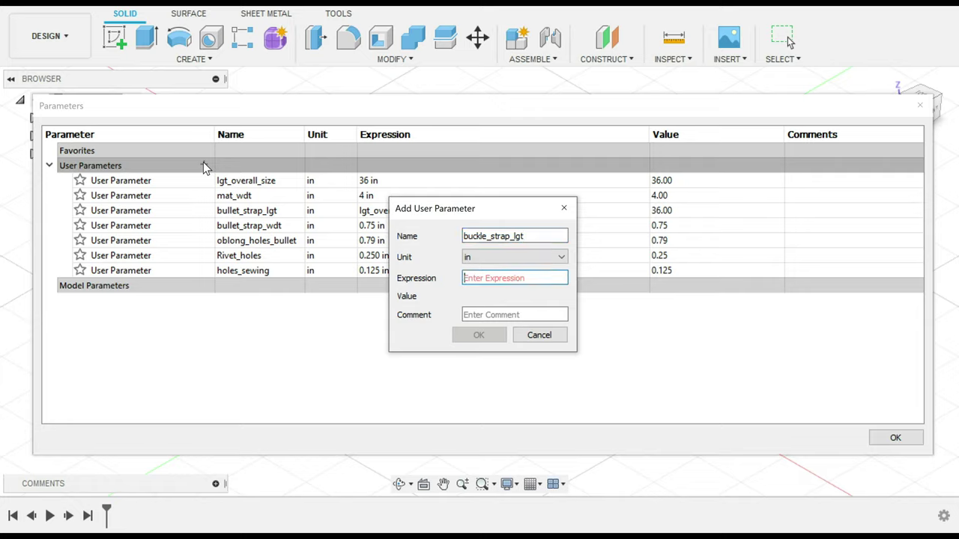
{"action": "type", "text": "4"}
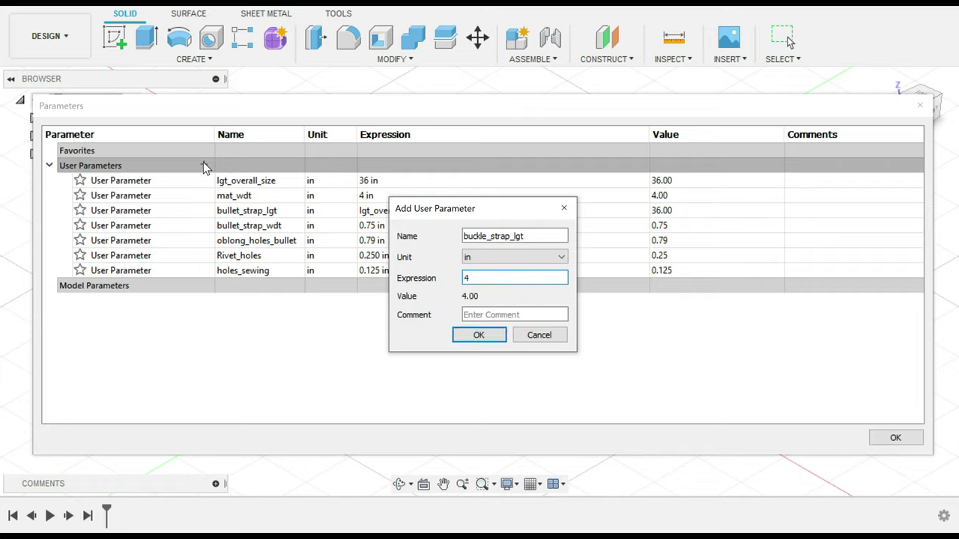
{"action": "left_click", "coordinate": [464, 334]}
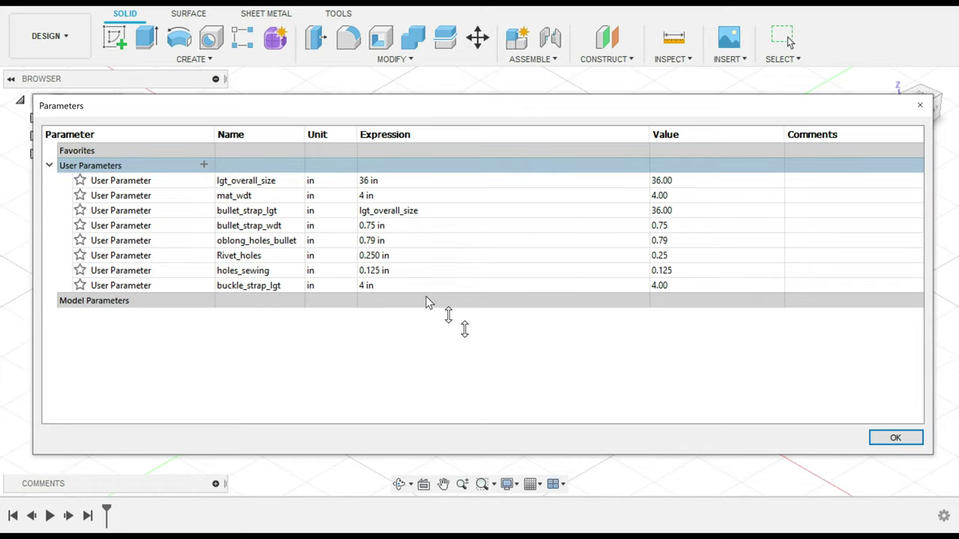
- Copy the name of the buckle_strap_lgt user parameter for reuse
{"action": "left_click", "coordinate": [203, 165]}
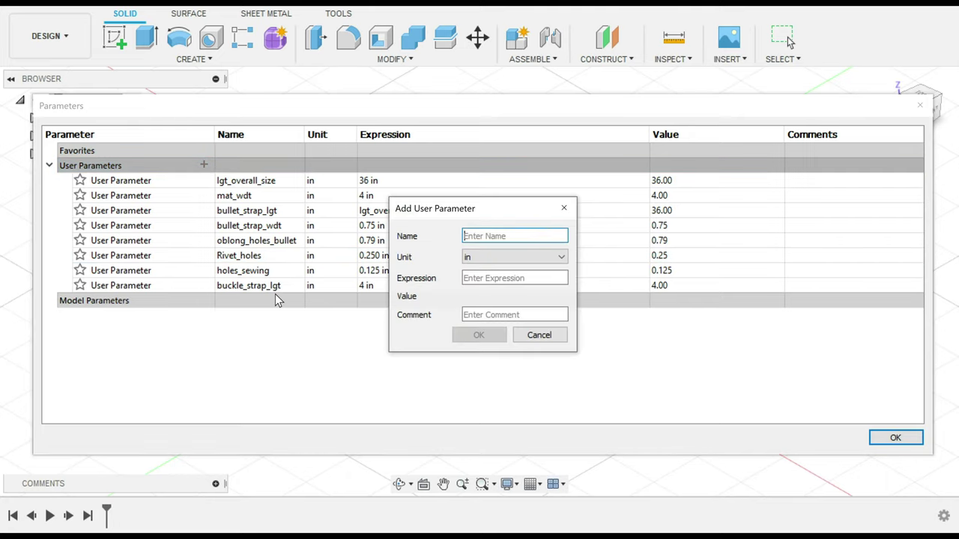
{"action": "left_click", "coordinate": [544, 336]}
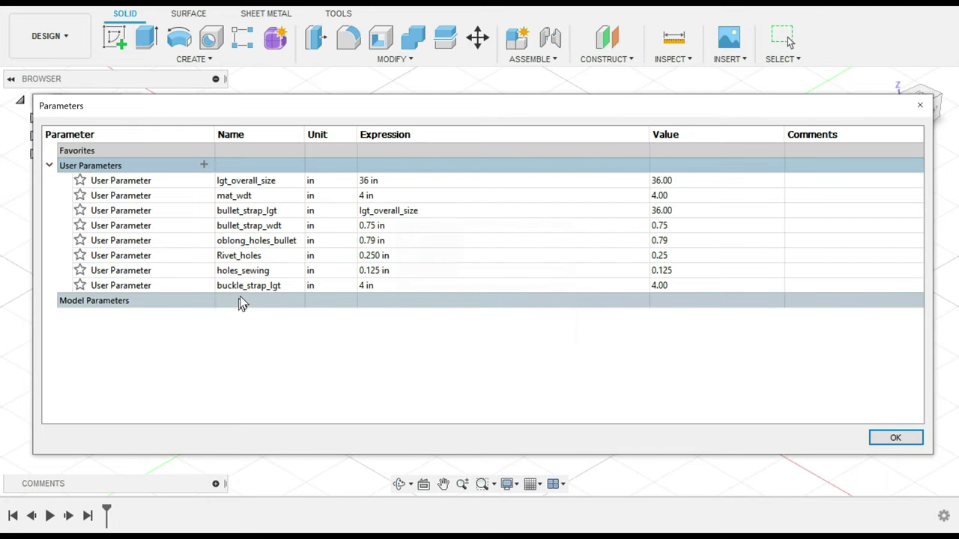
{"action": "left_click", "coordinate": [247, 290]}
{"action": "left_click", "coordinate": [246, 289]}
{"action": "right_click", "coordinate": [250, 290]}
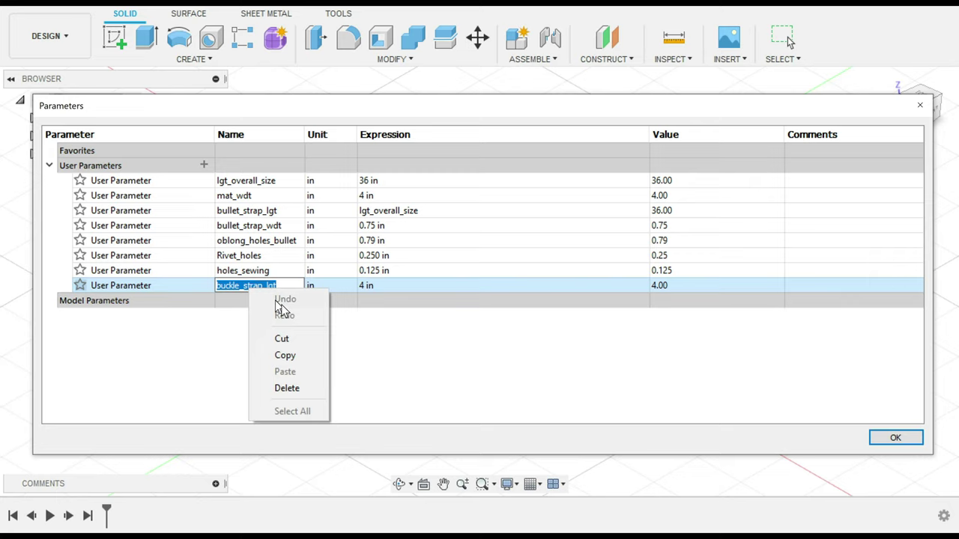
{"action": "left_click", "coordinate": [298, 352]}
- Add a user parameter named buckle_strap_wdt in inches with the expression .75, reusing the copied parameter name
{"action": "left_click", "coordinate": [208, 162]}
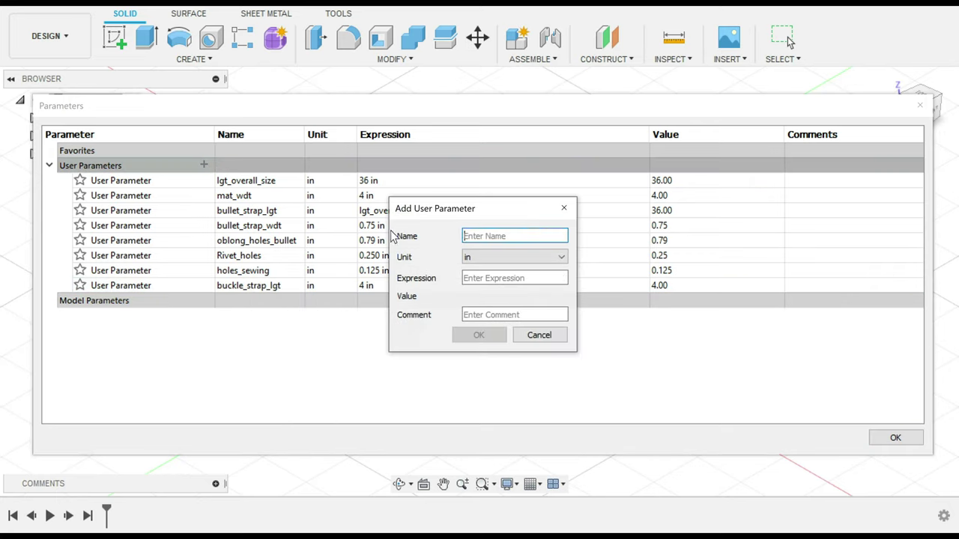
{"action": "key", "text": "ctrl+v"}
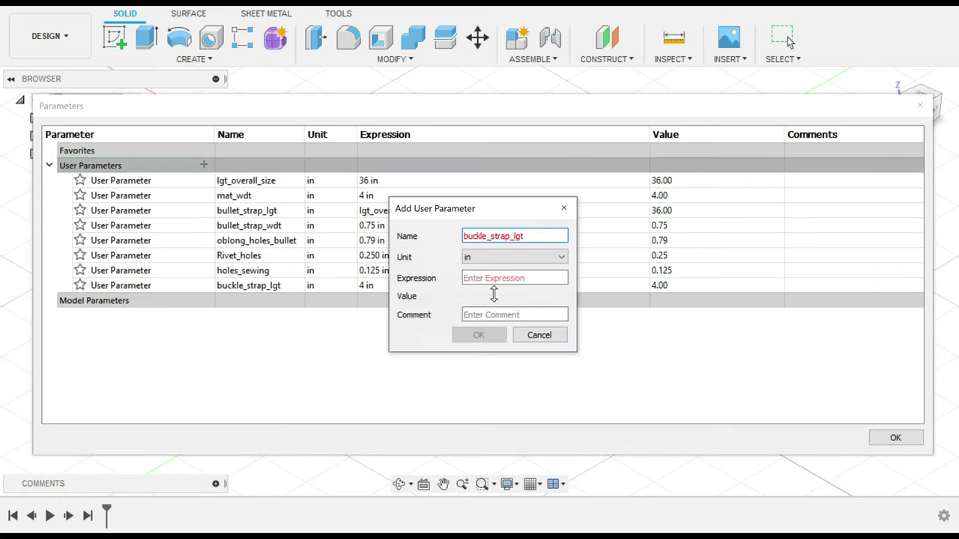
{"action": "key", "text": "BackSpace"}
{"action": "key", "text": "BackSpace"}
{"action": "key", "text": "BackSpace"}
{"action": "type", "text": "lgt"}
{"action": "key", "text": "BackSpace"}
{"action": "key", "text": "BackSpace"}
{"action": "key", "text": "BackSpace"}
{"action": "type", "text": "wdt"}
{"action": "key", "text": "Tab"}
{"action": "key", "text": "Tab"}
{"action": "type", "text": "."}
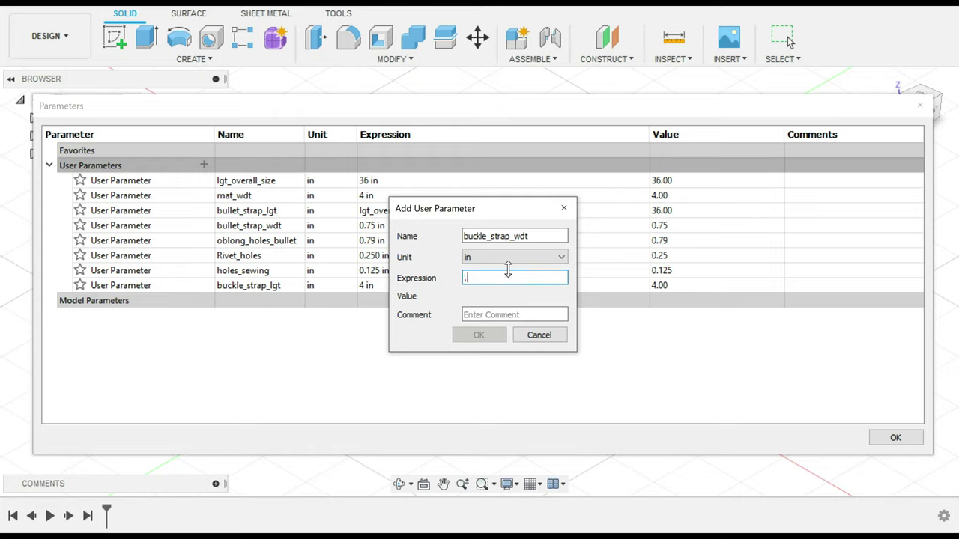
{"action": "type", "text": "75"}
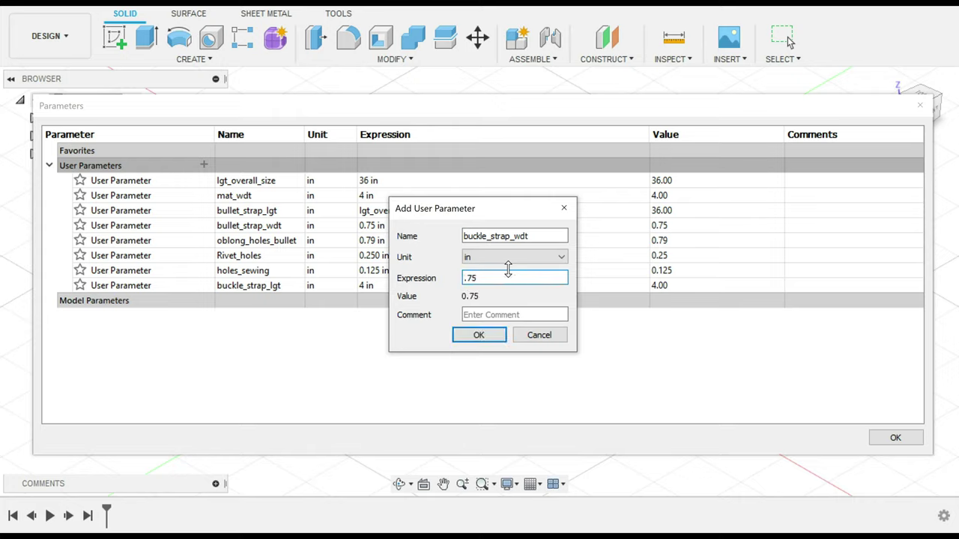
{"action": "left_click", "coordinate": [479, 335]}
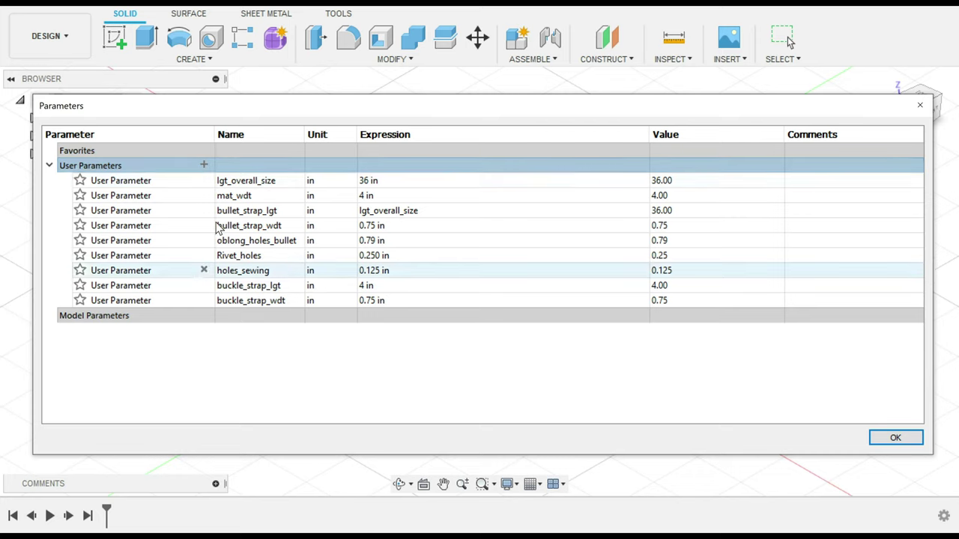
- Add a user parameter named buckle_strap_lgt_buckle in inches with the expression 4
{"action": "left_click", "coordinate": [204, 165]}
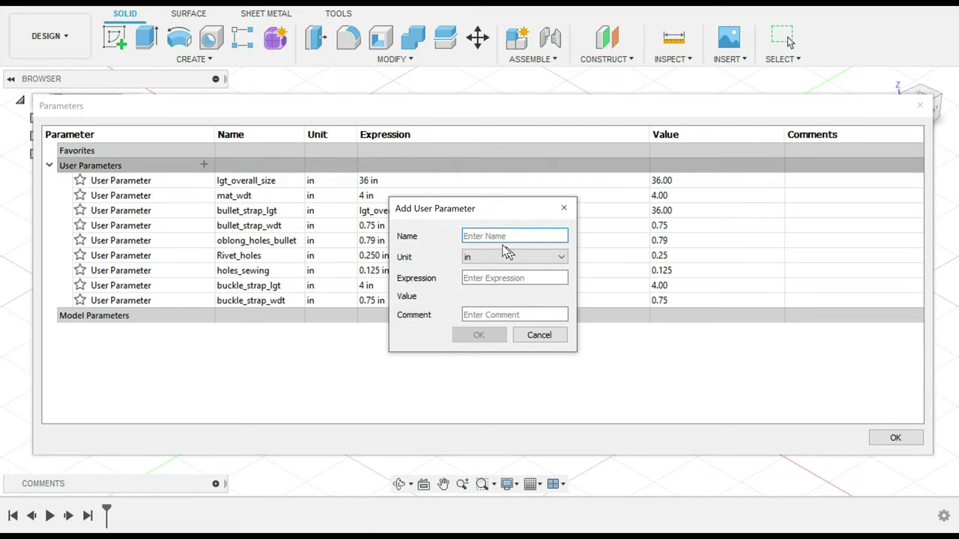
{"action": "type", "text": "buckle_strap_lgt"}
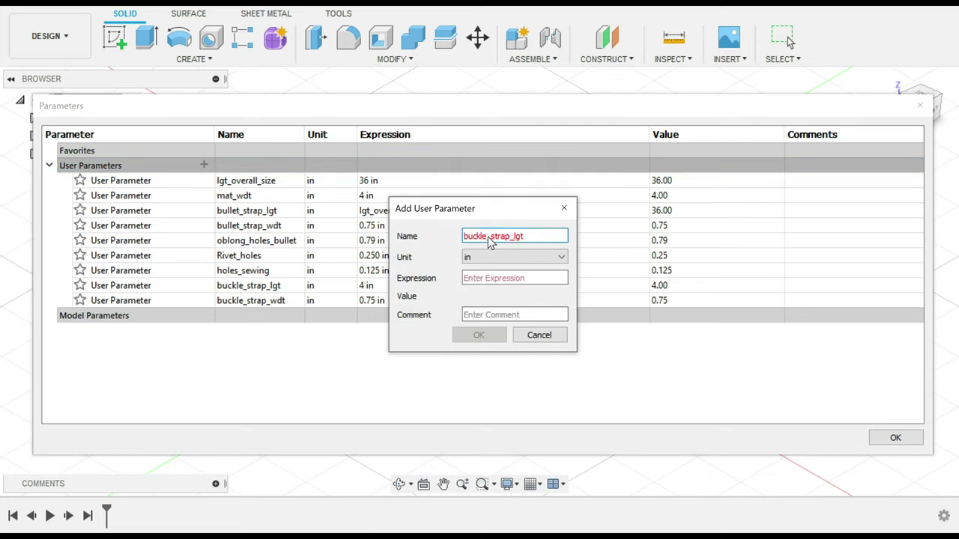
{"action": "key", "text": "BackSpace"}
{"action": "key", "text": "BackSpace"}
{"action": "type", "text": "gt_"}
{"action": "type", "text": "bl"}
{"action": "key", "text": "BackSpace"}
{"action": "type", "text": "uckle"}
{"action": "key", "text": "Tab"}
{"action": "key", "text": "Tab"}
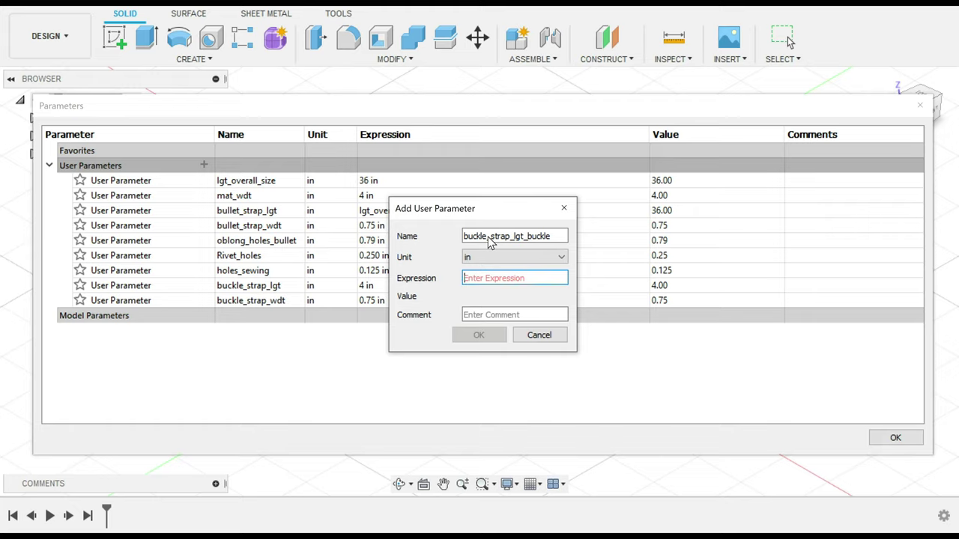
{"action": "type", "text": "4"}
{"action": "key", "text": "Return"}
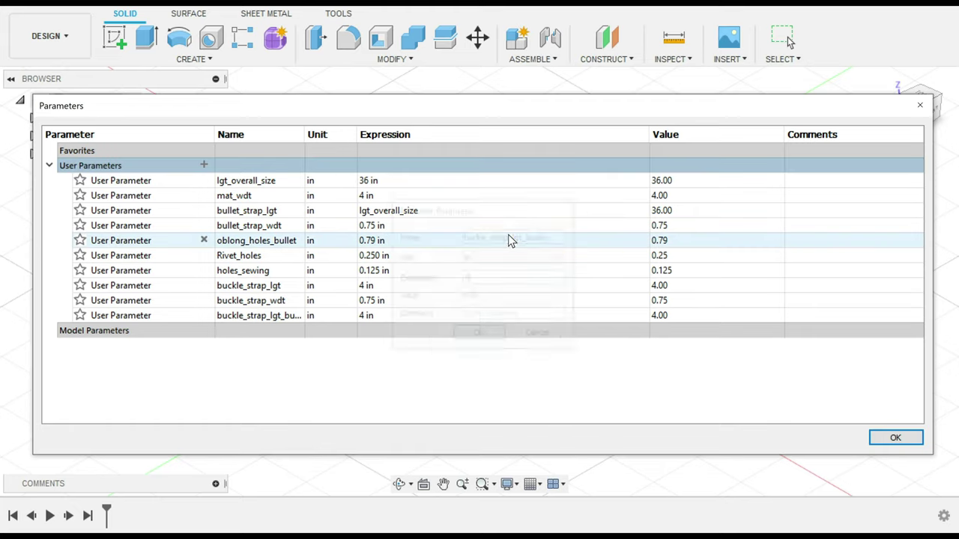
- Set the expression of the buckle_strap_lgt user parameter to 6 inches and close the parameter table
{"action": "left_click", "coordinate": [381, 287]}
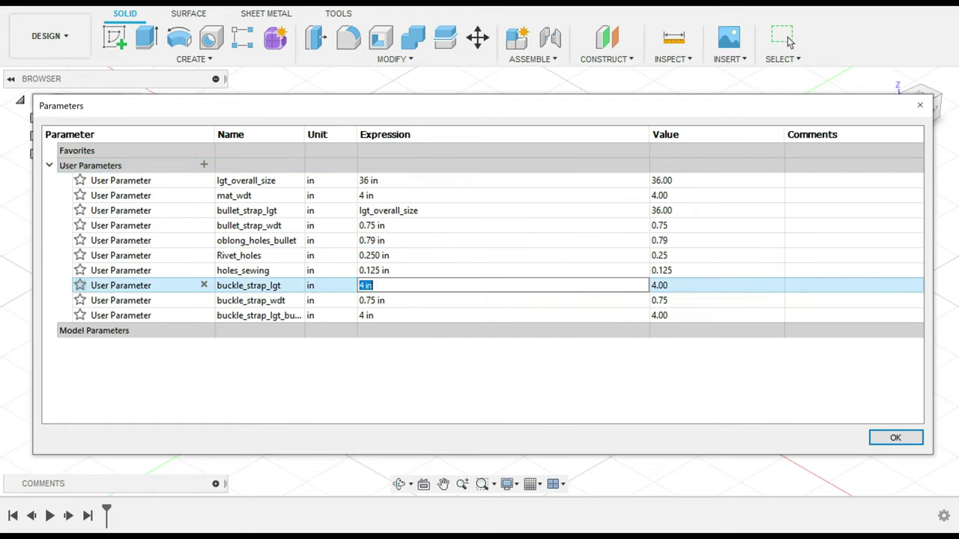
{"action": "key", "text": "End"}
{"action": "key", "text": "shift+Left"}
{"action": "key", "text": "shift+Left"}
{"action": "key", "text": "shift+Left"}
{"action": "key", "text": "shift+Left"}
{"action": "type", "text": "6"}
{"action": "key", "text": "Return"}
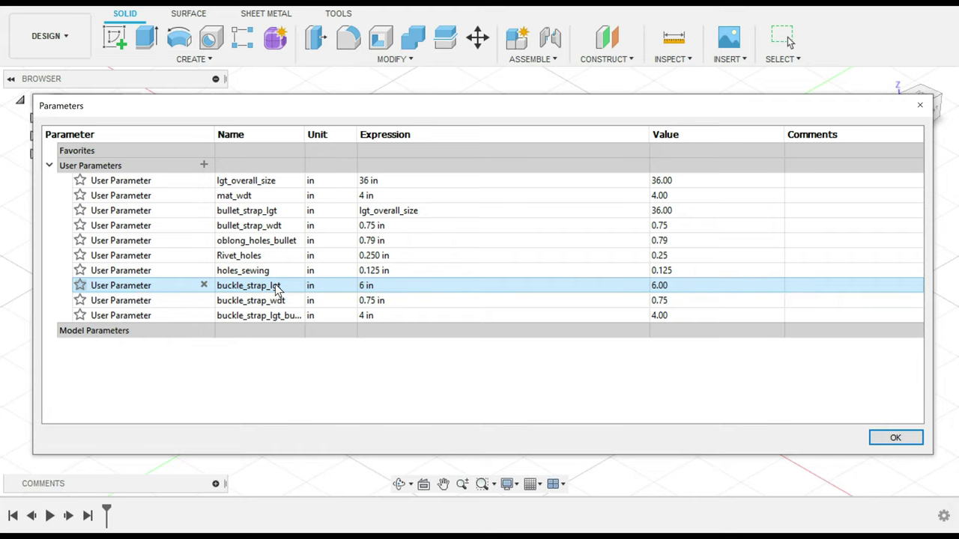
{"action": "key", "text": "Return"}
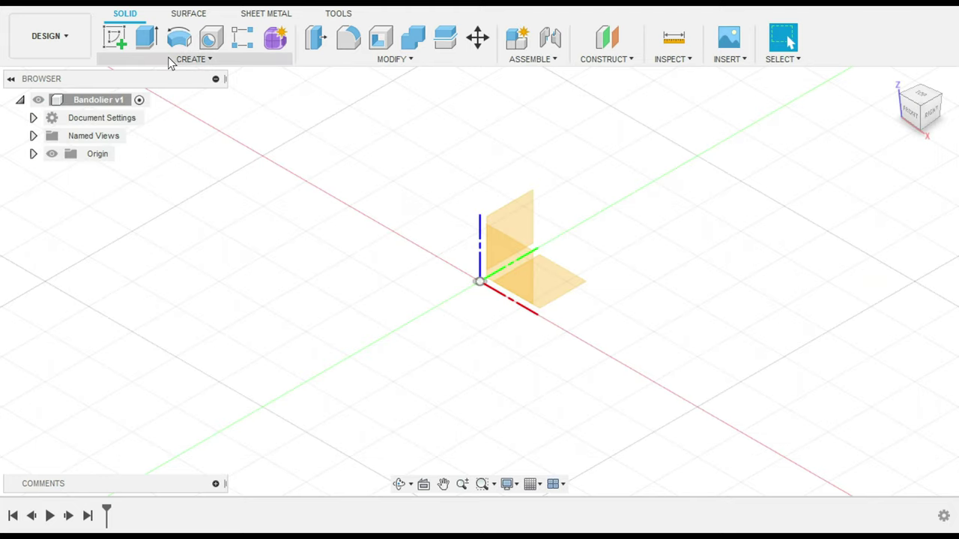
- Start a sketch on the vertical YZ origin plane and begin a two-point rectangle at the origin with its length set to lgt_overall_size
{"action": "left_click", "coordinate": [116, 39]}
{"action": "left_click", "coordinate": [501, 225]}
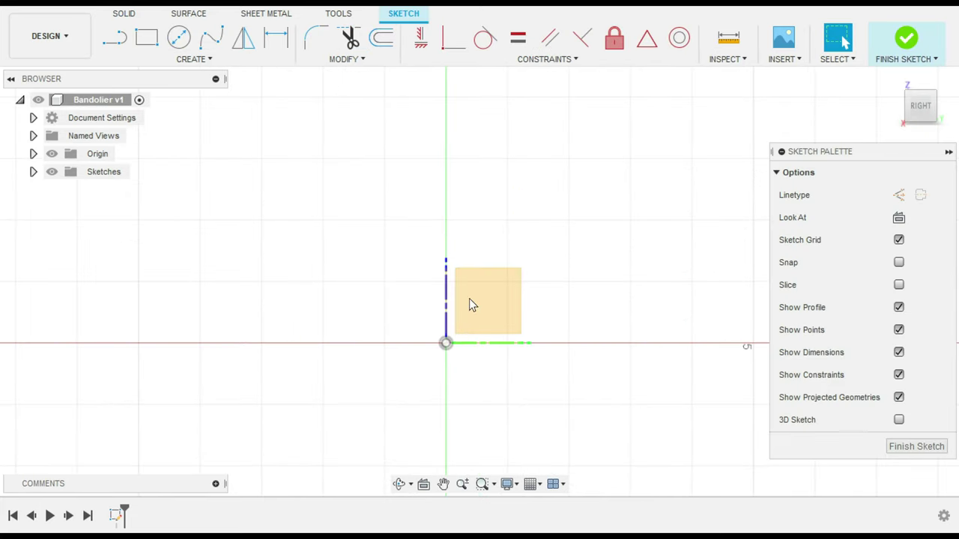
{"action": "left_click", "coordinate": [156, 44]}
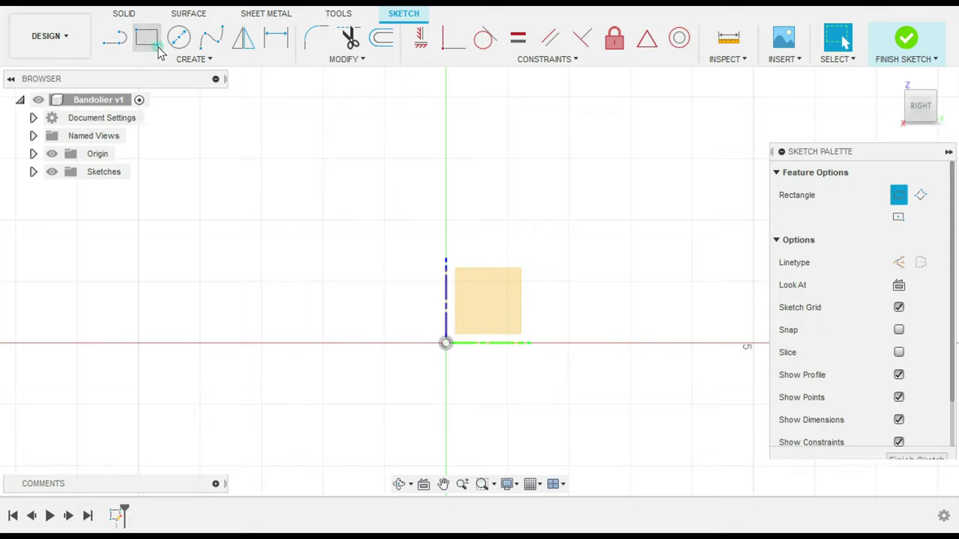
{"action": "left_click", "coordinate": [447, 344]}
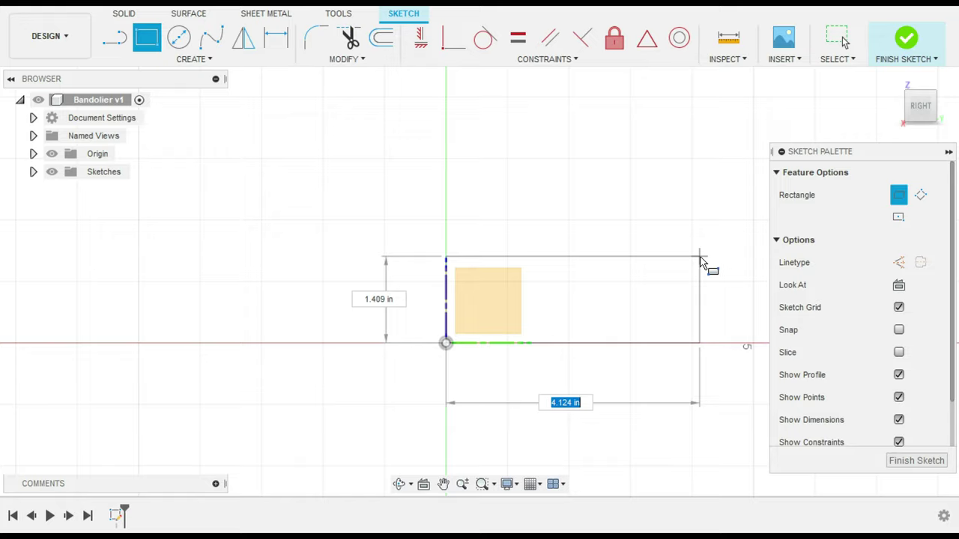
{"action": "type", "text": "over"}
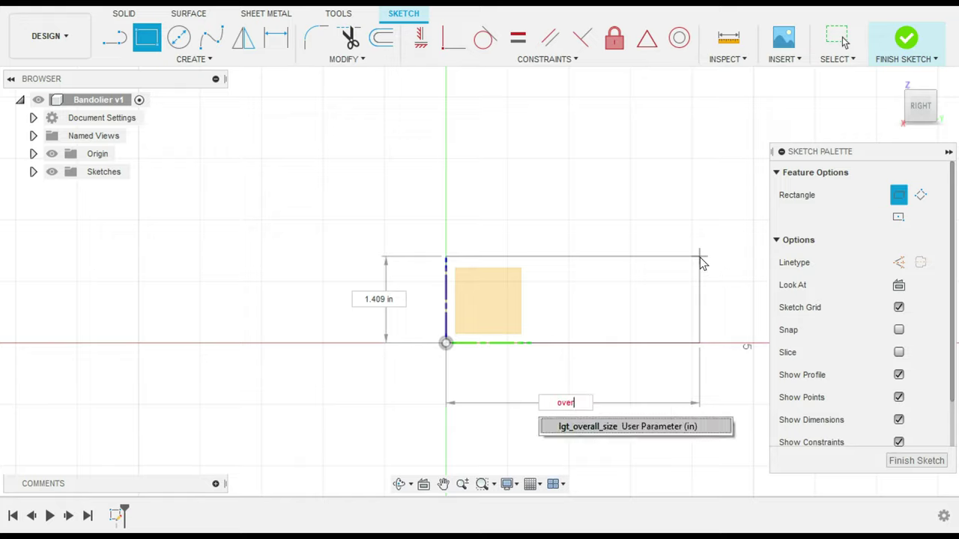
{"action": "key", "text": "Return"}
{"action": "key", "text": "Tab"}
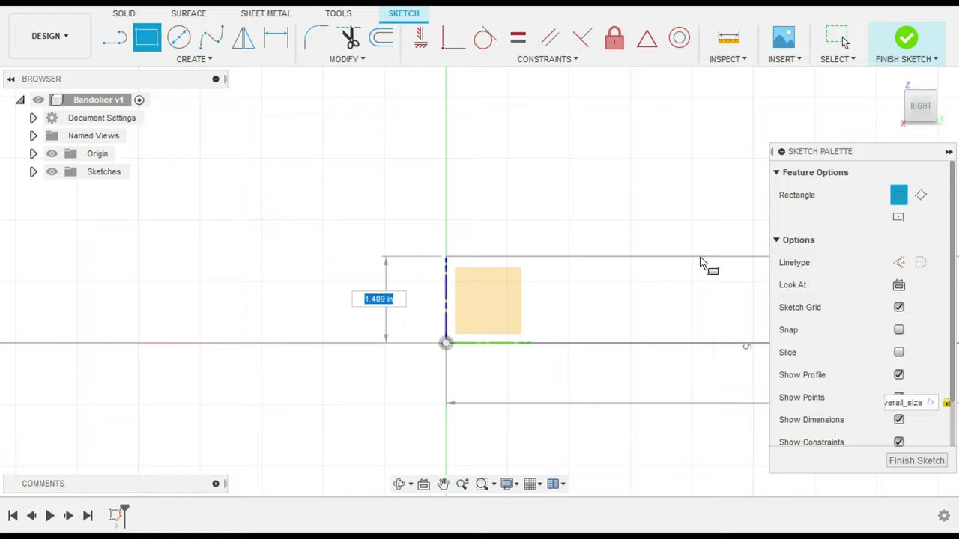
- Set the rectangle's height to the mat_wdt parameter and complete the base rectangle
{"action": "type", "text": "over"}
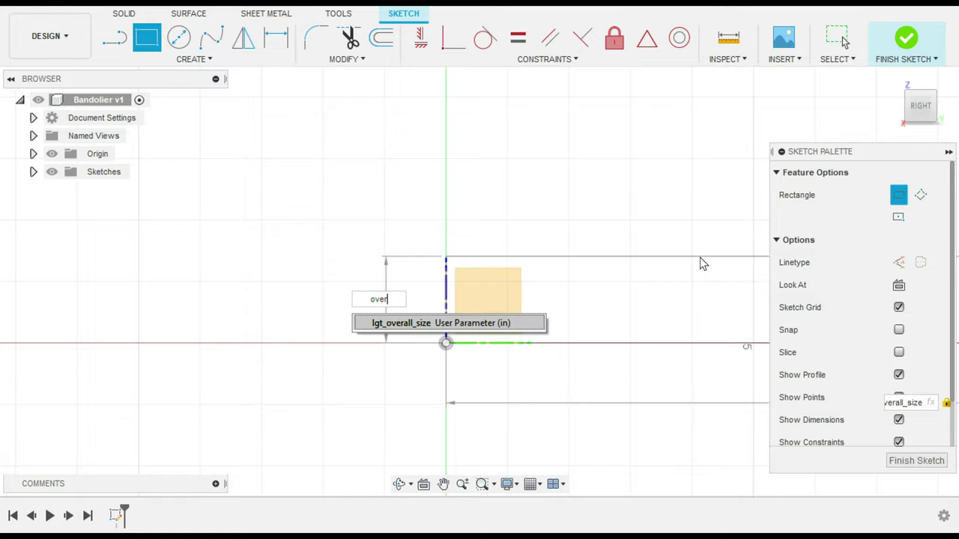
{"action": "key", "text": "BackSpace"}
{"action": "key", "text": "BackSpace"}
{"action": "key", "text": "BackSpace"}
{"action": "key", "text": "BackSpace"}
{"action": "type", "text": "wd"}
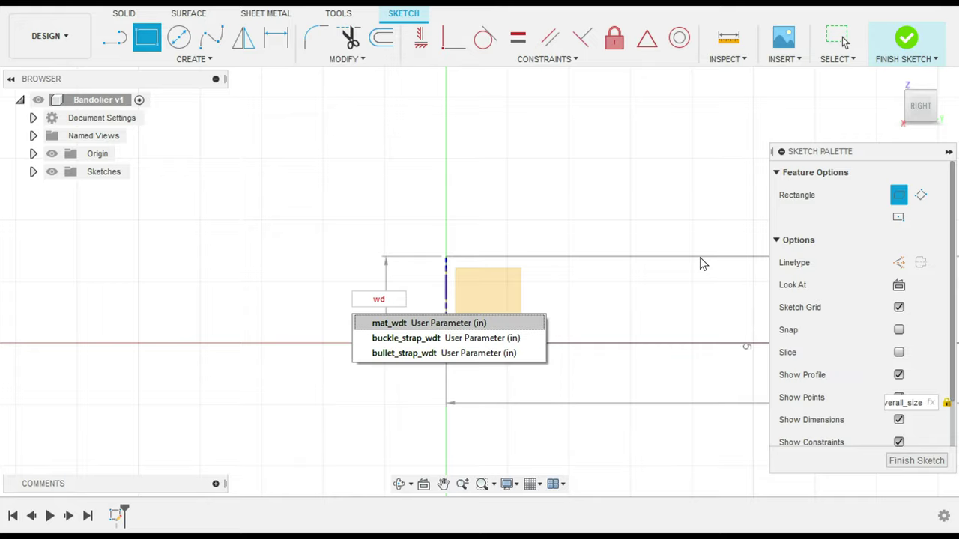
{"action": "key", "text": "Return"}
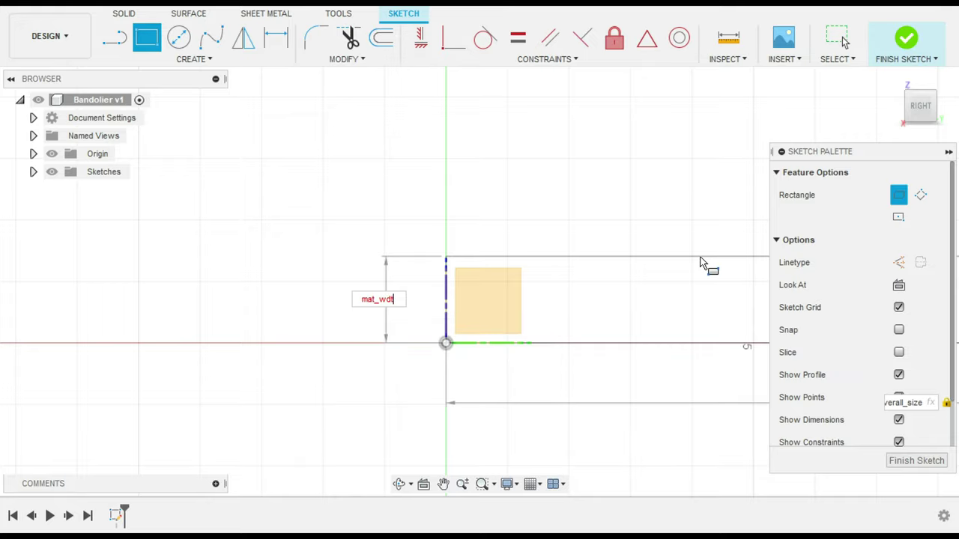
{"action": "key", "text": "Return"}
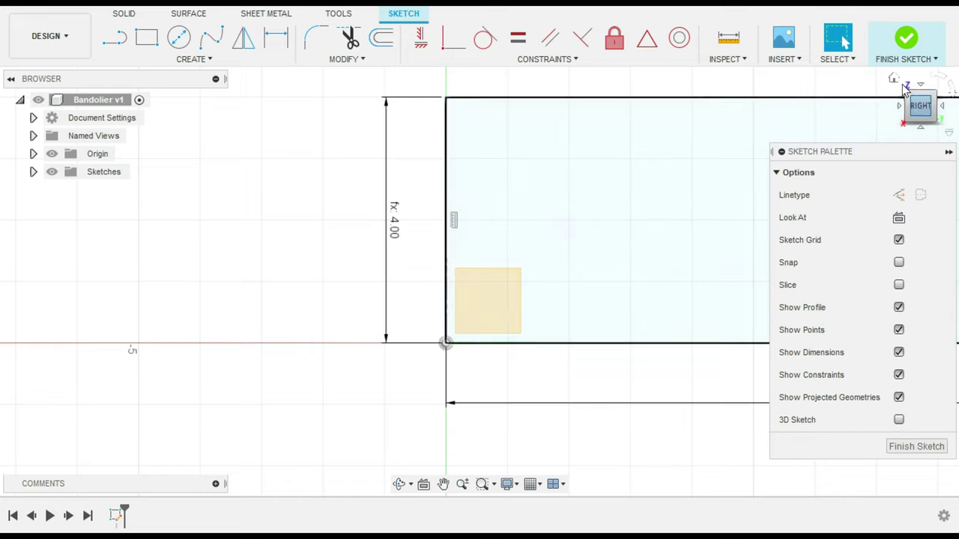
- Collapse the sketch palette and start another rectangle inside the base profile, facing the sketch from the right side
{"action": "left_click", "coordinate": [894, 79]}
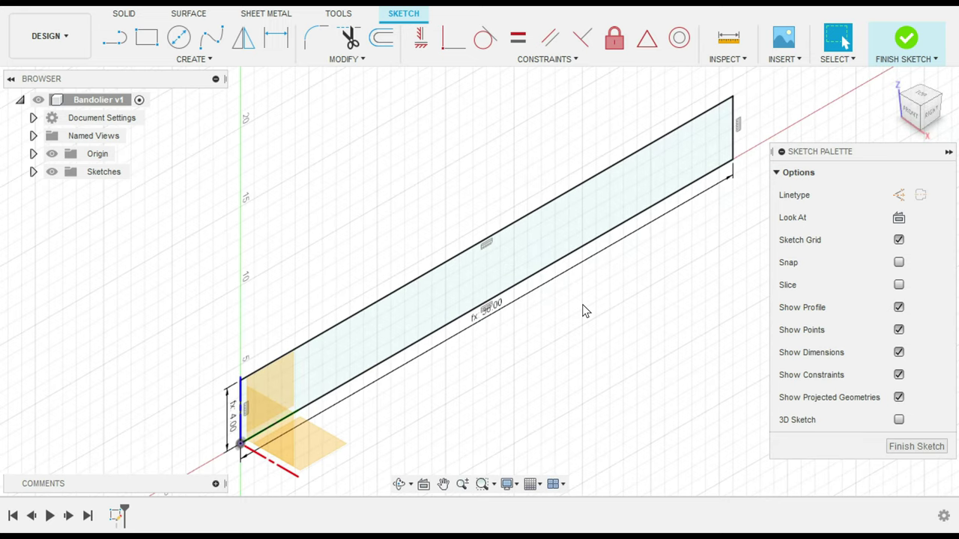
{"action": "mouse_move", "coordinate": [582, 304]}
{"action": "middle_mouse_down"}
{"action": "mouse_move", "coordinate": [518, 304]}
{"action": "mouse_move", "coordinate": [503, 259]}
{"action": "middle_mouse_up"}
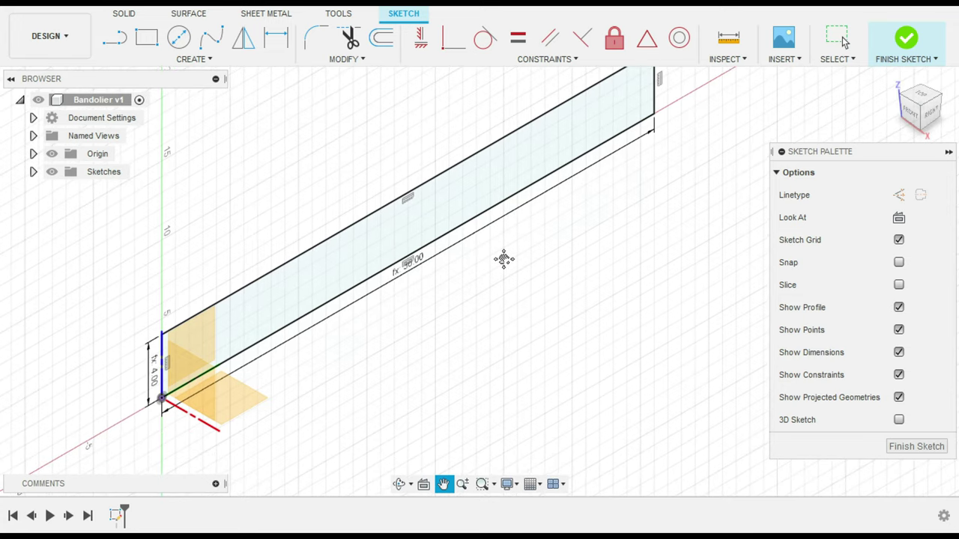
{"action": "key", "text": "Escape"}
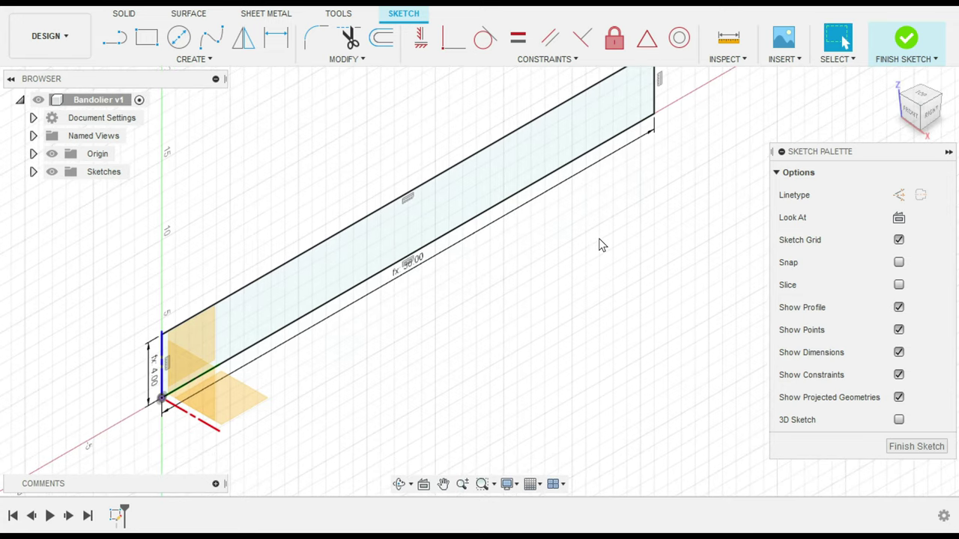
{"action": "left_click", "coordinate": [930, 111]}
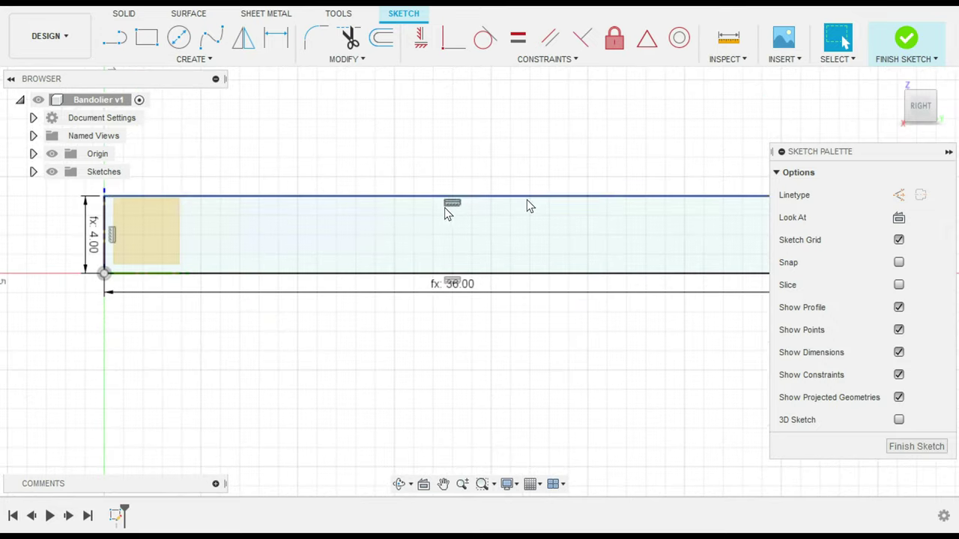
{"action": "left_click", "coordinate": [949, 152]}
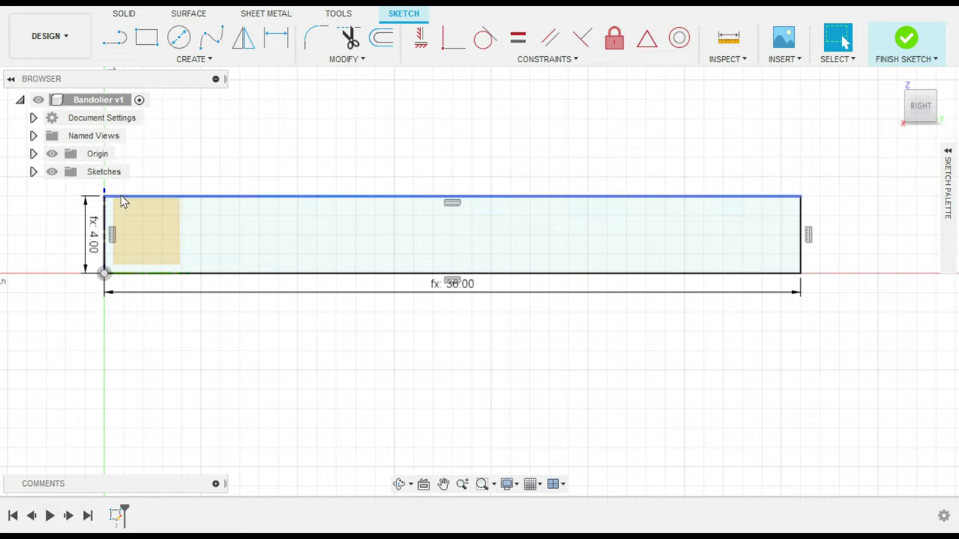
{"action": "left_click", "coordinate": [148, 39]}
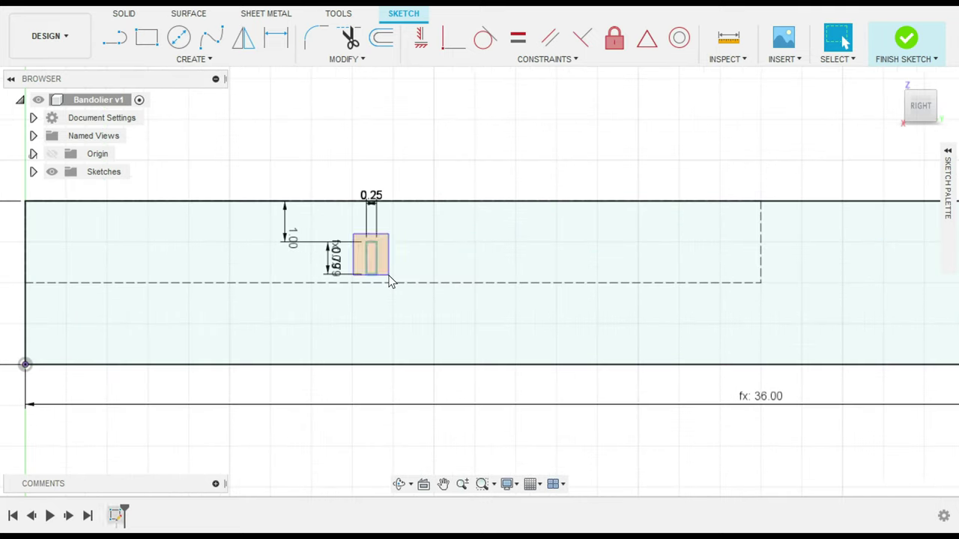
- Start a rectangular pattern of the small 0.25 in wide slot, spreading three instances along the strip over a 3.5 in extent
{"action": "key", "text": "Escape"}
{"action": "left_click", "coordinate": [386, 277]}
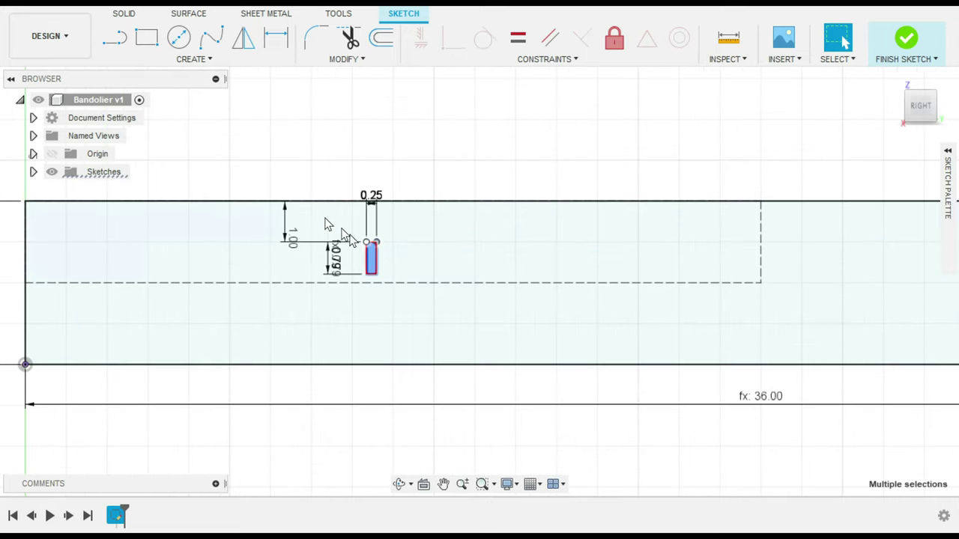
{"action": "left_click", "coordinate": [193, 59]}
{"action": "left_click", "coordinate": [162, 308]}
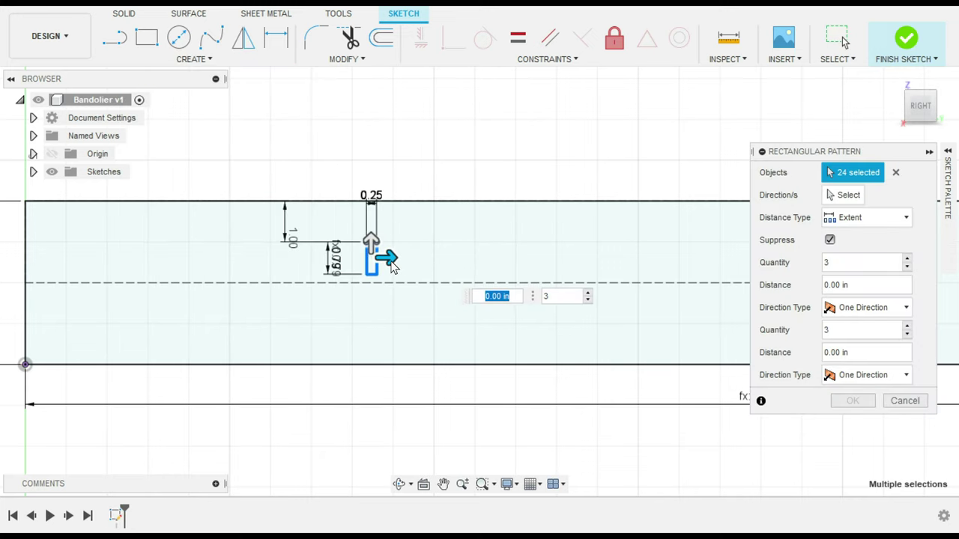
{"action": "left_click_drag", "start_coordinate": [388, 259], "coordinate": [534, 258]}
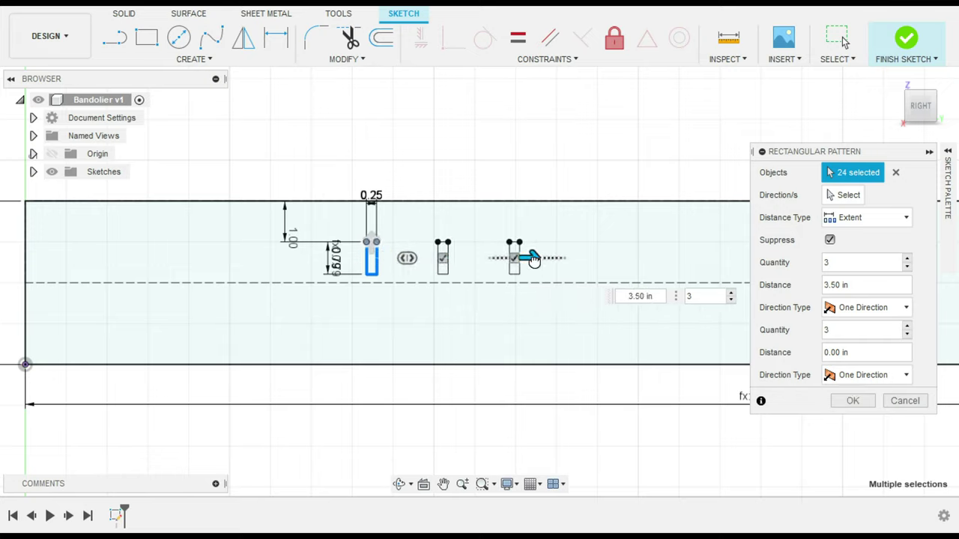
{"action": "left_click", "coordinate": [657, 298]}
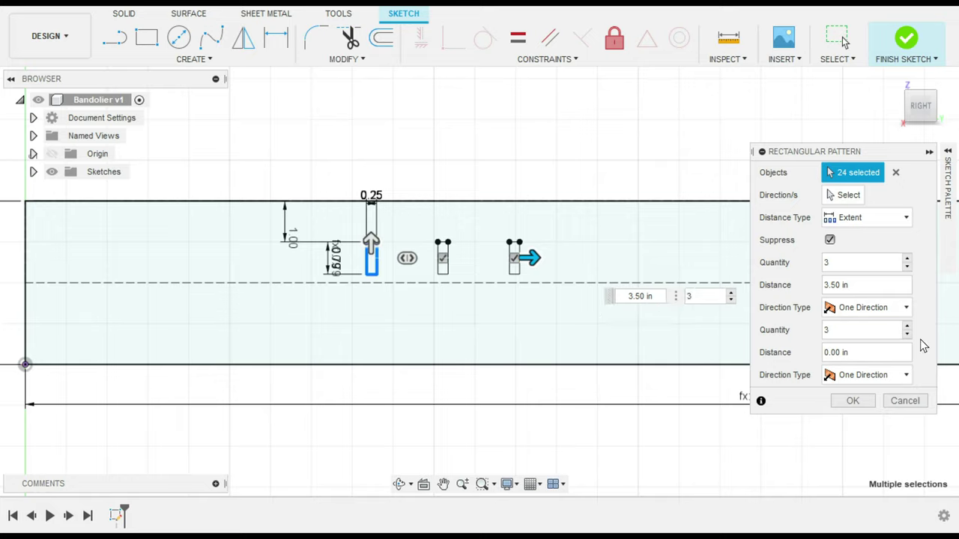
- Switch the slot pattern's distance type to Spacing with 0.75 in between 18 instances and apply it
{"action": "left_click", "coordinate": [905, 218]}
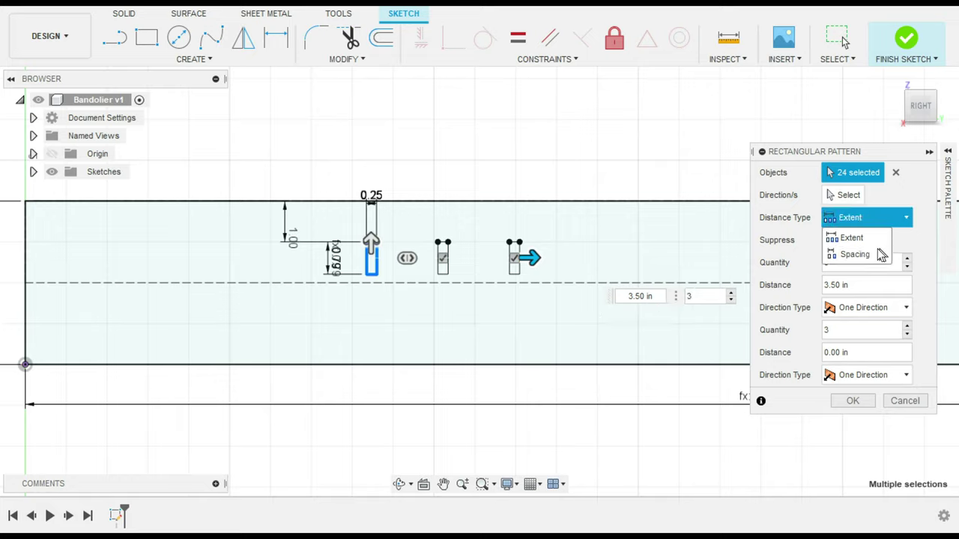
{"action": "left_click", "coordinate": [869, 254]}
{"action": "left_click_drag", "start_coordinate": [516, 296], "coordinate": [470, 305]}
{"action": "key", "text": "BackSpace"}
{"action": "type", "text": ".78"}
{"action": "key", "text": "Return"}
{"action": "type", "text": "5"}
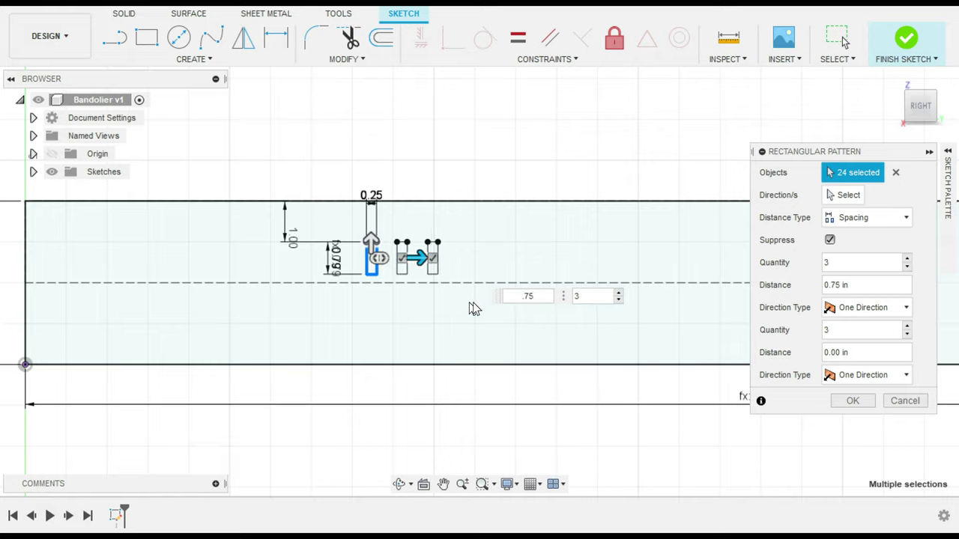
{"action": "key", "text": "Tab"}
{"action": "type", "text": "18"}
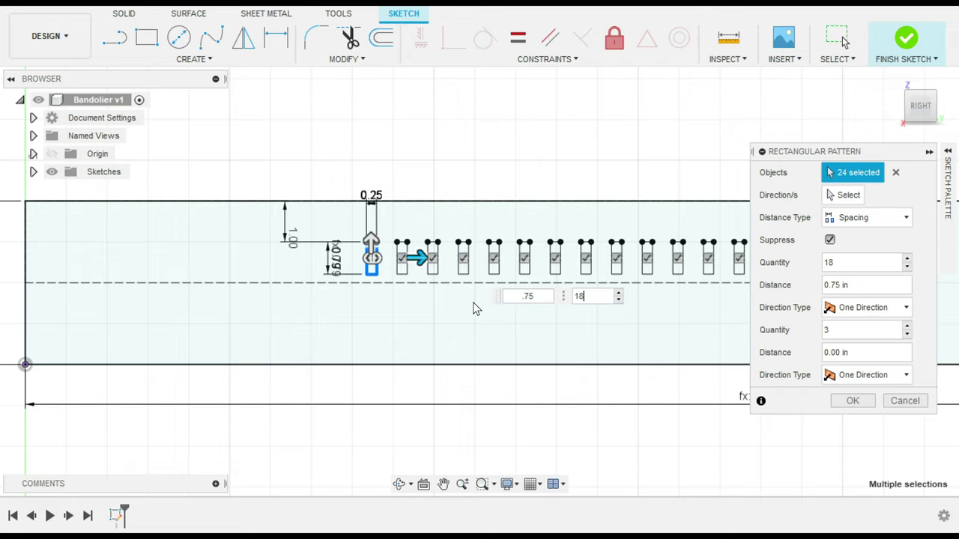
{"action": "left_click", "coordinate": [897, 83]}
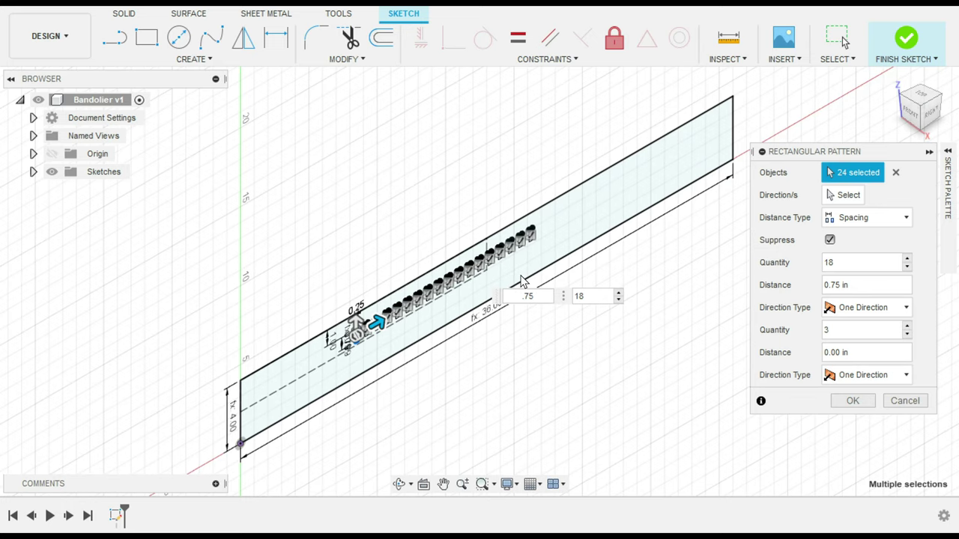
{"action": "scroll", "coordinate": [522, 281], "scroll_direction": "up", "scroll_amount": 3}
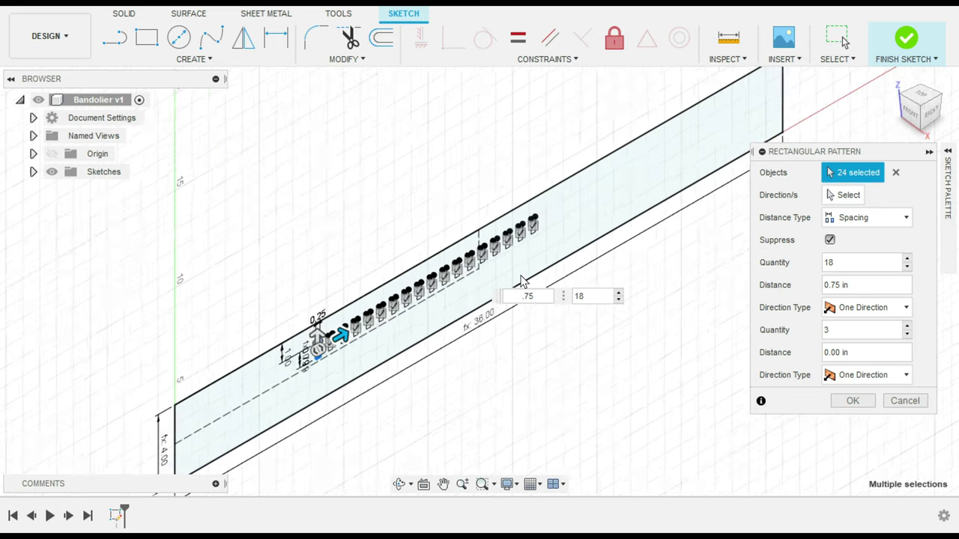
{"action": "left_click", "coordinate": [932, 118]}
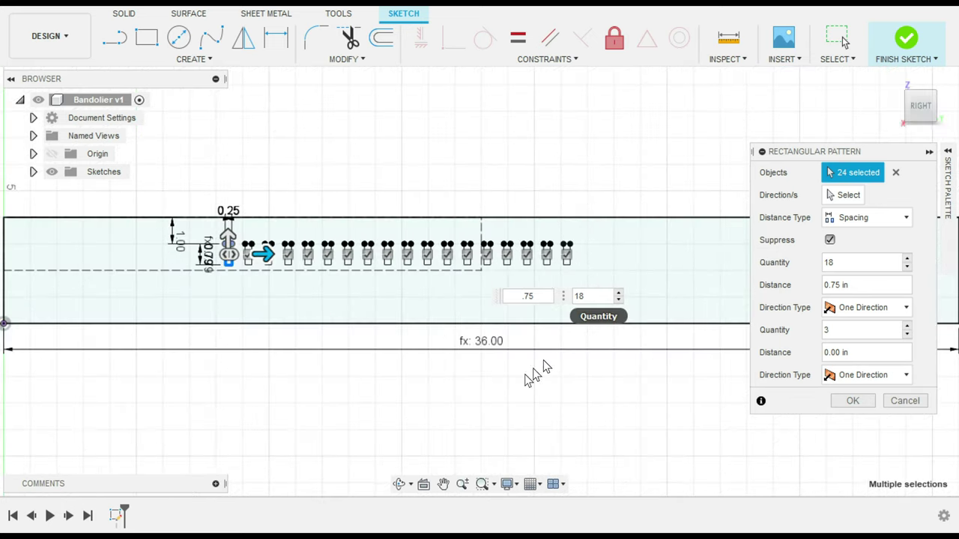
{"action": "left_click", "coordinate": [853, 401]}
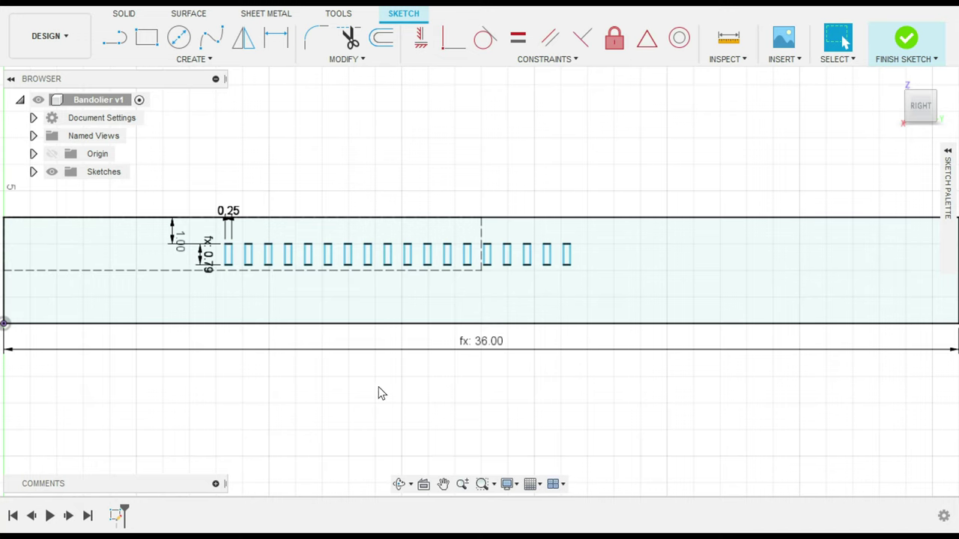
- Undo the 18-instance slot pattern
{"action": "scroll", "coordinate": [375, 387], "scroll_direction": "down", "scroll_amount": 3}
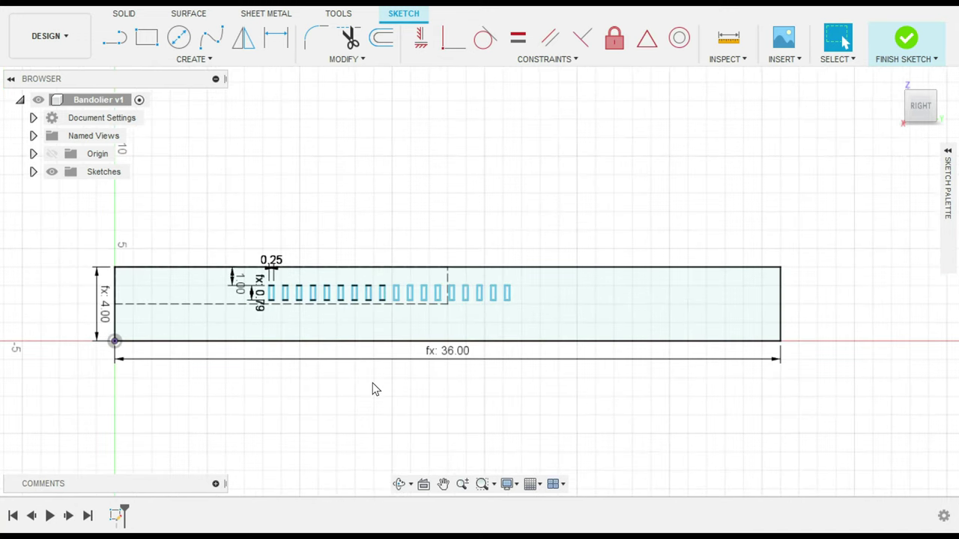
{"action": "key", "text": "Escape"}
{"action": "left_click", "coordinate": [97, 9]}
{"action": "scroll", "coordinate": [263, 284], "scroll_direction": "up", "scroll_amount": 5}
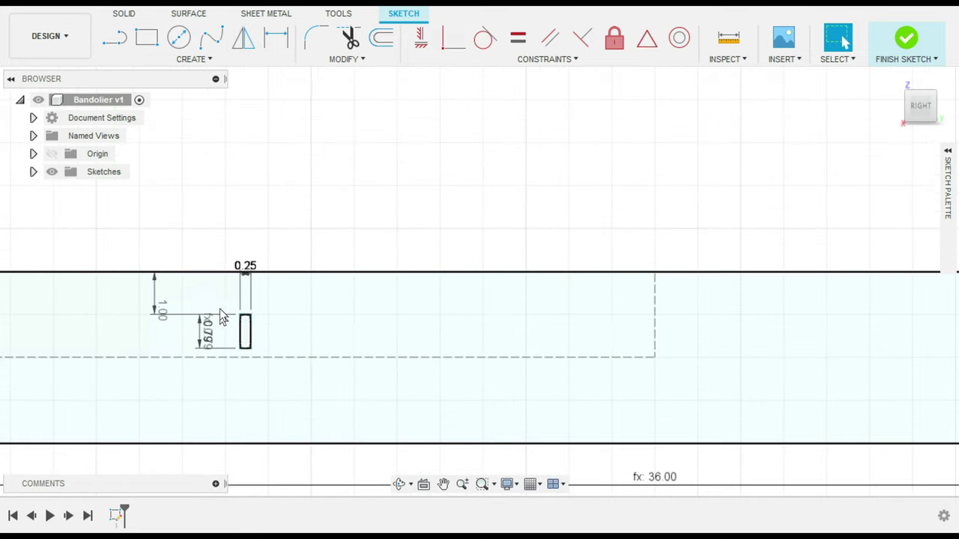
- Pattern the complete slot rectangle along the strip's length with 20 instances at 0.75 in spacing
{"action": "left_click_drag", "start_coordinate": [220, 304], "coordinate": [273, 361]}
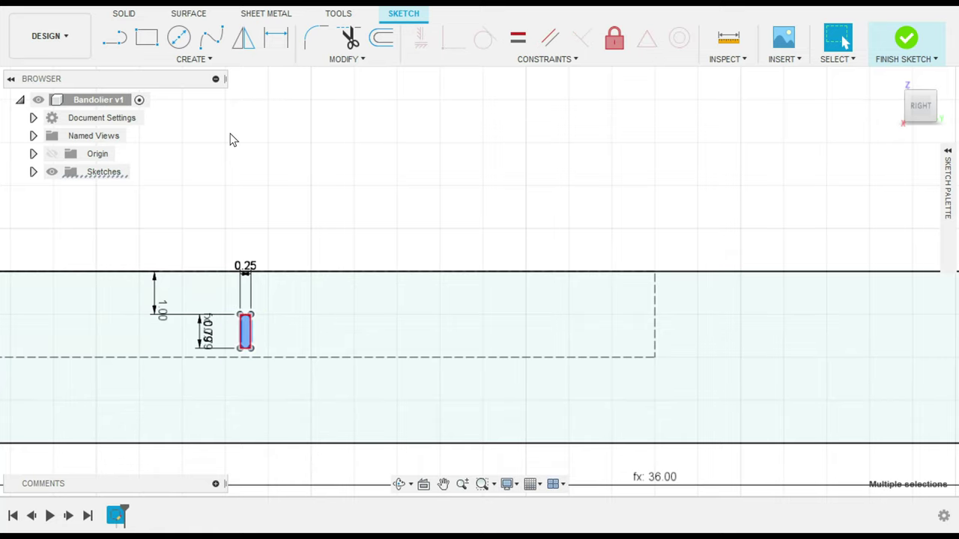
{"action": "left_click", "coordinate": [203, 57]}
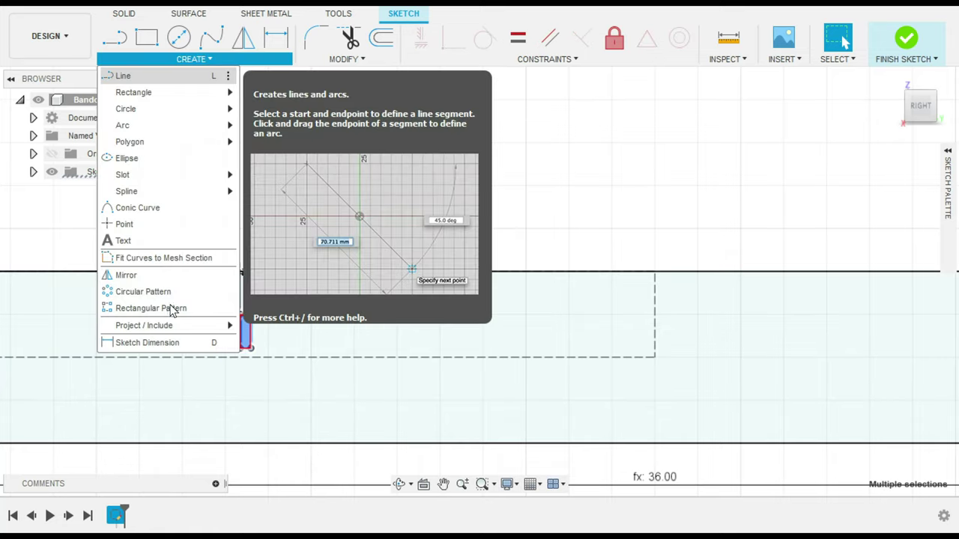
{"action": "left_click", "coordinate": [172, 310]}
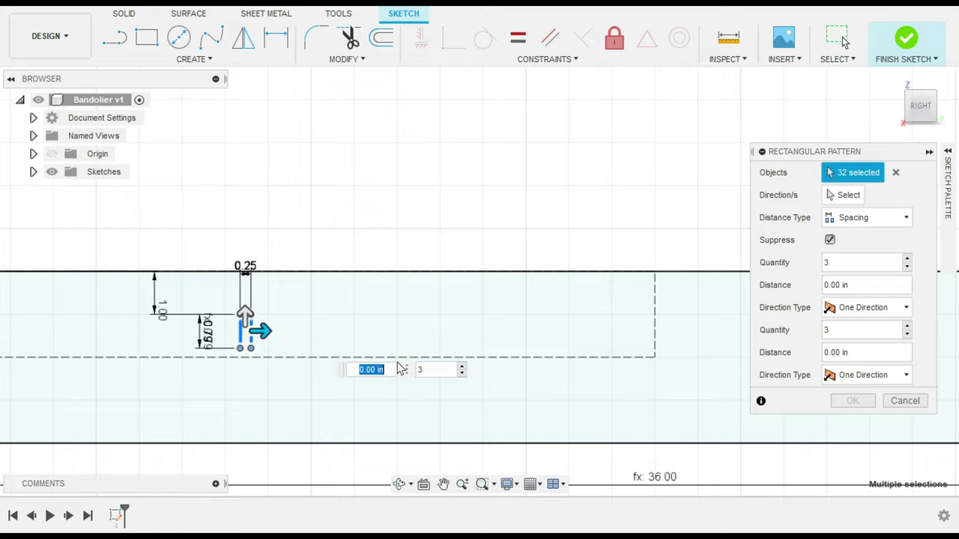
{"action": "key", "text": "BackSpace"}
{"action": "type", "text": ".75"}
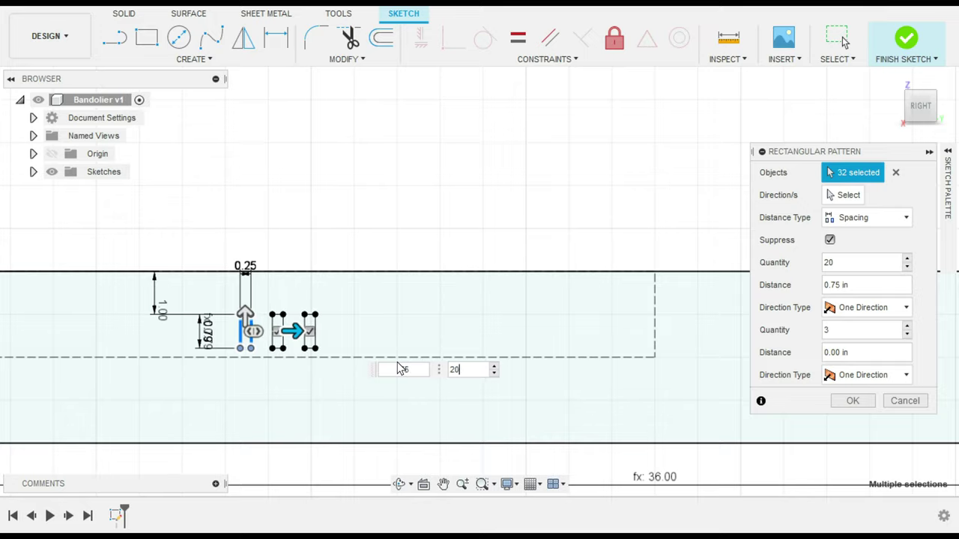
{"action": "key", "text": "Return"}
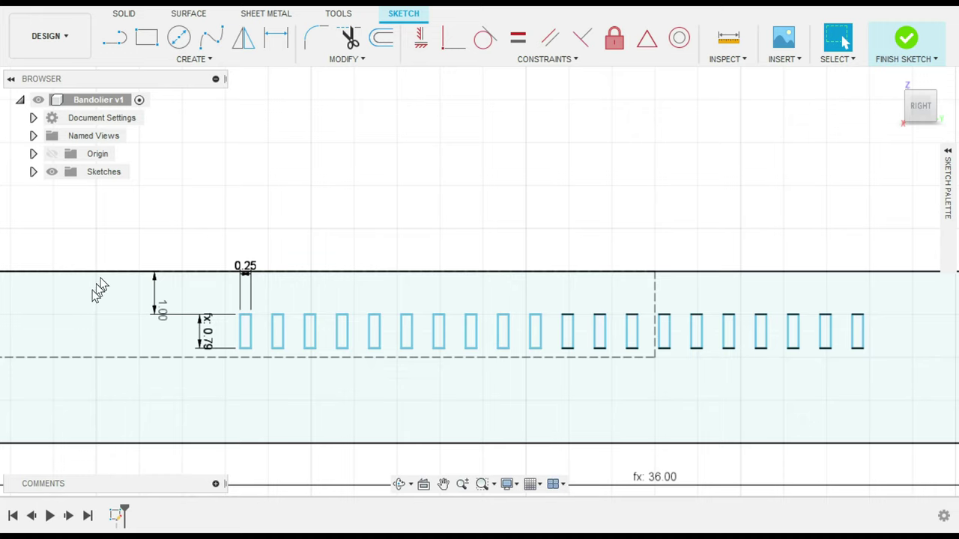
{"action": "scroll", "coordinate": [322, 274], "scroll_direction": "up", "scroll_amount": 2}
{"action": "scroll", "coordinate": [840, 315], "scroll_direction": "down", "scroll_amount": 3}
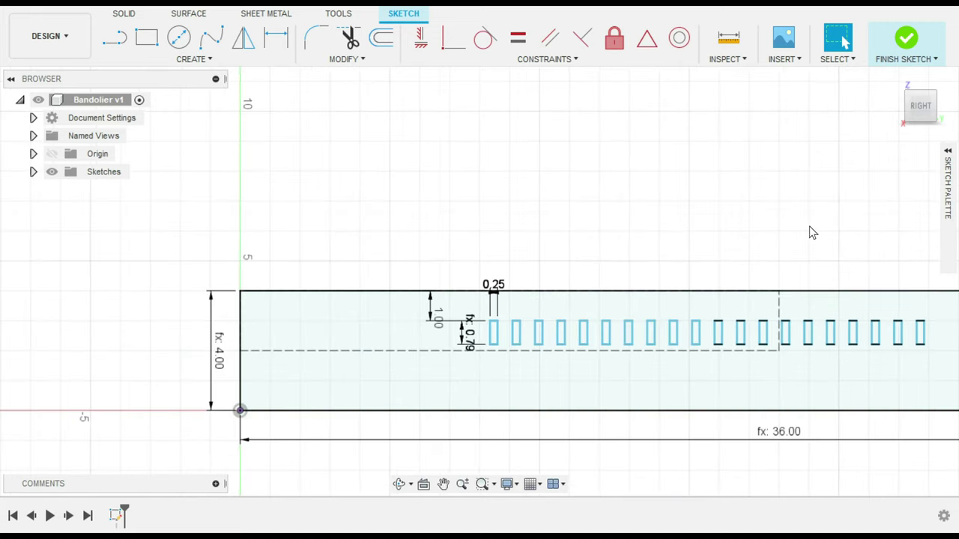
{"action": "mouse_move", "coordinate": [810, 232]}
{"action": "middle_mouse_down"}
{"action": "mouse_move", "coordinate": [524, 188]}
{"action": "mouse_move", "coordinate": [510, 197]}
{"action": "middle_mouse_up"}
{"action": "key", "text": "Escape"}
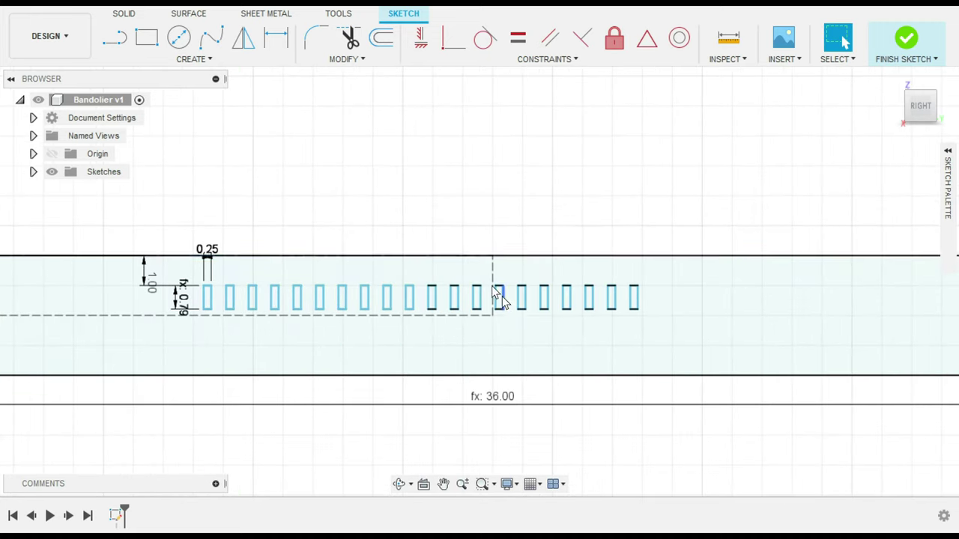
{"action": "scroll", "coordinate": [612, 254], "scroll_direction": "up", "scroll_amount": 2}
{"action": "scroll", "coordinate": [612, 255], "scroll_direction": "down", "scroll_amount": 3}
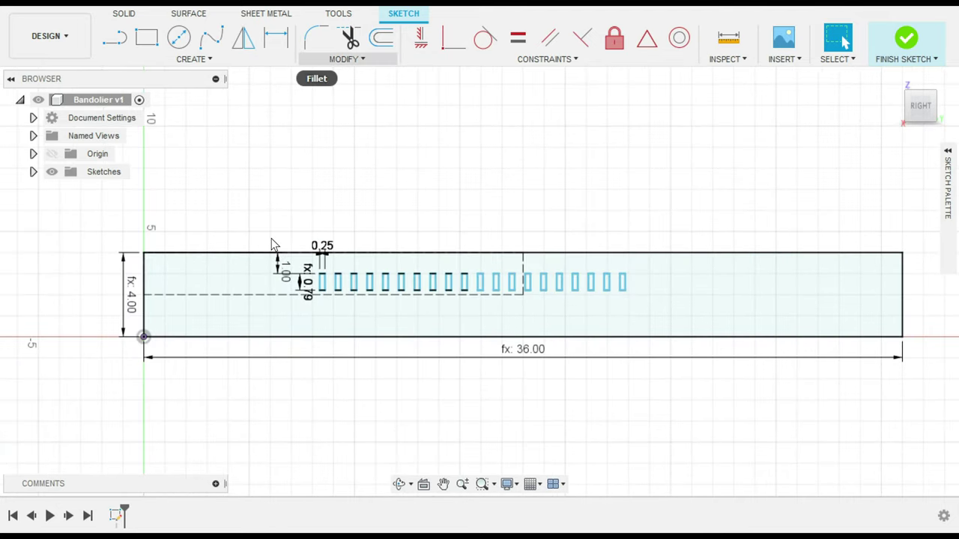
- Fillet all four corners of the strip's outer rectangle with a 0.25 in radius
{"action": "left_click", "coordinate": [165, 268]}
{"action": "left_click", "coordinate": [315, 38]}
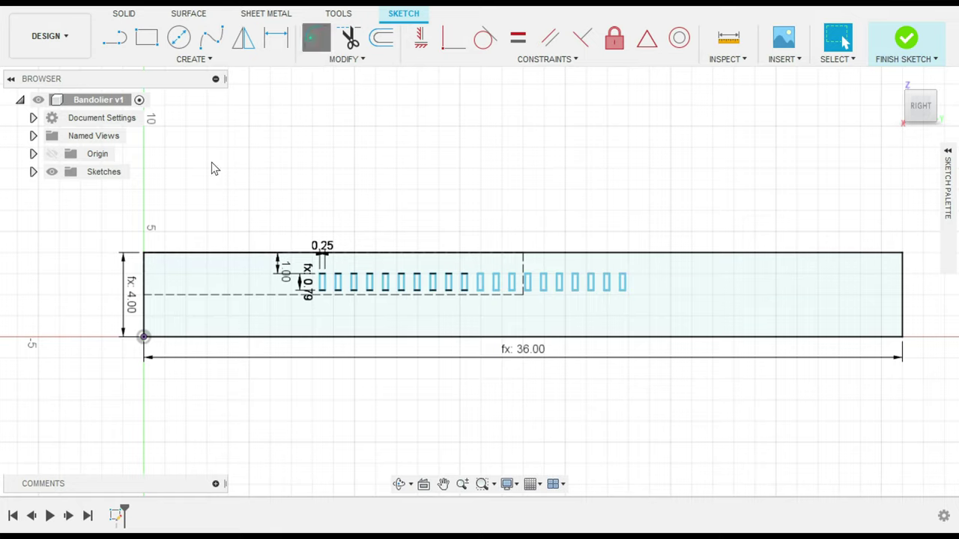
{"action": "left_click", "coordinate": [144, 334]}
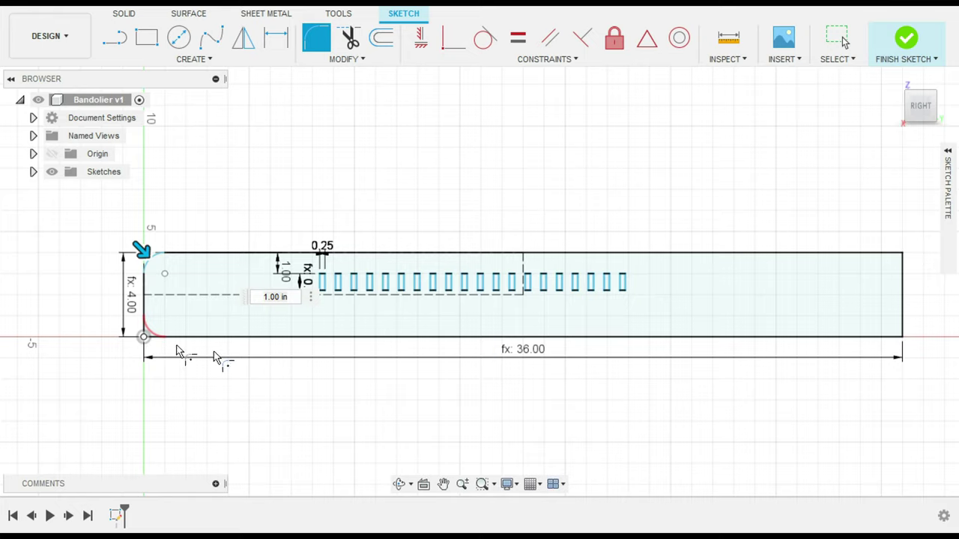
{"action": "left_click", "coordinate": [902, 336]}
{"action": "left_click", "coordinate": [901, 336]}
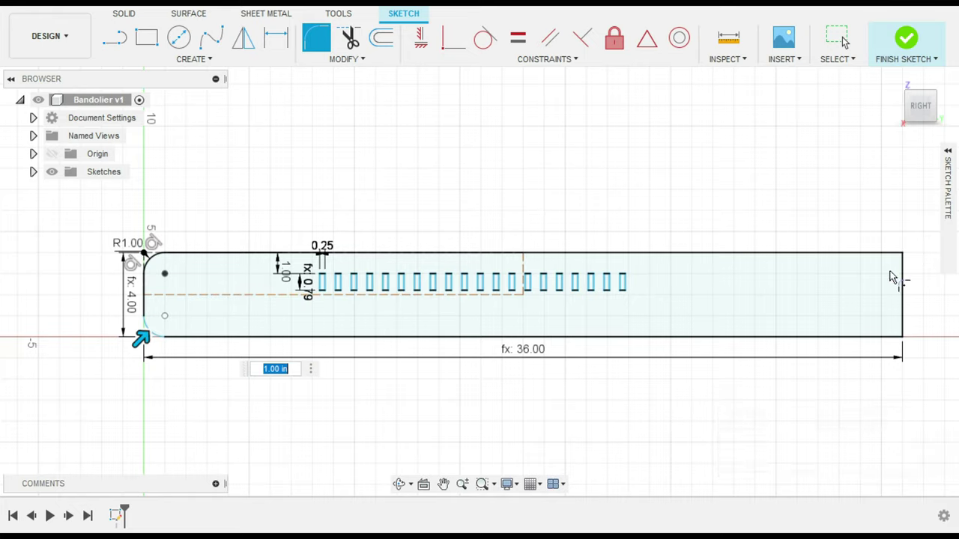
{"action": "left_click", "coordinate": [901, 337]}
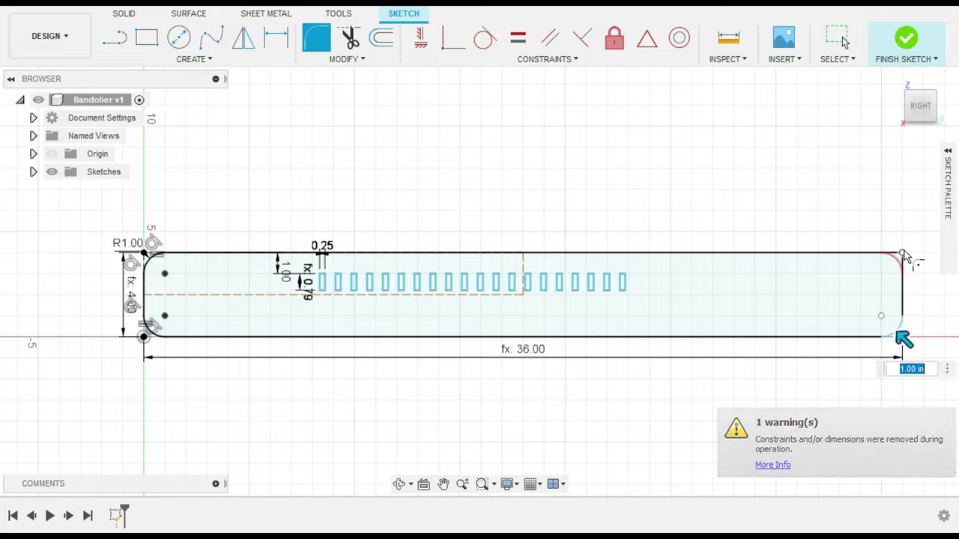
{"action": "left_click", "coordinate": [904, 263]}
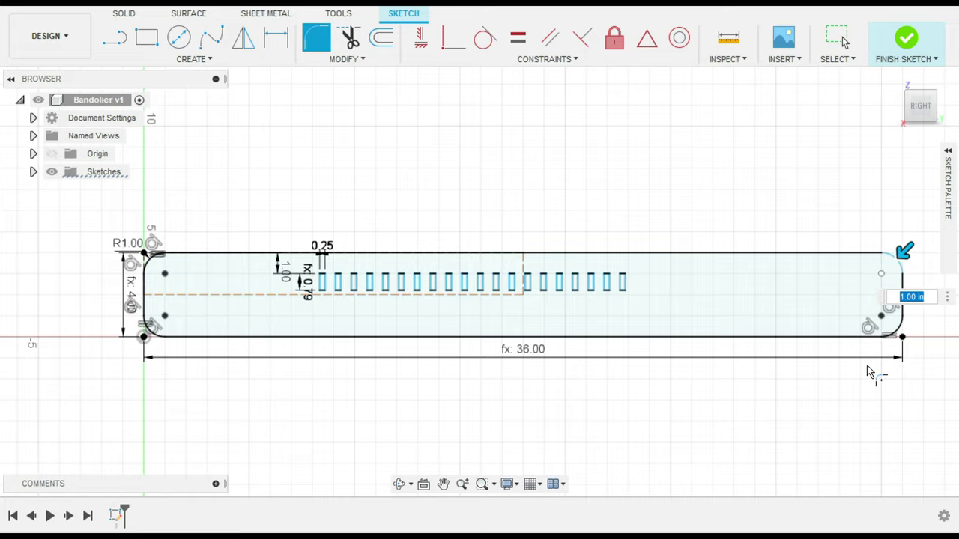
{"action": "type", "text": ".0"}
{"action": "key", "text": "Return"}
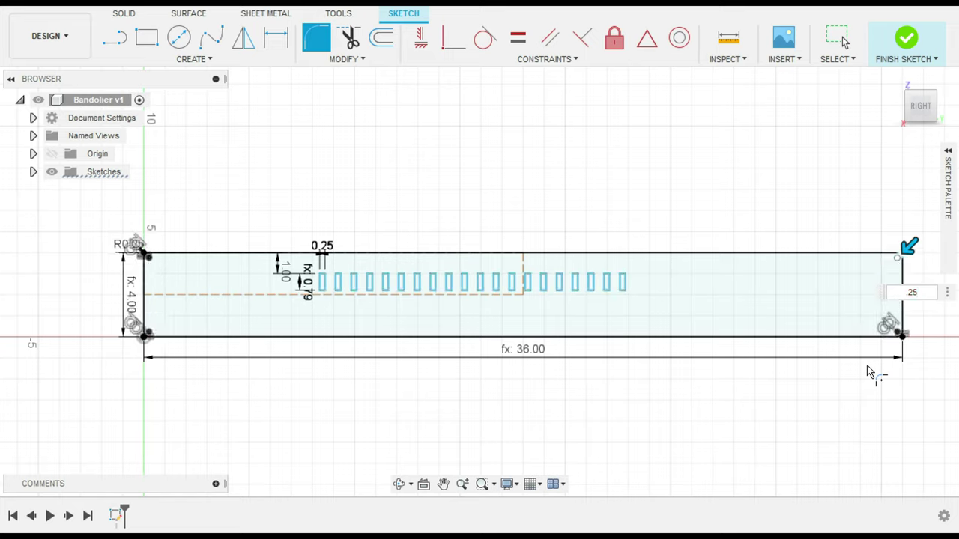
{"action": "key", "text": "Escape"}
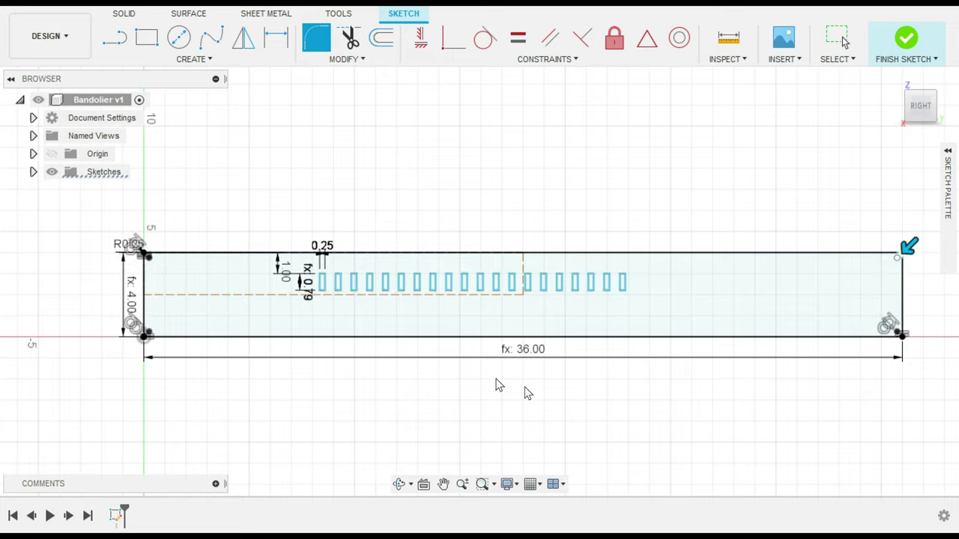
{"action": "key", "text": "Escape"}
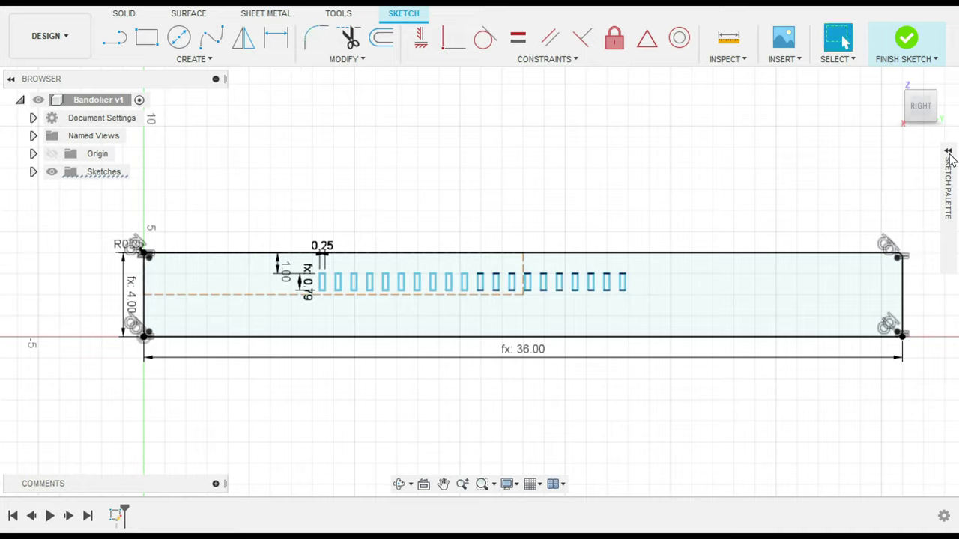
- Hide the sketch dimensions and switch the profile shading off and back on
{"action": "left_click", "coordinate": [949, 161]}
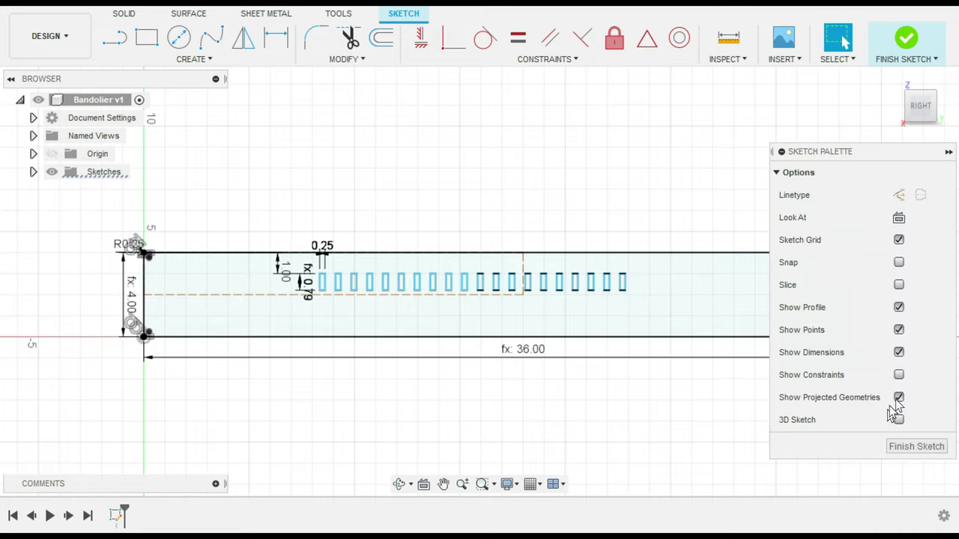
{"action": "left_click", "coordinate": [899, 352]}
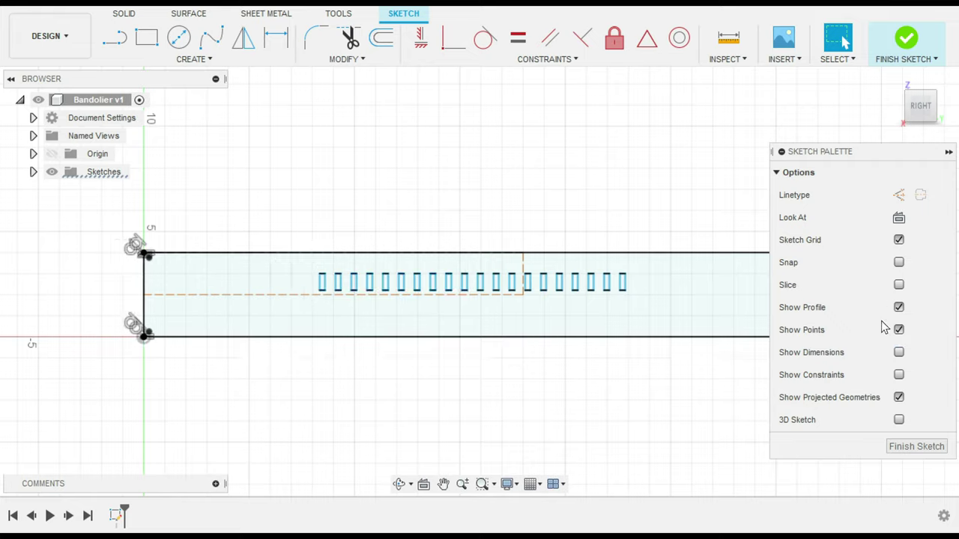
{"action": "left_click", "coordinate": [899, 307]}
{"action": "left_click", "coordinate": [899, 307]}
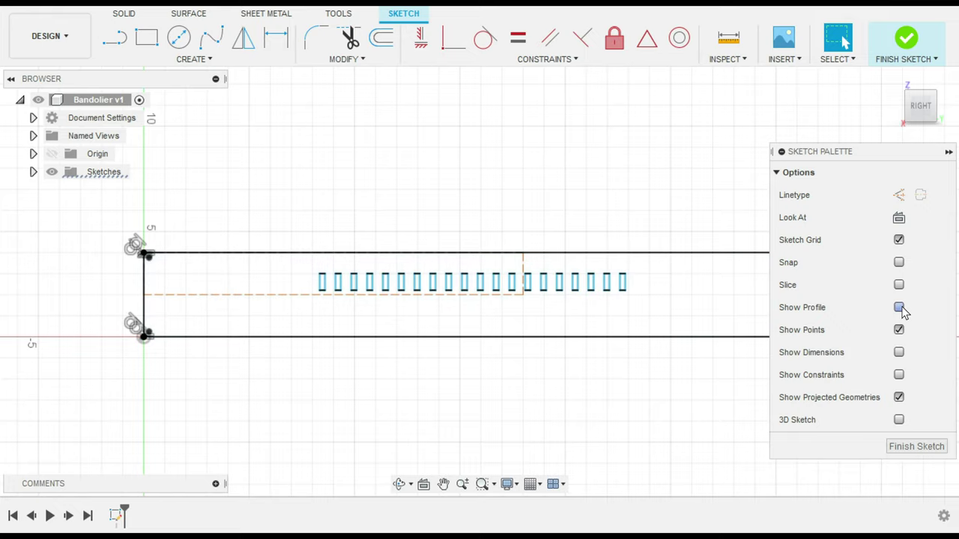
{"action": "left_click", "coordinate": [948, 152]}
- Examine the strip's rounded corners at both ends and the row of slots
{"action": "scroll", "coordinate": [918, 352], "scroll_direction": "up", "scroll_amount": 4}
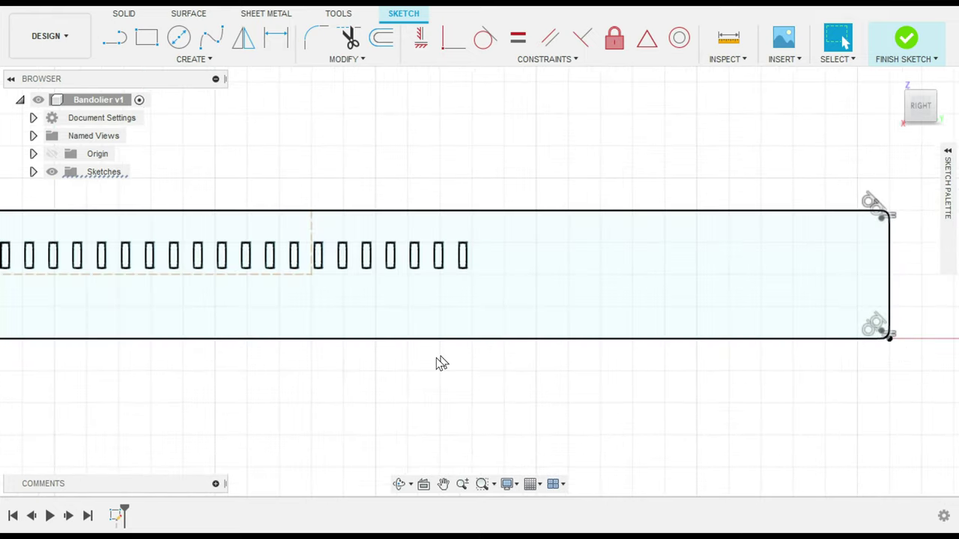
{"action": "middle_click_drag", "start_coordinate": [403, 349], "coordinate": [370, 278]}
{"action": "scroll", "coordinate": [206, 236], "scroll_direction": "down", "scroll_amount": 2}
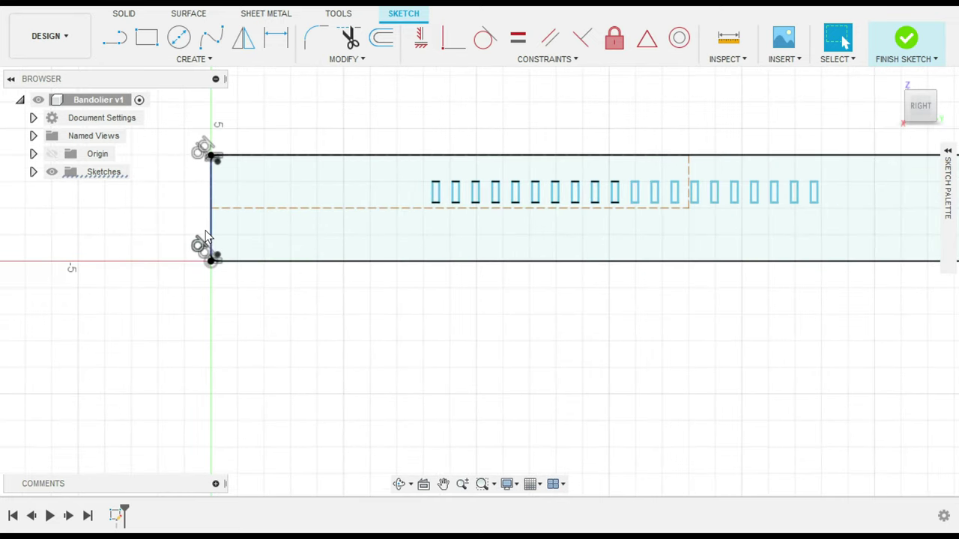
{"action": "scroll", "coordinate": [207, 236], "scroll_direction": "up", "scroll_amount": 2}
{"action": "scroll", "coordinate": [504, 414], "scroll_direction": "down", "scroll_amount": 1}
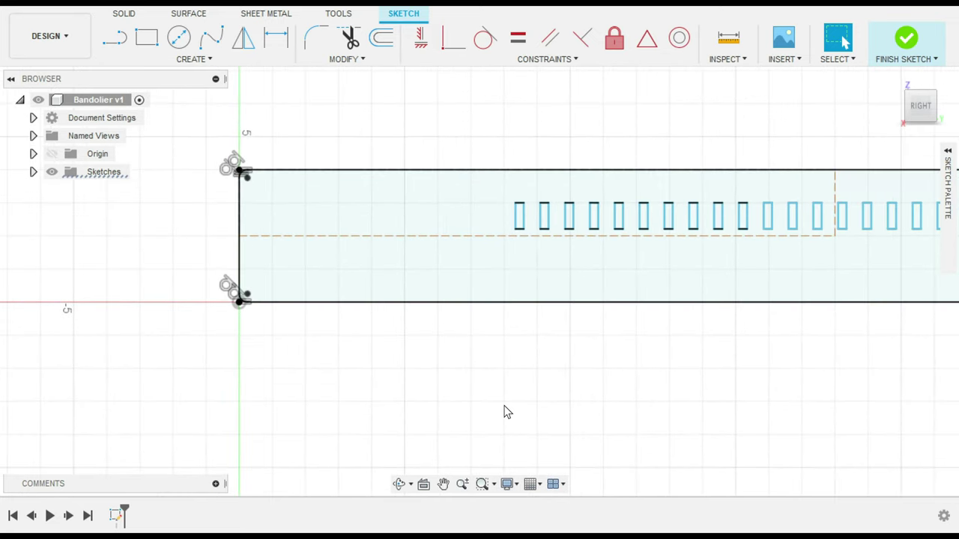
{"action": "scroll", "coordinate": [505, 412], "scroll_direction": "down", "scroll_amount": 2}
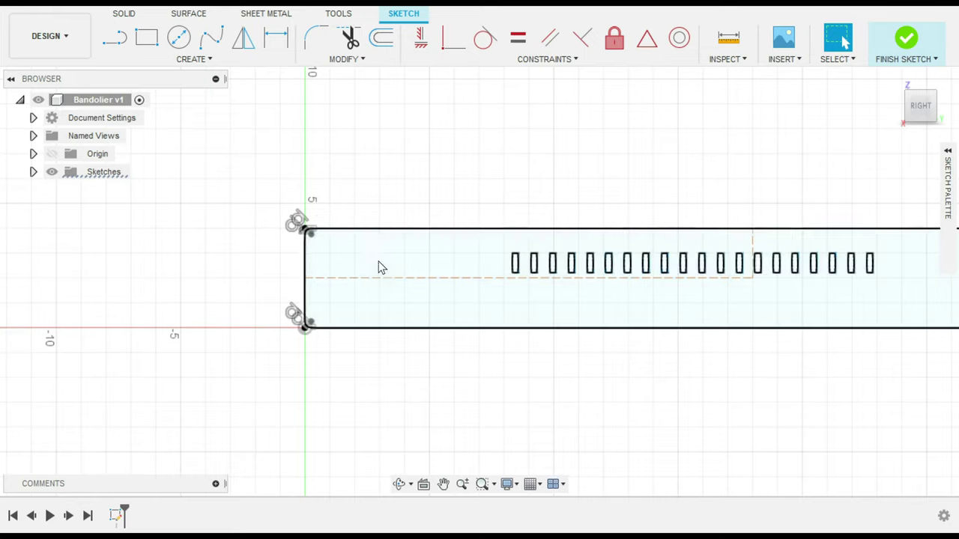
{"action": "scroll", "coordinate": [317, 232], "scroll_direction": "up", "scroll_amount": 1}
{"action": "scroll", "coordinate": [303, 258], "scroll_direction": "up", "scroll_amount": 2}
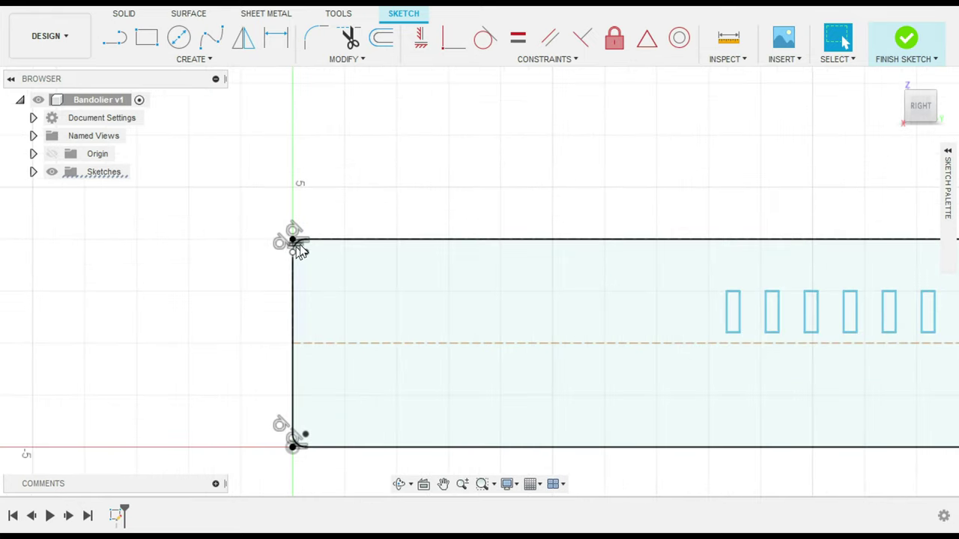
- Undo the last change to the sketch's profile display
{"action": "key", "text": "ctrl+z"}
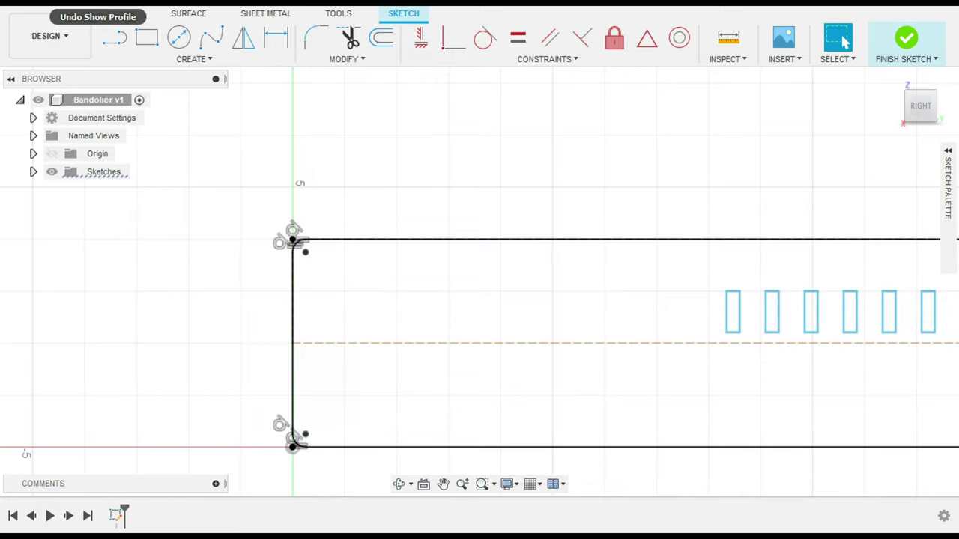
{"action": "scroll", "coordinate": [658, 217], "scroll_direction": "up", "scroll_amount": 1}
{"action": "scroll", "coordinate": [658, 218], "scroll_direction": "down", "scroll_amount": 3}
{"action": "middle_click", "coordinate": [706, 191]}
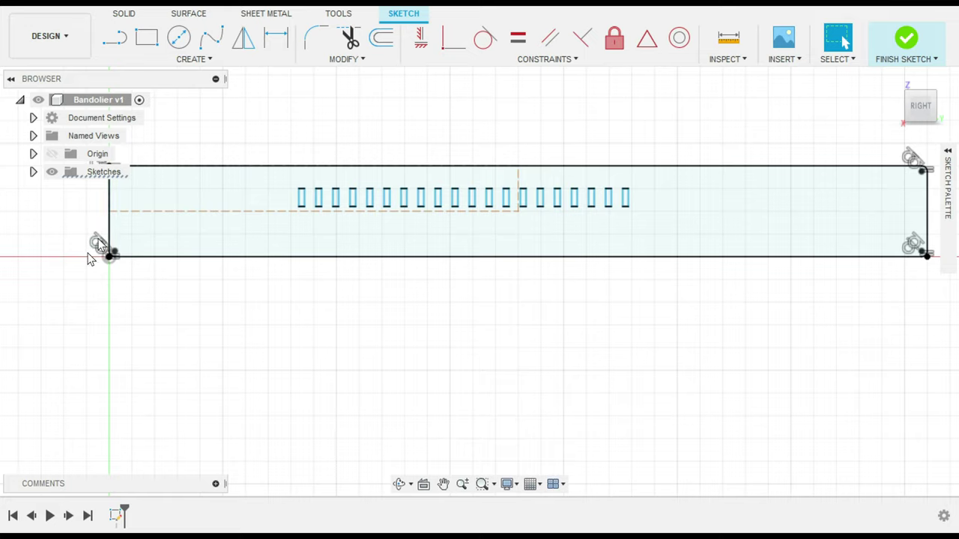
{"action": "left_click", "coordinate": [138, 259]}
{"action": "scroll", "coordinate": [110, 259], "scroll_direction": "up", "scroll_amount": 3}
{"action": "scroll", "coordinate": [109, 258], "scroll_direction": "down", "scroll_amount": 2}
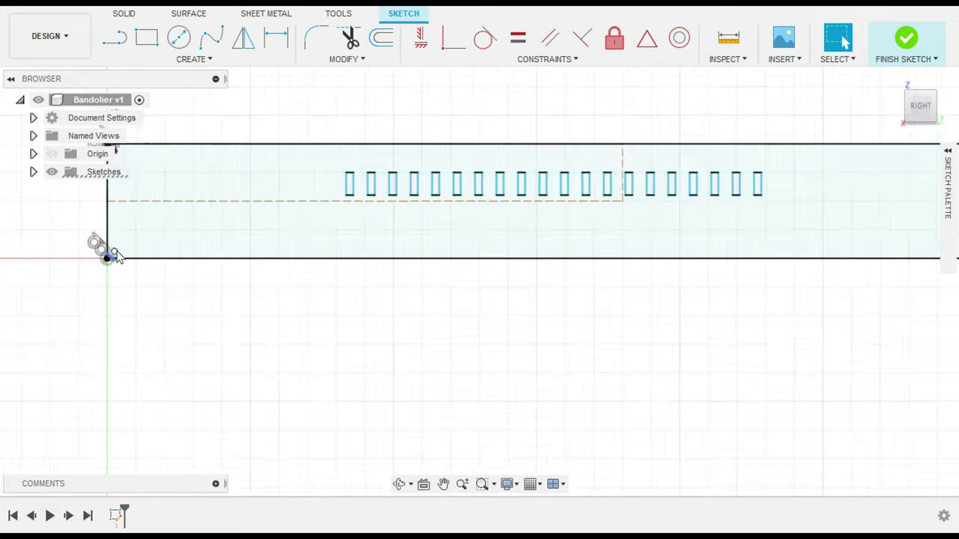
{"action": "left_click", "coordinate": [147, 37]}
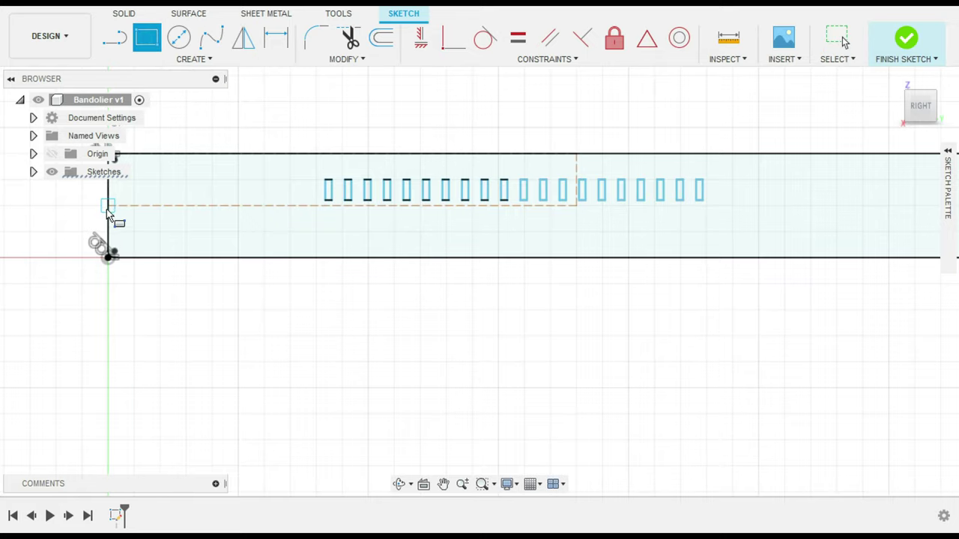
{"action": "scroll", "coordinate": [227, 192], "scroll_direction": "up", "scroll_amount": 1}
{"action": "middle_click_drag", "start_coordinate": [112, 218], "coordinate": [232, 196]}
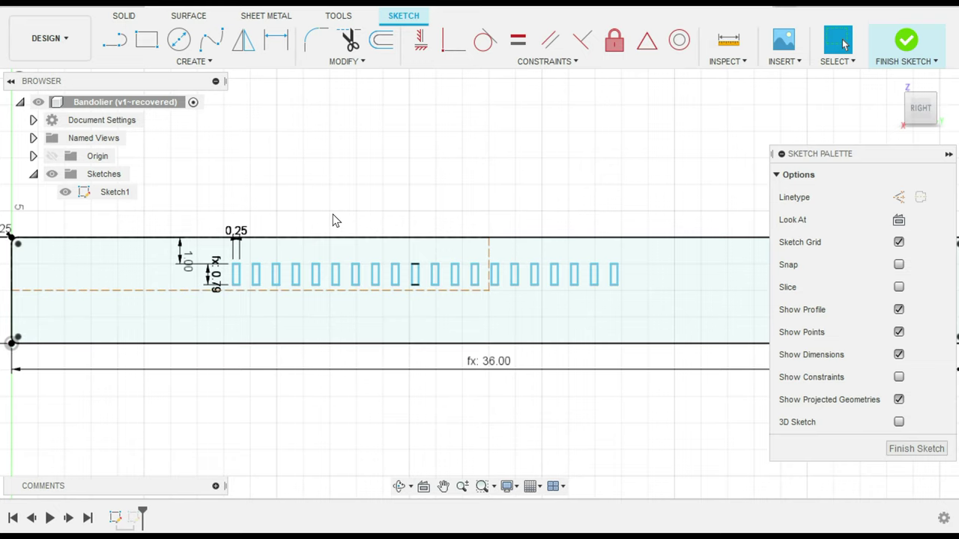
- Try to select the strip's four outer edges and its corner arcs together
{"action": "scroll", "coordinate": [341, 216], "scroll_direction": "down", "scroll_amount": 2}
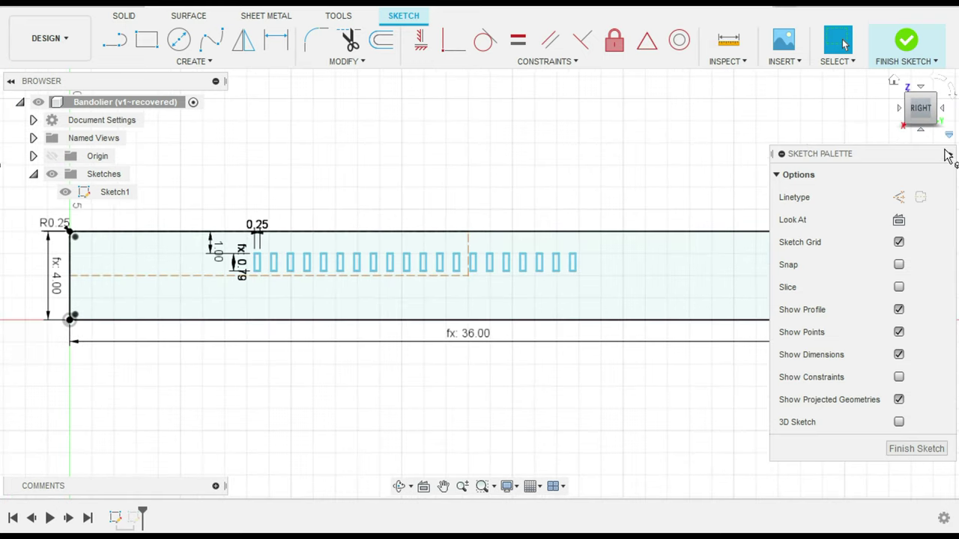
{"action": "left_click", "coordinate": [947, 155]}
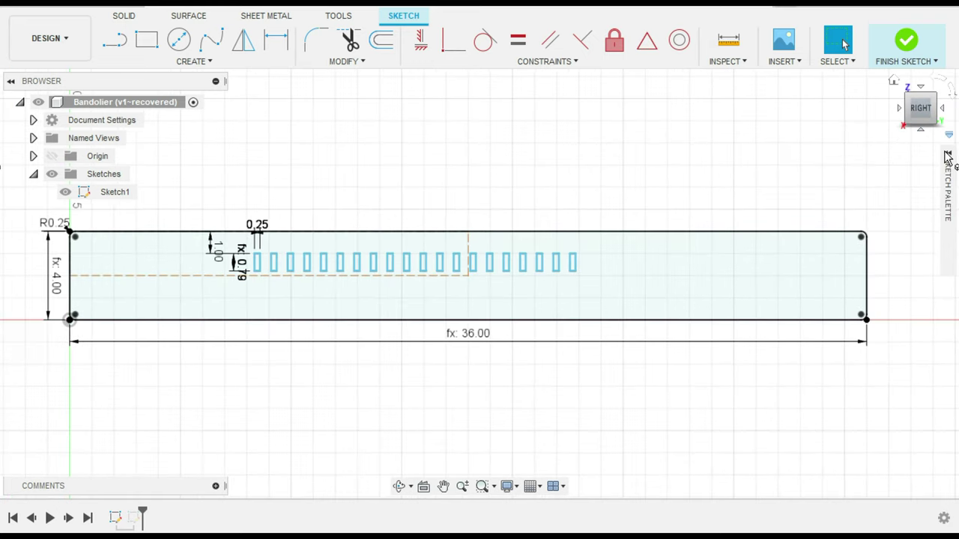
{"action": "left_click", "coordinate": [358, 233]}
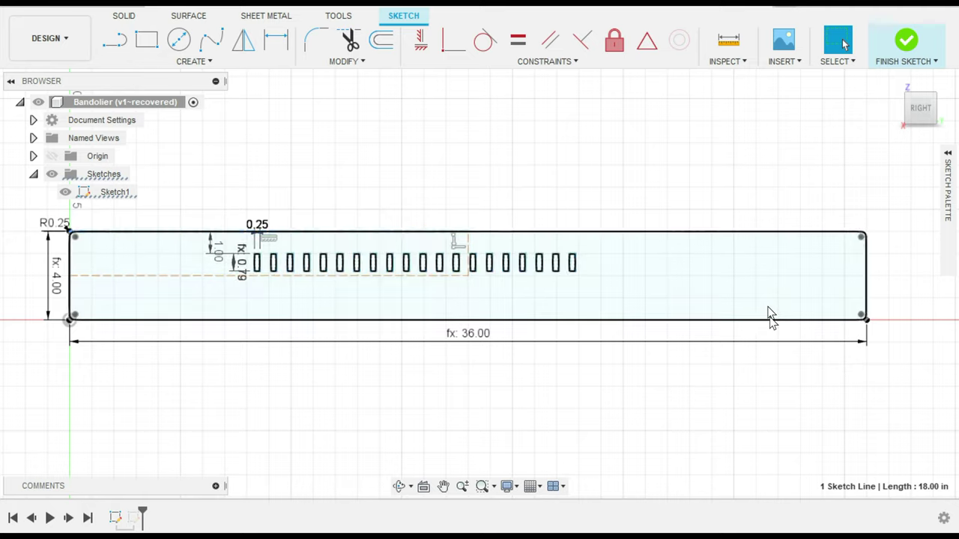
{"action": "left_click", "coordinate": [867, 283], "text": "shift"}
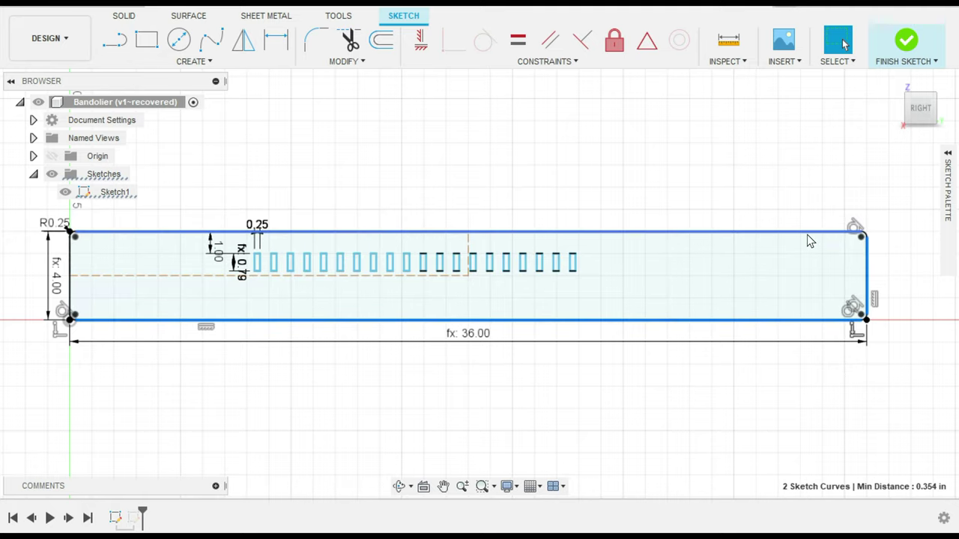
{"action": "double_click", "coordinate": [809, 236]}
{"action": "left_click", "coordinate": [70, 283], "text": "shift"}
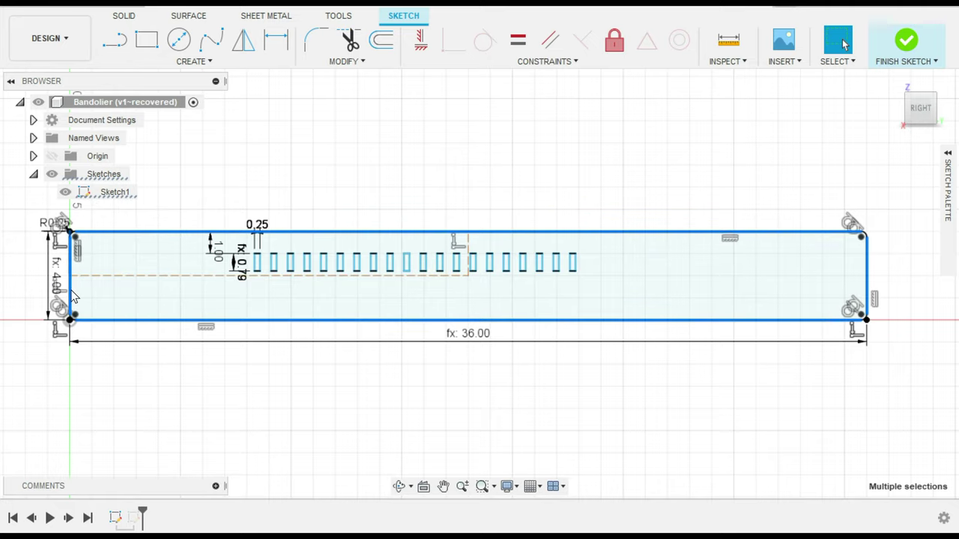
{"action": "scroll", "coordinate": [933, 289], "scroll_direction": "up", "scroll_amount": 4}
{"action": "scroll", "coordinate": [796, 223], "scroll_direction": "up", "scroll_amount": 3}
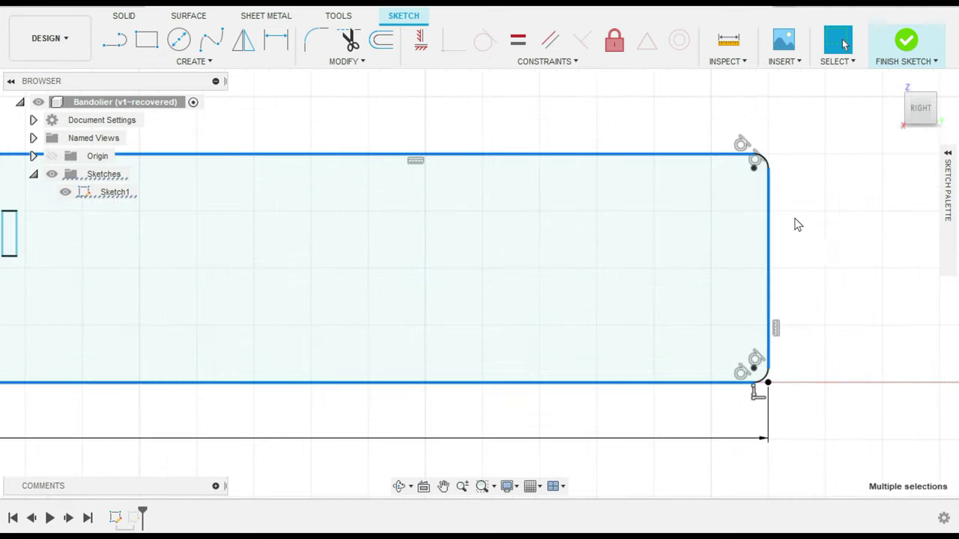
{"action": "left_click", "coordinate": [760, 147], "text": "shift"}
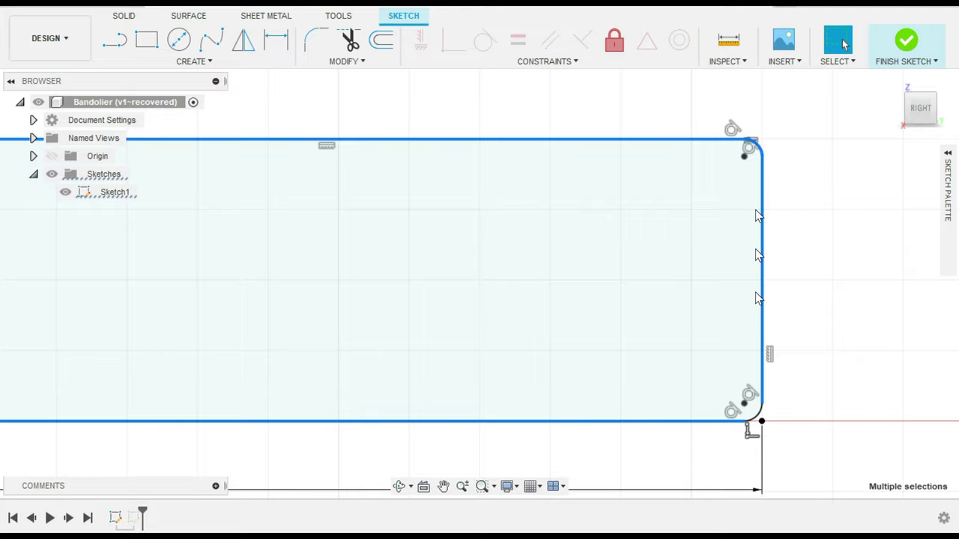
{"action": "left_click", "coordinate": [762, 418]}
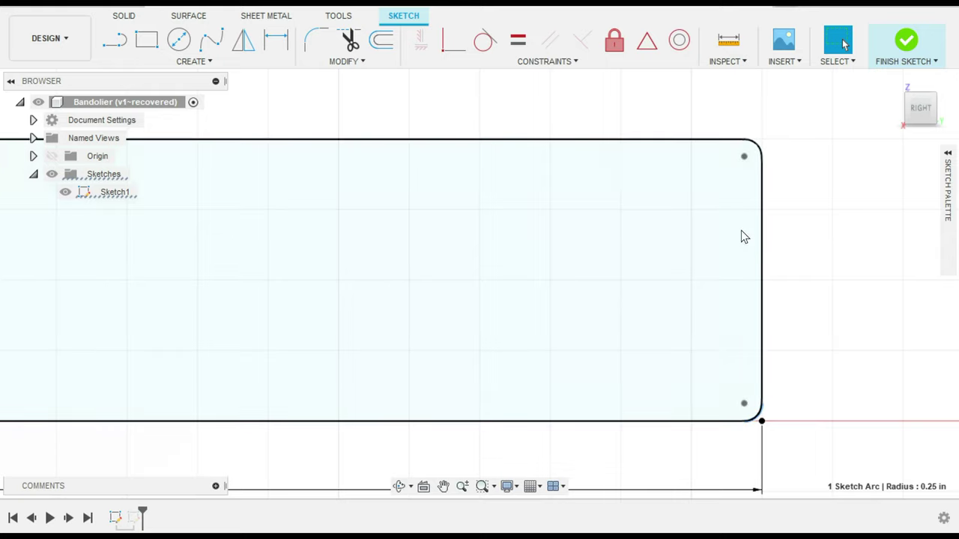
- Select all four outer edges of the strip together with its four rounded corner arcs
{"action": "scroll", "coordinate": [764, 361], "scroll_direction": "up", "scroll_amount": 2}
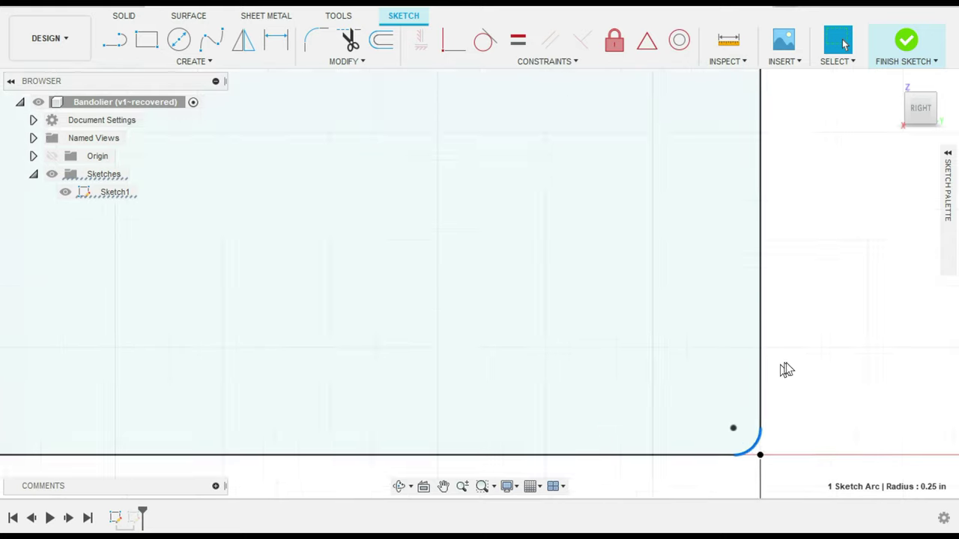
{"action": "scroll", "coordinate": [772, 358], "scroll_direction": "down", "scroll_amount": 3}
{"action": "left_click", "coordinate": [772, 358]}
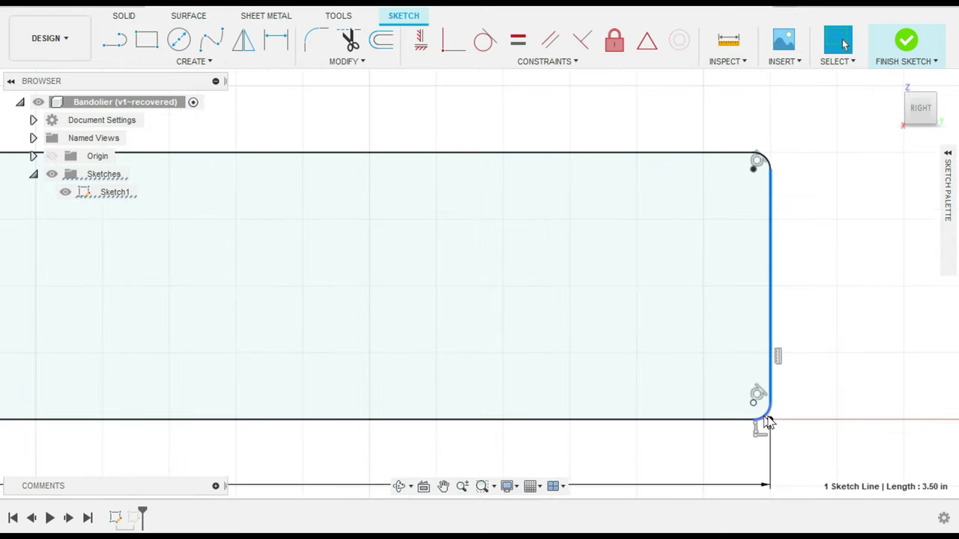
{"action": "left_click", "coordinate": [769, 421], "text": "shift"}
{"action": "left_click", "coordinate": [744, 421], "text": "shift"}
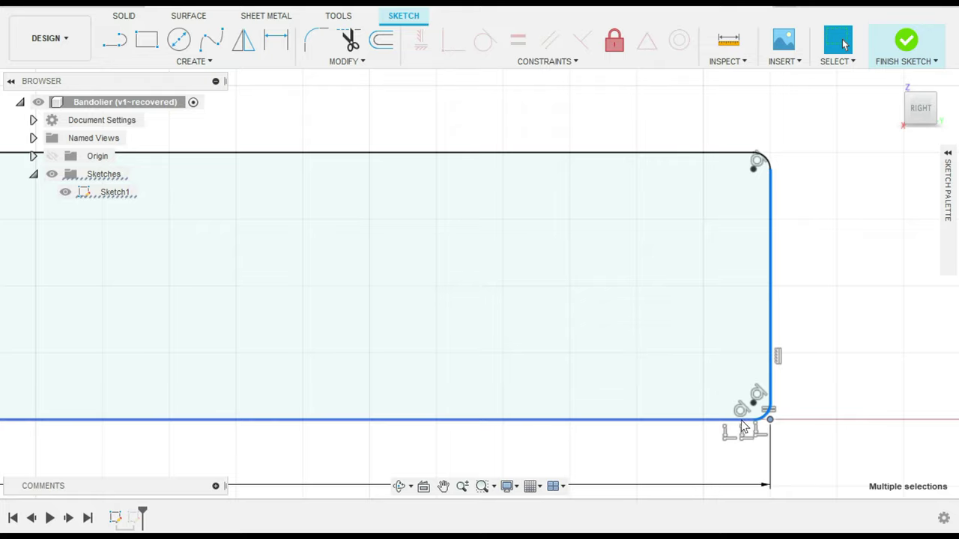
{"action": "left_click", "coordinate": [678, 155], "text": "shift"}
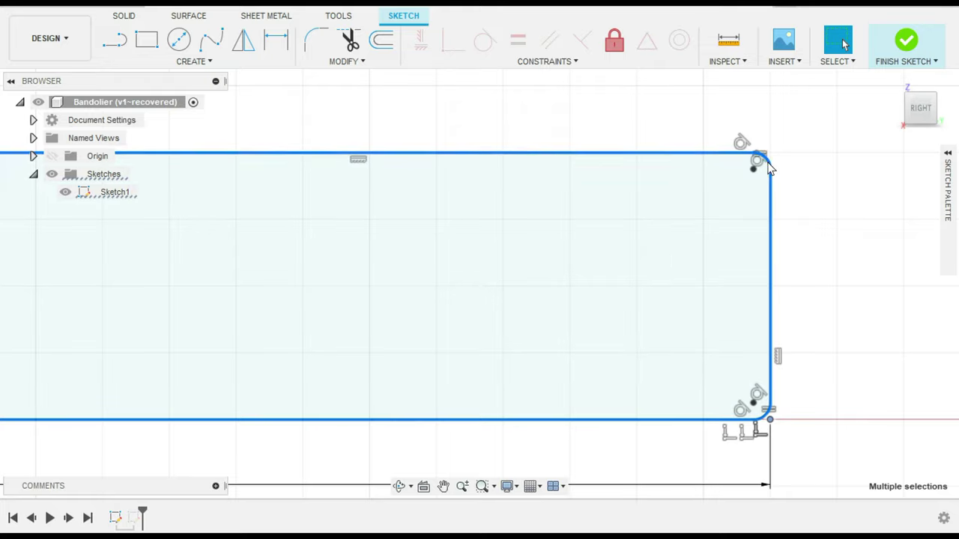
{"action": "scroll", "coordinate": [524, 195], "scroll_direction": "down", "scroll_amount": 5}
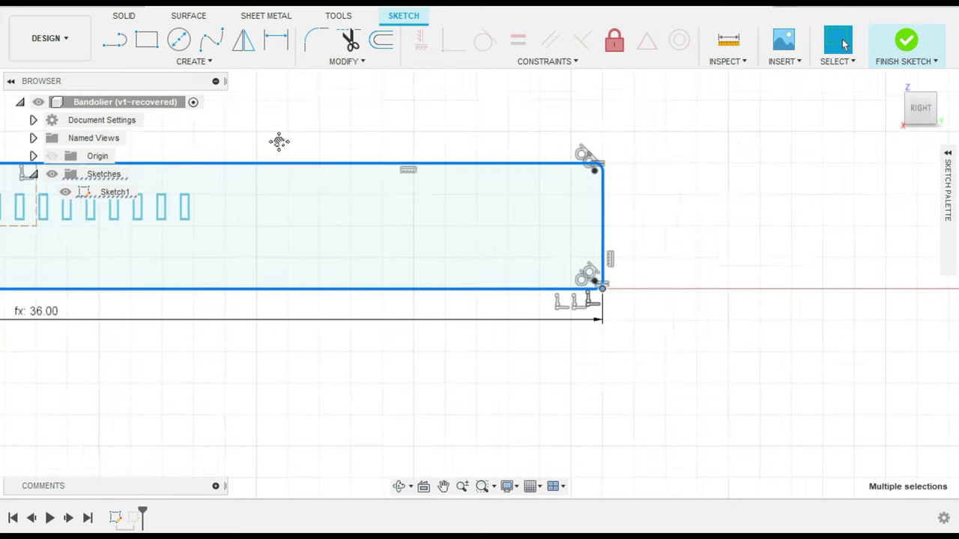
{"action": "middle_click_drag", "start_coordinate": [279, 142], "coordinate": [940, 154]}
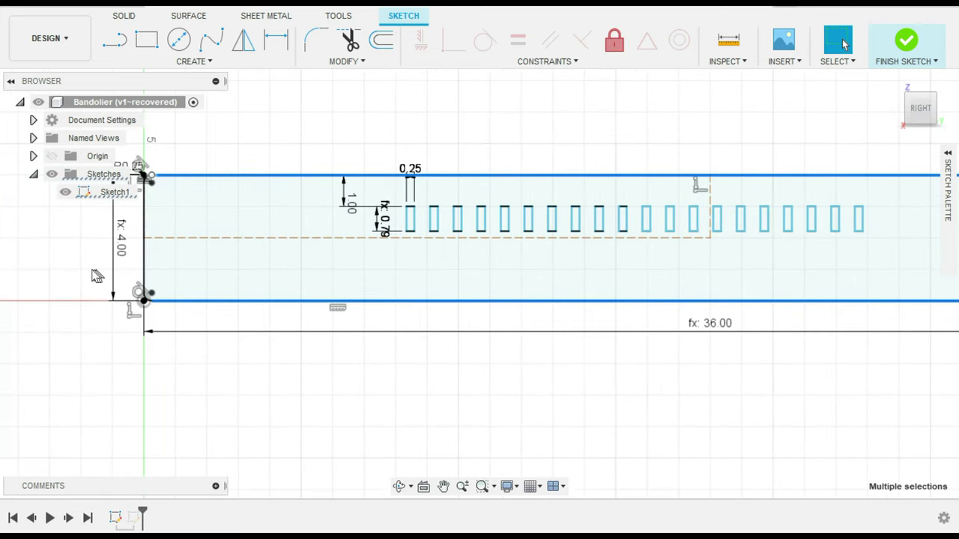
{"action": "left_click", "coordinate": [144, 255]}
{"action": "scroll", "coordinate": [146, 303], "scroll_direction": "up", "scroll_amount": 5}
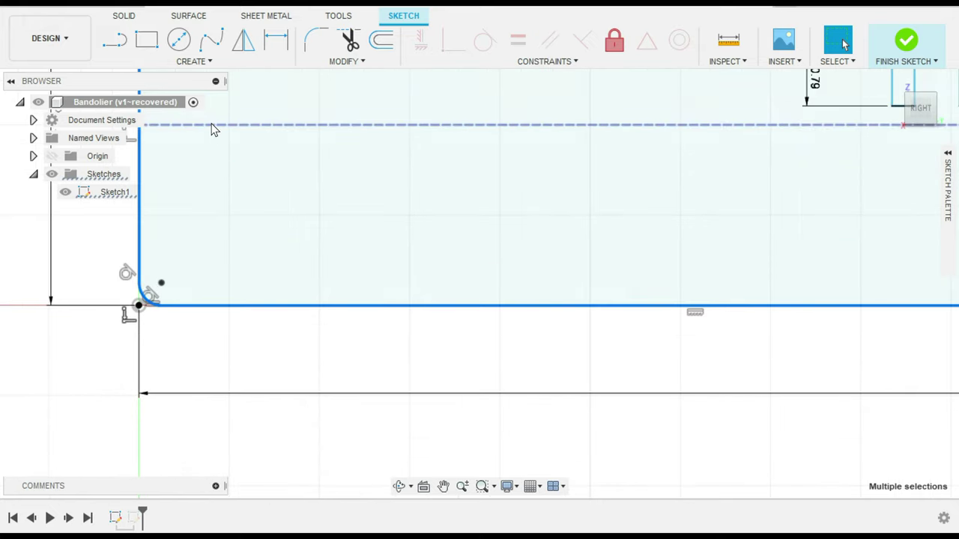
{"action": "middle_click_drag", "start_coordinate": [217, 148], "coordinate": [259, 340]}
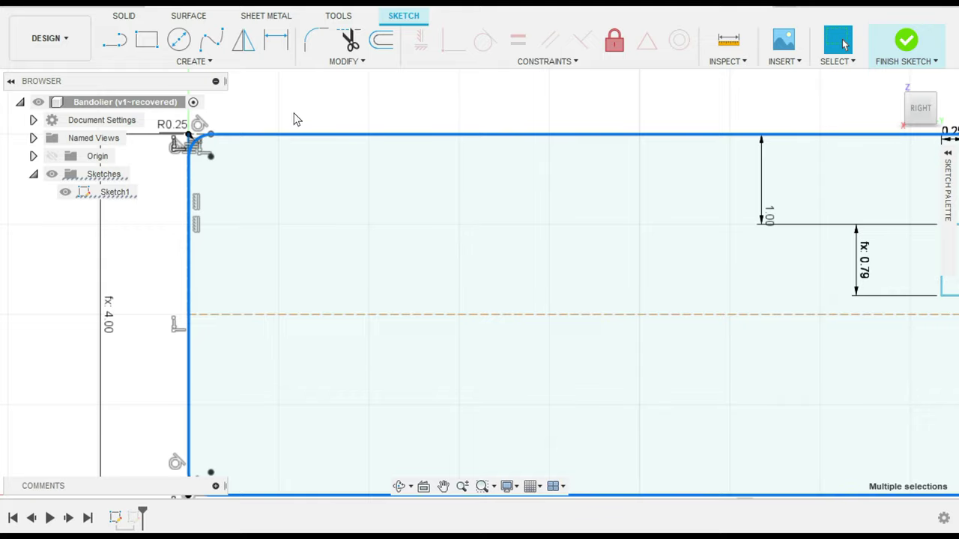
- Offset the selected outer outline inward with an offset position of -0.188 in
{"action": "left_click", "coordinate": [391, 49]}
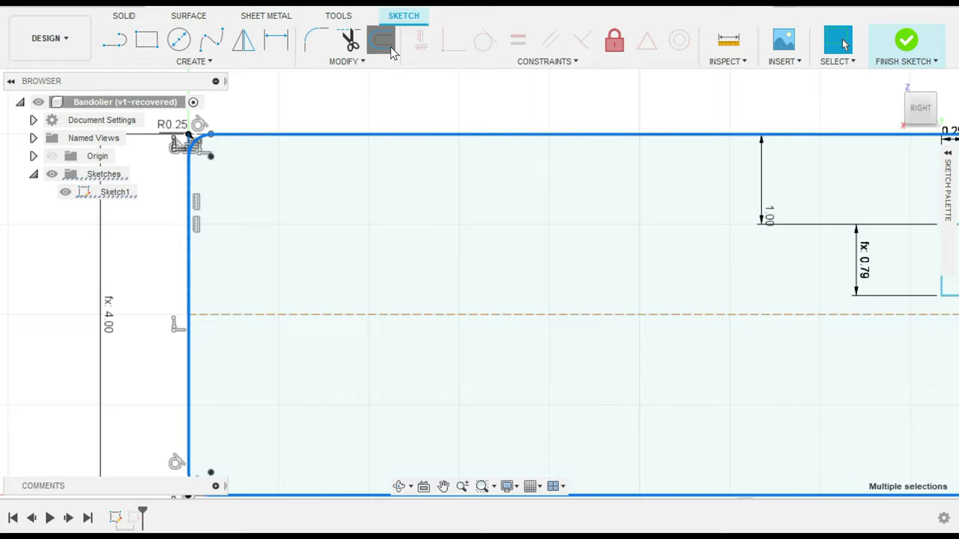
{"action": "scroll", "coordinate": [815, 108], "scroll_direction": "down", "scroll_amount": 4}
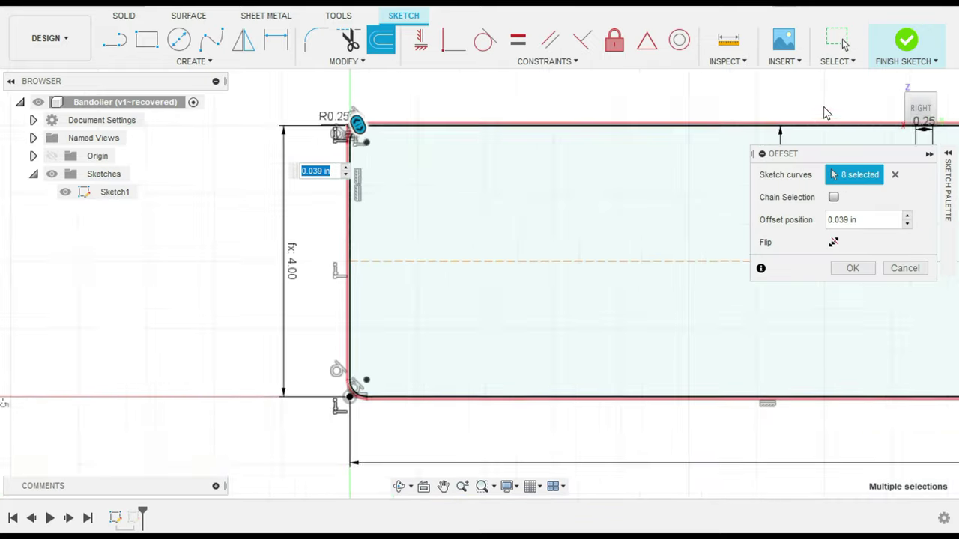
{"action": "middle_click_drag", "start_coordinate": [813, 108], "coordinate": [484, 79]}
{"action": "scroll", "coordinate": [476, 89], "scroll_direction": "down", "scroll_amount": 2}
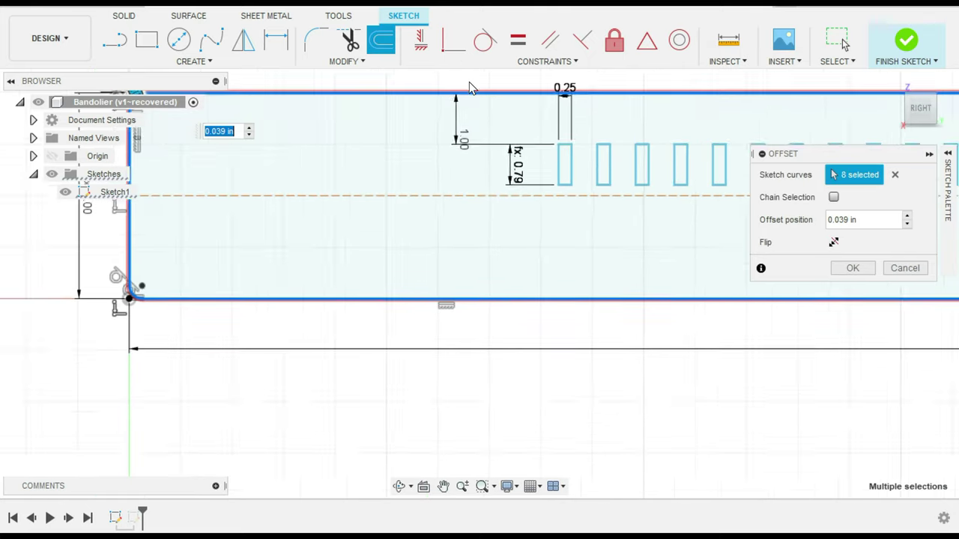
{"action": "scroll", "coordinate": [611, 79], "scroll_direction": "down", "scroll_amount": 2}
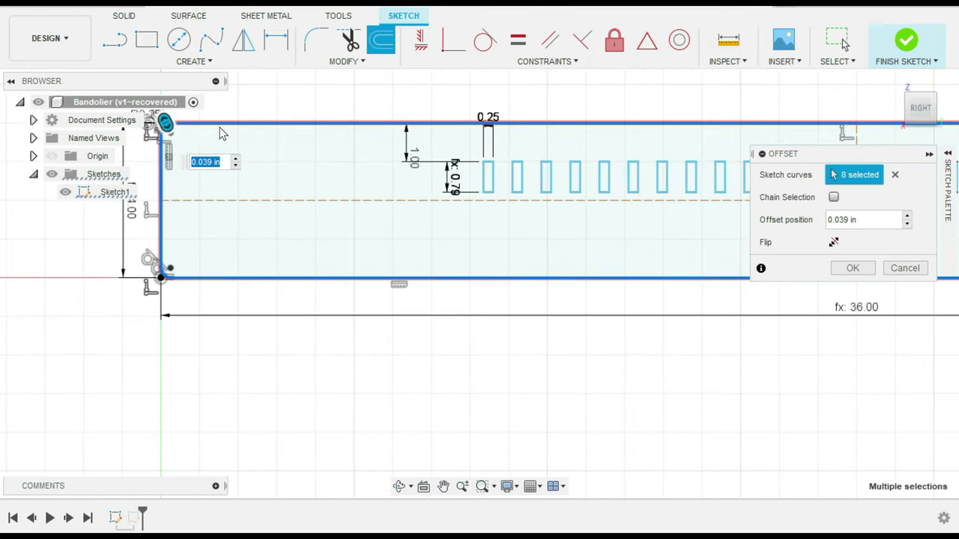
{"action": "left_click_drag", "start_coordinate": [166, 124], "coordinate": [188, 131]}
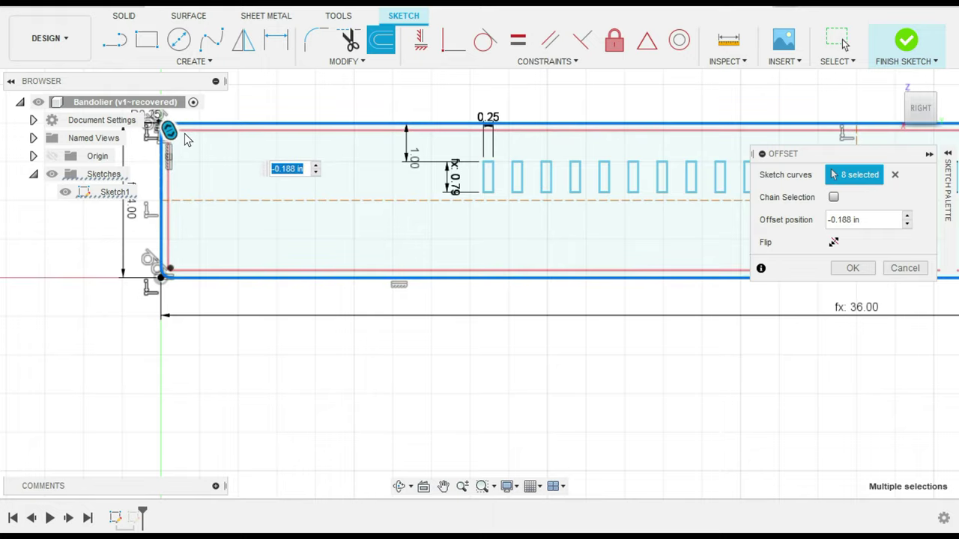
{"action": "key", "text": "Return"}
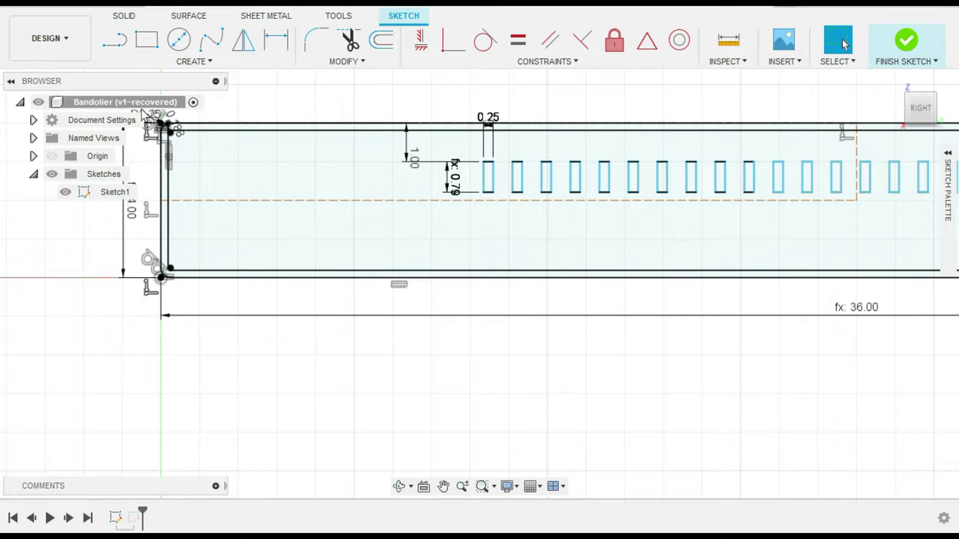
- Select the four straight lines of the inner offset outline at both ends of the strip
{"action": "left_click", "coordinate": [186, 147]}
{"action": "left_click", "coordinate": [186, 132]}
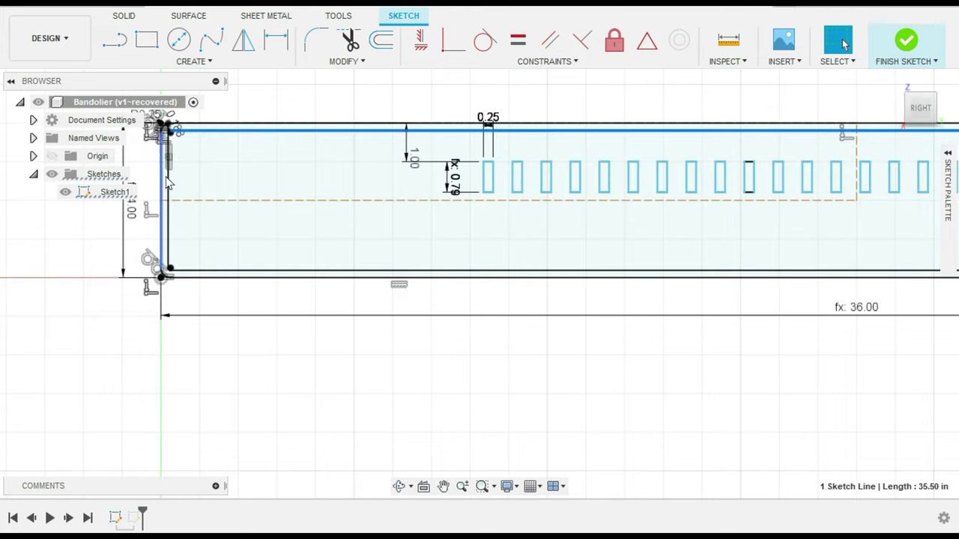
{"action": "left_click", "coordinate": [171, 187], "text": "shift"}
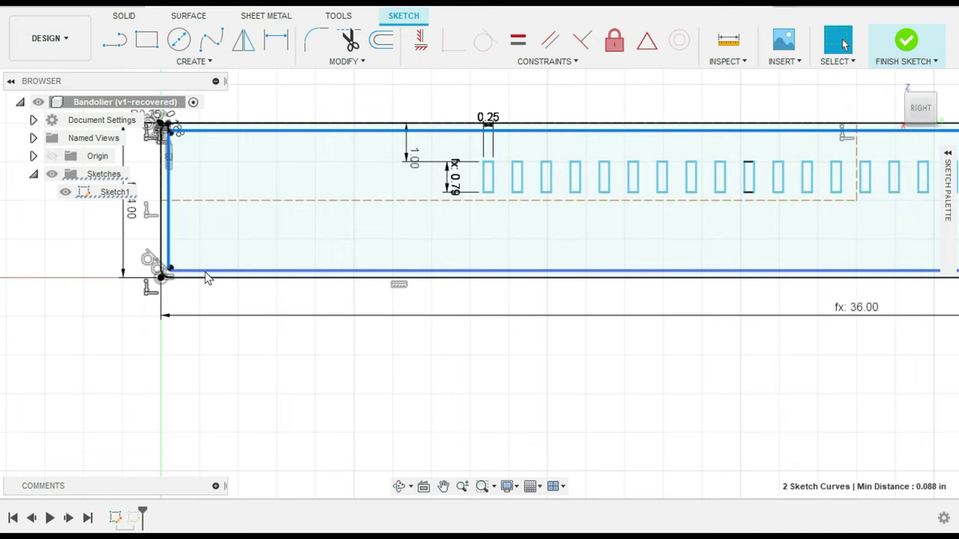
{"action": "left_click", "coordinate": [207, 272], "text": "shift"}
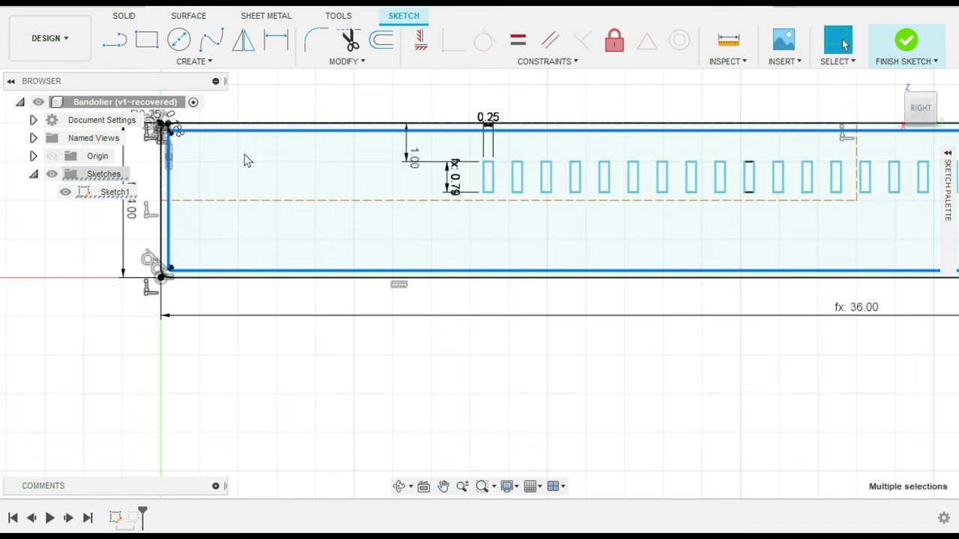
{"action": "scroll", "coordinate": [247, 161], "scroll_direction": "down", "scroll_amount": 3}
{"action": "scroll", "coordinate": [861, 307], "scroll_direction": "down", "scroll_amount": 3}
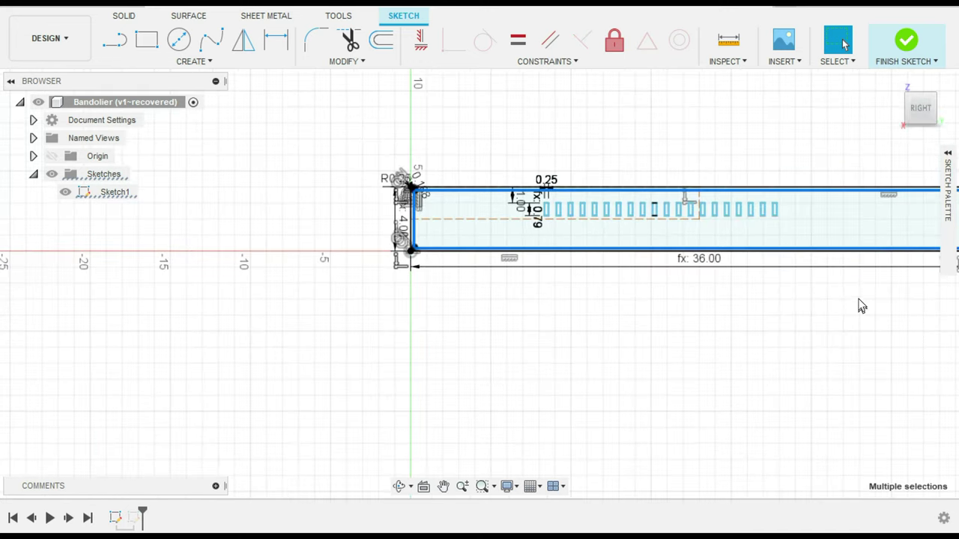
{"action": "middle_click_drag", "start_coordinate": [861, 307], "coordinate": [482, 289]}
{"action": "scroll", "coordinate": [499, 184], "scroll_direction": "up", "scroll_amount": 2}
{"action": "scroll", "coordinate": [551, 193], "scroll_direction": "up", "scroll_amount": 3}
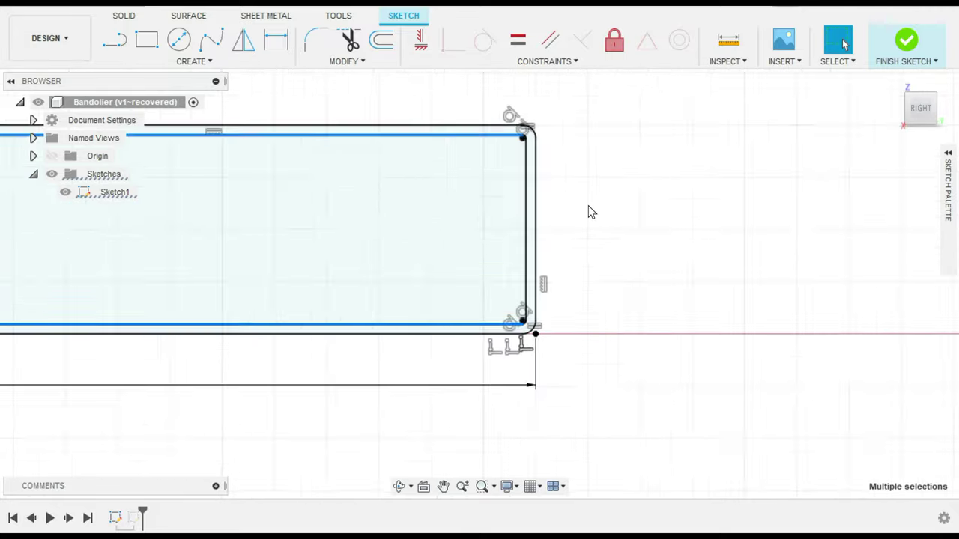
{"action": "scroll", "coordinate": [589, 207], "scroll_direction": "up", "scroll_amount": 2}
{"action": "left_click", "coordinate": [505, 229]}
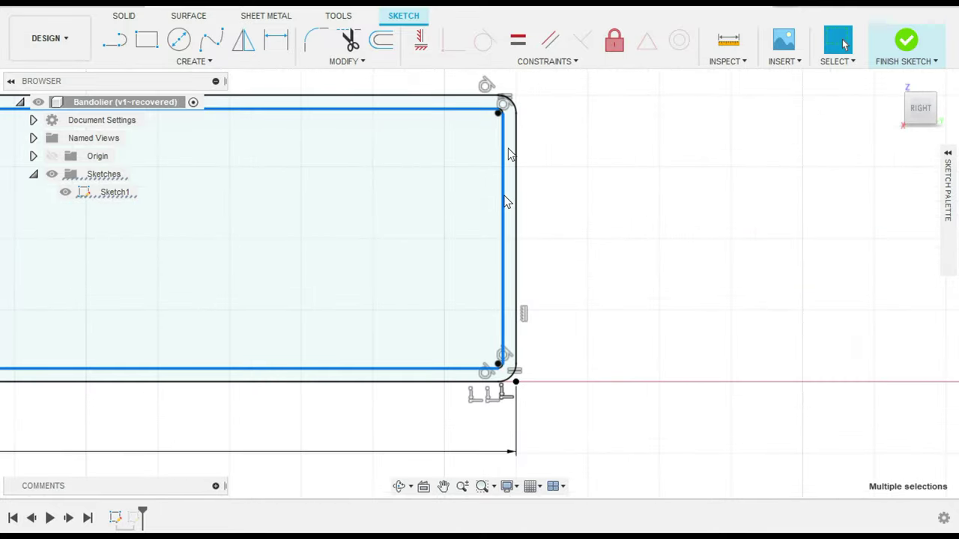
- Add the inner outline's corner arcs to the selection and convert the selected curves to construction linetype
{"action": "scroll", "coordinate": [510, 120], "scroll_direction": "up", "scroll_amount": 4}
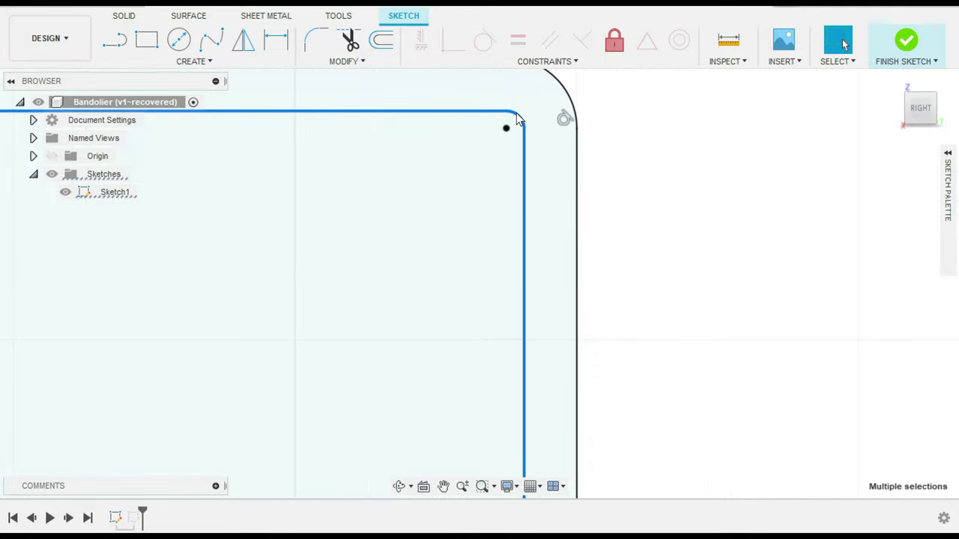
{"action": "scroll", "coordinate": [629, 342], "scroll_direction": "down", "scroll_amount": 3}
{"action": "middle_click_drag", "start_coordinate": [715, 374], "coordinate": [398, 320]}
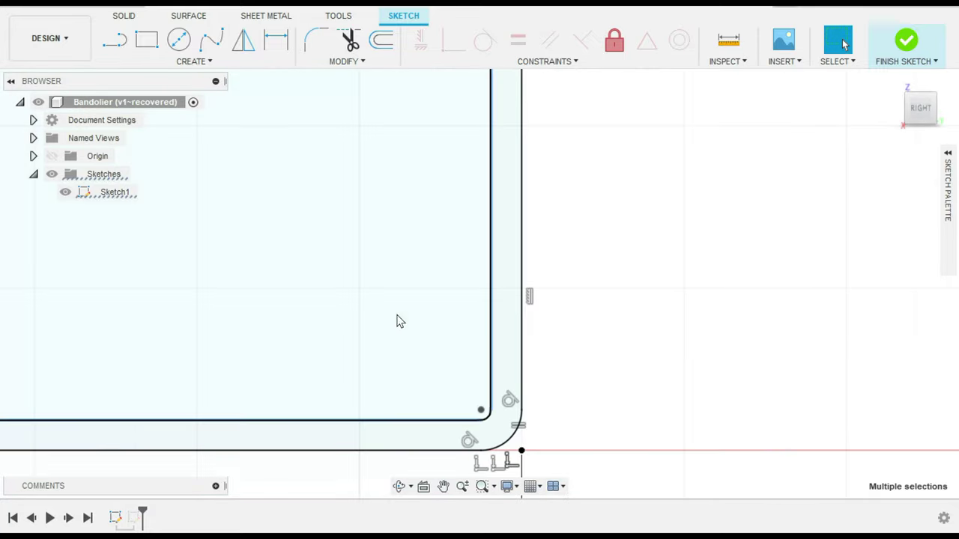
{"action": "double_click", "coordinate": [489, 421]}
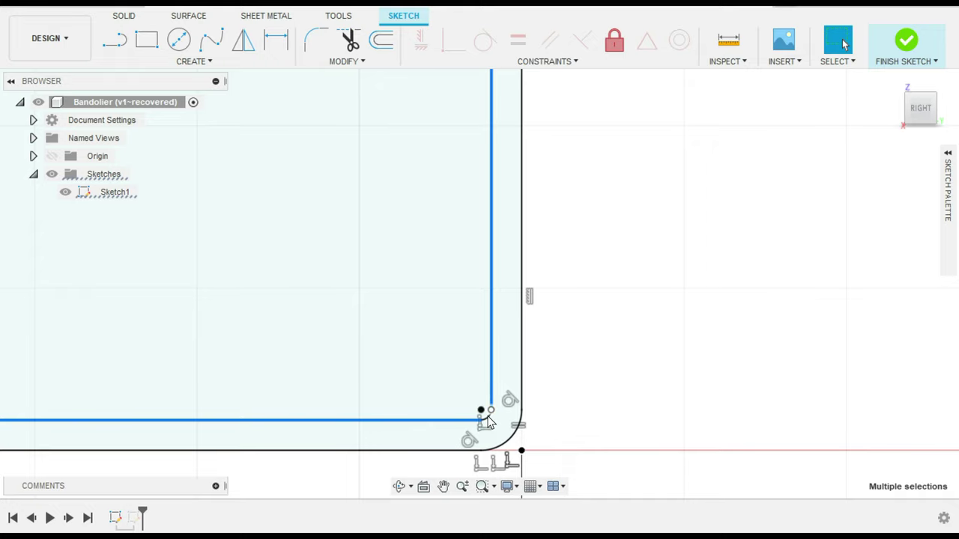
{"action": "scroll", "coordinate": [374, 422], "scroll_direction": "down", "scroll_amount": 5}
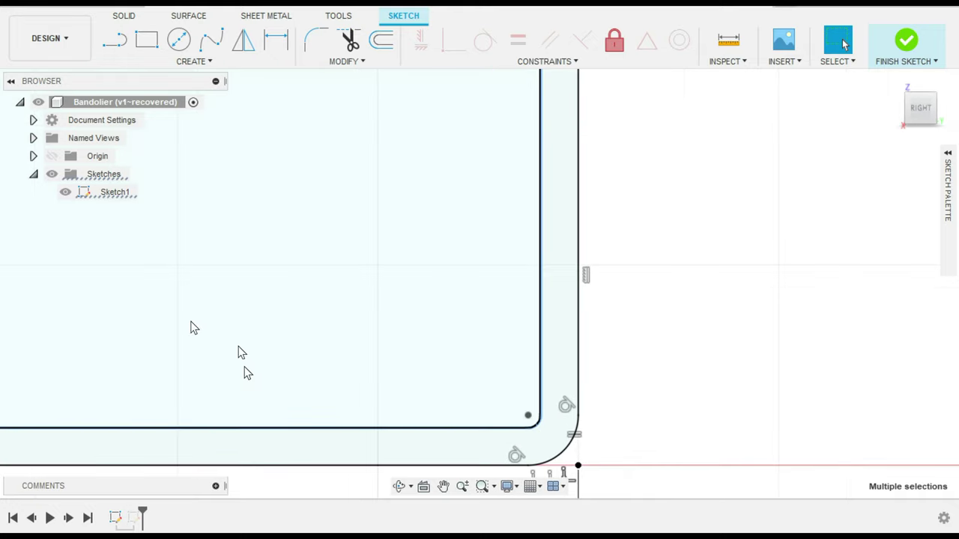
{"action": "mouse_move", "coordinate": [130, 308]}
{"action": "middle_mouse_down"}
{"action": "mouse_move", "coordinate": [261, 350]}
{"action": "mouse_move", "coordinate": [455, 261]}
{"action": "mouse_move", "coordinate": [17, 325]}
{"action": "mouse_move", "coordinate": [112, 287]}
{"action": "mouse_move", "coordinate": [858, 348]}
{"action": "middle_mouse_up"}
{"action": "middle_click_drag", "start_coordinate": [340, 321], "coordinate": [624, 376]}
{"action": "scroll", "coordinate": [299, 270], "scroll_direction": "up", "scroll_amount": 5}
{"action": "double_click", "coordinate": [432, 319]}
{"action": "middle_click_drag", "start_coordinate": [479, 247], "coordinate": [379, 429]}
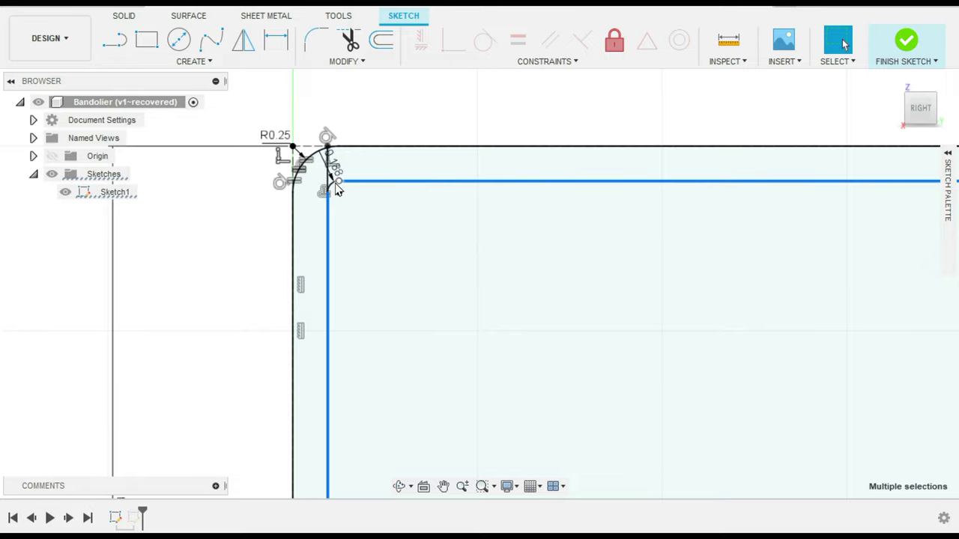
{"action": "left_click", "coordinate": [947, 155]}
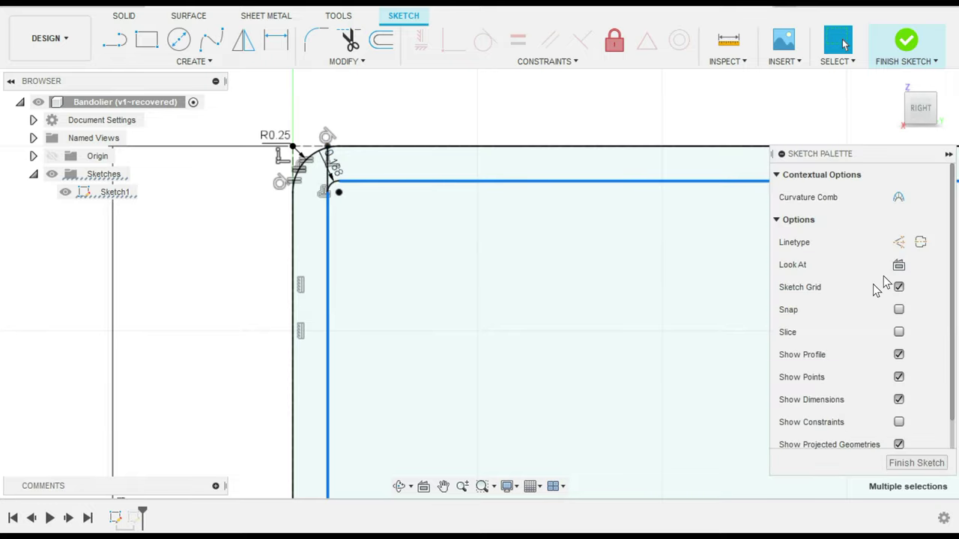
{"action": "left_click", "coordinate": [898, 243]}
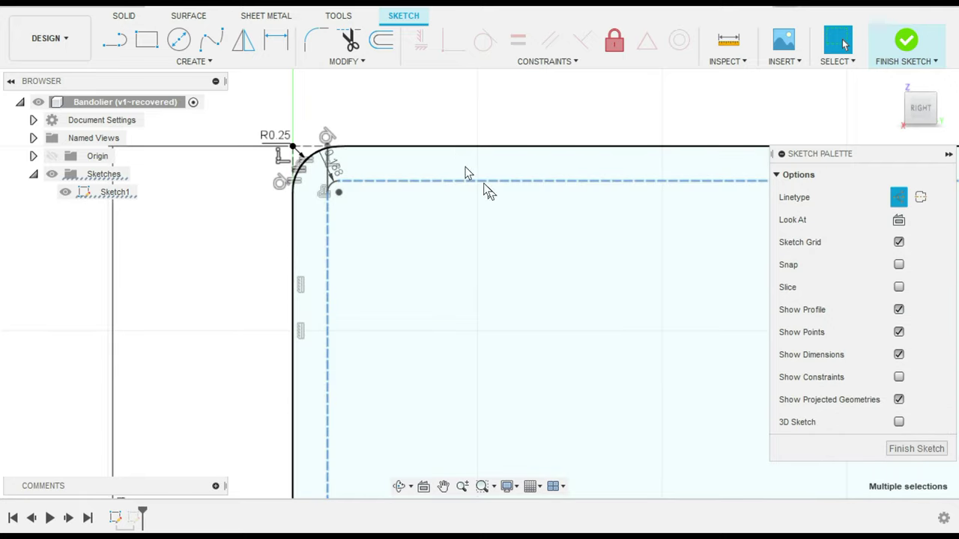
{"action": "left_click", "coordinate": [422, 112]}
- Try to trim the inner outline's upper-left corner arc and convert that arc to construction linetype instead
{"action": "left_click", "coordinate": [349, 41]}
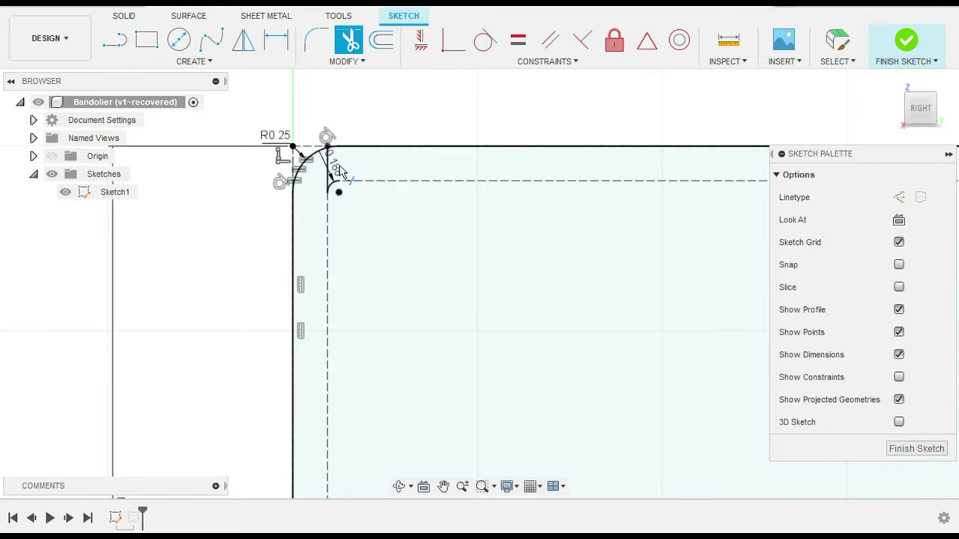
{"action": "left_click", "coordinate": [355, 158]}
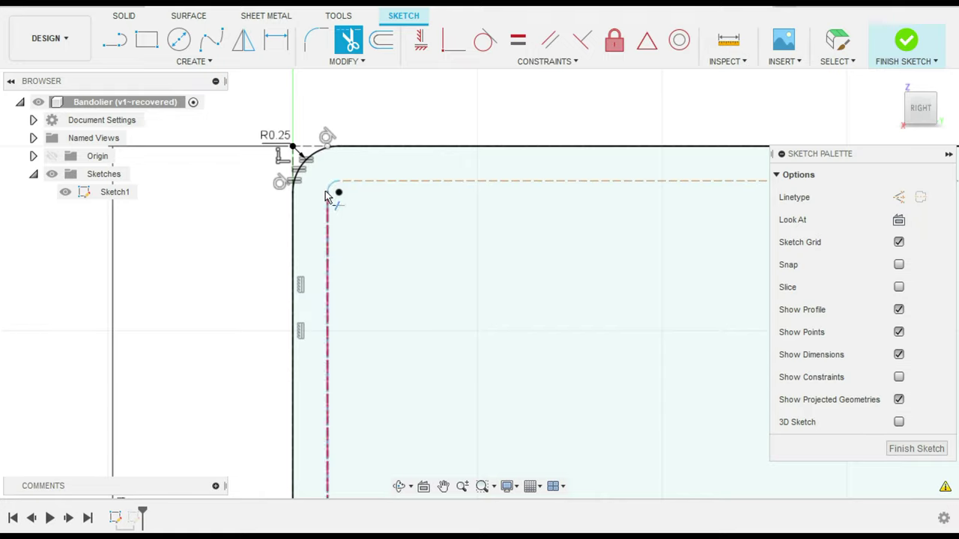
{"action": "key", "text": "Escape"}
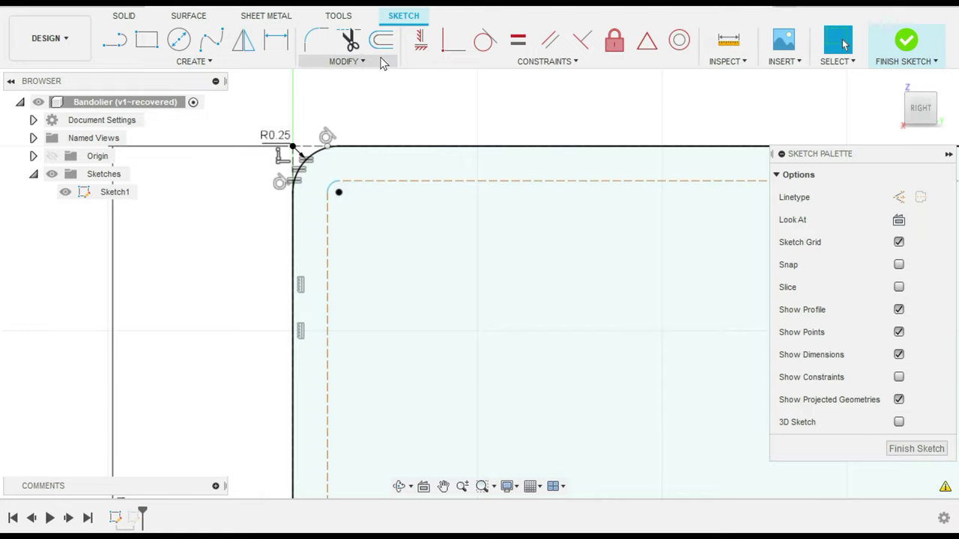
{"action": "left_click", "coordinate": [335, 191]}
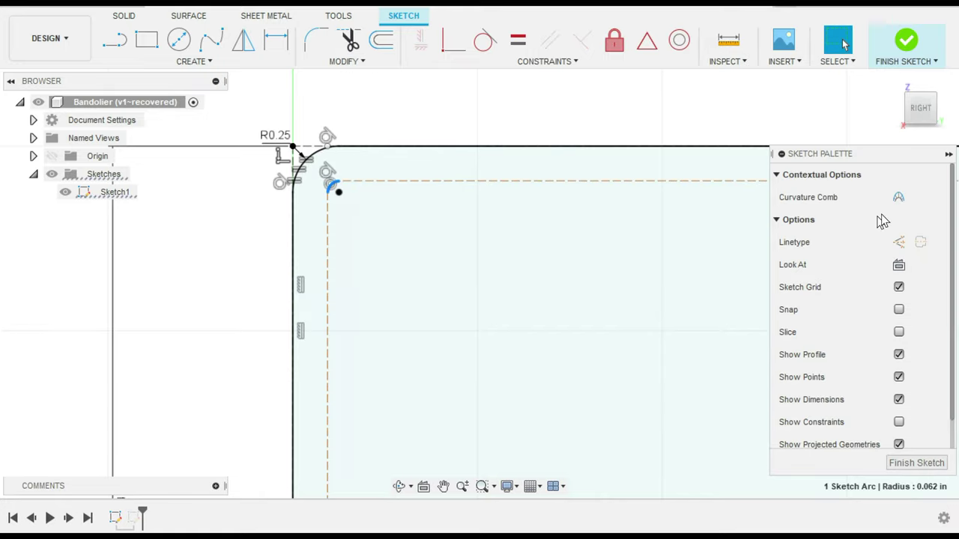
{"action": "left_click", "coordinate": [903, 250]}
- Examine the dashed inner outline around the strip's left end and its position relative to the slots
{"action": "scroll", "coordinate": [591, 168], "scroll_direction": "down", "scroll_amount": 2}
{"action": "scroll", "coordinate": [642, 317], "scroll_direction": "down", "scroll_amount": 1}
{"action": "middle_click_drag", "start_coordinate": [642, 317], "coordinate": [450, 214]}
{"action": "scroll", "coordinate": [437, 188], "scroll_direction": "down", "scroll_amount": 2}
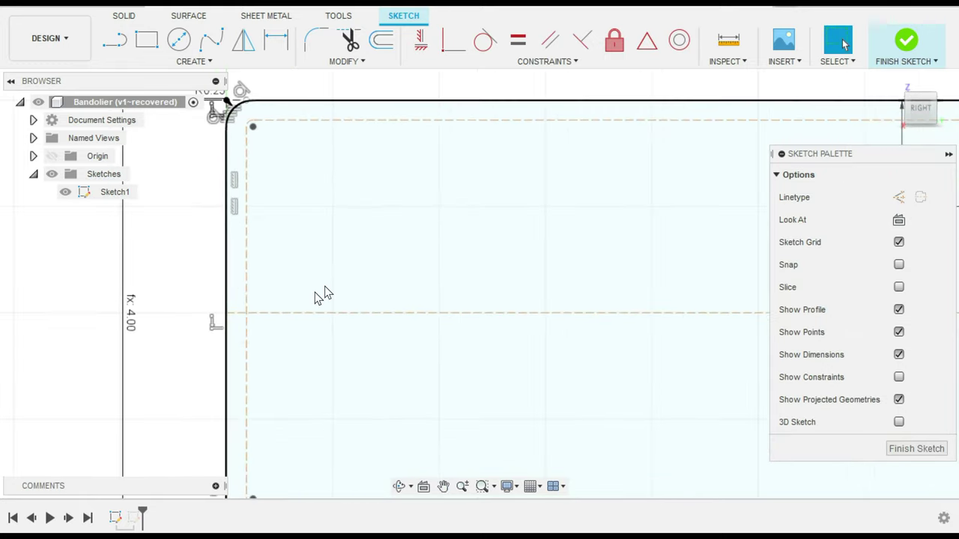
{"action": "scroll", "coordinate": [472, 330], "scroll_direction": "down", "scroll_amount": 2}
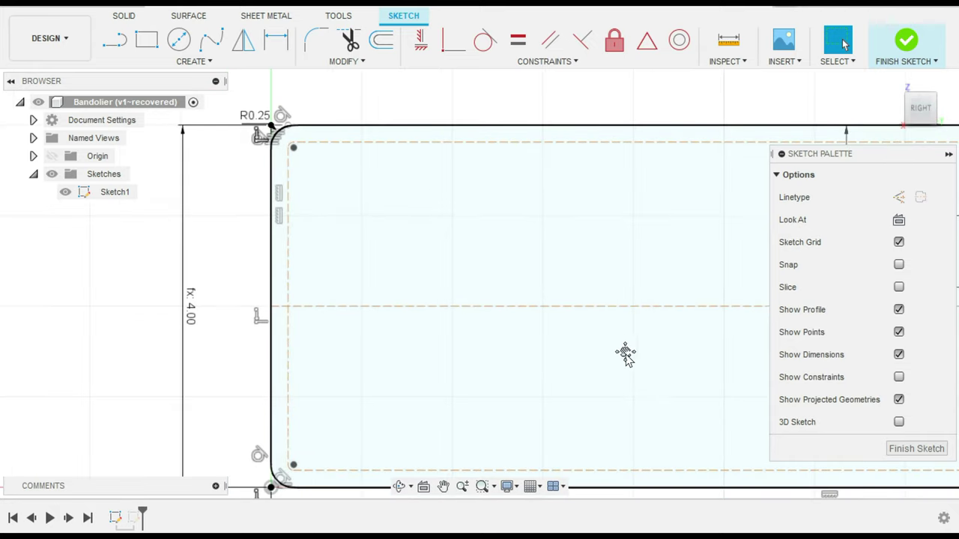
{"action": "middle_click_drag", "start_coordinate": [625, 353], "coordinate": [522, 272]}
{"action": "middle_click_drag", "start_coordinate": [642, 269], "coordinate": [475, 255]}
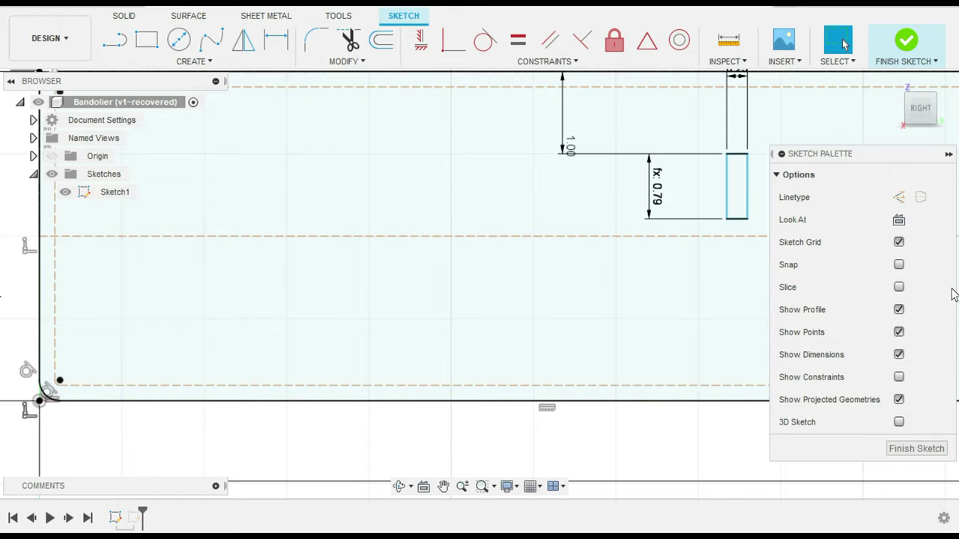
{"action": "scroll", "coordinate": [360, 245], "scroll_direction": "down", "scroll_amount": 4}
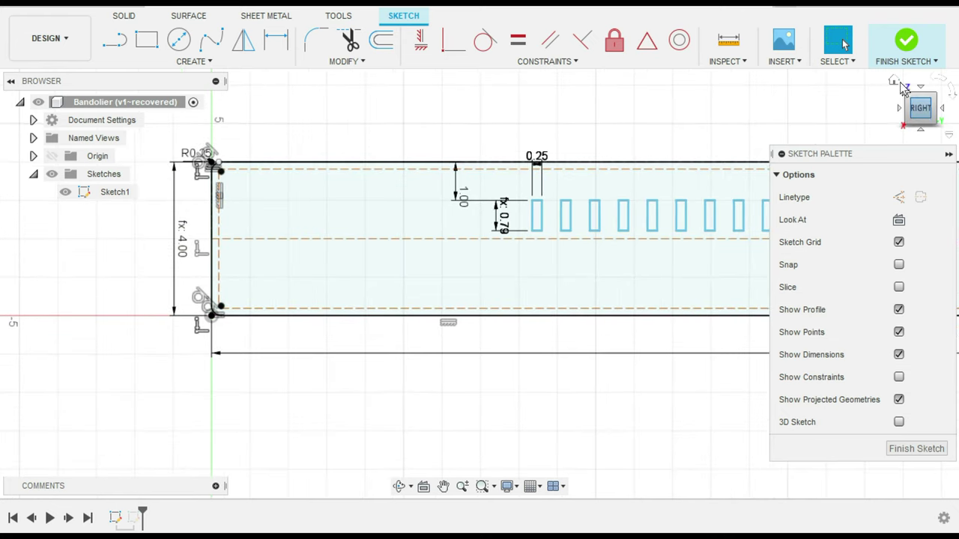
- Collapse the sketch palette and examine the whole strip and its upper-left rounded corner
{"action": "left_click", "coordinate": [894, 80]}
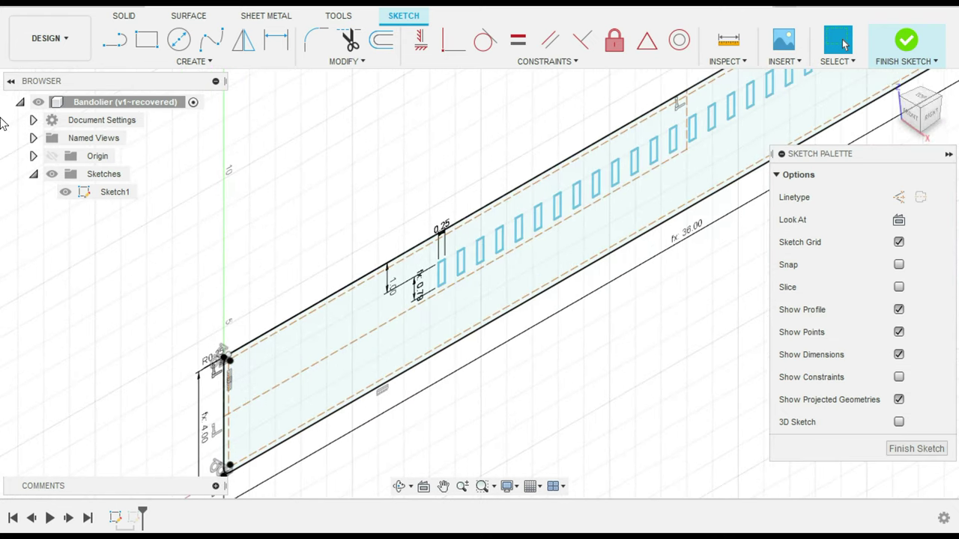
{"action": "left_click", "coordinate": [930, 113]}
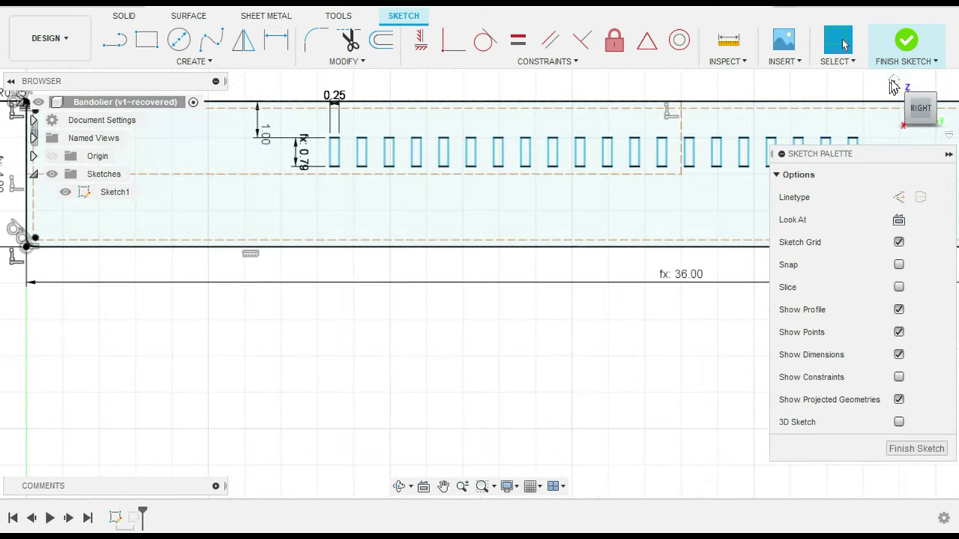
{"action": "left_click", "coordinate": [928, 112]}
{"action": "left_click", "coordinate": [949, 155]}
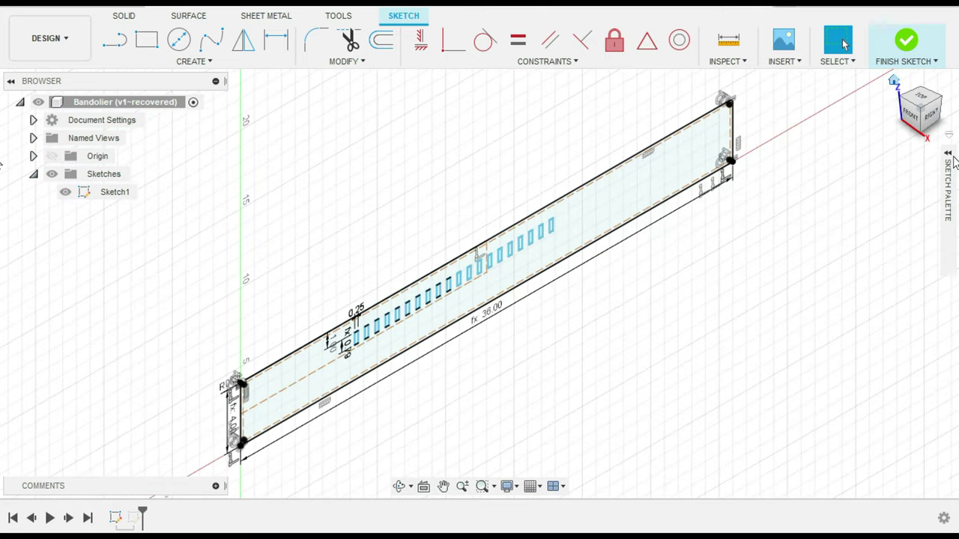
{"action": "scroll", "coordinate": [285, 334], "scroll_direction": "up", "scroll_amount": 5}
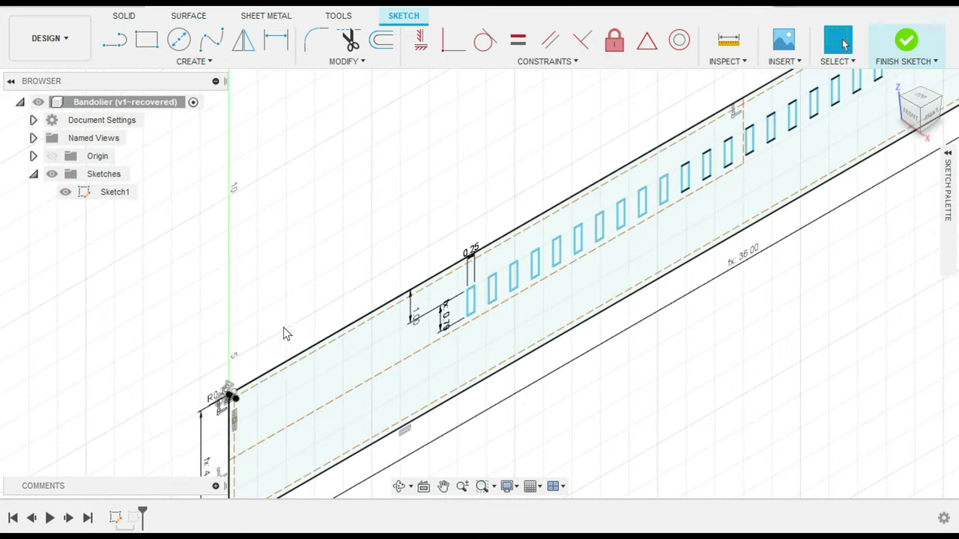
{"action": "left_click", "coordinate": [931, 114]}
{"action": "mouse_move", "coordinate": [161, 364]}
{"action": "middle_mouse_down"}
{"action": "mouse_move", "coordinate": [450, 420]}
{"action": "mouse_move", "coordinate": [756, 355]}
{"action": "middle_mouse_up"}
{"action": "scroll", "coordinate": [597, 217], "scroll_direction": "up", "scroll_amount": 8}
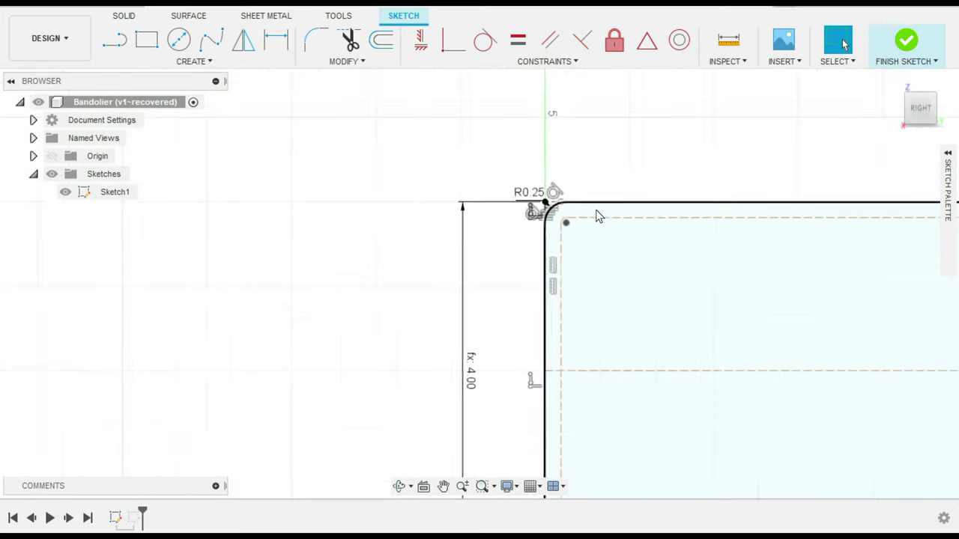
- Try to place a circle with diameter holes_sewing on the inner outline's upper line beside the upper-left corner
{"action": "left_click", "coordinate": [179, 39]}
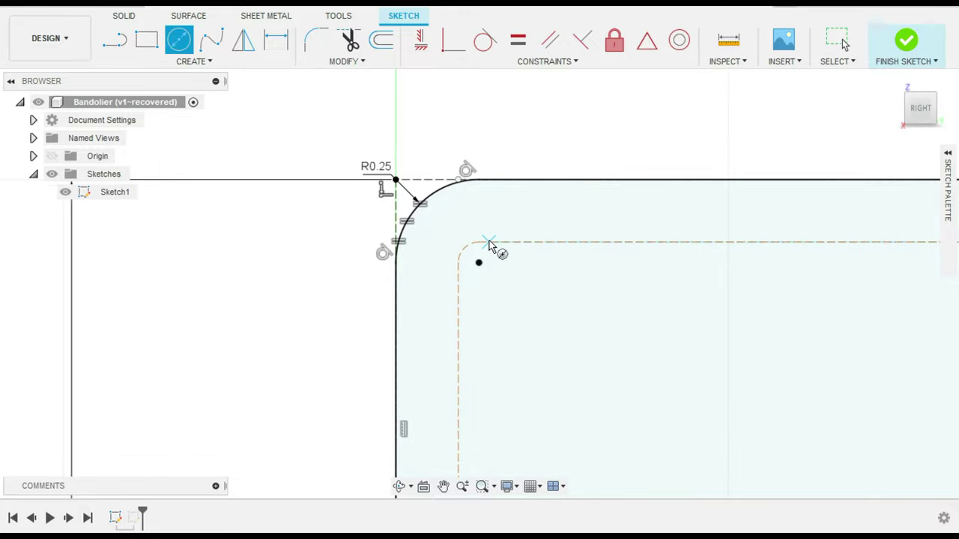
{"action": "left_click", "coordinate": [487, 242]}
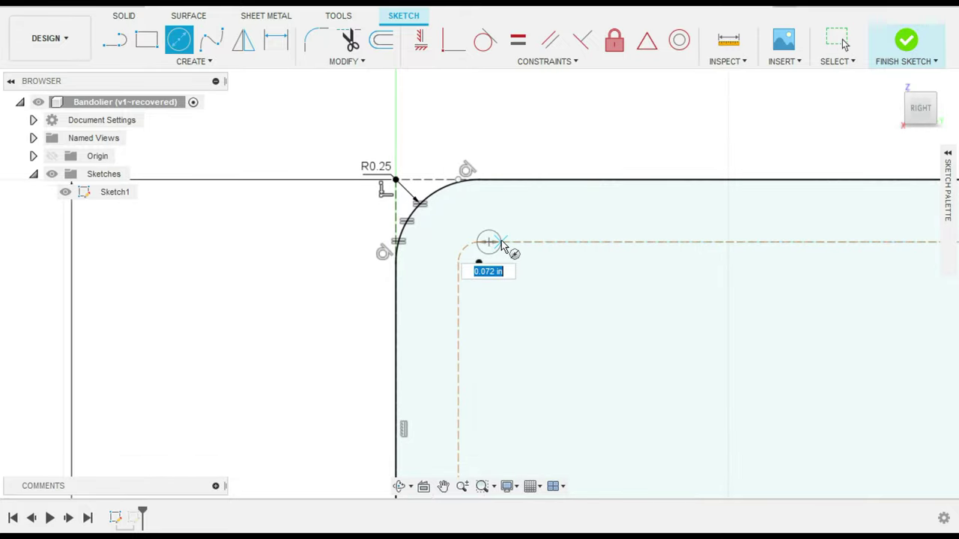
{"action": "type", "text": "hol"}
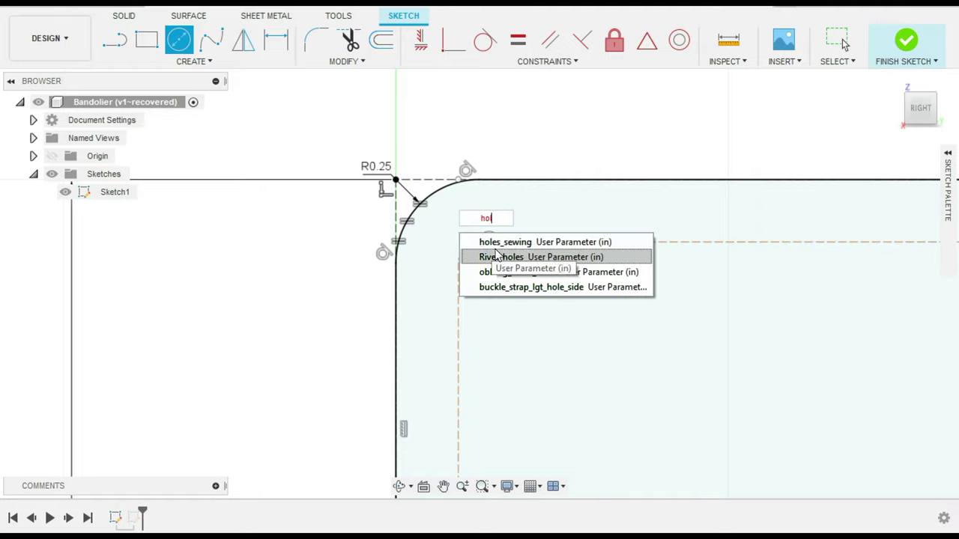
{"action": "key", "text": "Up"}
{"action": "key", "text": "Return"}
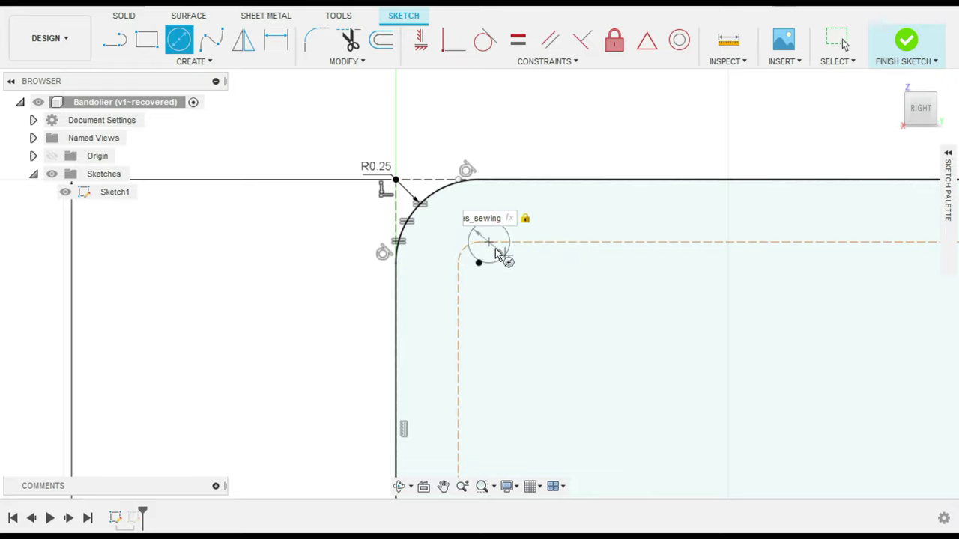
- Draw a 0.125 in diameter circle centred on the inner outline's upper line, just beside the upper-left corner arc
{"action": "scroll", "coordinate": [498, 253], "scroll_direction": "down", "scroll_amount": 5}
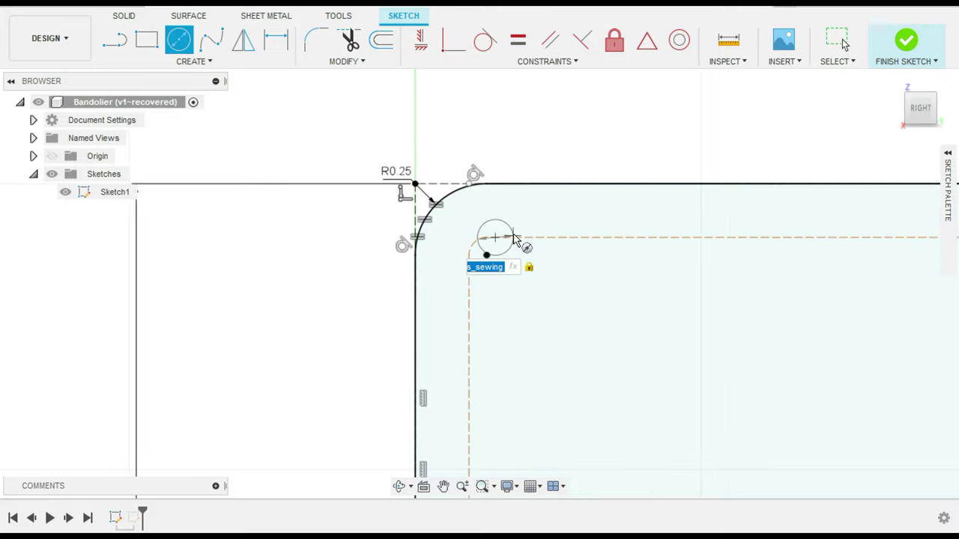
{"action": "scroll", "coordinate": [520, 239], "scroll_direction": "down", "scroll_amount": 3}
{"action": "scroll", "coordinate": [524, 242], "scroll_direction": "up", "scroll_amount": 3}
{"action": "scroll", "coordinate": [526, 242], "scroll_direction": "up", "scroll_amount": 3}
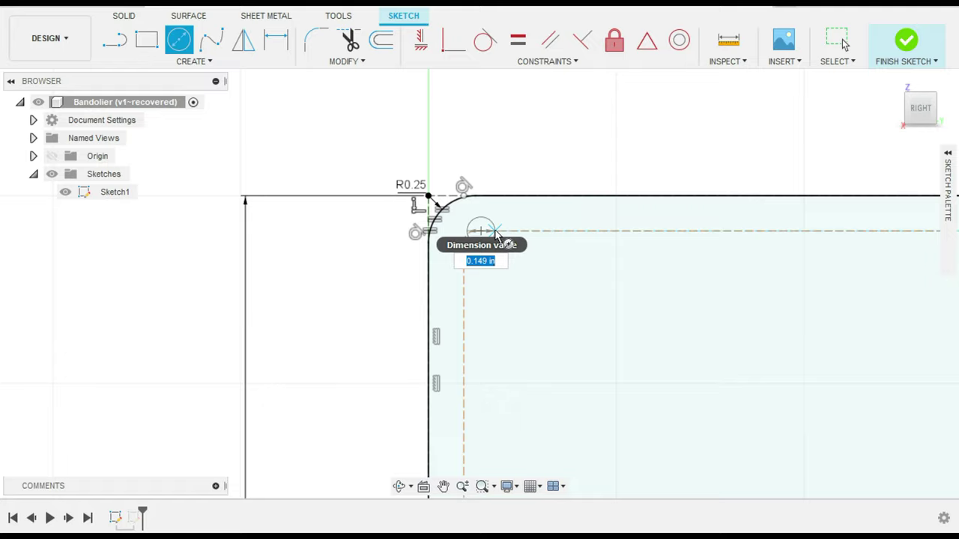
{"action": "type", "text": ".125"}
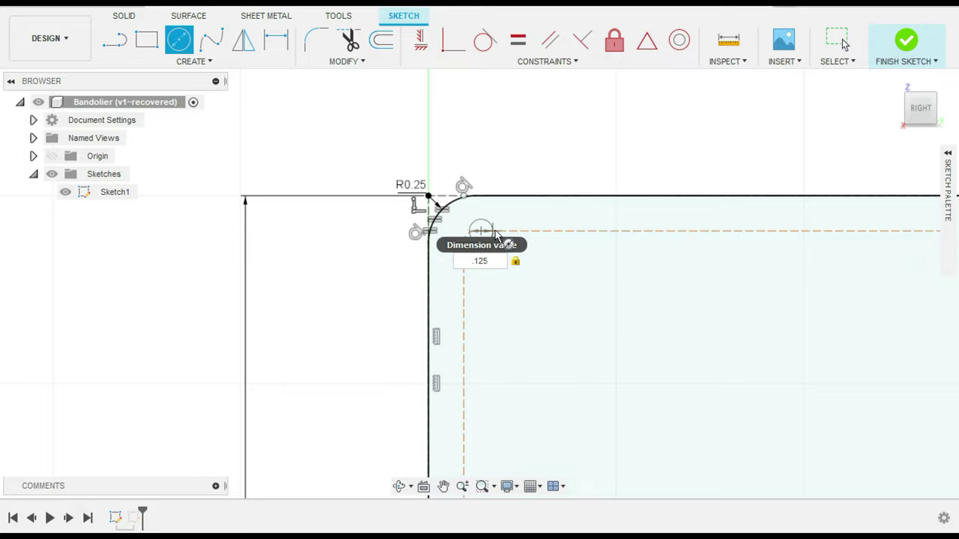
{"action": "key", "text": "Return"}
{"action": "key", "text": "Escape"}
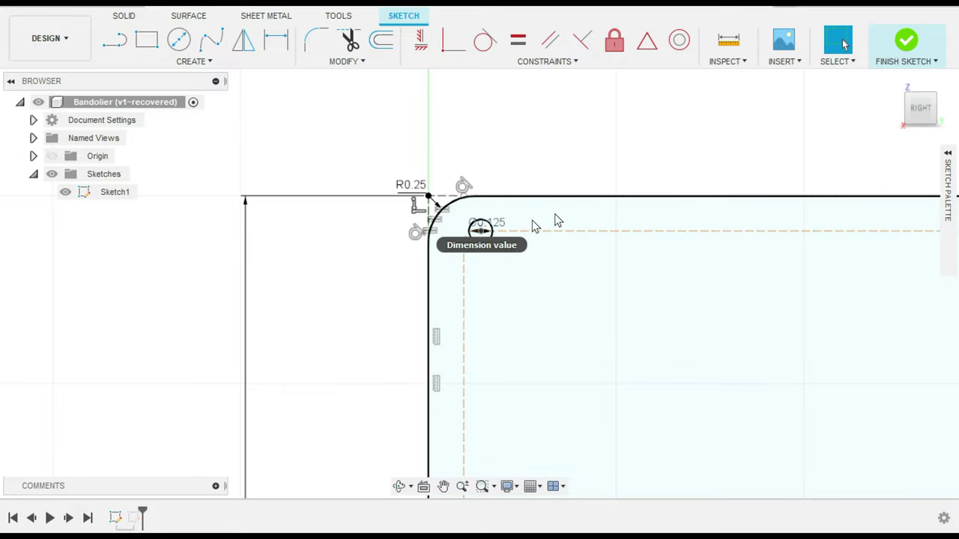
- Check the whole strip with its slot row and corner circle, and finish the sketch
{"action": "scroll", "coordinate": [606, 246], "scroll_direction": "up", "scroll_amount": 2}
{"action": "scroll", "coordinate": [606, 247], "scroll_direction": "down", "scroll_amount": 3}
{"action": "scroll", "coordinate": [861, 160], "scroll_direction": "down", "scroll_amount": 1}
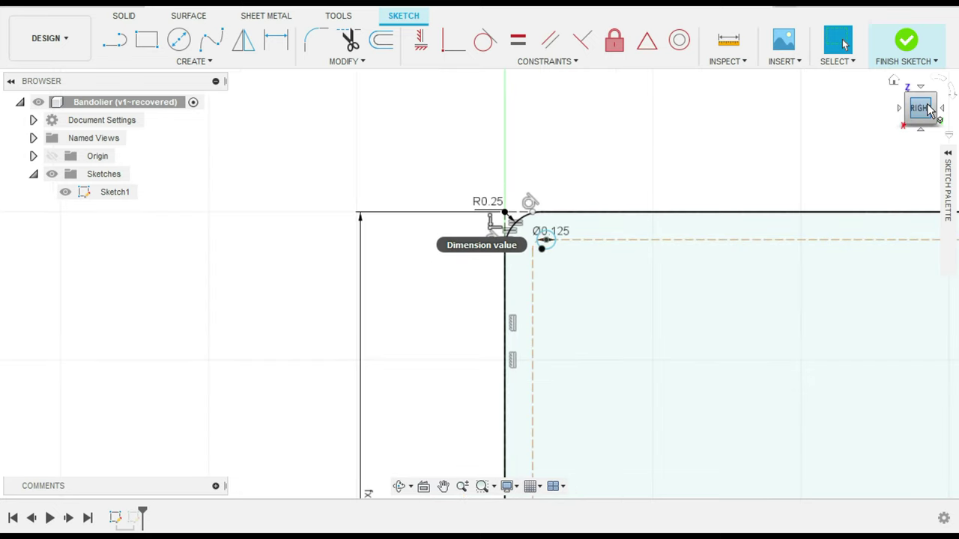
{"action": "left_click", "coordinate": [894, 82]}
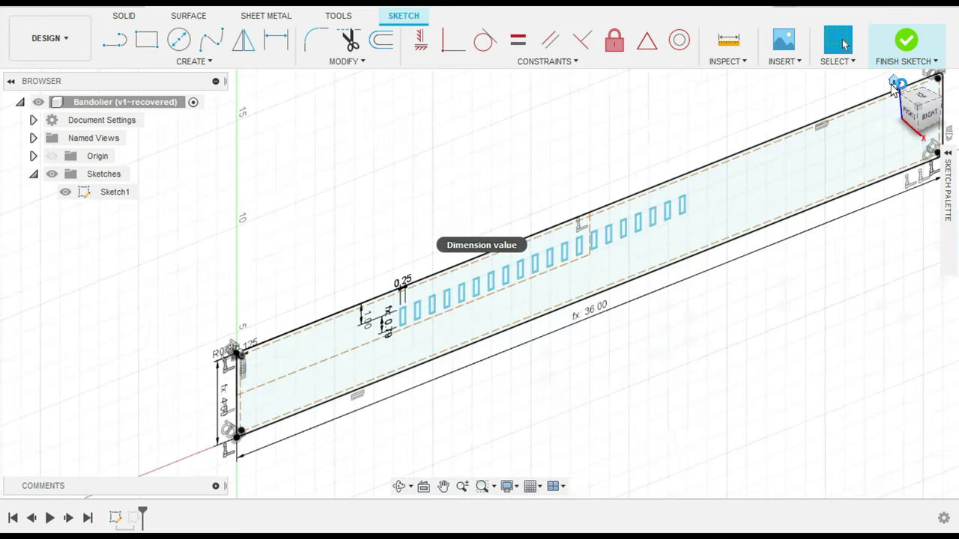
{"action": "scroll", "coordinate": [402, 387], "scroll_direction": "up", "scroll_amount": 2}
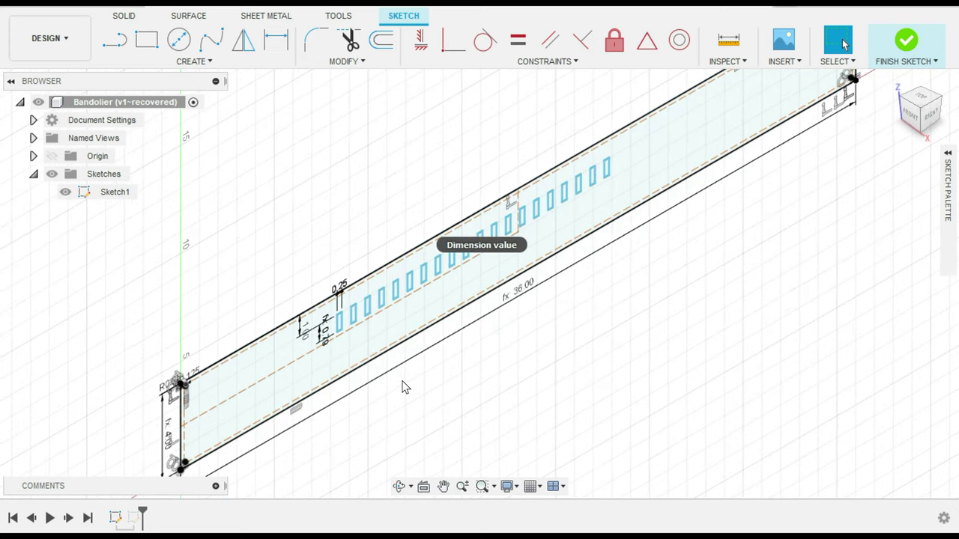
{"action": "scroll", "coordinate": [402, 380], "scroll_direction": "down", "scroll_amount": 2}
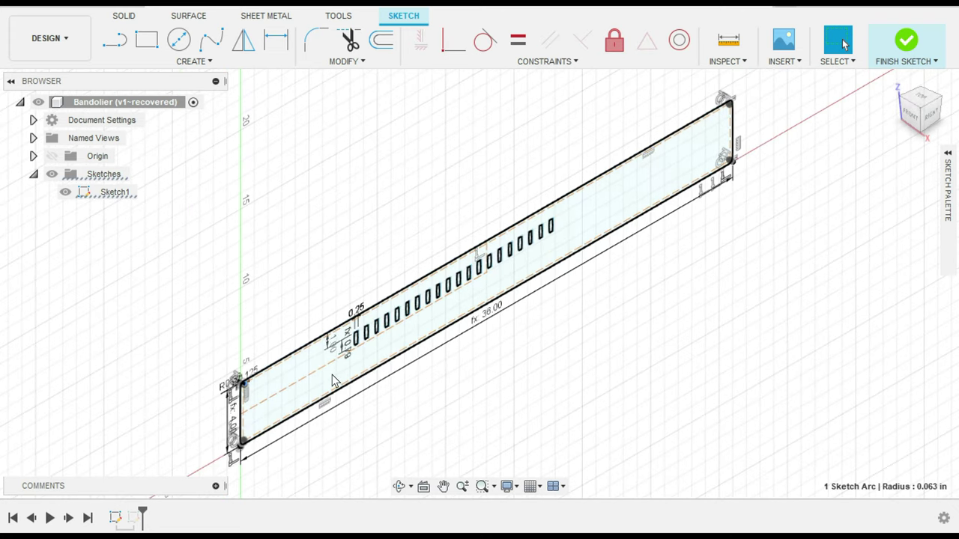
{"action": "scroll", "coordinate": [335, 380], "scroll_direction": "up", "scroll_amount": 1}
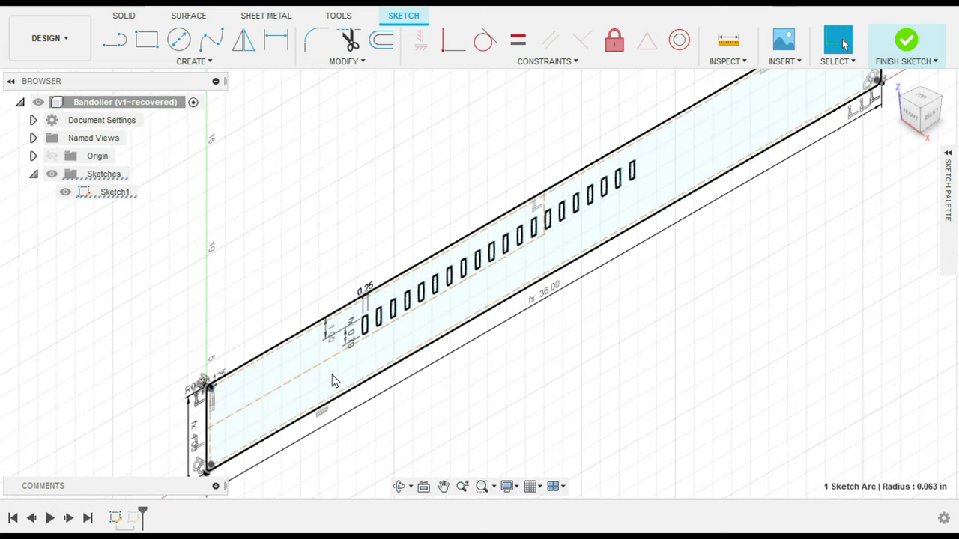
{"action": "scroll", "coordinate": [335, 381], "scroll_direction": "up", "scroll_amount": 2}
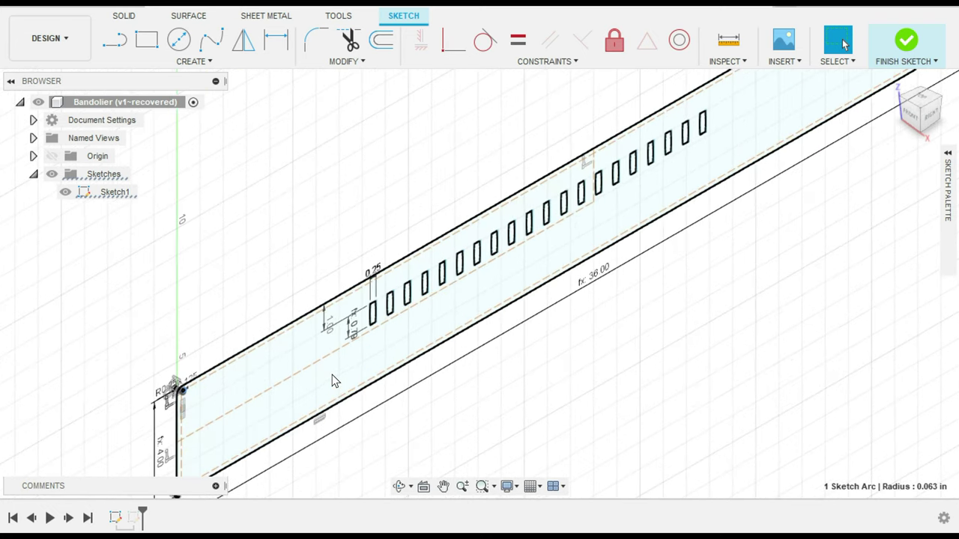
{"action": "left_click", "coordinate": [920, 43]}
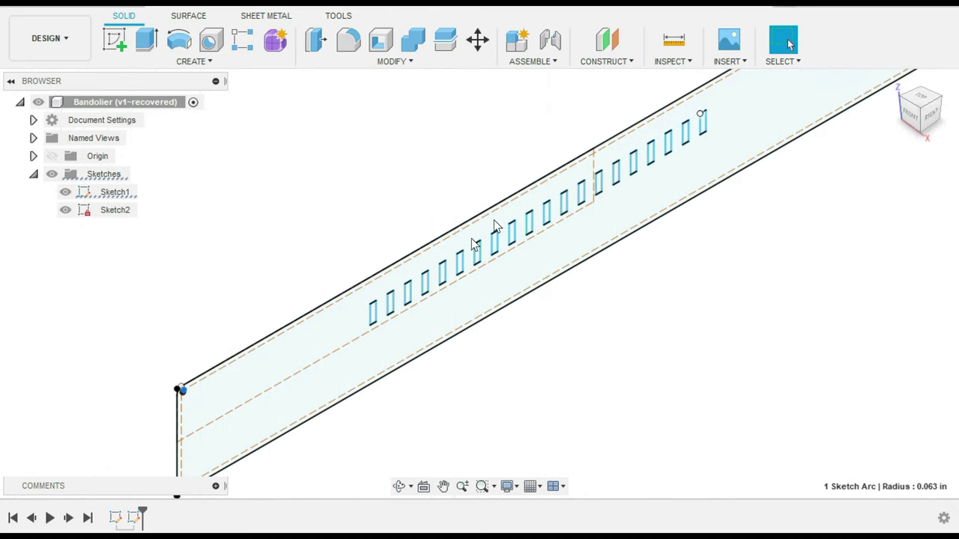
- Extrude the main strip profile 0.125 in as a new component, leaving the slots and corner circle open
{"action": "scroll", "coordinate": [494, 422], "scroll_direction": "down", "scroll_amount": 3}
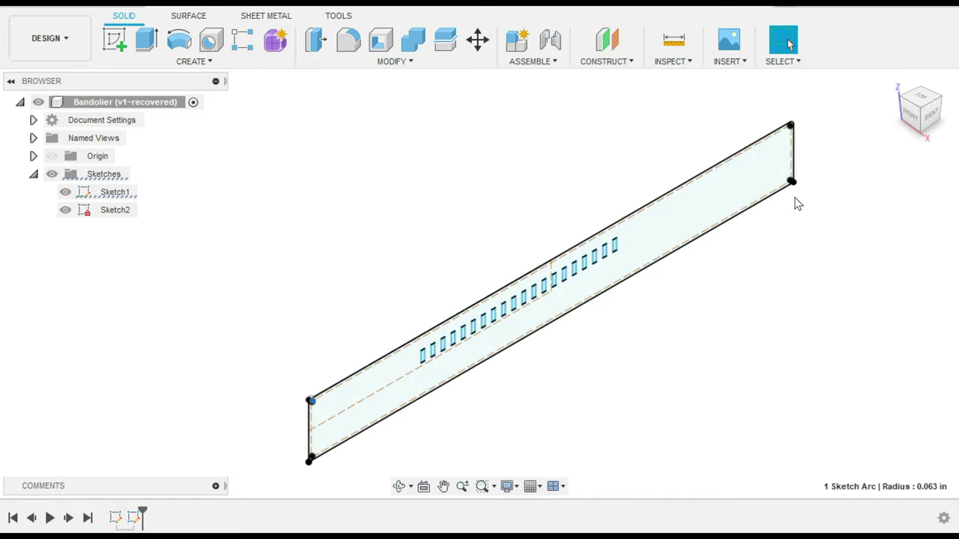
{"action": "scroll", "coordinate": [314, 453], "scroll_direction": "up", "scroll_amount": 2}
{"action": "scroll", "coordinate": [319, 453], "scroll_direction": "up", "scroll_amount": 1}
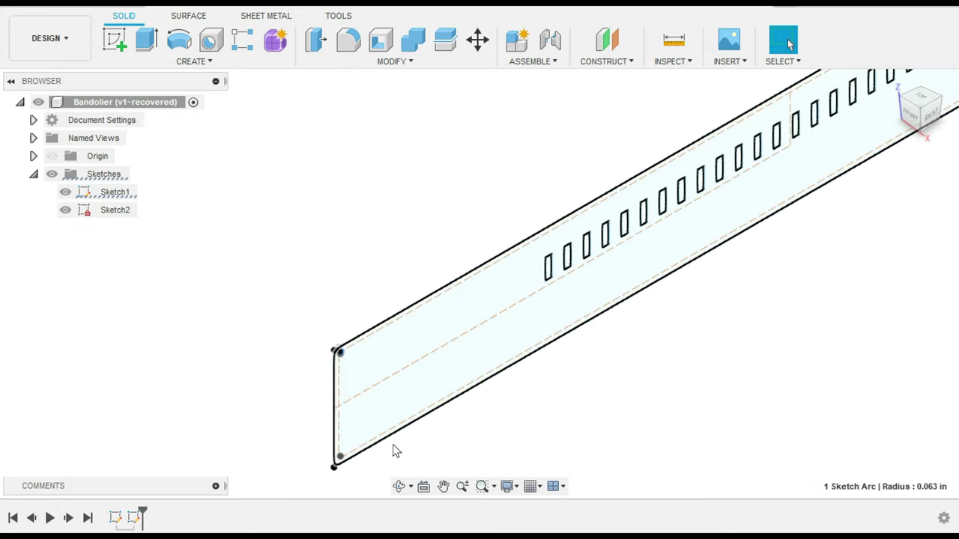
{"action": "scroll", "coordinate": [401, 391], "scroll_direction": "up", "scroll_amount": 1}
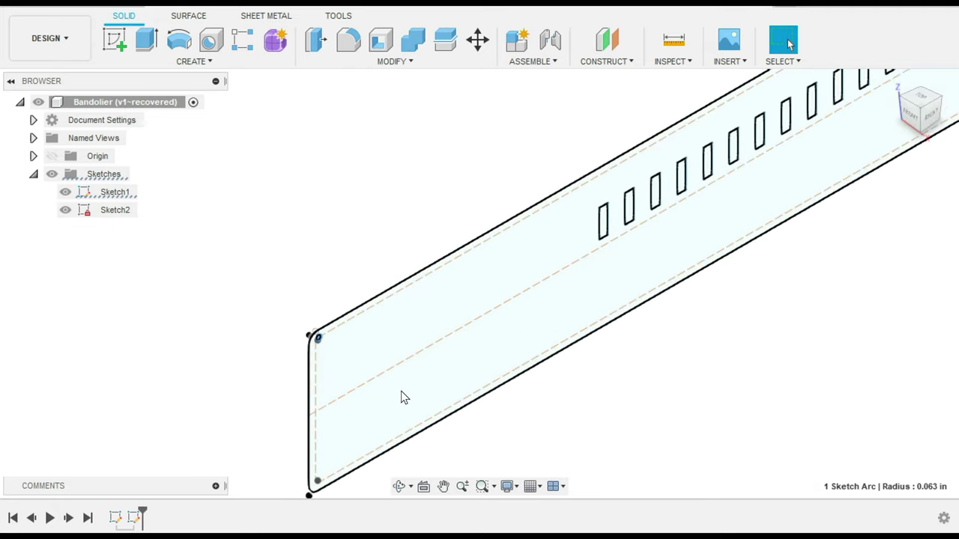
{"action": "key", "text": "e"}
{"action": "left_click", "coordinate": [362, 339]}
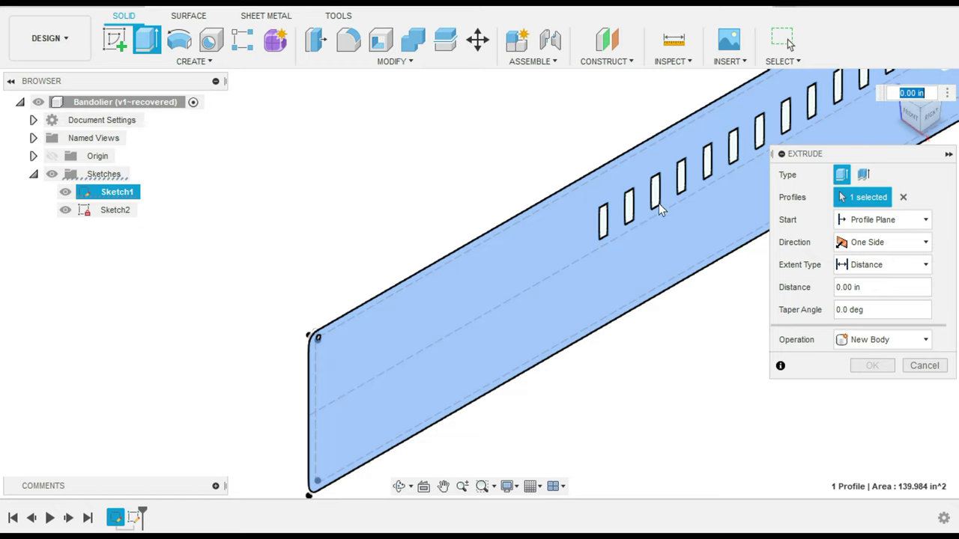
{"action": "type", "text": ".125"}
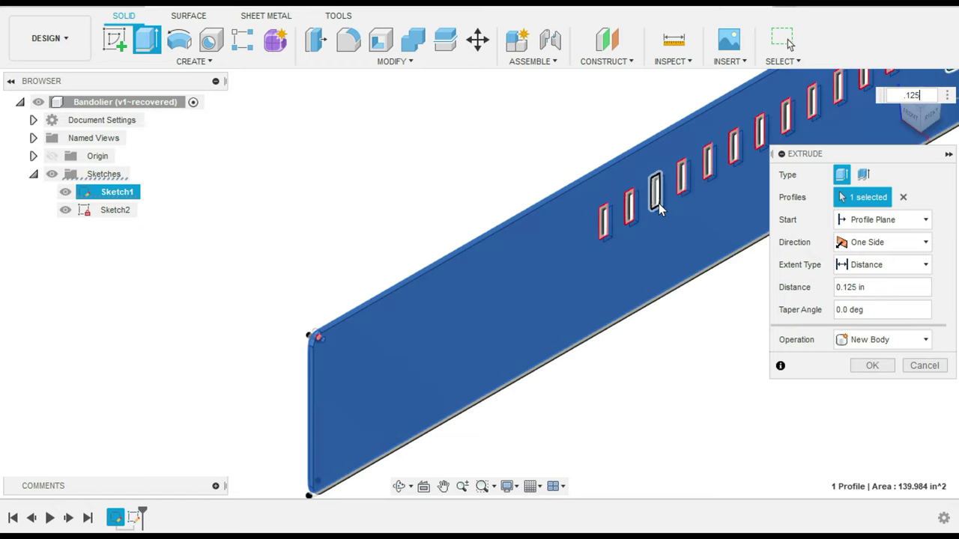
{"action": "left_click", "coordinate": [913, 351]}
{"action": "left_click", "coordinate": [899, 427]}
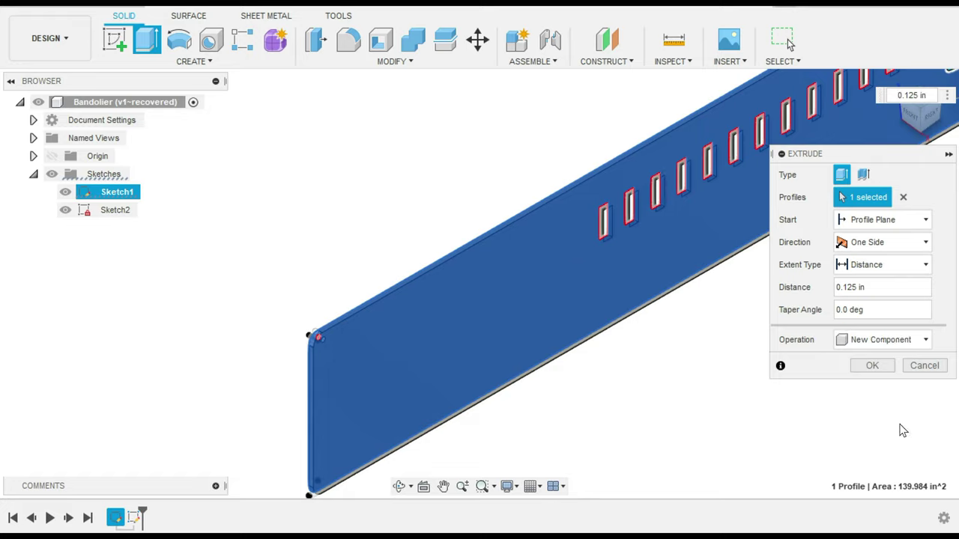
{"action": "left_click", "coordinate": [872, 366]}
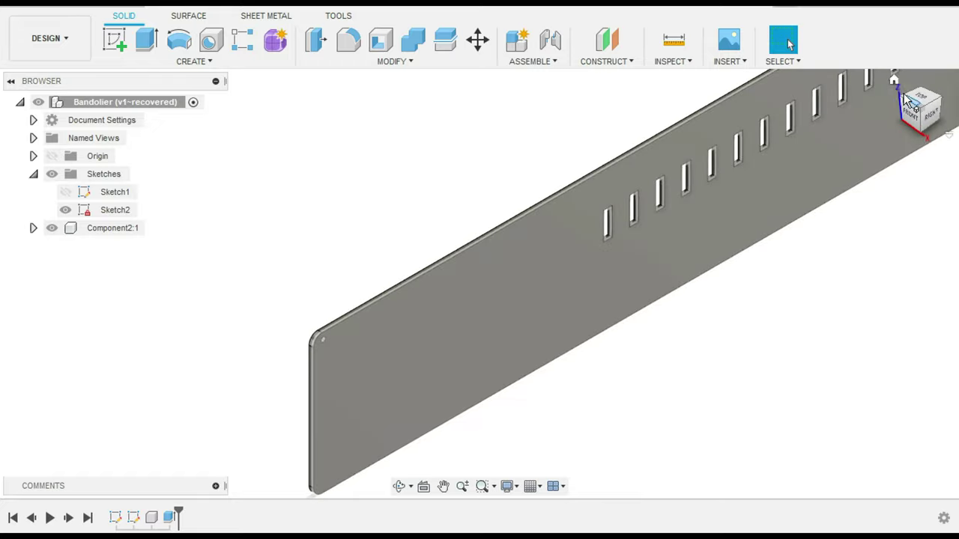
- Inspect the extruded strip's slots and corner hole, and show Sketch1 over the body
{"action": "left_click", "coordinate": [894, 80]}
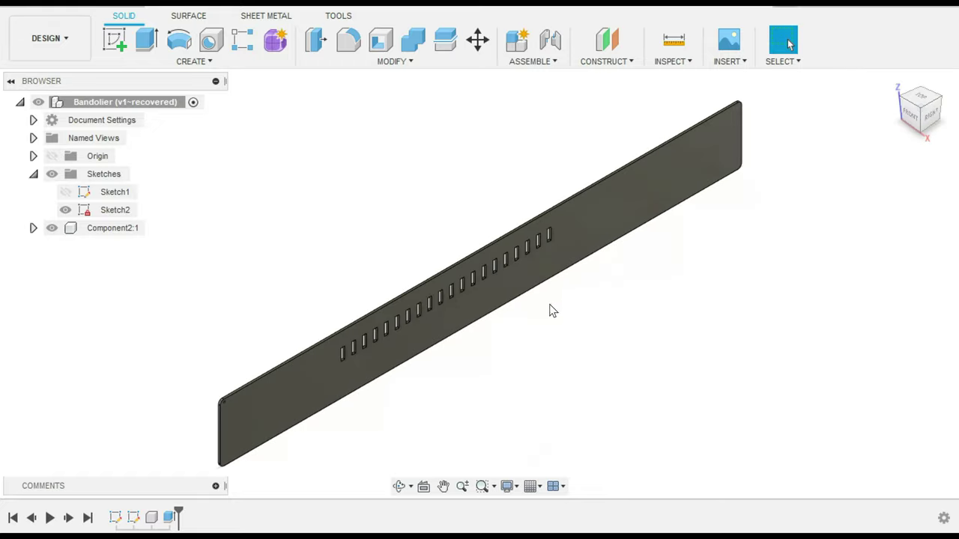
{"action": "scroll", "coordinate": [312, 337], "scroll_direction": "up", "scroll_amount": 3}
{"action": "scroll", "coordinate": [268, 439], "scroll_direction": "down", "scroll_amount": 2}
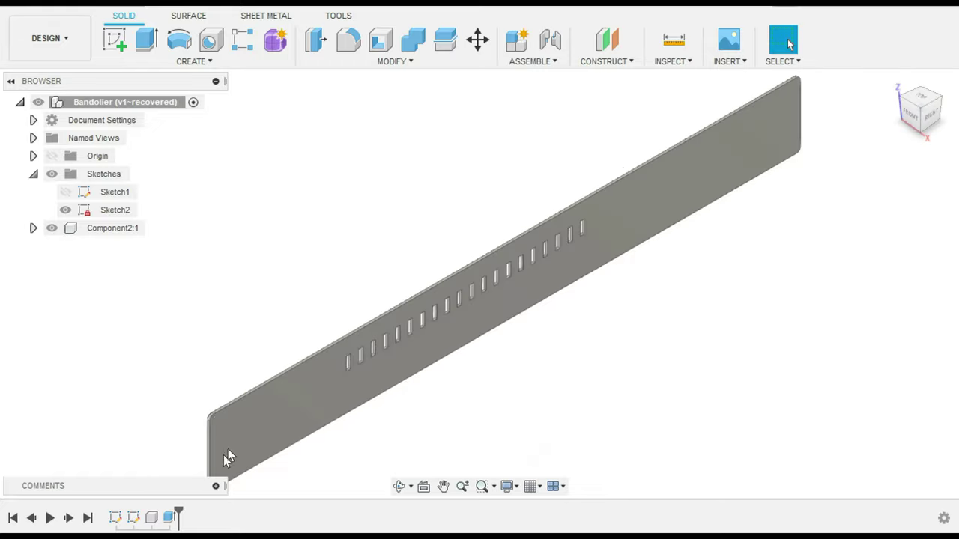
{"action": "scroll", "coordinate": [228, 446], "scroll_direction": "up", "scroll_amount": 3}
{"action": "scroll", "coordinate": [229, 404], "scroll_direction": "up", "scroll_amount": 2}
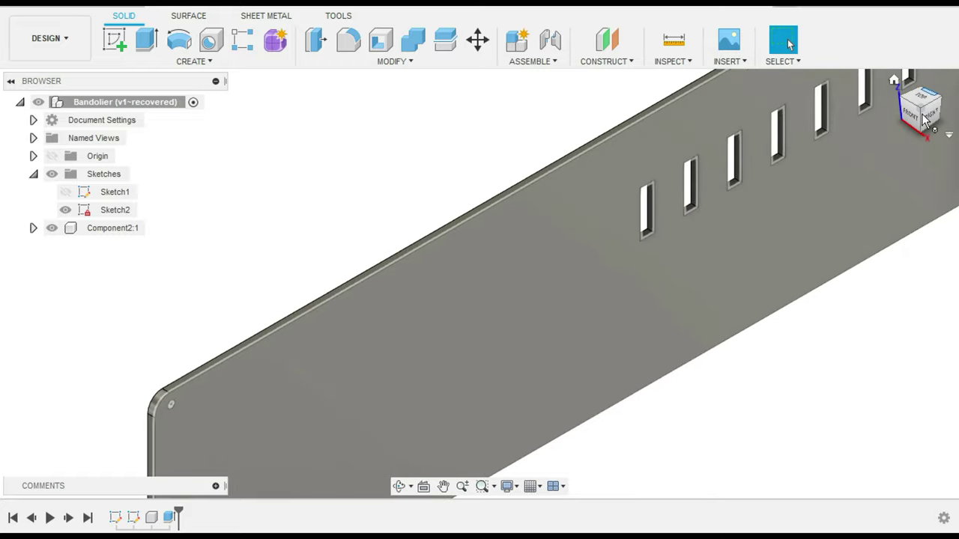
{"action": "left_click", "coordinate": [937, 117]}
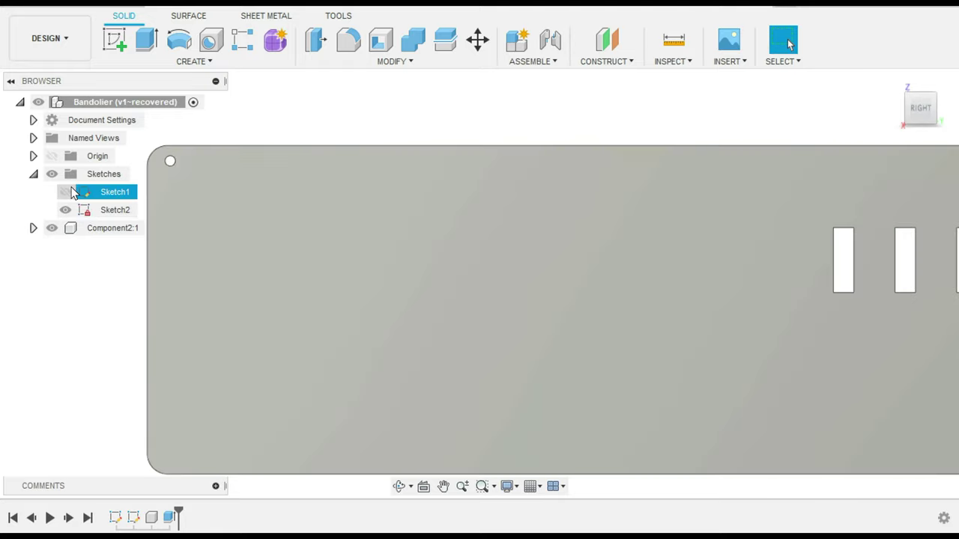
{"action": "left_click", "coordinate": [65, 192]}
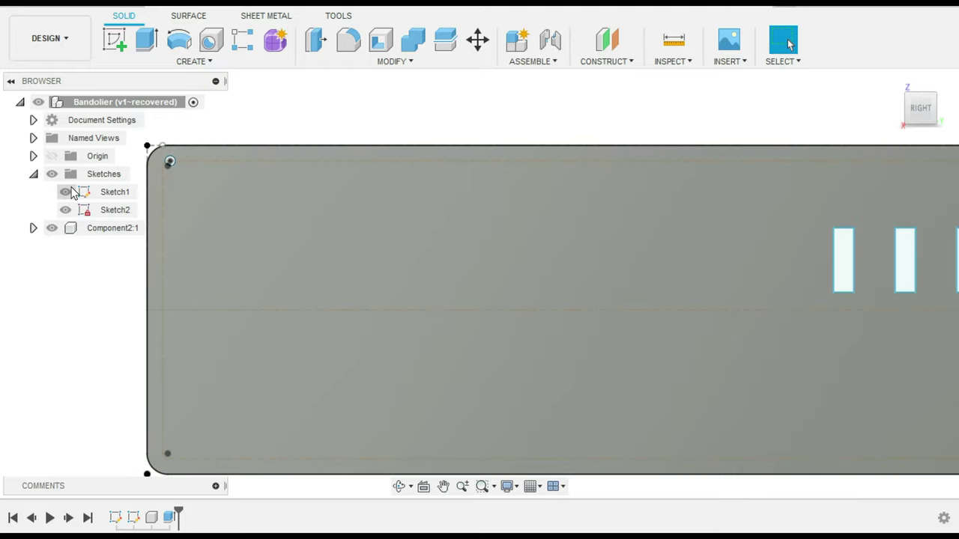
- Select the sketch circle of the small hole at the strip's upper-left corner
{"action": "scroll", "coordinate": [162, 166], "scroll_direction": "up", "scroll_amount": 4}
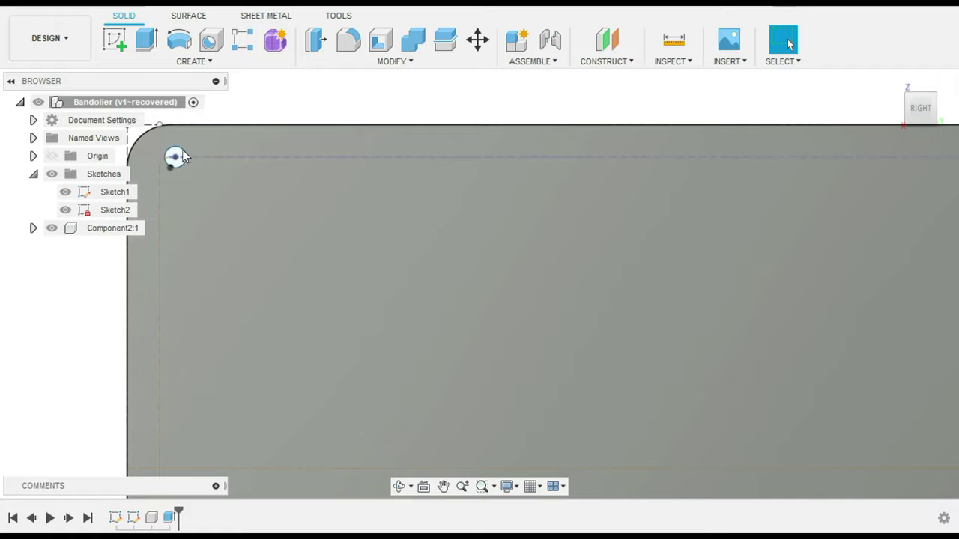
{"action": "left_click", "coordinate": [176, 157]}
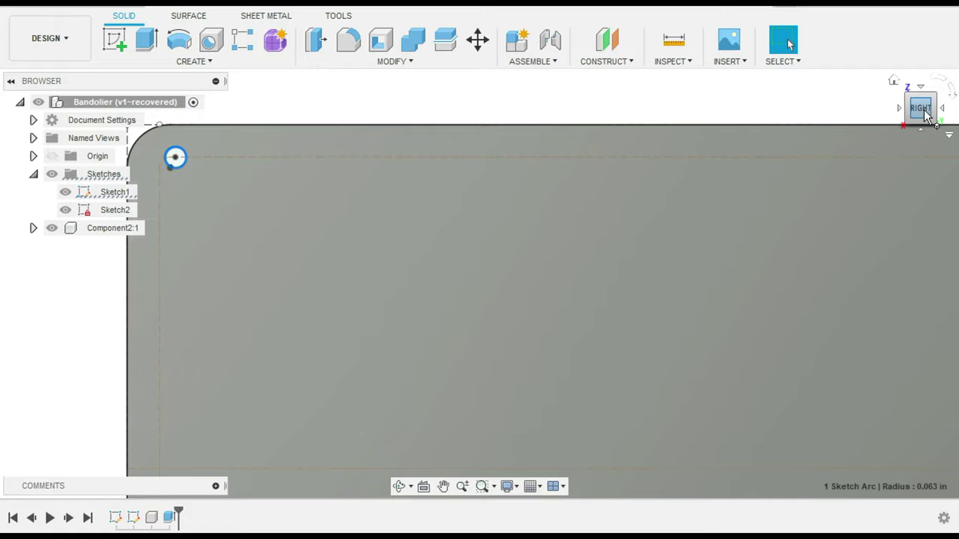
{"action": "mouse_move", "coordinate": [929, 108]}
{"action": "left_mouse_down"}
{"action": "mouse_move", "coordinate": [942, 107]}
{"action": "mouse_move", "coordinate": [936, 111]}
{"action": "left_mouse_up"}
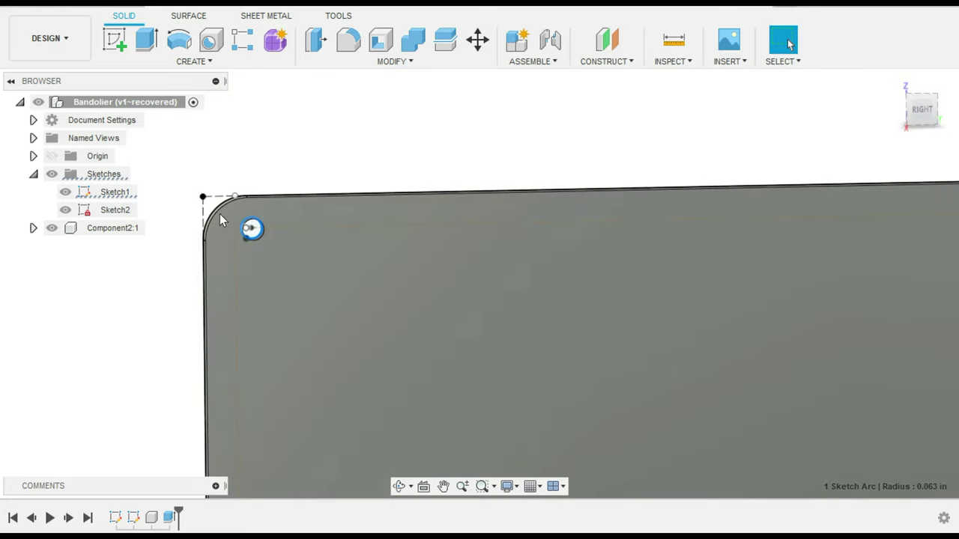
{"action": "left_click", "coordinate": [199, 61]}
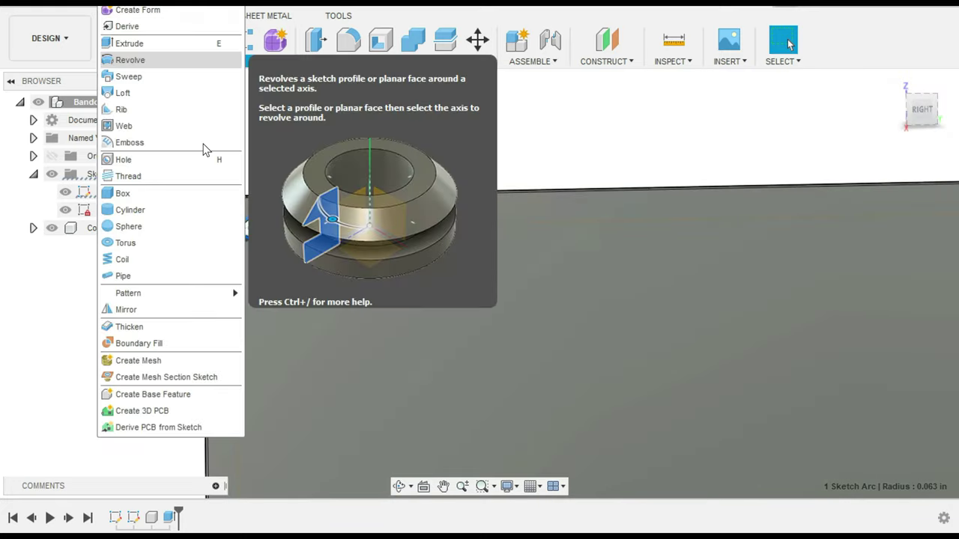
{"action": "mouse_move", "coordinate": [185, 295]}
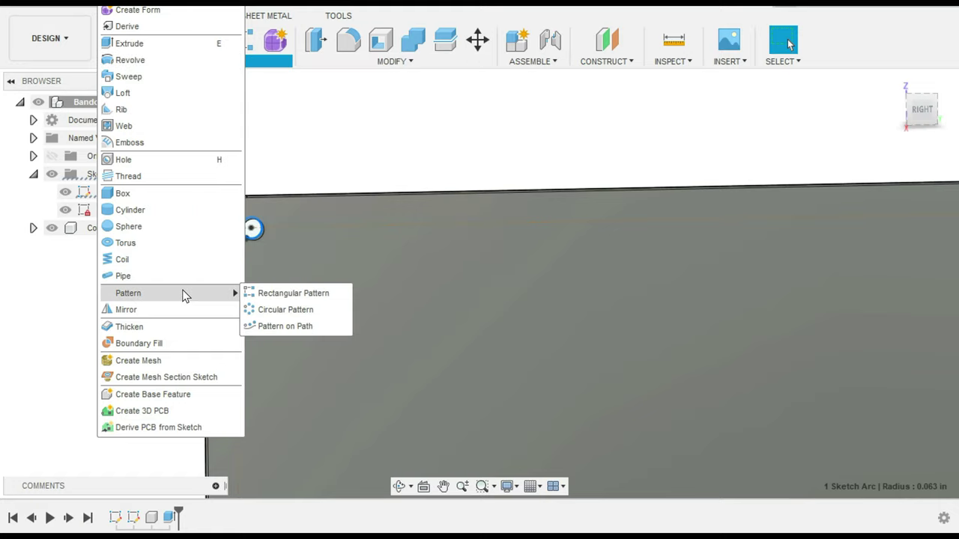
{"action": "left_click", "coordinate": [289, 329]}
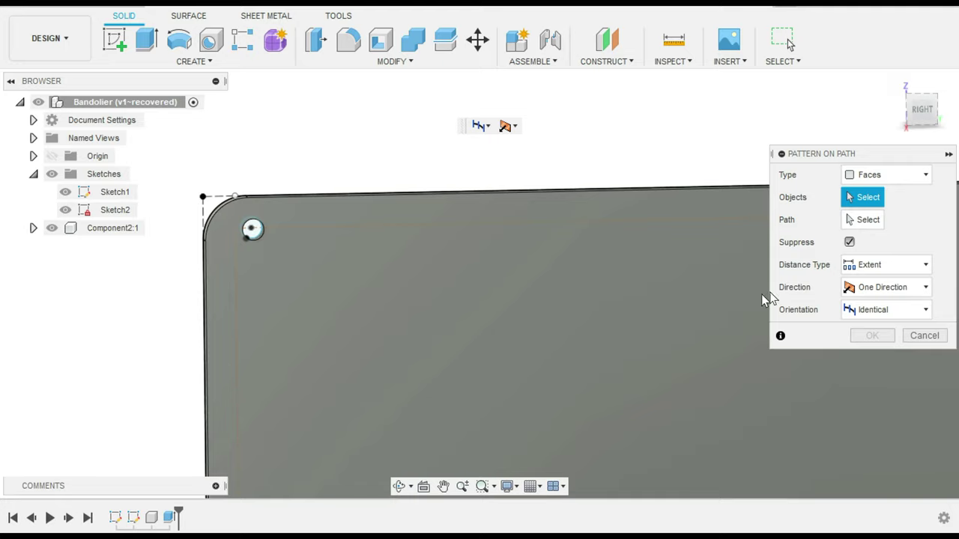
{"action": "left_click", "coordinate": [869, 224]}
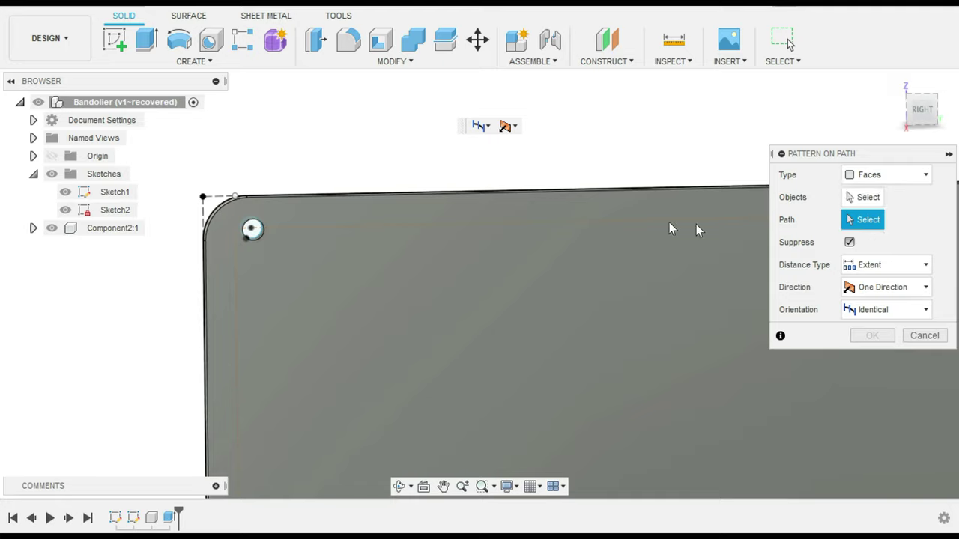
{"action": "left_click", "coordinate": [566, 225]}
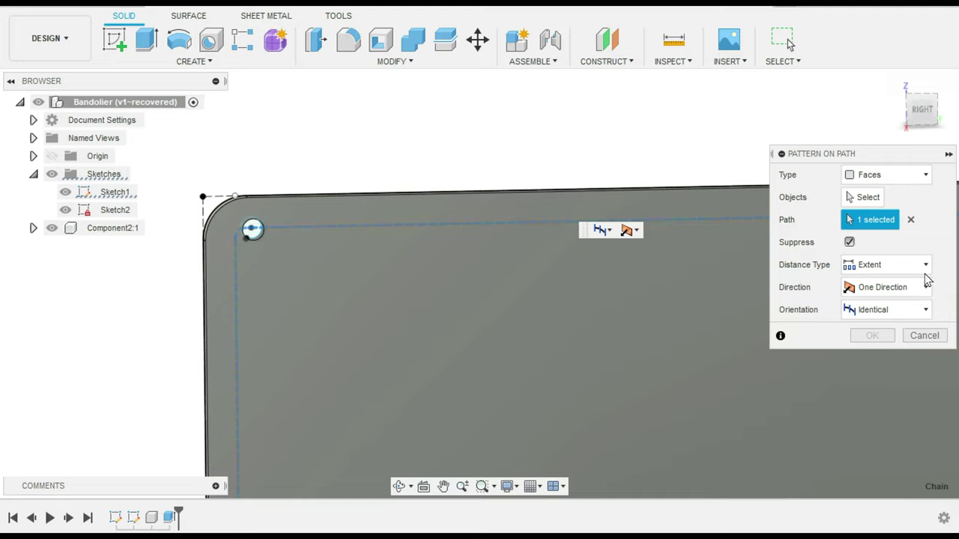
{"action": "left_click", "coordinate": [924, 177]}
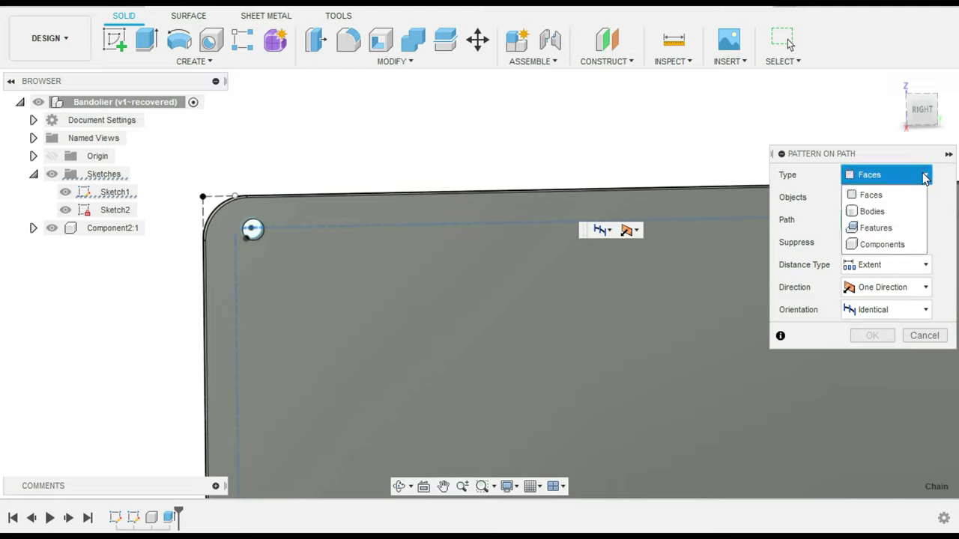
{"action": "left_click", "coordinate": [262, 225]}
{"action": "left_click", "coordinate": [864, 177]}
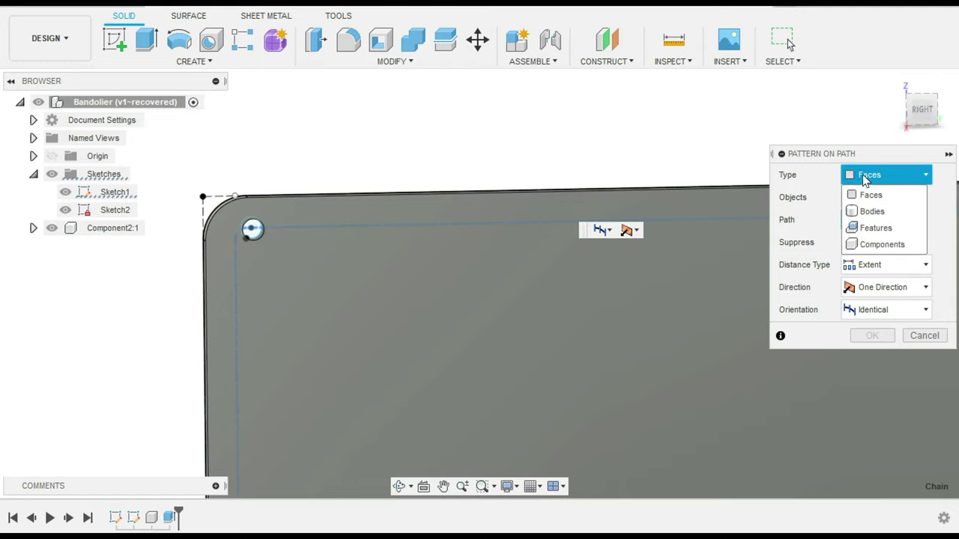
{"action": "left_click", "coordinate": [854, 193]}
{"action": "left_click", "coordinate": [863, 197]}
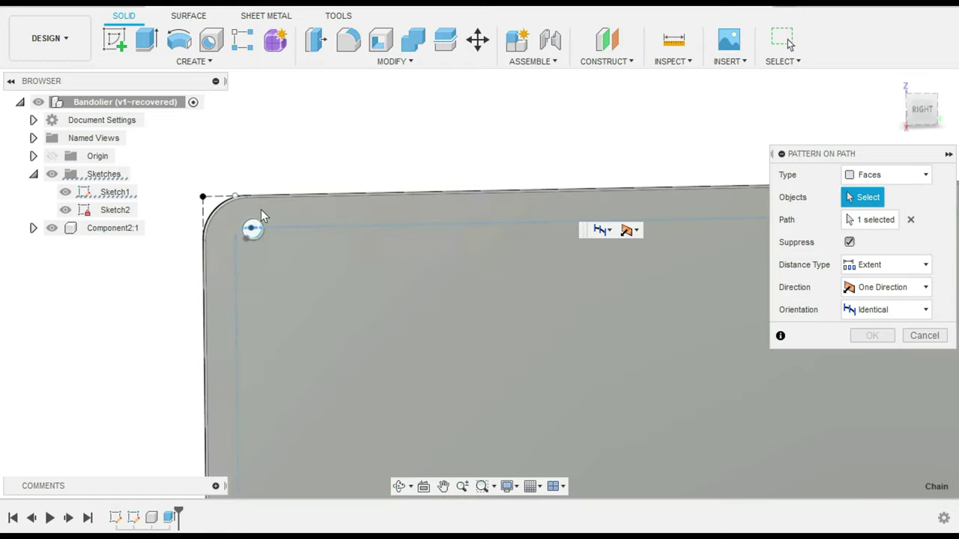
{"action": "left_click", "coordinate": [256, 215]}
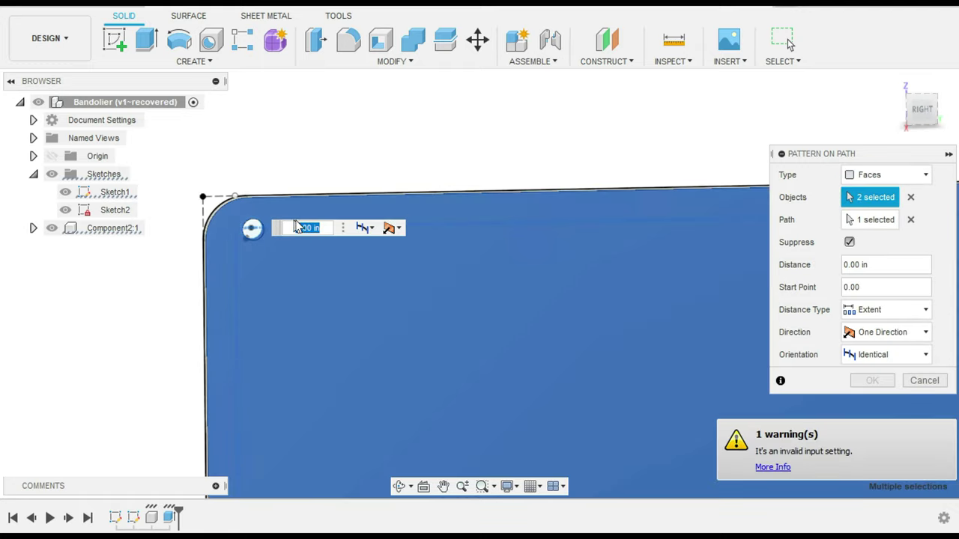
{"action": "key", "text": "Escape"}
- Set up a Pattern on Path of the corner hole's cylindrical face along the dashed inset outline
{"action": "left_click", "coordinate": [262, 229]}
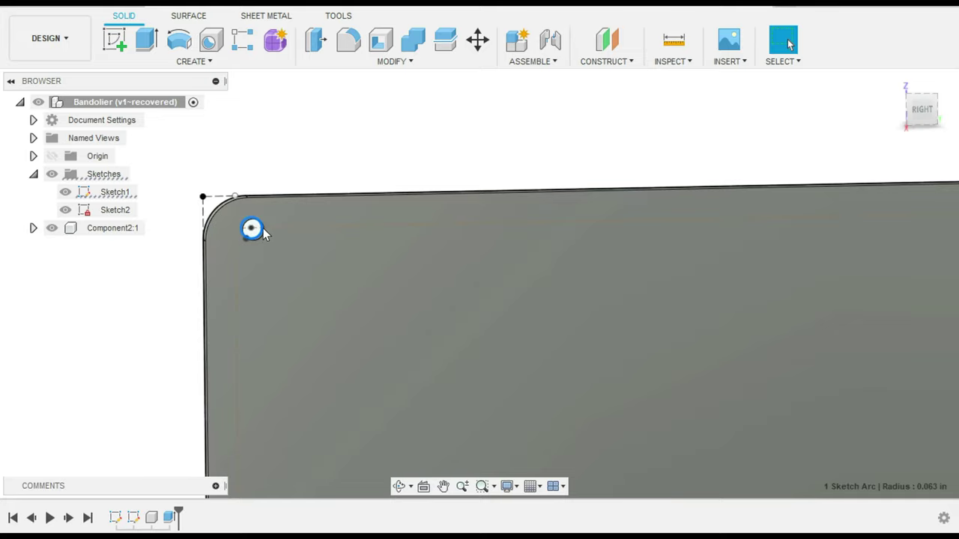
{"action": "scroll", "coordinate": [253, 247], "scroll_direction": "up", "scroll_amount": 8}
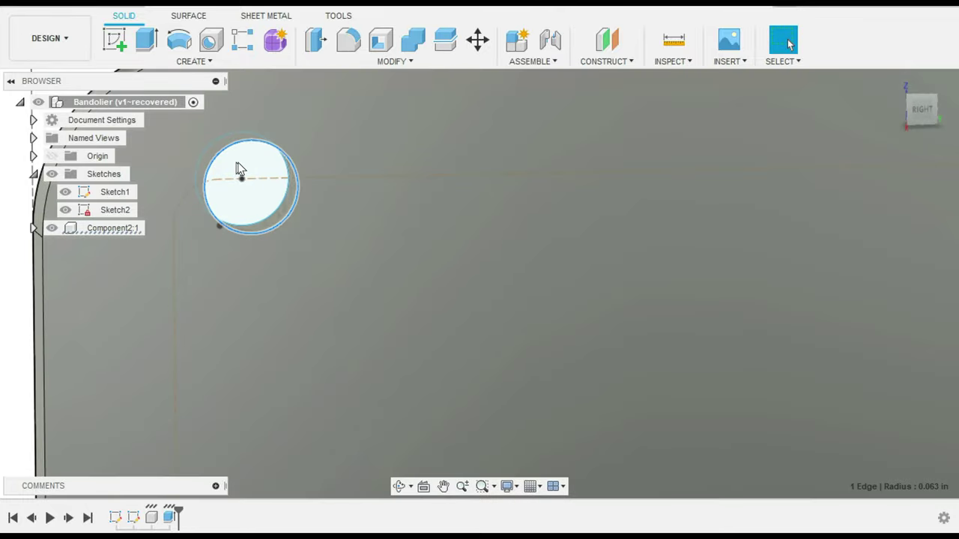
{"action": "left_click", "coordinate": [238, 166]}
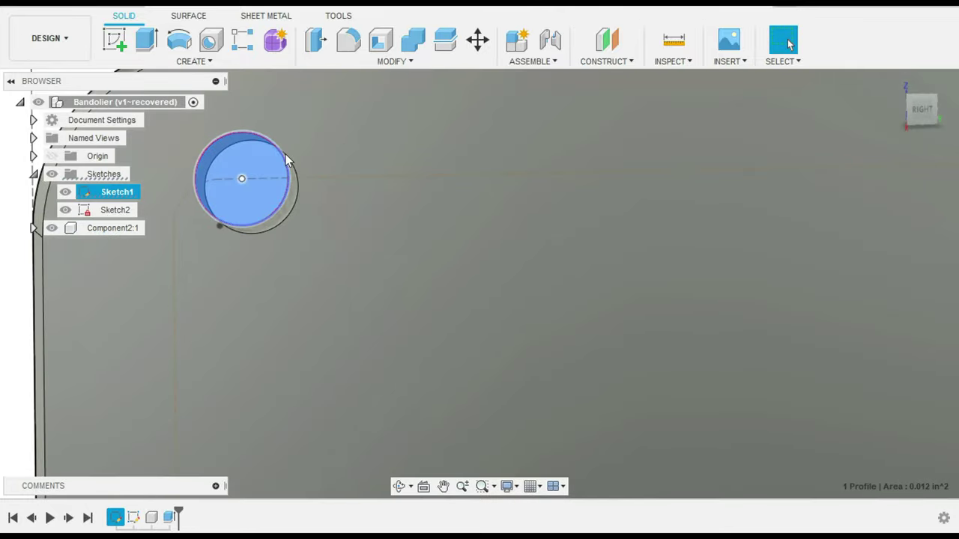
{"action": "left_click", "coordinate": [194, 61]}
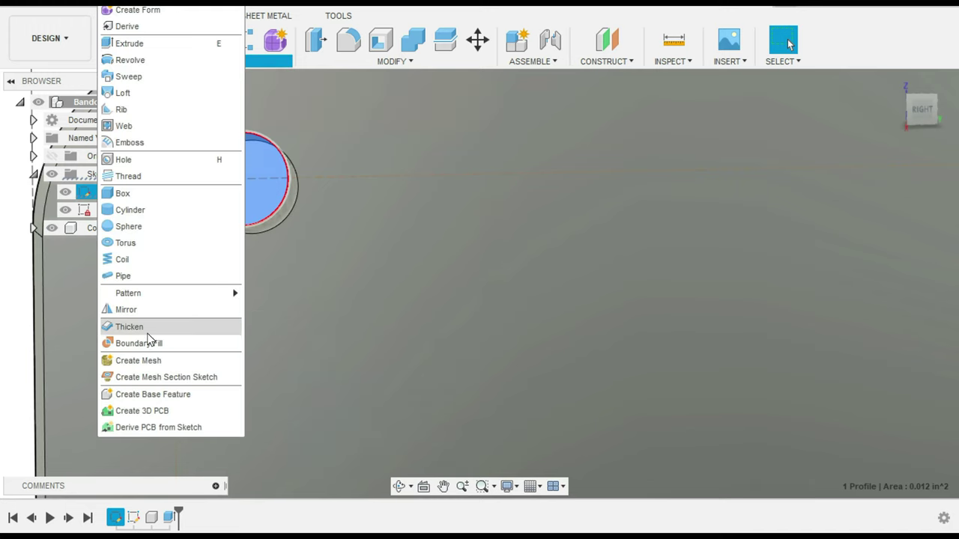
{"action": "mouse_move", "coordinate": [193, 300]}
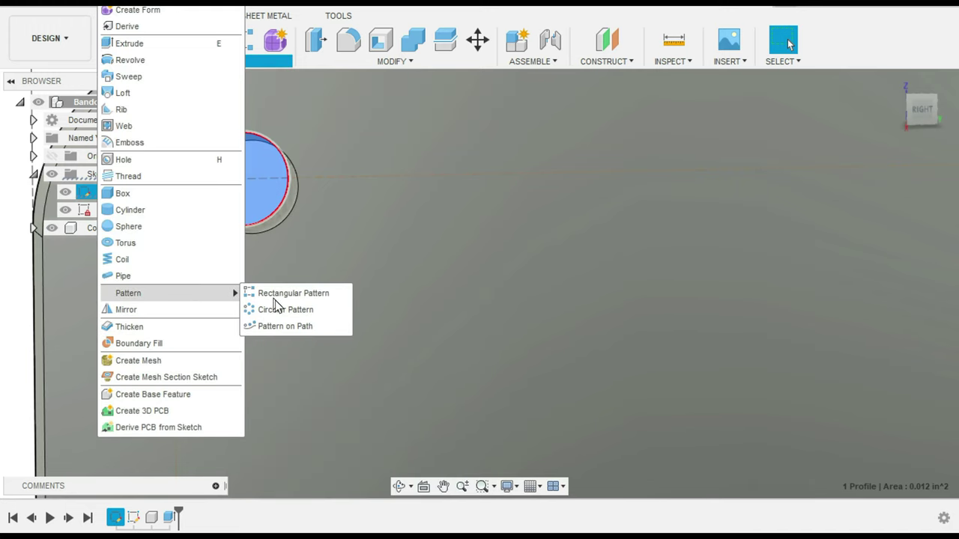
{"action": "left_click", "coordinate": [278, 327]}
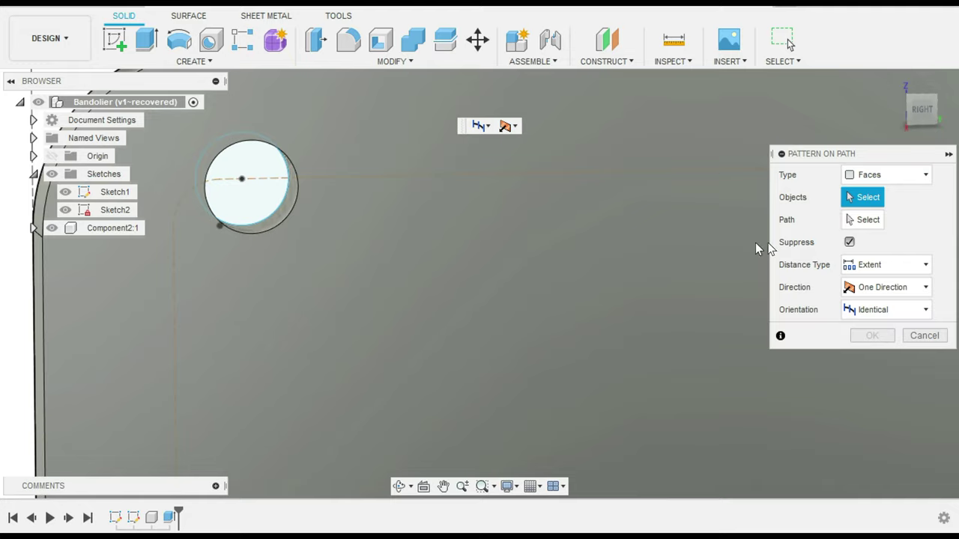
{"action": "left_click", "coordinate": [864, 220]}
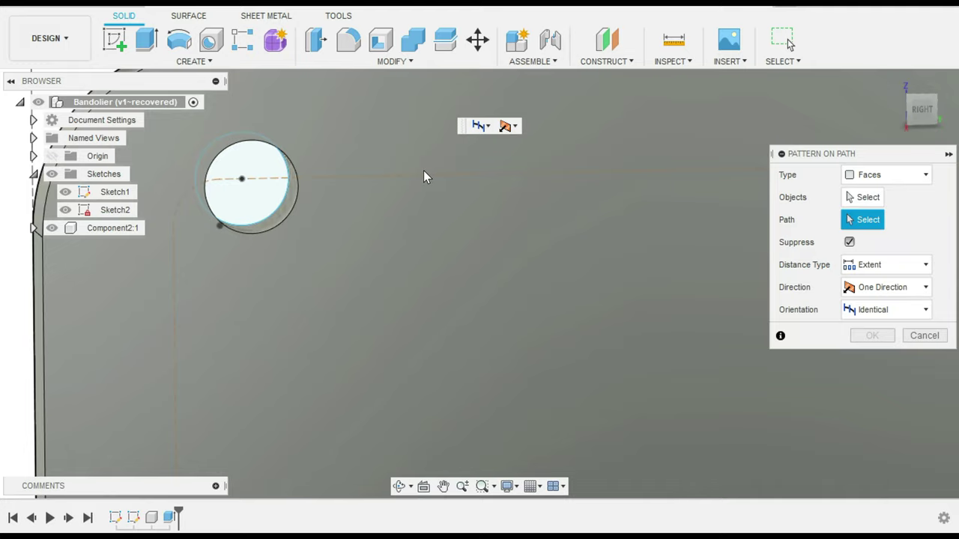
{"action": "left_click", "coordinate": [421, 177]}
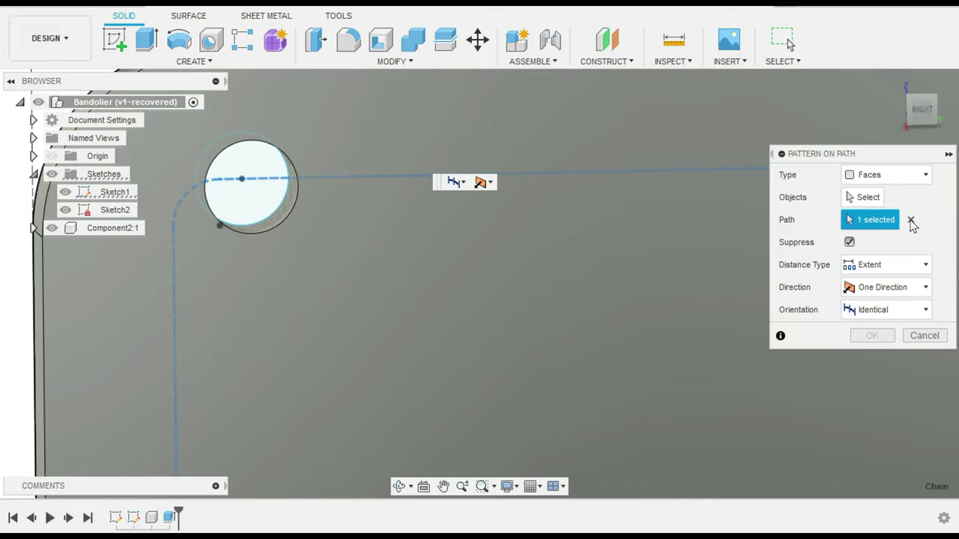
{"action": "left_click", "coordinate": [867, 198]}
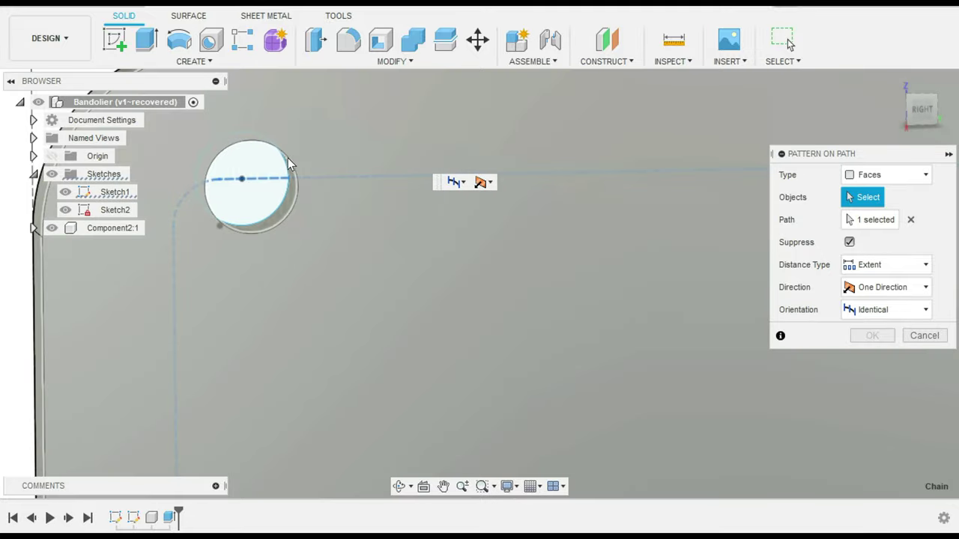
{"action": "left_click", "coordinate": [292, 165]}
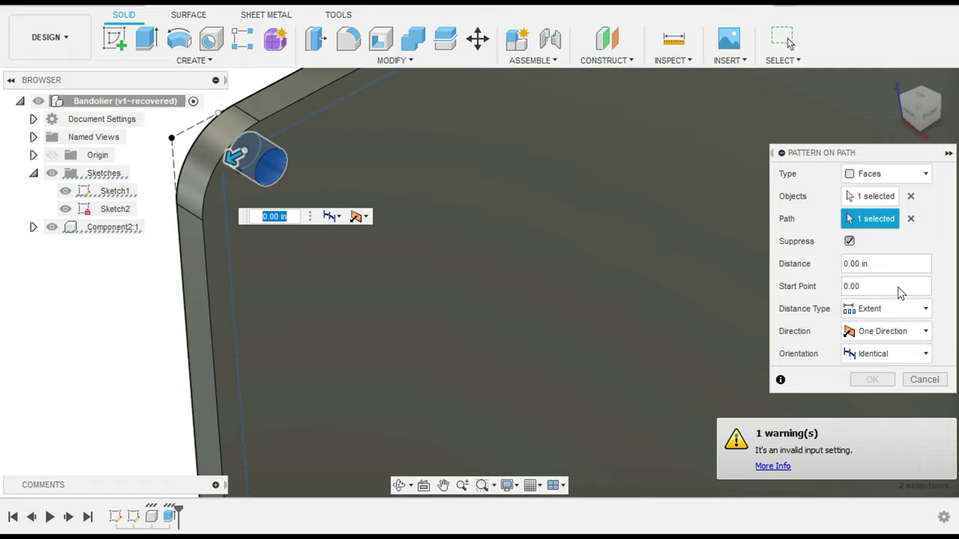
- Set the path pattern's distance type to Spacing, with a distance of 0.25 in and a quantity of 300
{"action": "left_click", "coordinate": [907, 312]}
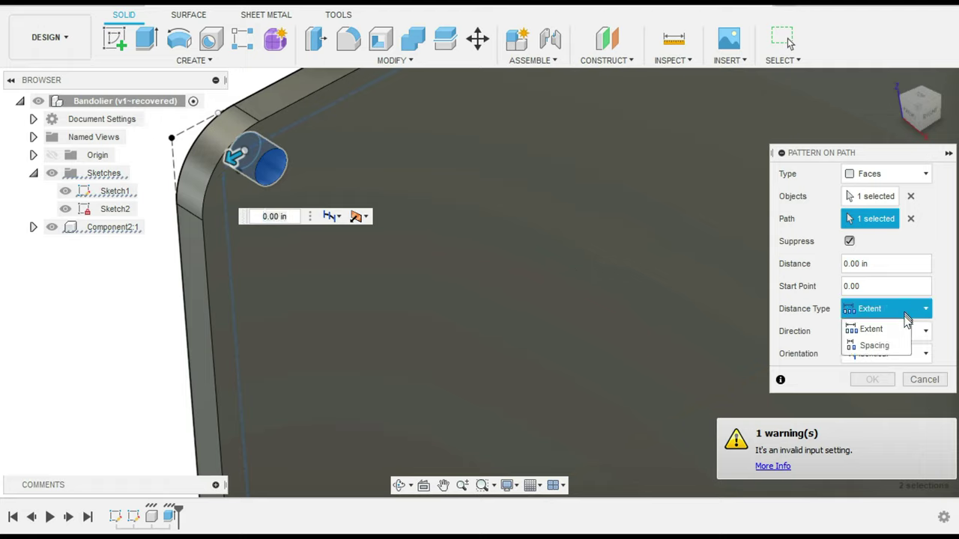
{"action": "left_click", "coordinate": [862, 348]}
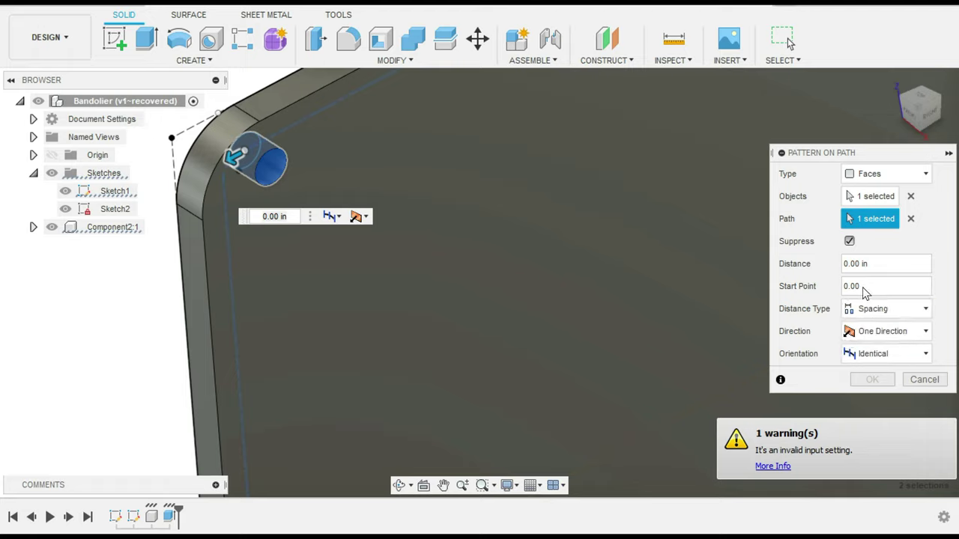
{"action": "left_click_drag", "start_coordinate": [876, 264], "coordinate": [843, 268]}
{"action": "type", "text": ".25"}
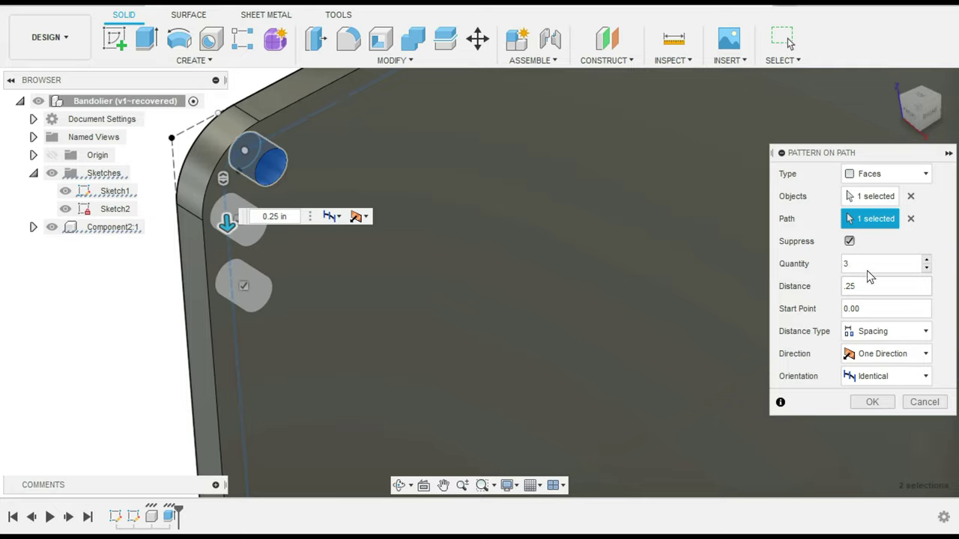
{"action": "left_click_drag", "start_coordinate": [866, 270], "coordinate": [844, 274]}
{"action": "type", "text": "300"}
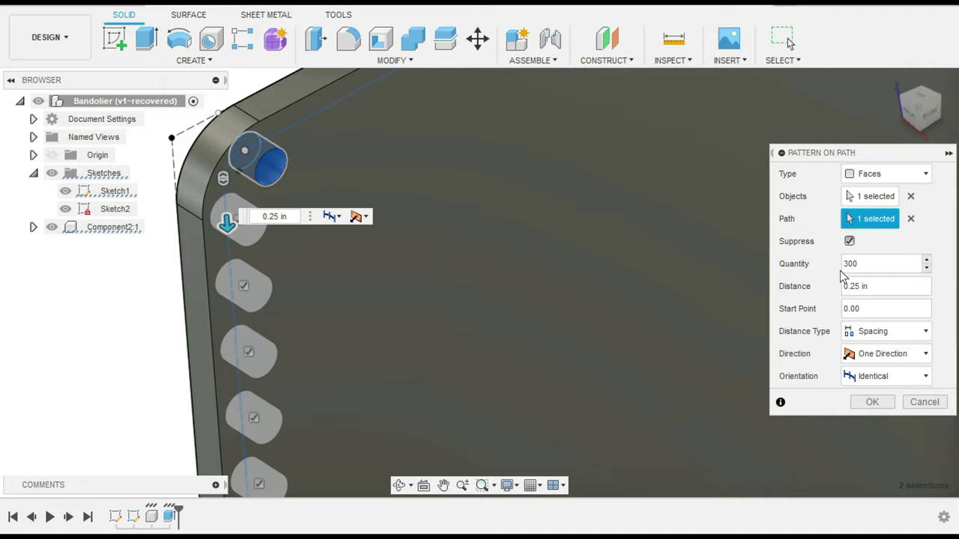
- Raise the hole pattern's quantity to 314 to fill the path back around to the starting corner
{"action": "scroll", "coordinate": [544, 227], "scroll_direction": "down", "scroll_amount": 5}
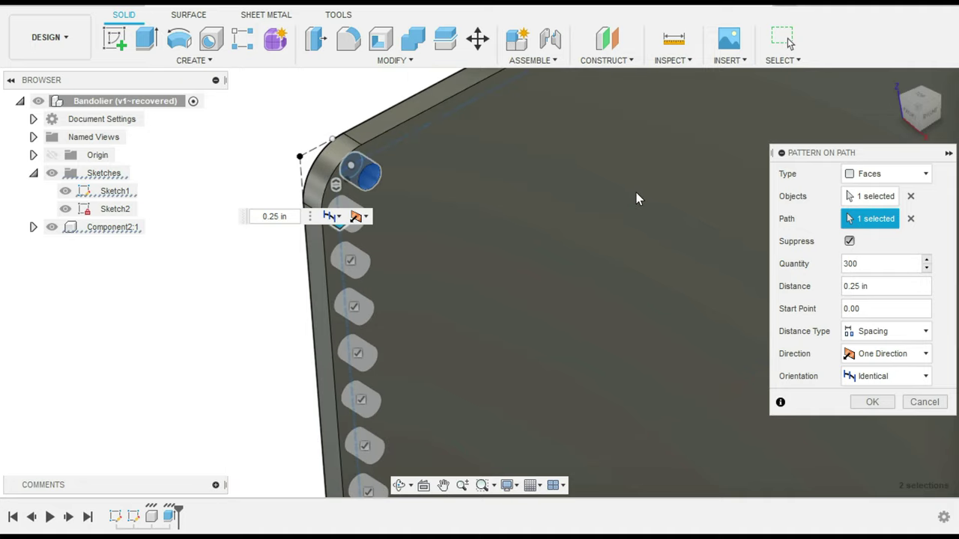
{"action": "middle_click_drag", "start_coordinate": [692, 175], "coordinate": [620, 176], "text": "shift"}
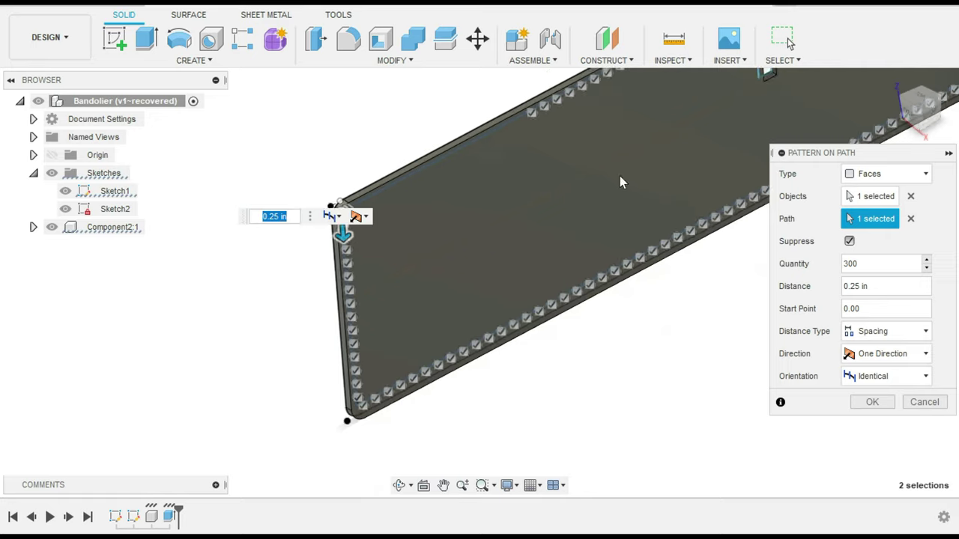
{"action": "left_click", "coordinate": [927, 260]}
{"action": "left_click", "coordinate": [927, 260]}
{"action": "left_click", "coordinate": [927, 260]}
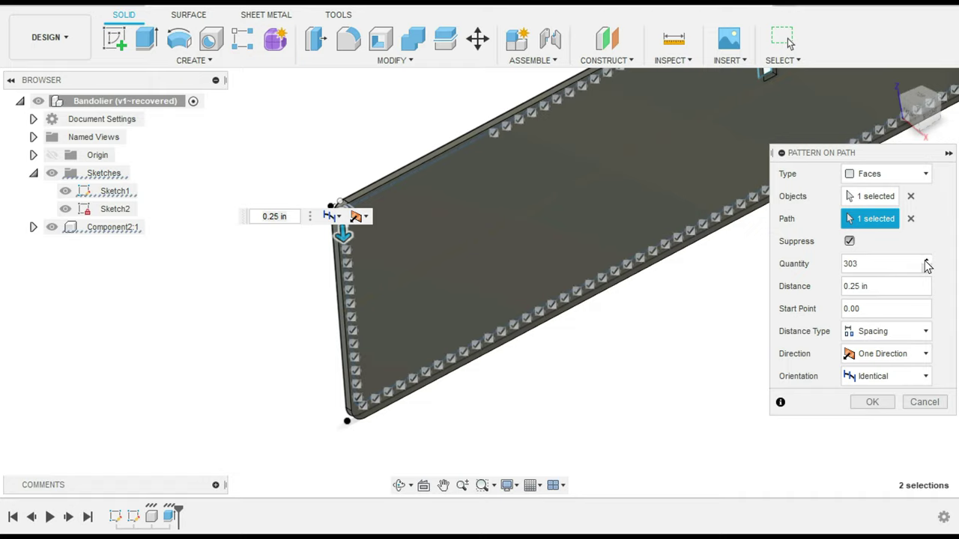
{"action": "left_click", "coordinate": [927, 260]}
{"action": "left_click", "coordinate": [927, 260]}
{"action": "left_click", "coordinate": [927, 260]}
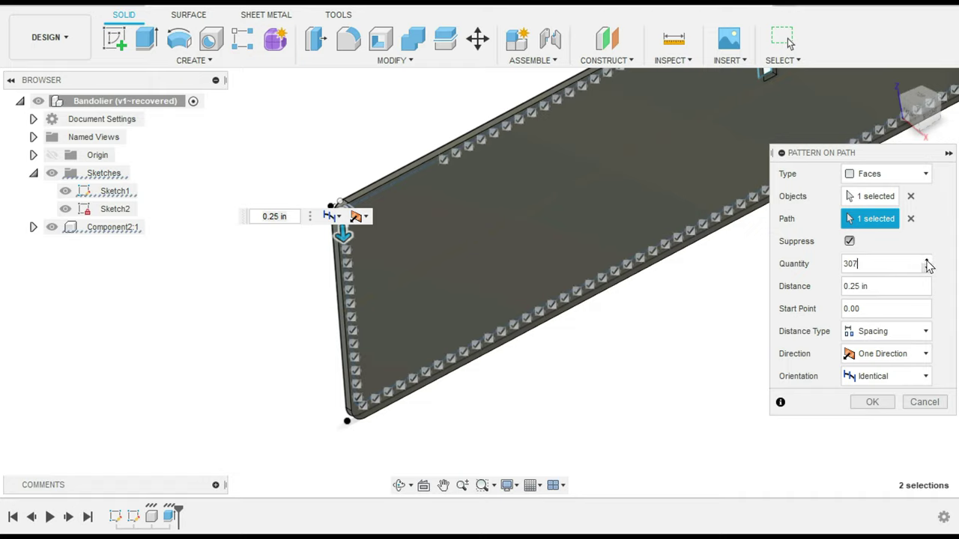
{"action": "left_click", "coordinate": [927, 260]}
{"action": "left_click", "coordinate": [927, 260]}
{"action": "left_click", "coordinate": [927, 260]}
{"action": "left_click", "coordinate": [927, 260]}
{"action": "left_click", "coordinate": [927, 260]}
{"action": "left_click", "coordinate": [927, 260]}
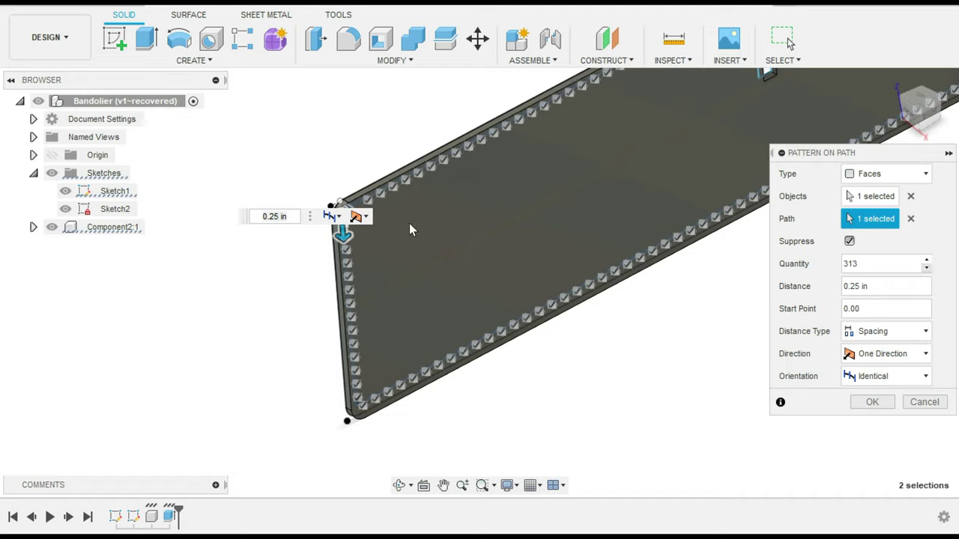
{"action": "scroll", "coordinate": [405, 226], "scroll_direction": "up", "scroll_amount": 3}
{"action": "scroll", "coordinate": [403, 225], "scroll_direction": "up", "scroll_amount": 1}
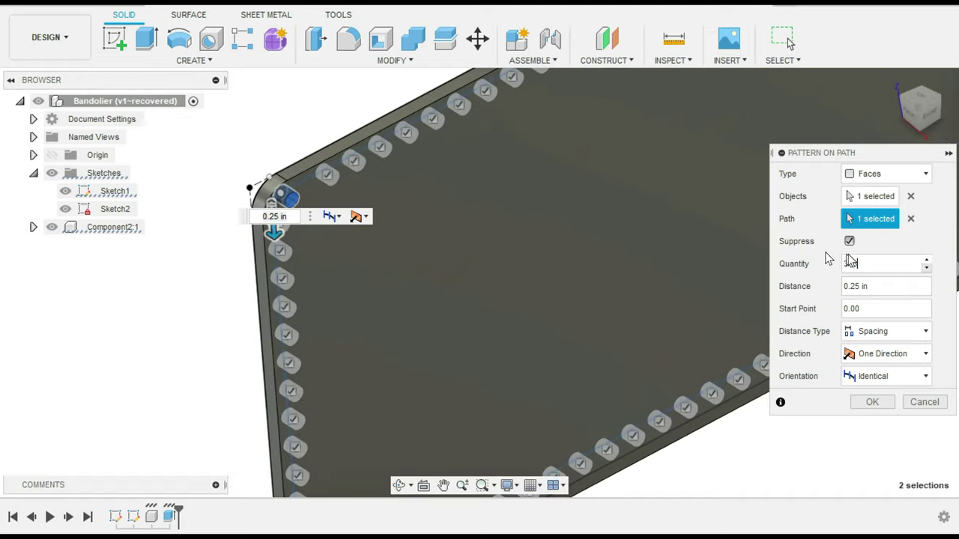
{"action": "left_click", "coordinate": [927, 261]}
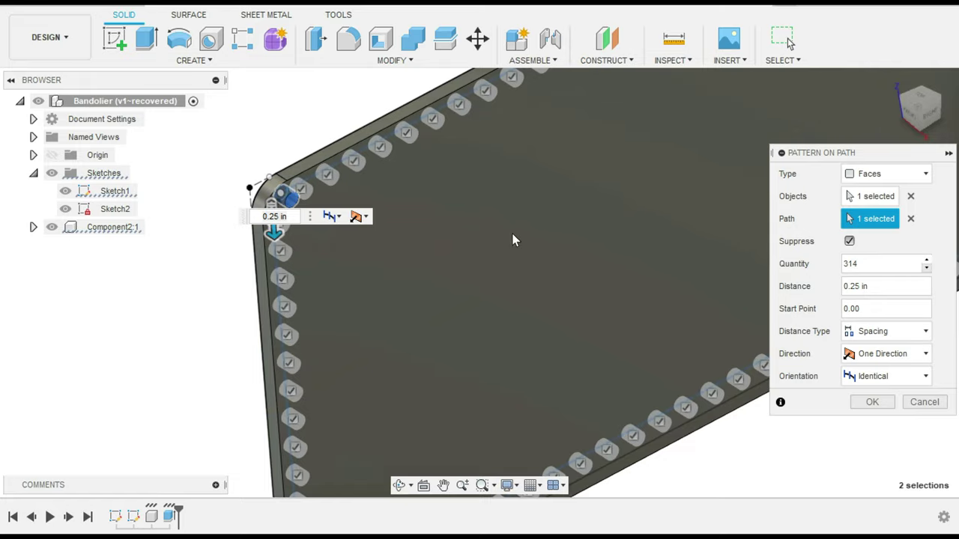
- Examine the hole pattern preview along the strip and the gap between the first and last holes at the starting corner
{"action": "left_click", "coordinate": [931, 114]}
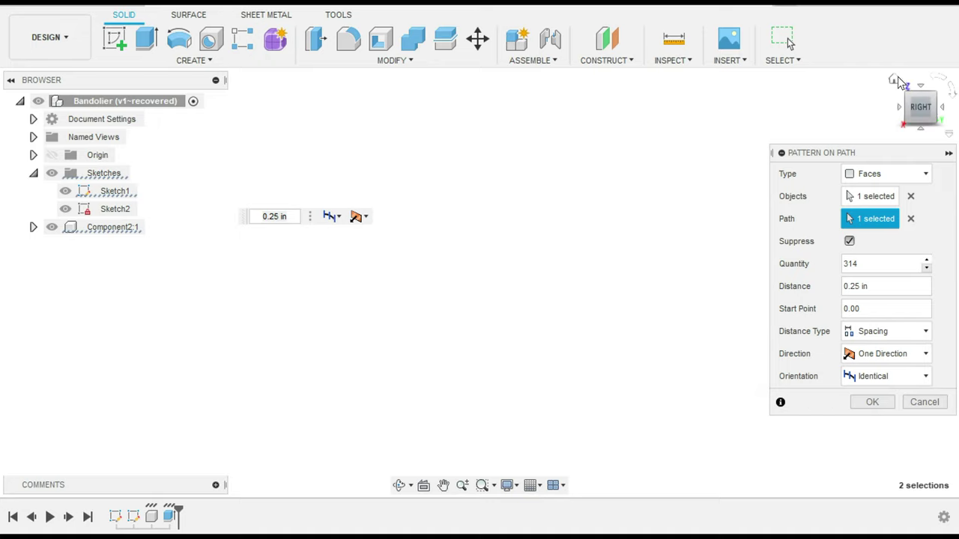
{"action": "left_click", "coordinate": [894, 80]}
{"action": "scroll", "coordinate": [232, 402], "scroll_direction": "up", "scroll_amount": 3}
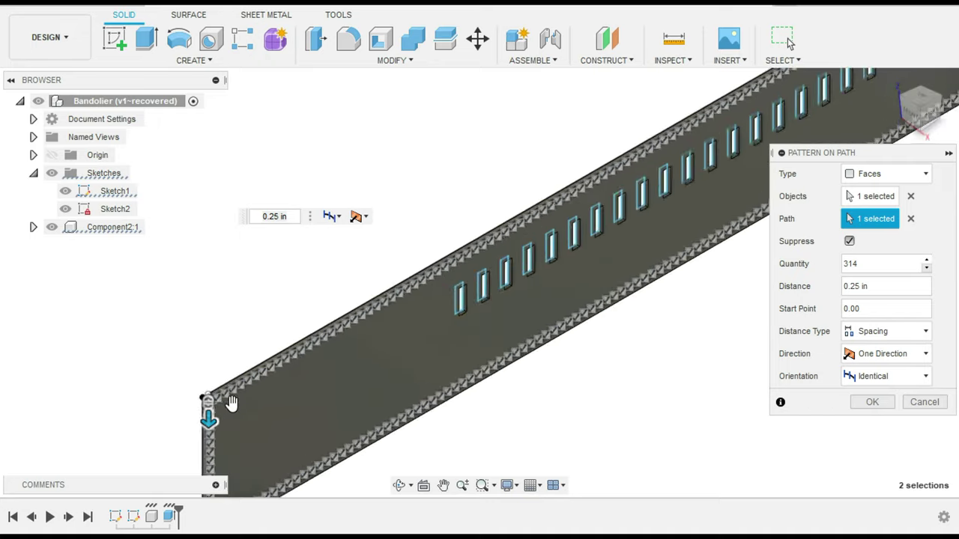
{"action": "scroll", "coordinate": [231, 402], "scroll_direction": "up", "scroll_amount": 2}
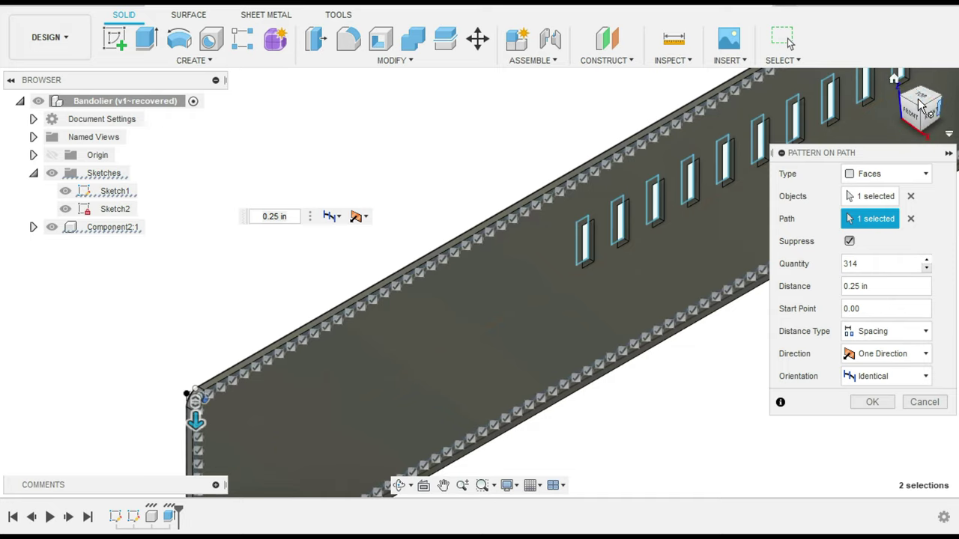
{"action": "left_click", "coordinate": [931, 117]}
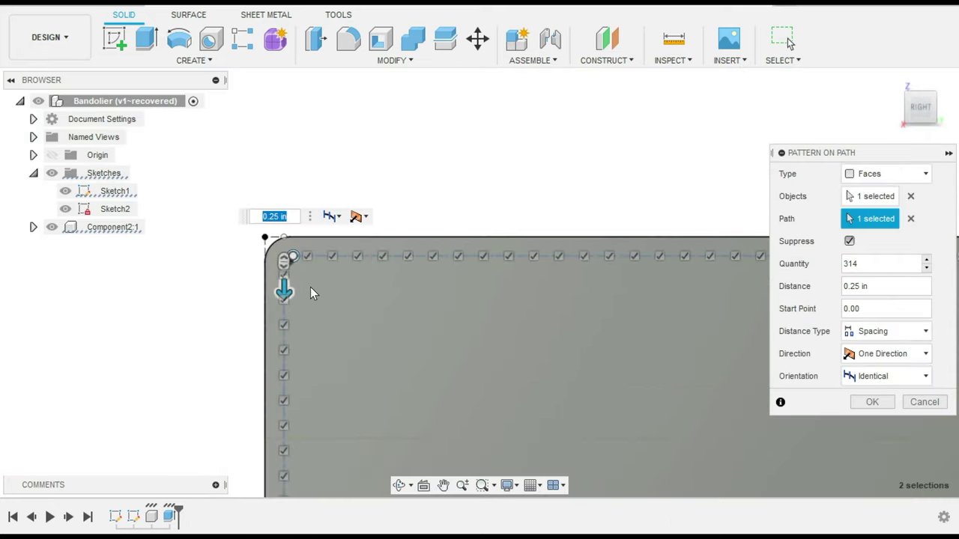
{"action": "scroll", "coordinate": [308, 287], "scroll_direction": "up", "scroll_amount": 4}
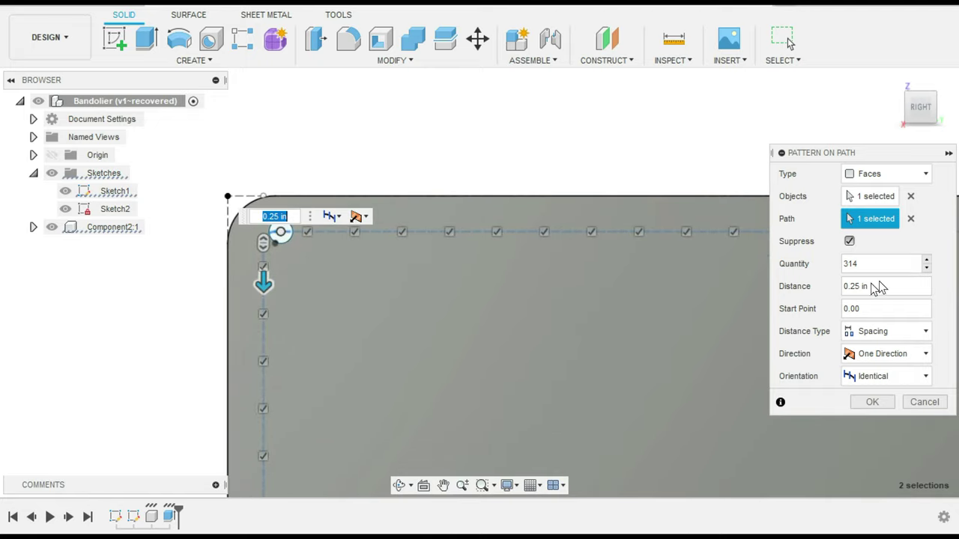
- Switch the hole pattern's distance type to Extent, set the distance to 78.151 in, and complete the pattern
{"action": "left_click", "coordinate": [912, 332]}
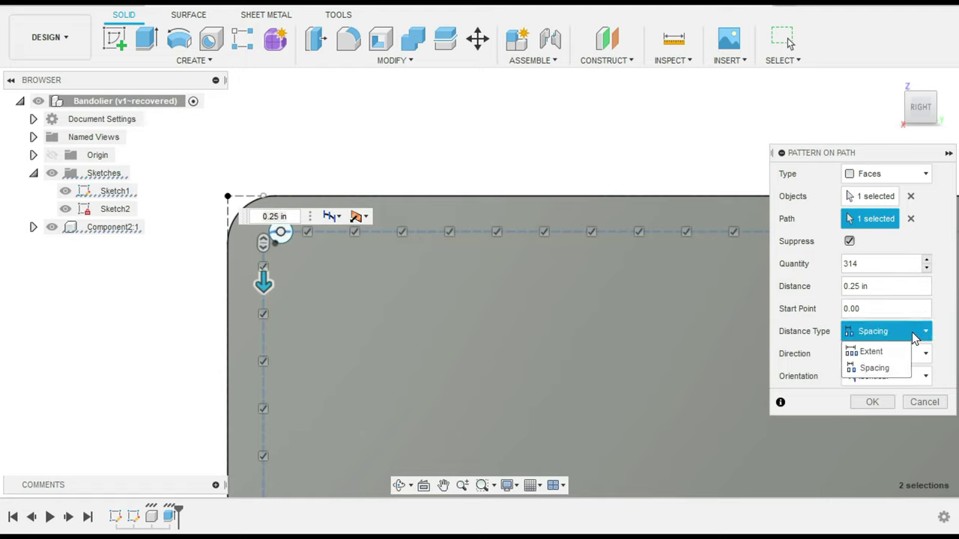
{"action": "left_click", "coordinate": [889, 351]}
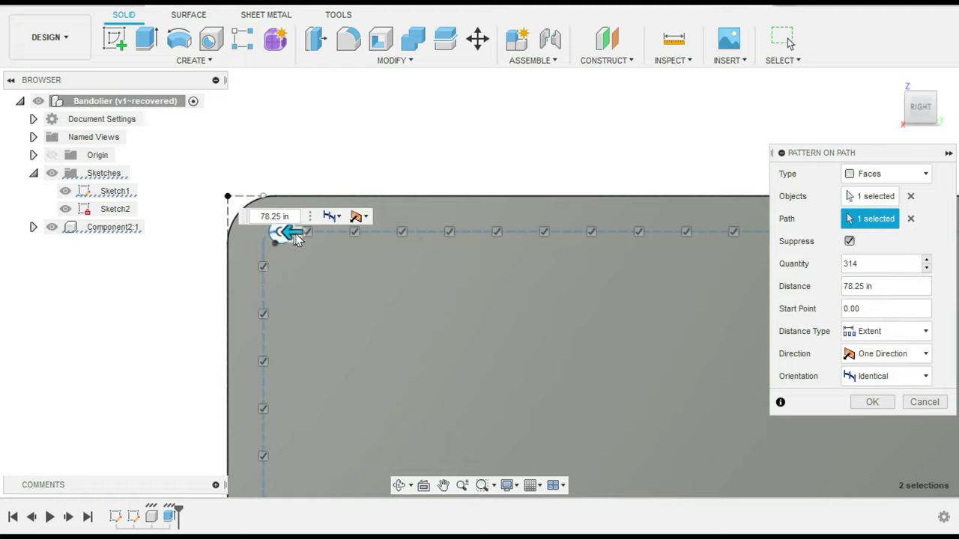
{"action": "left_click_drag", "start_coordinate": [296, 234], "coordinate": [309, 232]}
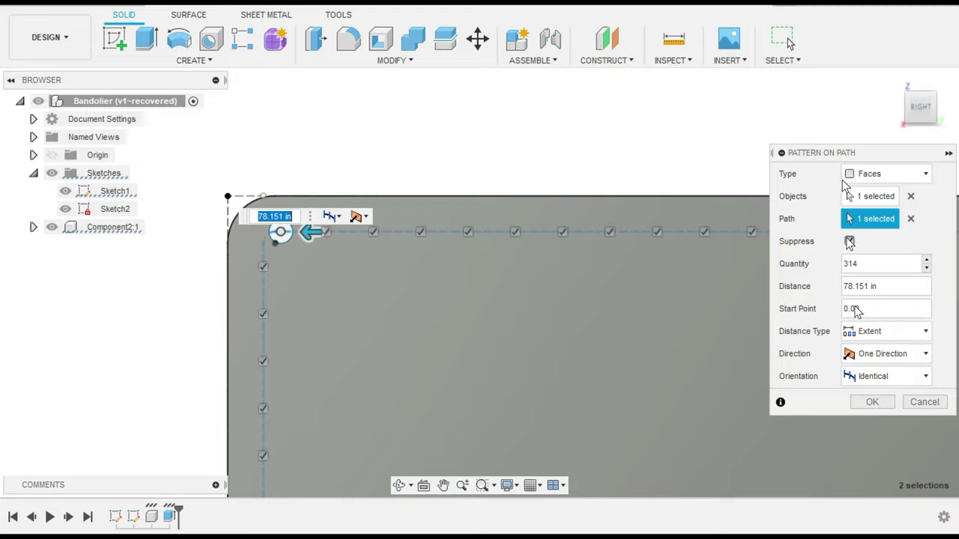
{"action": "left_click", "coordinate": [873, 402]}
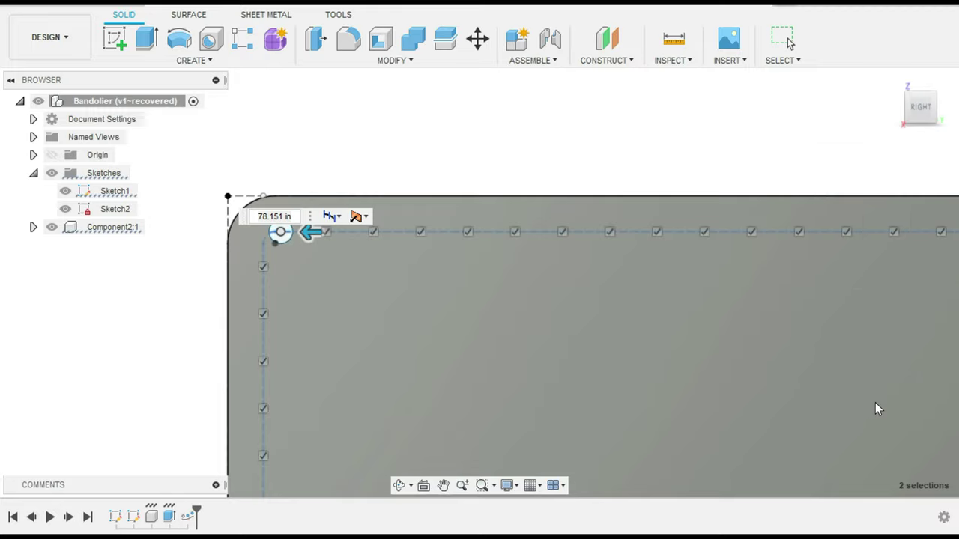
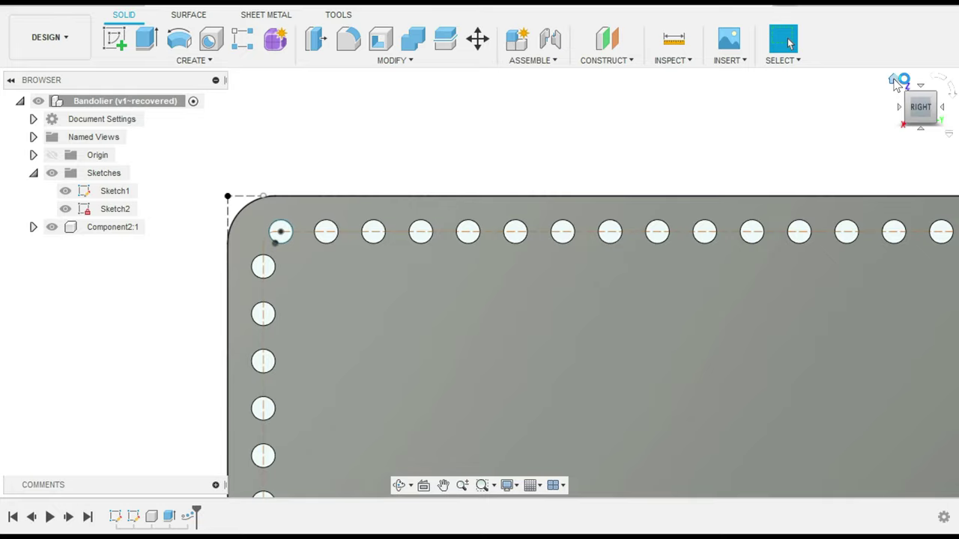
- Inspect the finished sewing holes along the strip in the home view and hide Sketch1 and Sketch2
{"action": "left_click", "coordinate": [896, 83]}
{"action": "scroll", "coordinate": [248, 405], "scroll_direction": "up", "scroll_amount": 4}
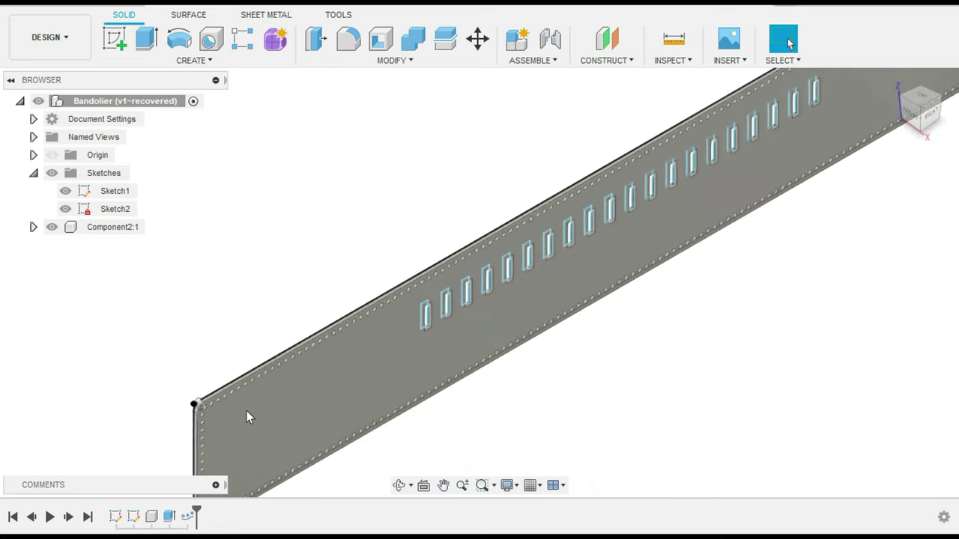
{"action": "scroll", "coordinate": [242, 421], "scroll_direction": "up", "scroll_amount": 3}
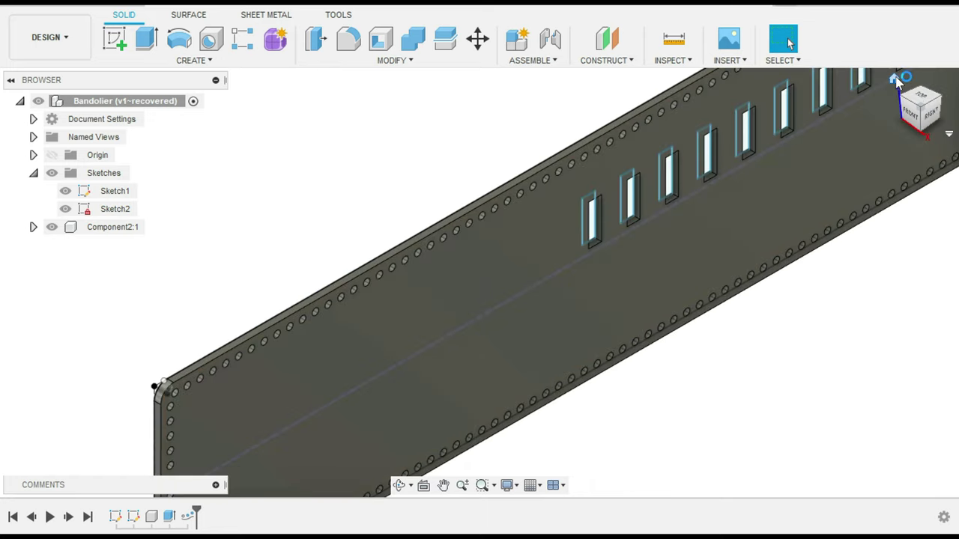
{"action": "left_click", "coordinate": [895, 81]}
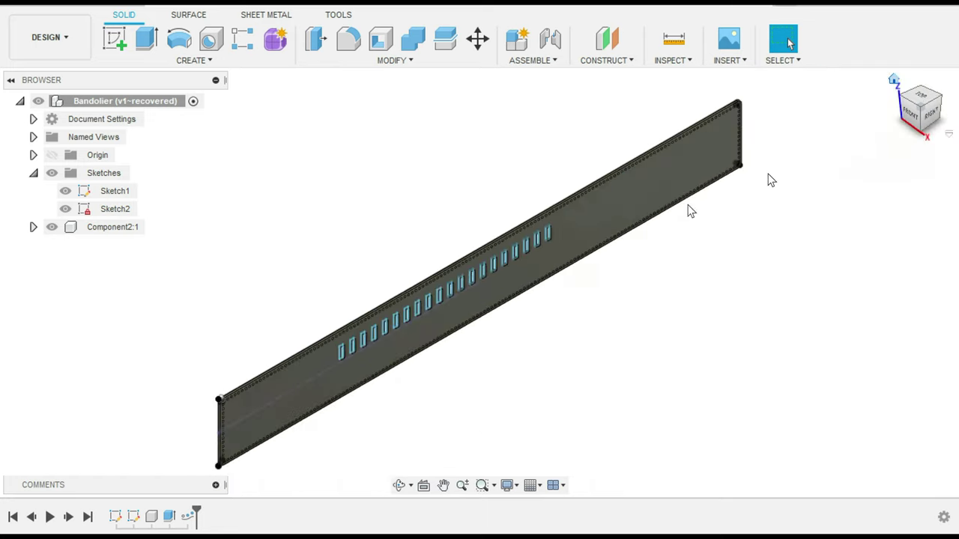
{"action": "scroll", "coordinate": [142, 329], "scroll_direction": "up", "scroll_amount": 2}
{"action": "left_click", "coordinate": [66, 208]}
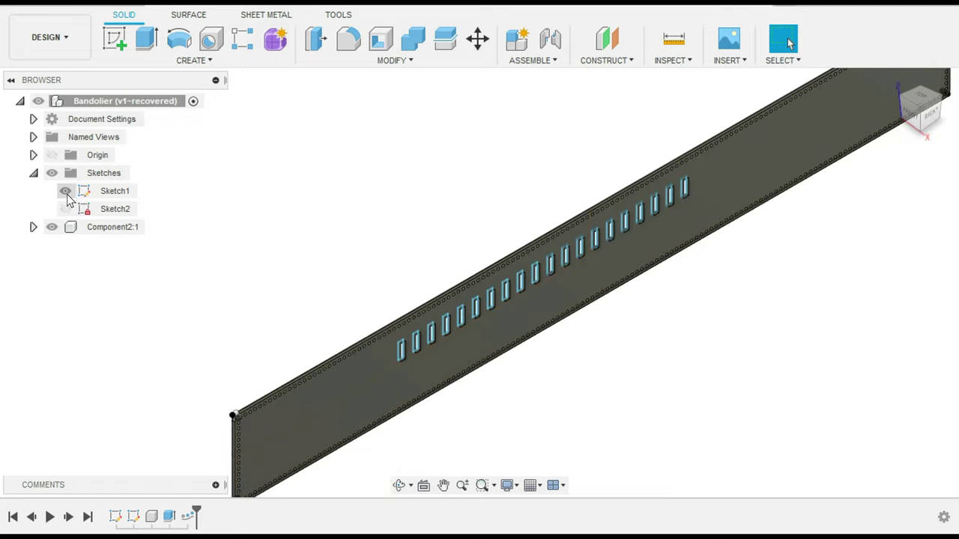
{"action": "left_click", "coordinate": [66, 192]}
{"action": "scroll", "coordinate": [829, 305], "scroll_direction": "down", "scroll_amount": 2}
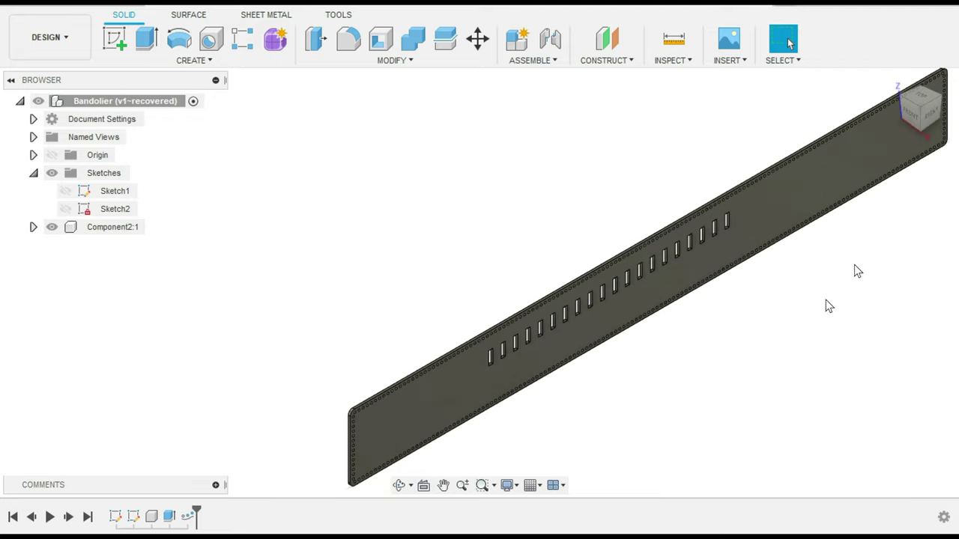
- View the strip squarely from the right side and check the grid settings, accepting them without changes
{"action": "left_click", "coordinate": [903, 129]}
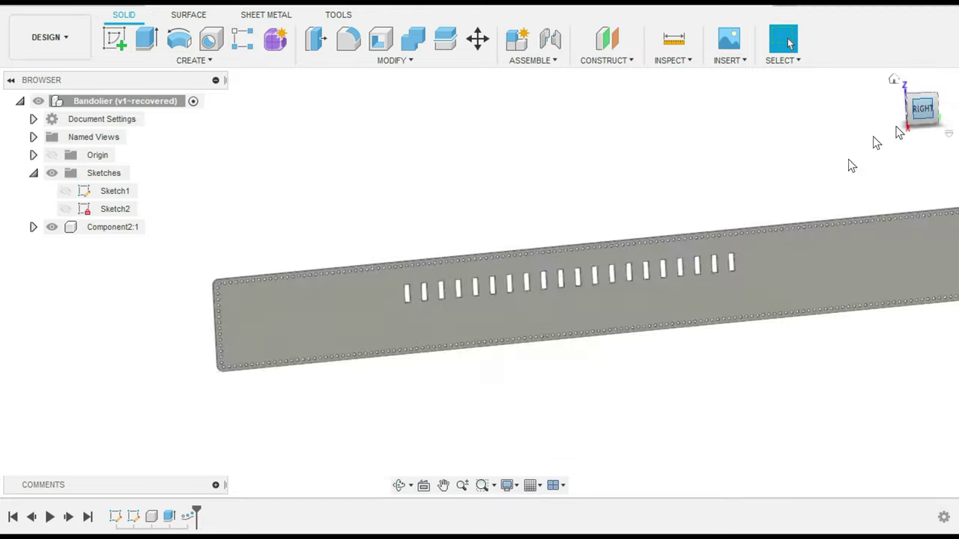
{"action": "scroll", "coordinate": [591, 396], "scroll_direction": "up", "scroll_amount": 2}
{"action": "scroll", "coordinate": [702, 345], "scroll_direction": "down", "scroll_amount": 3}
{"action": "middle_click_drag", "start_coordinate": [719, 401], "coordinate": [694, 395]}
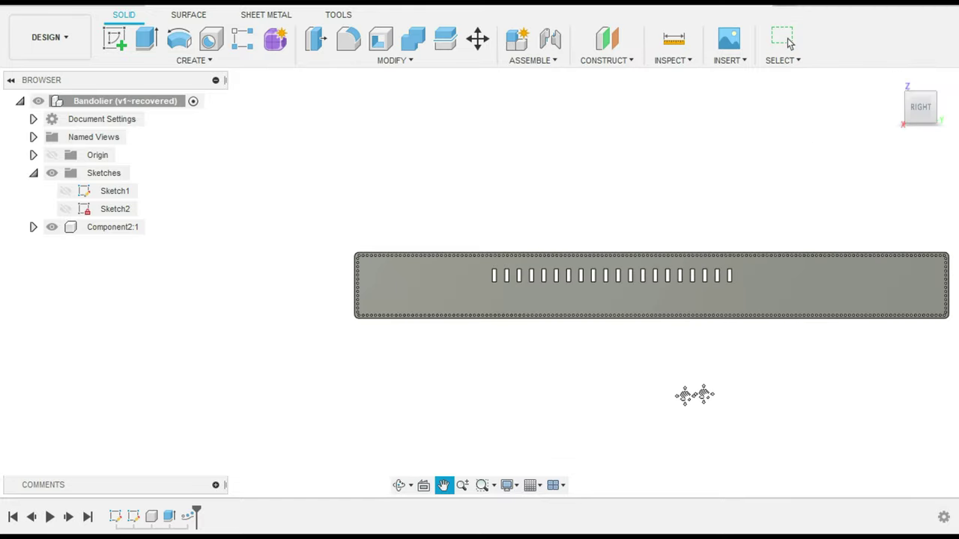
{"action": "key", "text": "Escape"}
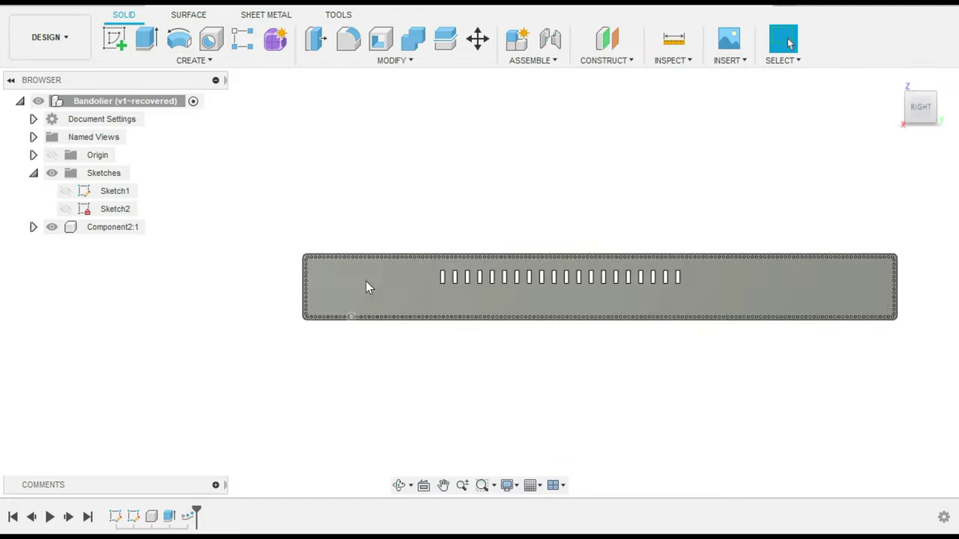
{"action": "left_click", "coordinate": [532, 486]}
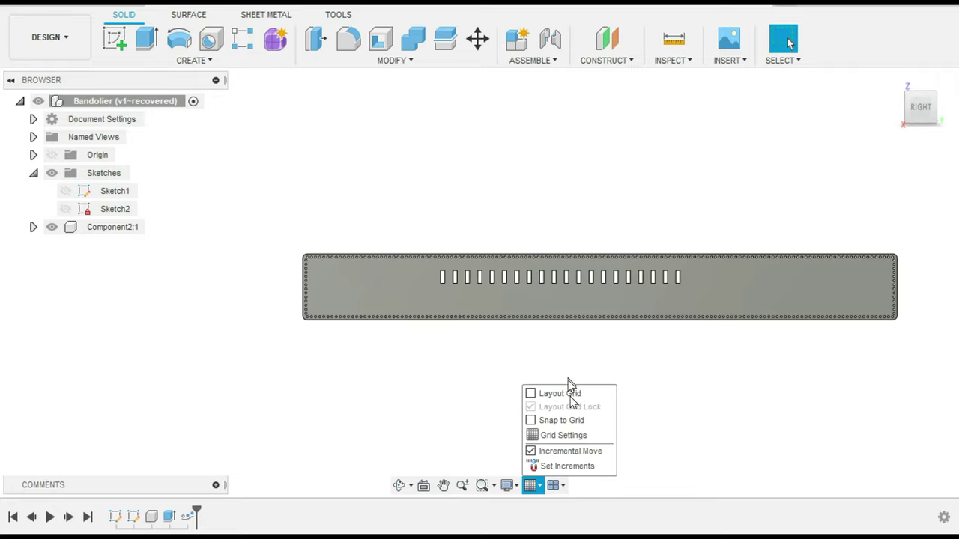
{"action": "left_click", "coordinate": [551, 435]}
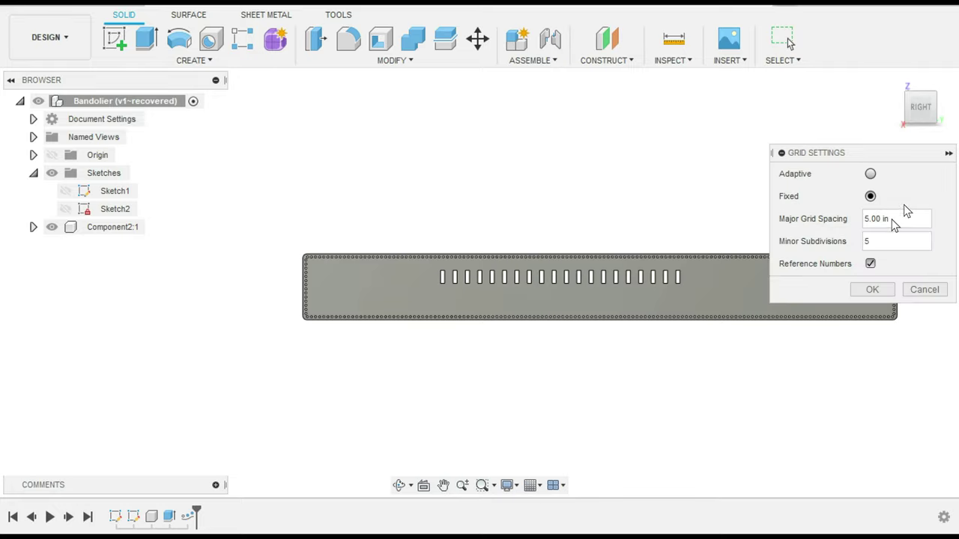
{"action": "left_click", "coordinate": [872, 290]}
- Review the user parameters for the bullet strap, buckle straps, rivet holes and sewing holes
{"action": "scroll", "coordinate": [340, 289], "scroll_direction": "up", "scroll_amount": 2}
{"action": "scroll", "coordinate": [577, 320], "scroll_direction": "down", "scroll_amount": 3}
{"action": "middle_click_drag", "start_coordinate": [804, 387], "coordinate": [610, 387]}
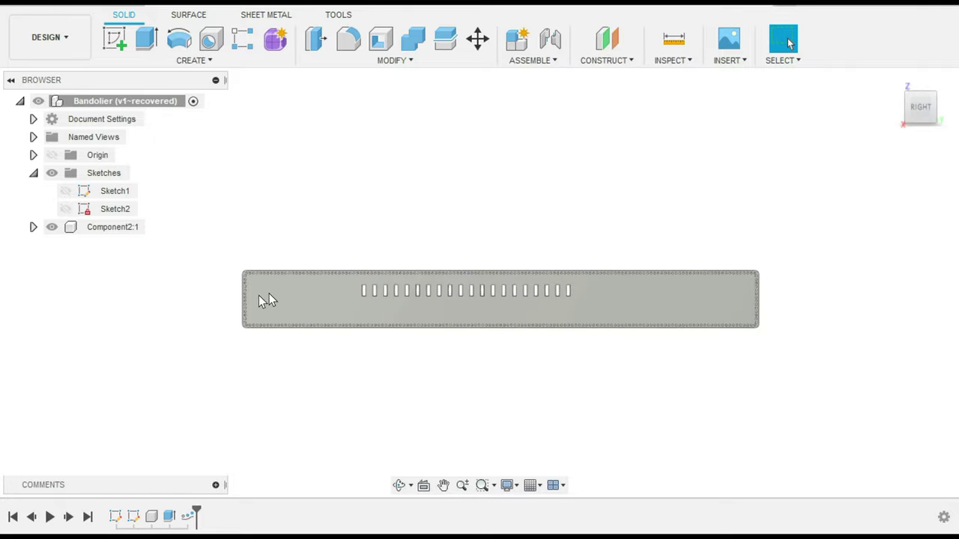
{"action": "scroll", "coordinate": [259, 300], "scroll_direction": "up", "scroll_amount": 2}
{"action": "left_click", "coordinate": [404, 63]}
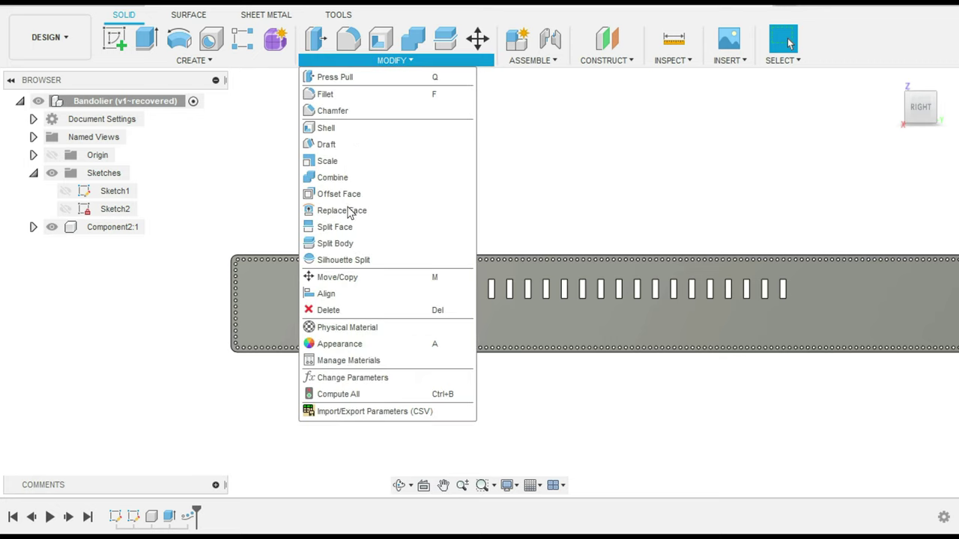
{"action": "left_click", "coordinate": [358, 381]}
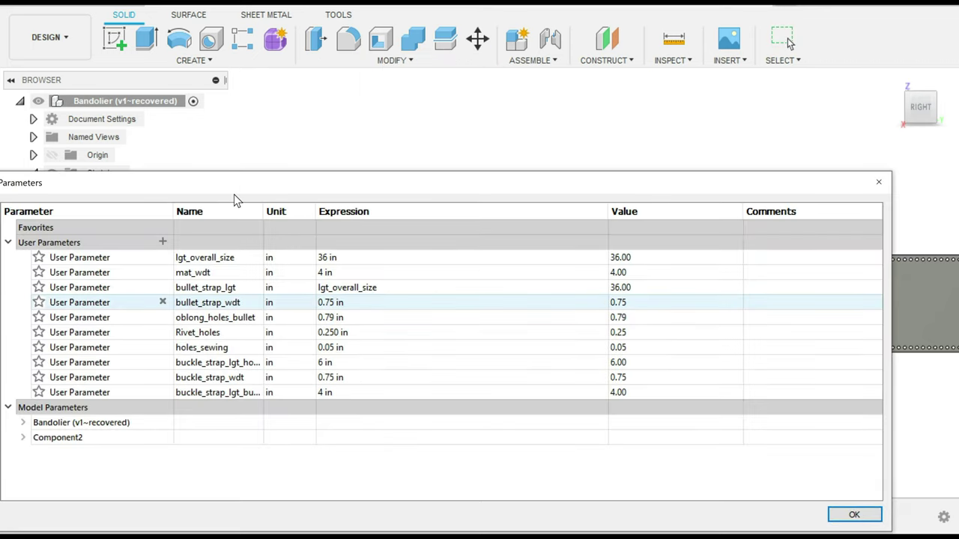
{"action": "left_click_drag", "start_coordinate": [237, 186], "coordinate": [263, 137]}
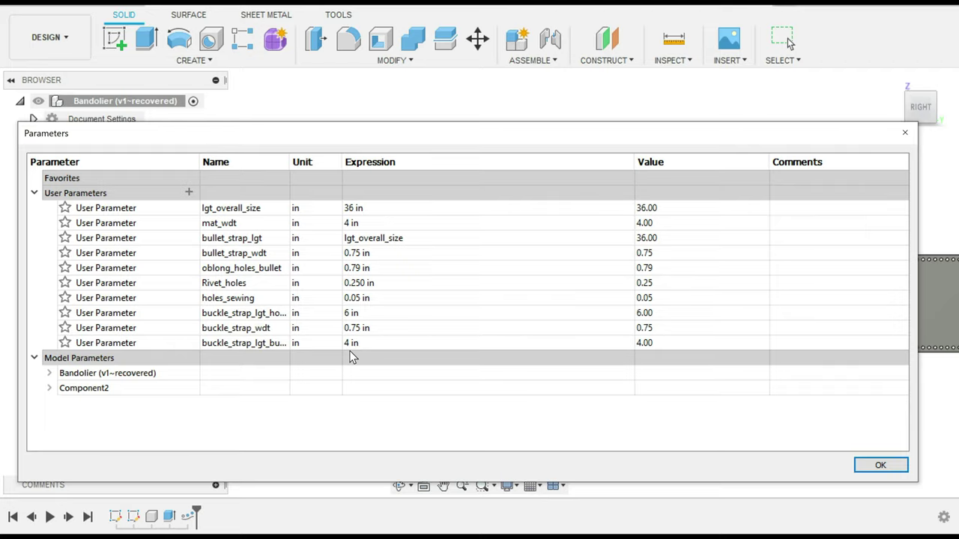
{"action": "left_click", "coordinate": [881, 466]}
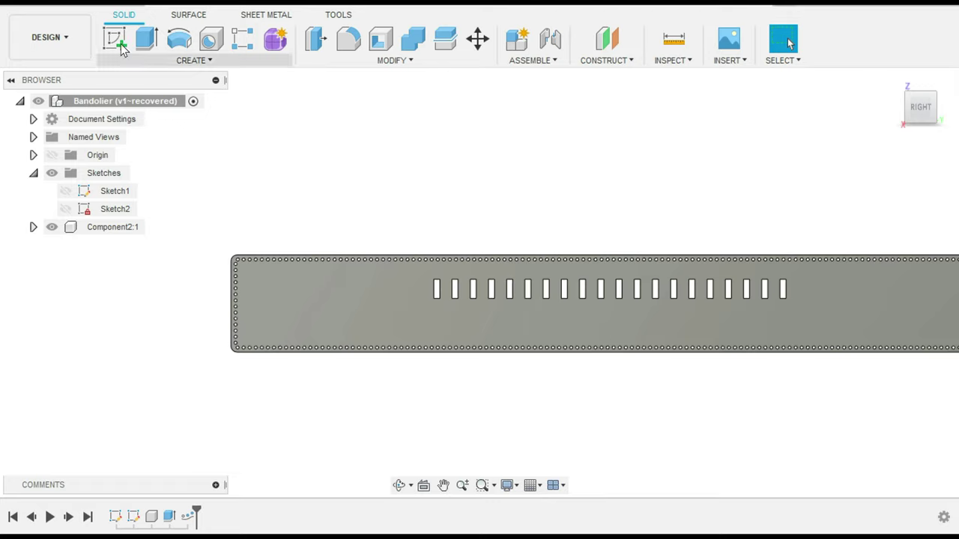
- Show the origin planes and axes in the home view to check the strip's placement, and hide them again
{"action": "left_click", "coordinate": [897, 89]}
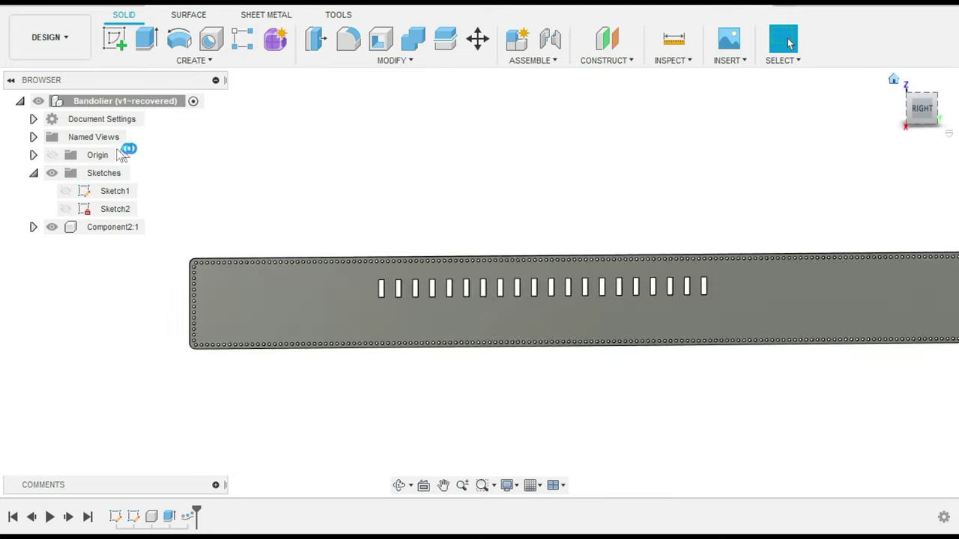
{"action": "left_click", "coordinate": [52, 155]}
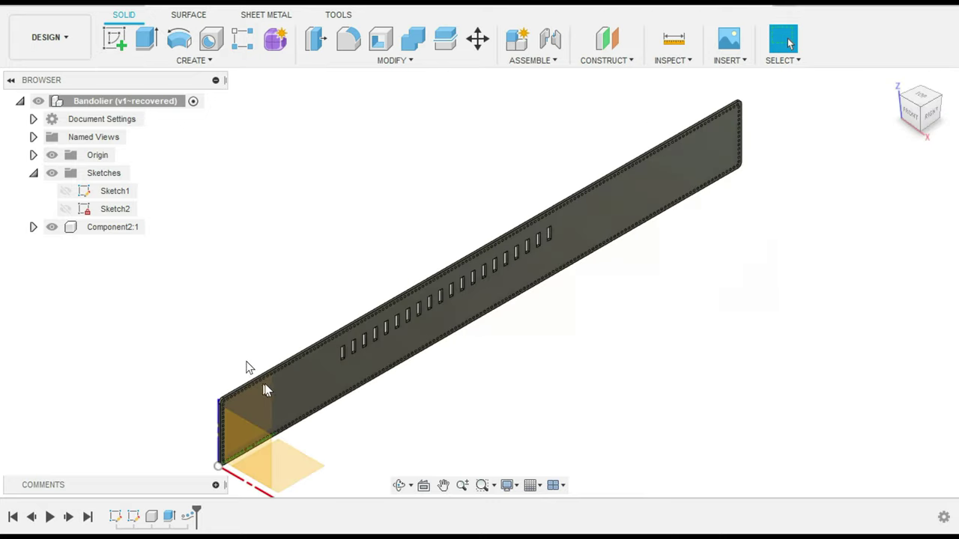
{"action": "scroll", "coordinate": [236, 455], "scroll_direction": "up", "scroll_amount": 4}
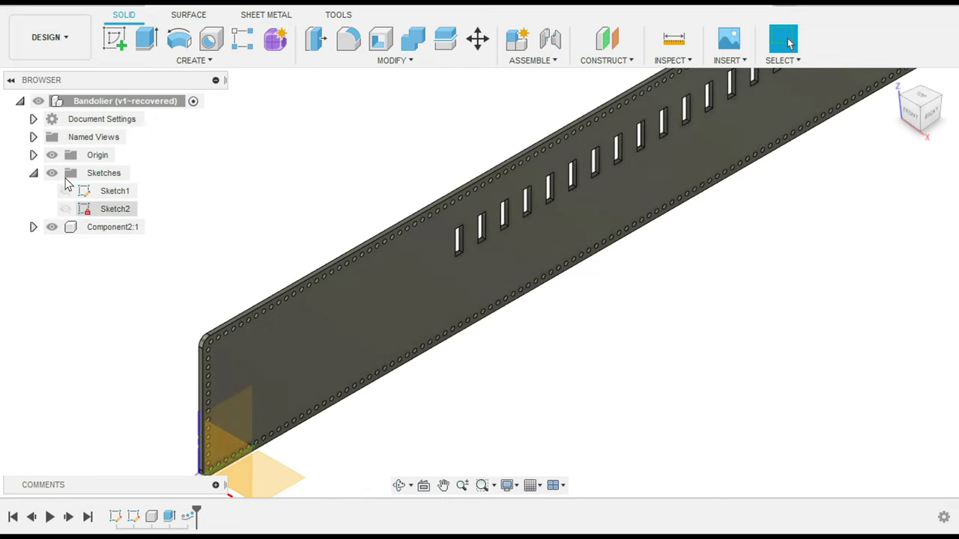
{"action": "left_click", "coordinate": [60, 160]}
{"action": "left_click", "coordinate": [53, 156]}
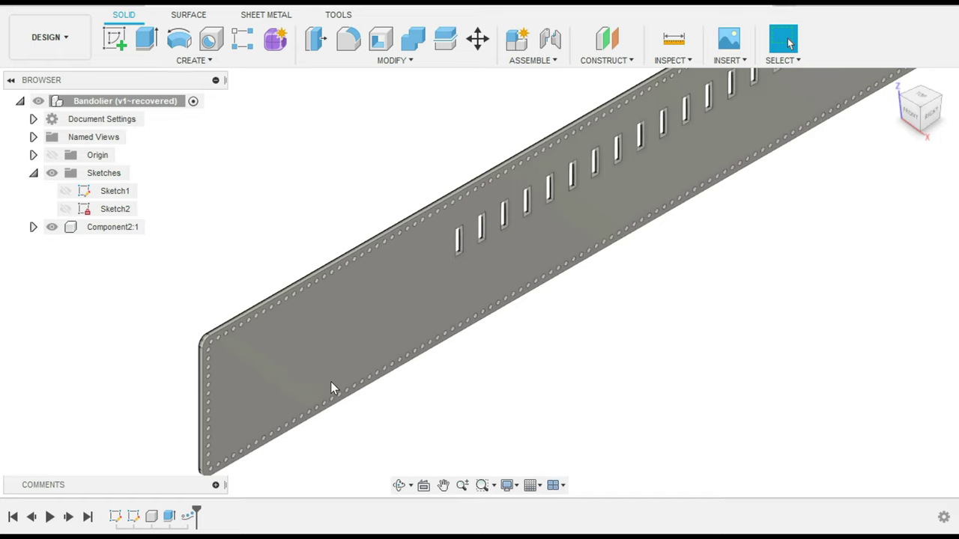
- Start a sketch on the bandolier's front face and draw a rectangle outward from its short end edge with length buckle_strap_lgt_hole_side
{"action": "left_click", "coordinate": [113, 42]}
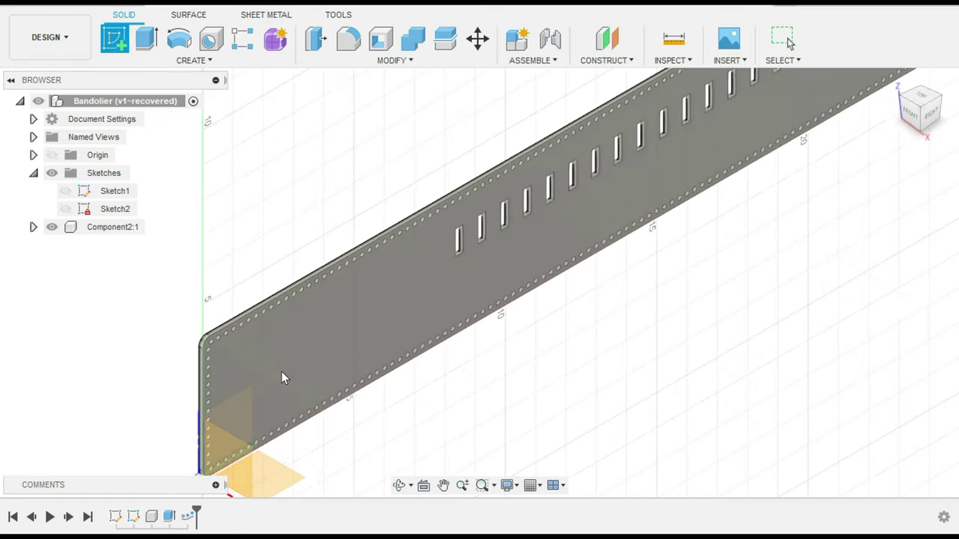
{"action": "left_click", "coordinate": [275, 371]}
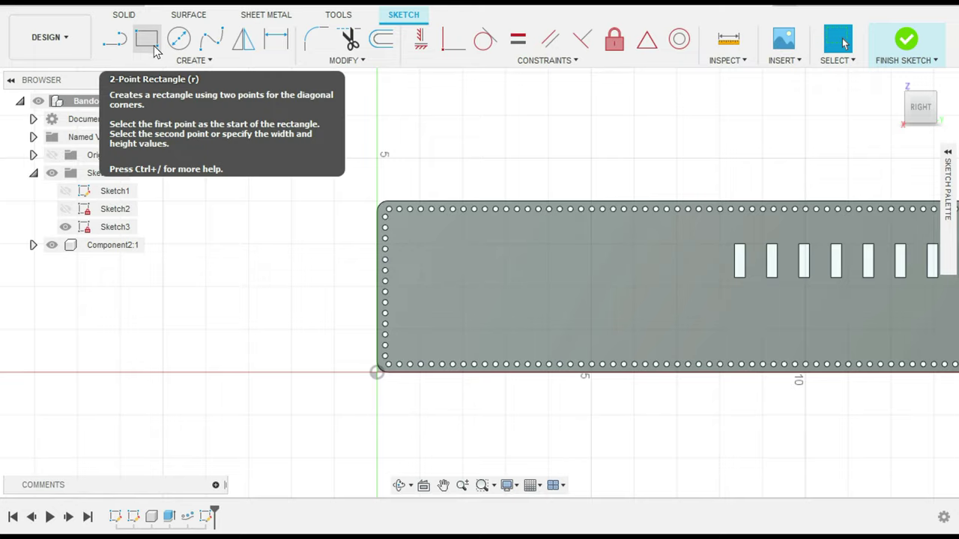
{"action": "left_click", "coordinate": [148, 41]}
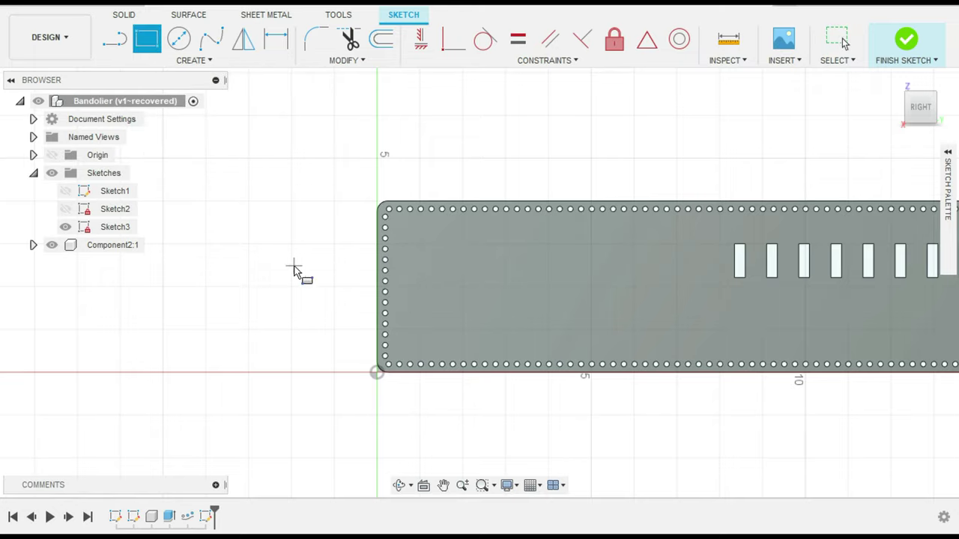
{"action": "left_click", "coordinate": [375, 286]}
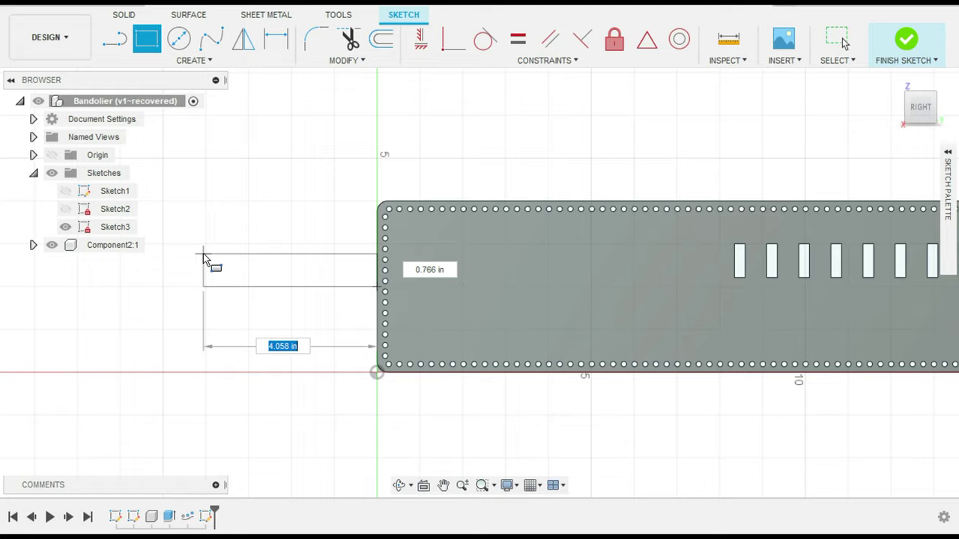
{"action": "type", "text": "bu"}
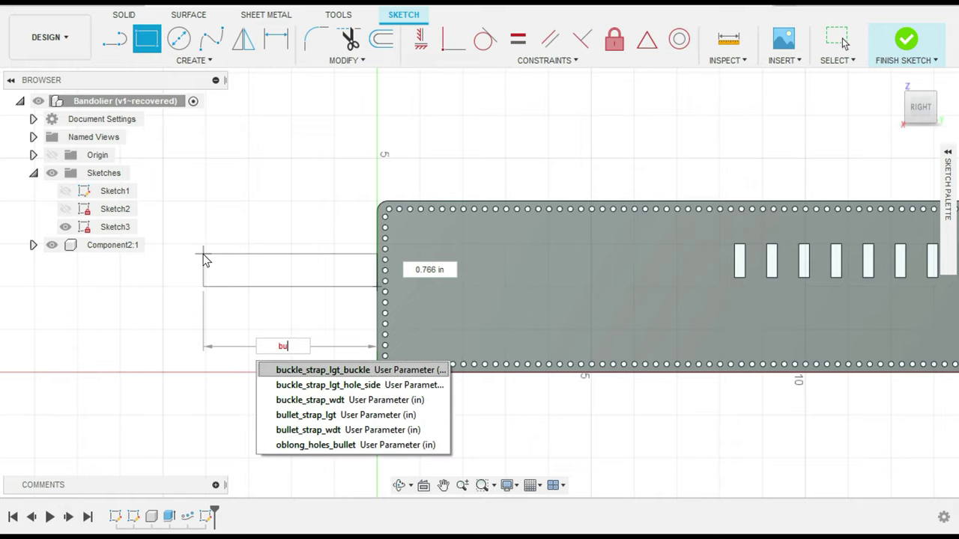
{"action": "key", "text": "Down"}
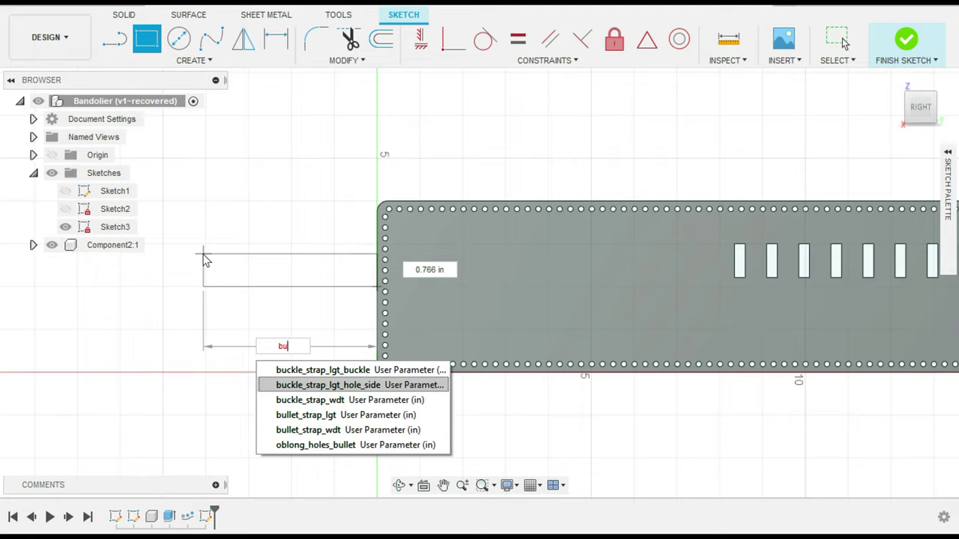
{"action": "key", "text": "Return"}
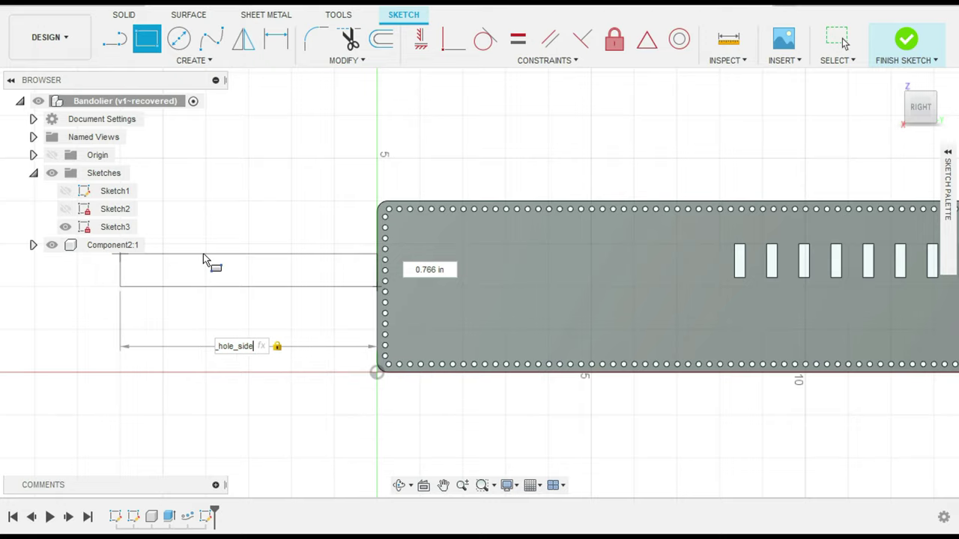
- Set the rectangle's height to the user parameter bullet_strap_wdt and finish the rectangle
{"action": "key", "text": "Tab"}
{"action": "type", "text": "st"}
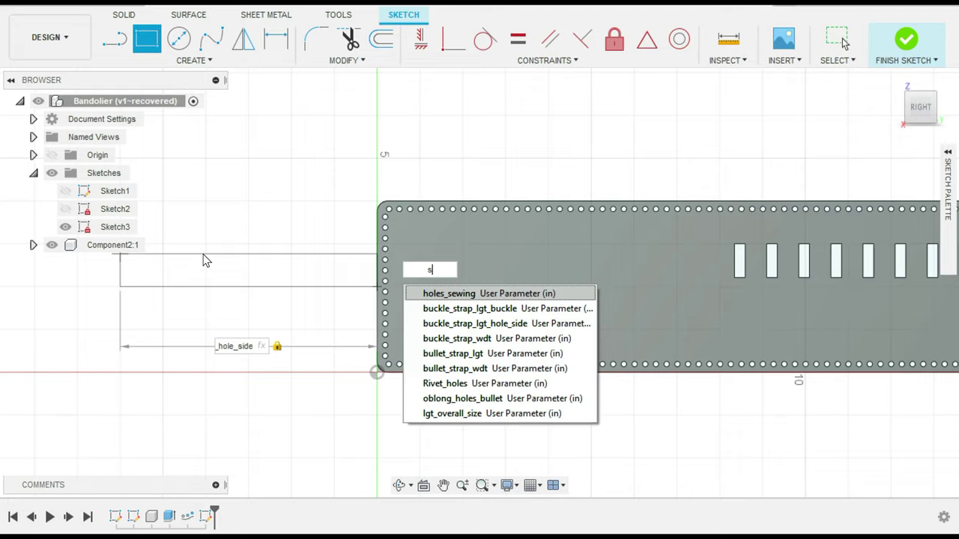
{"action": "key", "text": "BackSpace"}
{"action": "key", "text": "BackSpace"}
{"action": "type", "text": "st"}
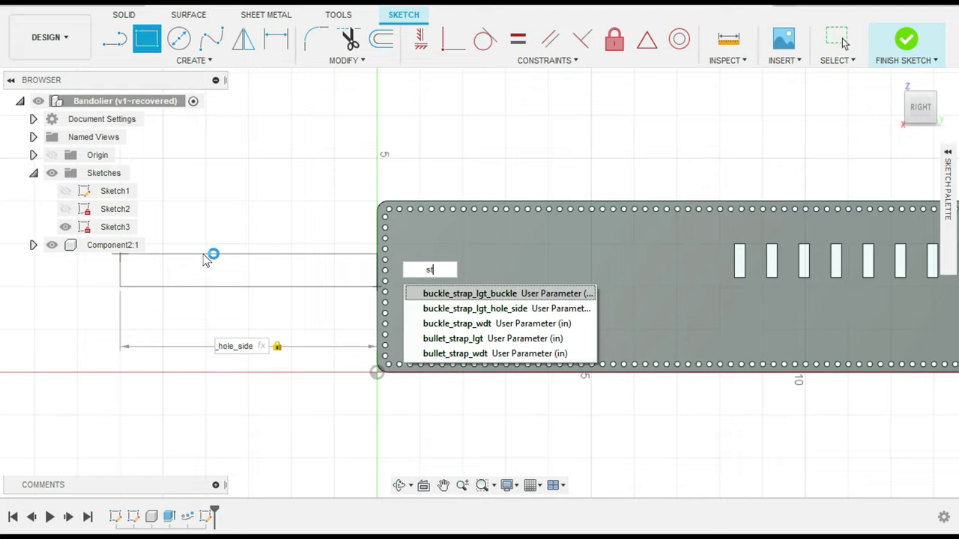
{"action": "key", "text": "Down"}
{"action": "key", "text": "Down"}
{"action": "key", "text": "Down"}
{"action": "key", "text": "Down"}
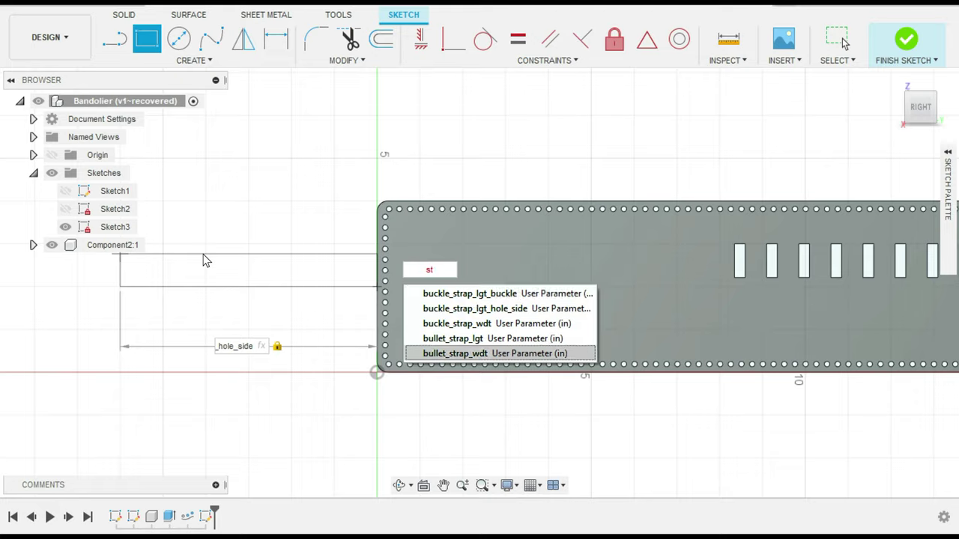
{"action": "key", "text": "Return"}
{"action": "key", "text": "Return"}
{"action": "key", "text": "Escape"}
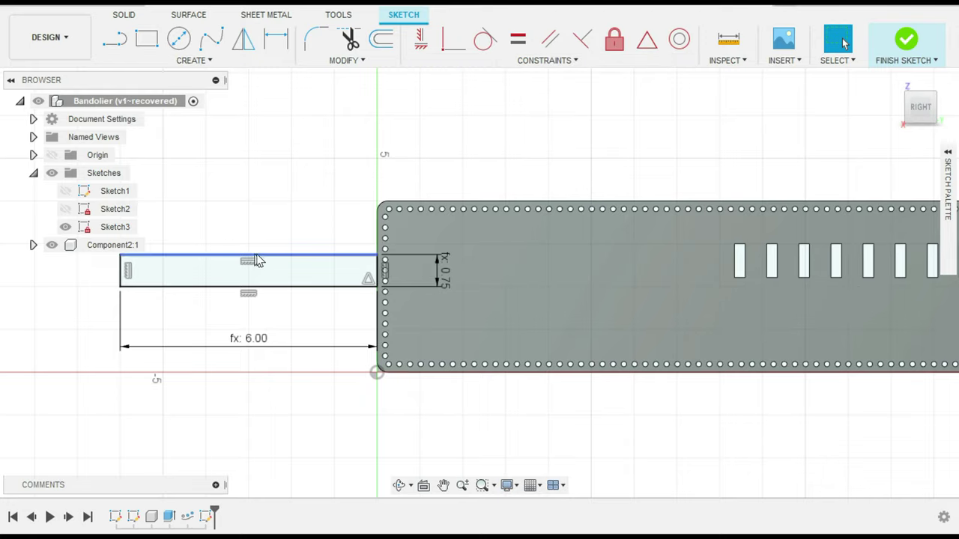
- Fillet both corners at the rectangle's free end with a 0.20 in radius
{"action": "left_click", "coordinate": [295, 256]}
{"action": "left_click", "coordinate": [177, 40]}
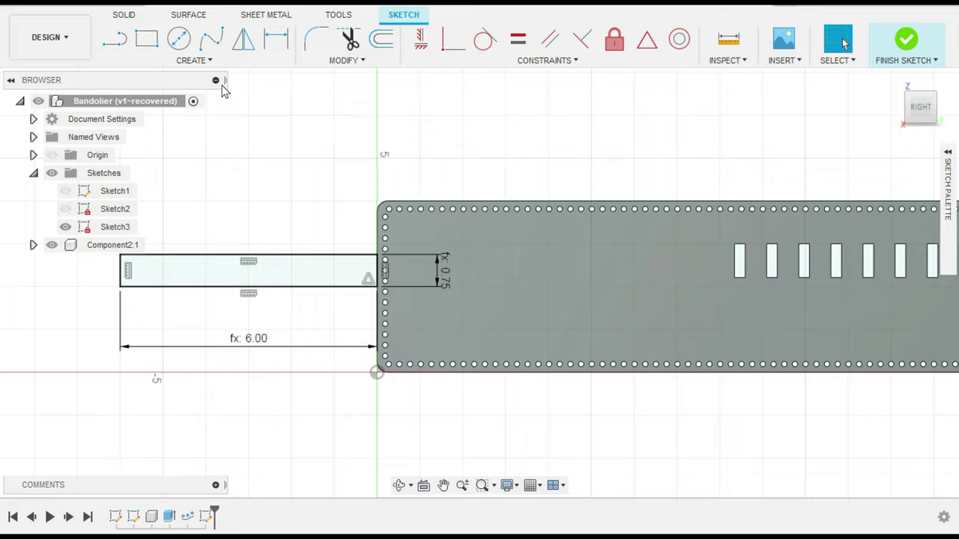
{"action": "left_click", "coordinate": [317, 39]}
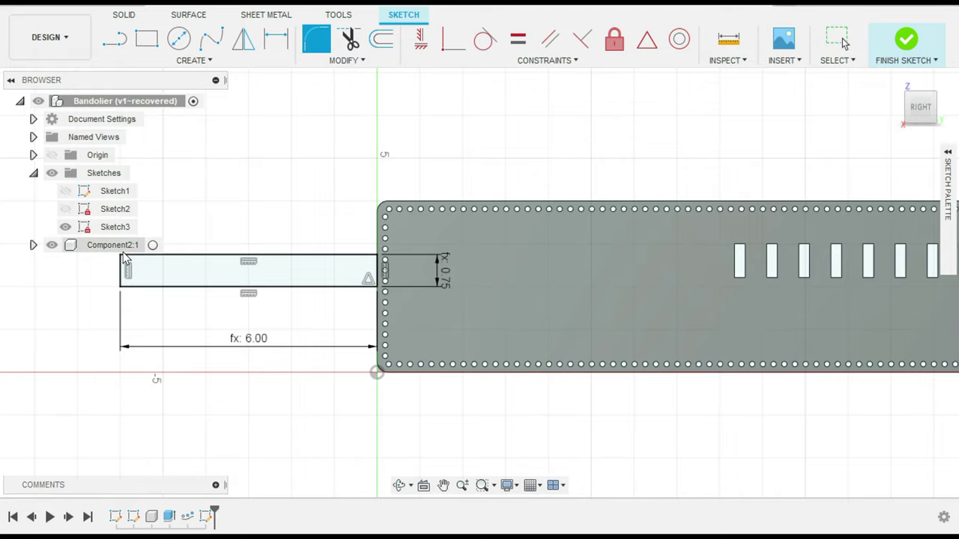
{"action": "scroll", "coordinate": [125, 266], "scroll_direction": "up", "scroll_amount": 5}
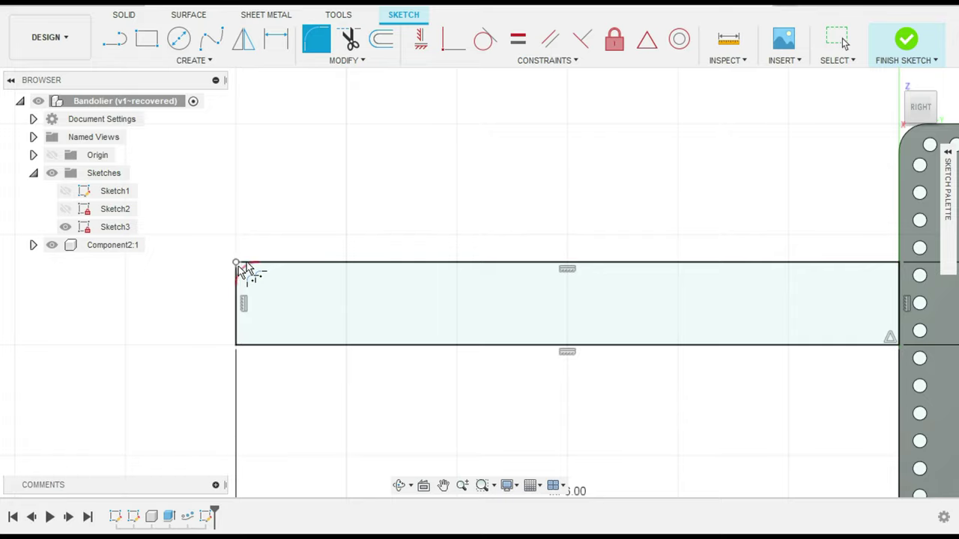
{"action": "left_click", "coordinate": [249, 268]}
{"action": "left_click", "coordinate": [249, 267]}
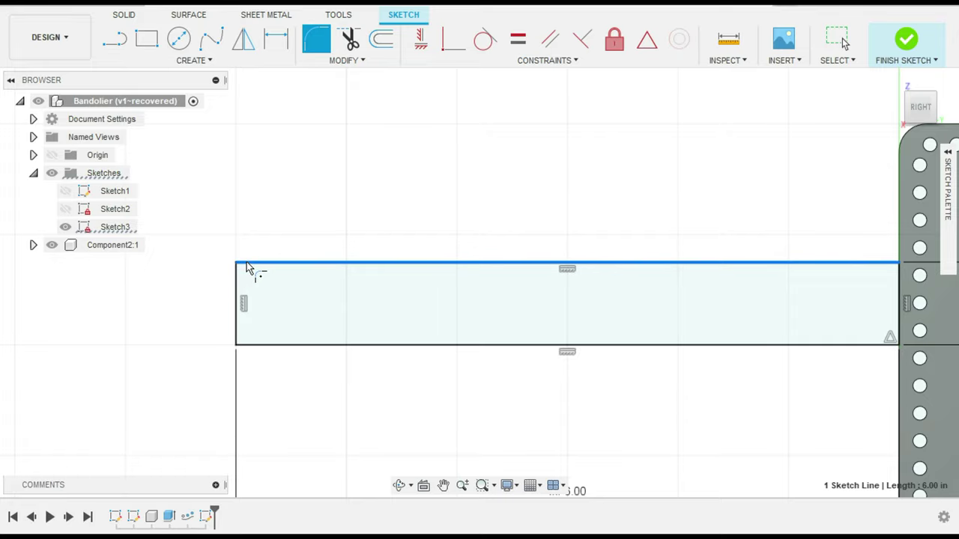
{"action": "left_click", "coordinate": [237, 300]}
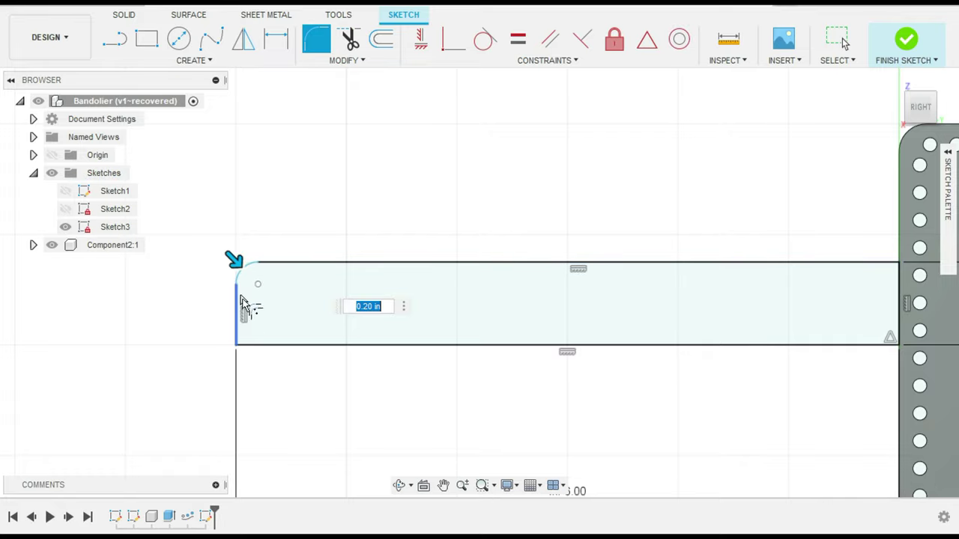
{"action": "left_click", "coordinate": [238, 347]}
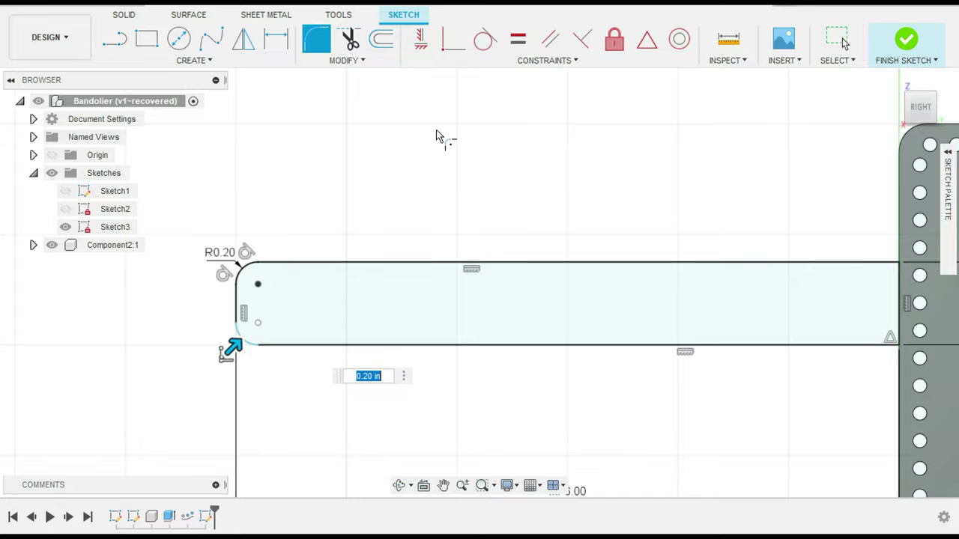
{"action": "key", "text": "Return"}
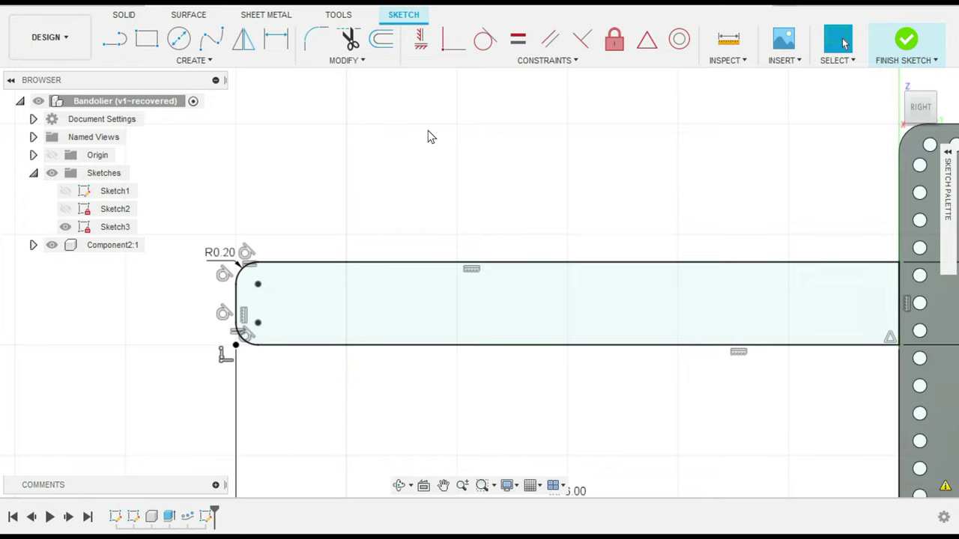
{"action": "left_click", "coordinate": [258, 324]}
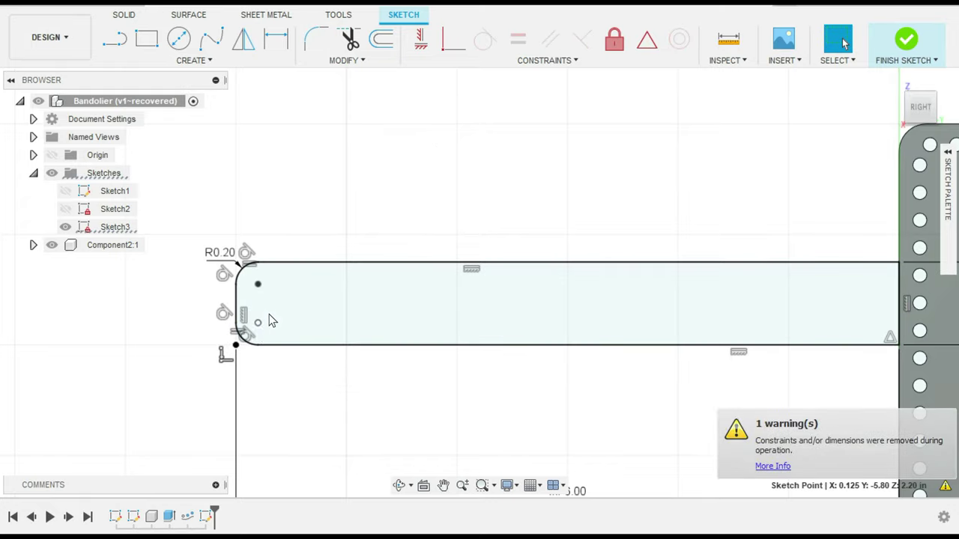
{"action": "left_click", "coordinate": [280, 313]}
{"action": "scroll", "coordinate": [422, 132], "scroll_direction": "up", "scroll_amount": 3}
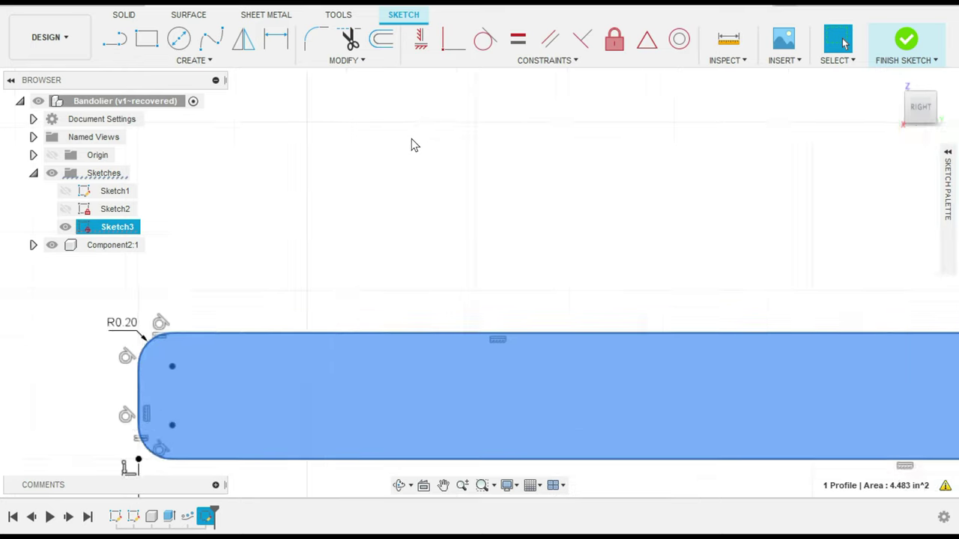
{"action": "scroll", "coordinate": [413, 142], "scroll_direction": "down", "scroll_amount": 4}
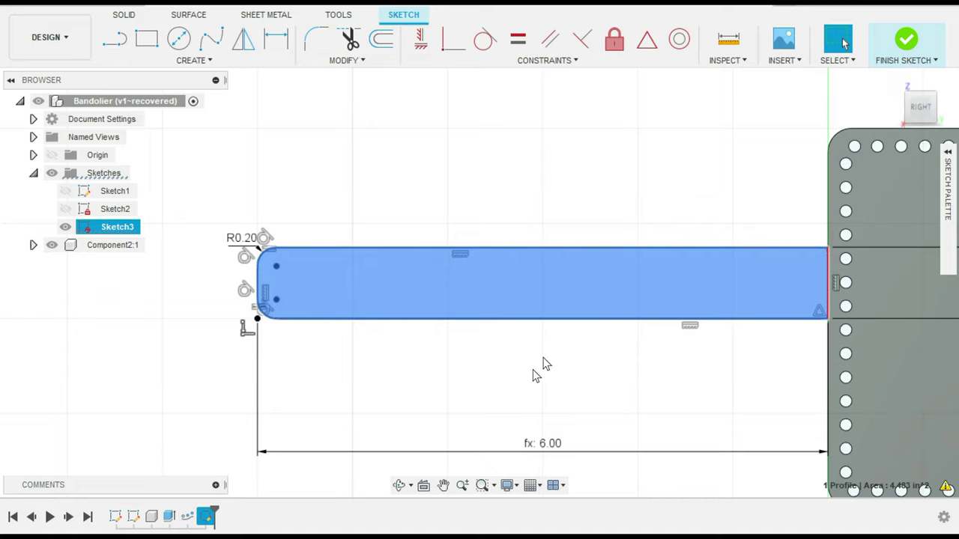
{"action": "scroll", "coordinate": [749, 275], "scroll_direction": "up", "scroll_amount": 2}
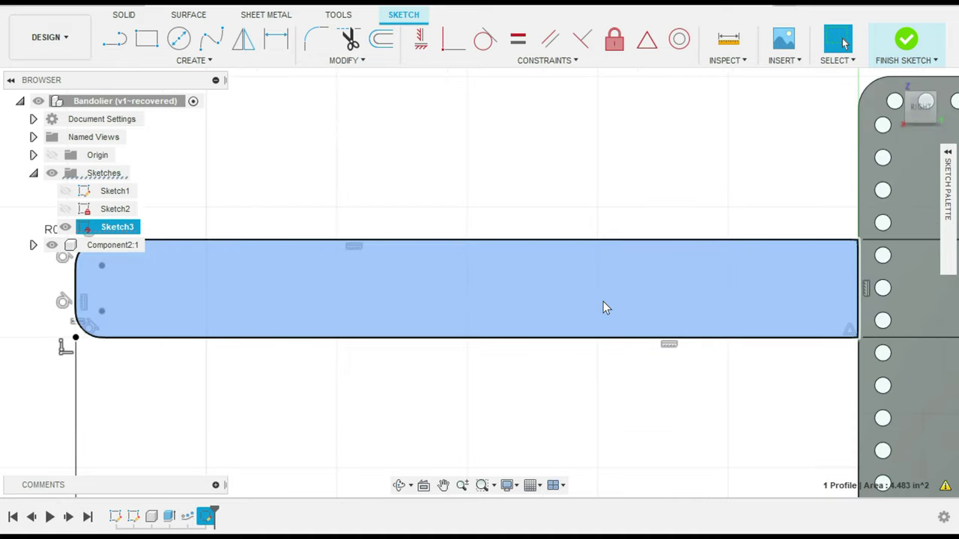
{"action": "scroll", "coordinate": [603, 302], "scroll_direction": "down", "scroll_amount": 4}
{"action": "left_click", "coordinate": [592, 293]}
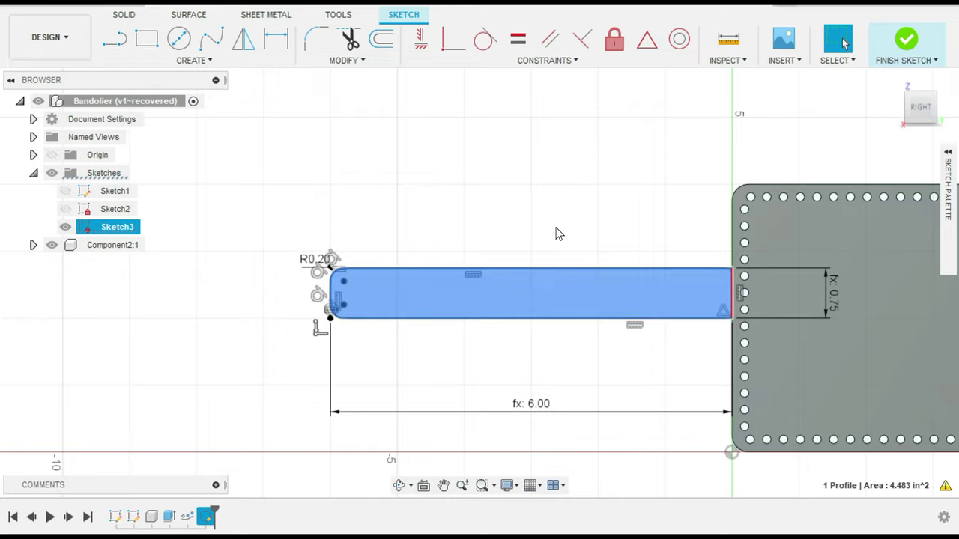
{"action": "left_click", "coordinate": [534, 281]}
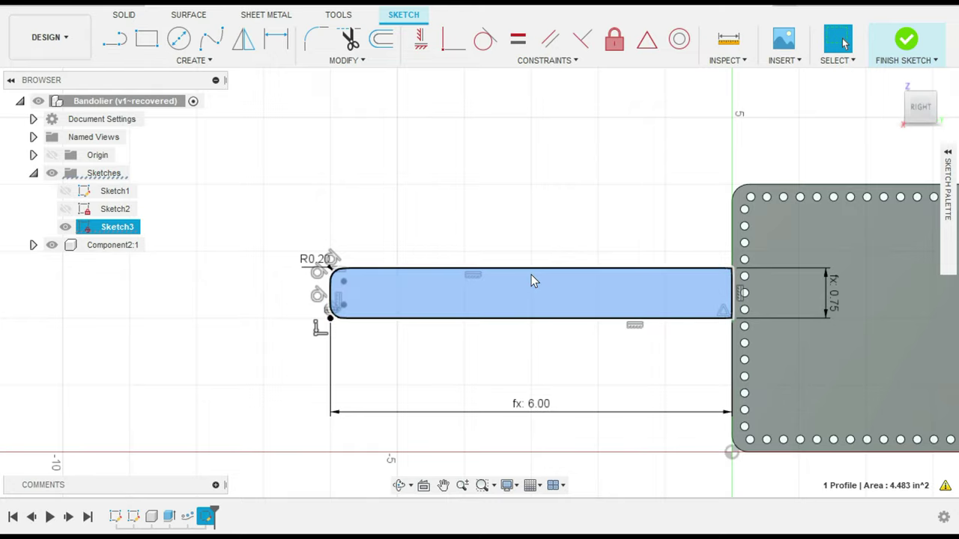
{"action": "left_click", "coordinate": [676, 288]}
{"action": "left_click", "coordinate": [674, 310]}
{"action": "left_click", "coordinate": [564, 285]}
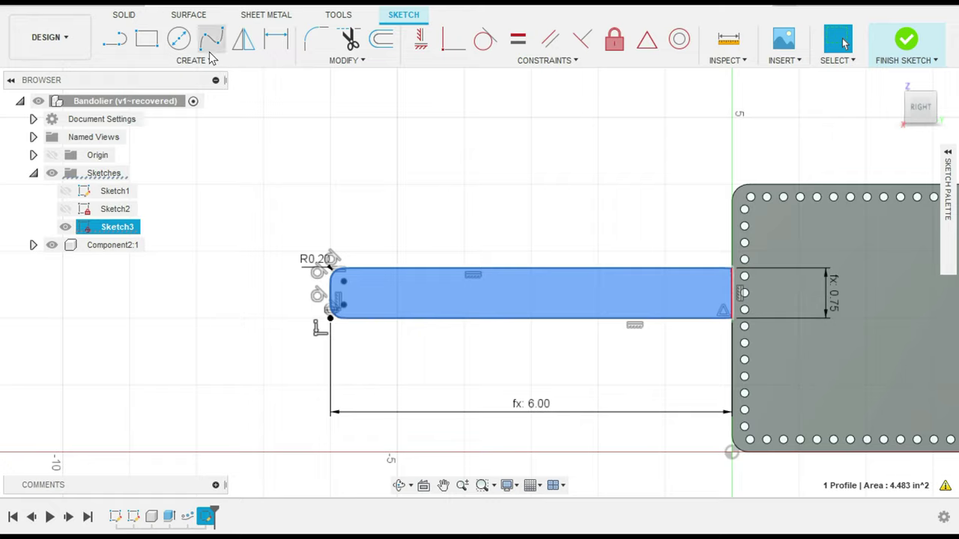
- Draw a horizontal line about 3.10 in long from the midpoint of the strap's rounded end toward the bandolier body
{"action": "left_click", "coordinate": [115, 39]}
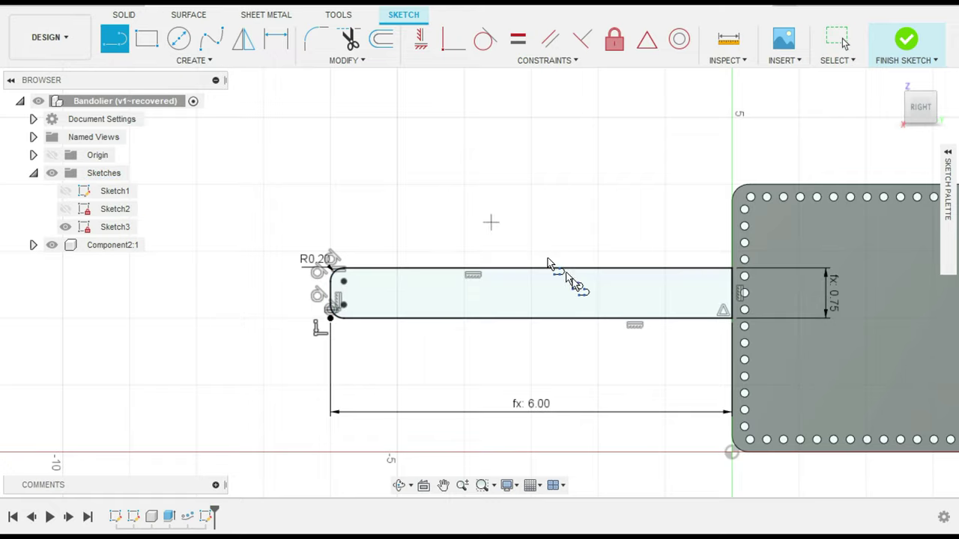
{"action": "left_click", "coordinate": [330, 293]}
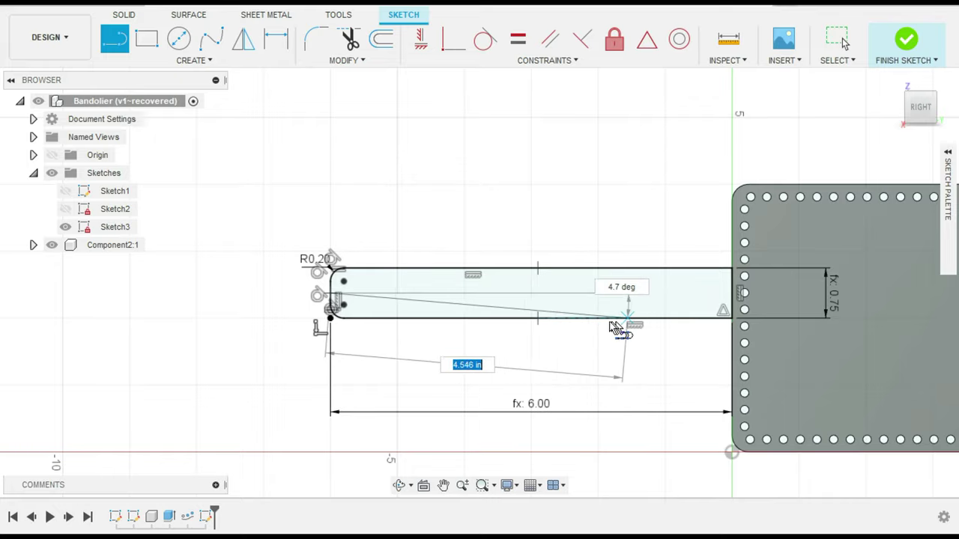
{"action": "left_click", "coordinate": [537, 293]}
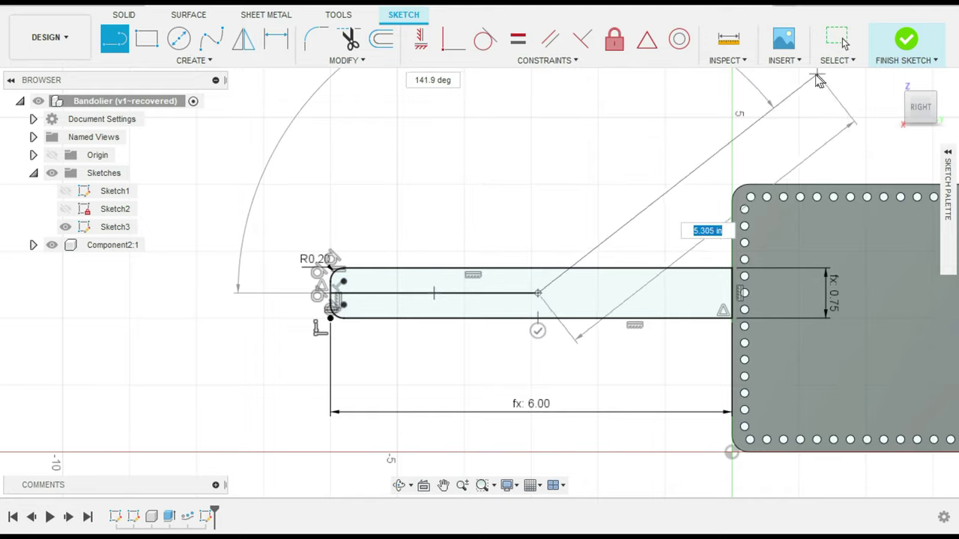
{"action": "key", "text": "Escape"}
- Convert the horizontal centre line inside the strap to construction geometry
{"action": "left_click", "coordinate": [948, 152]}
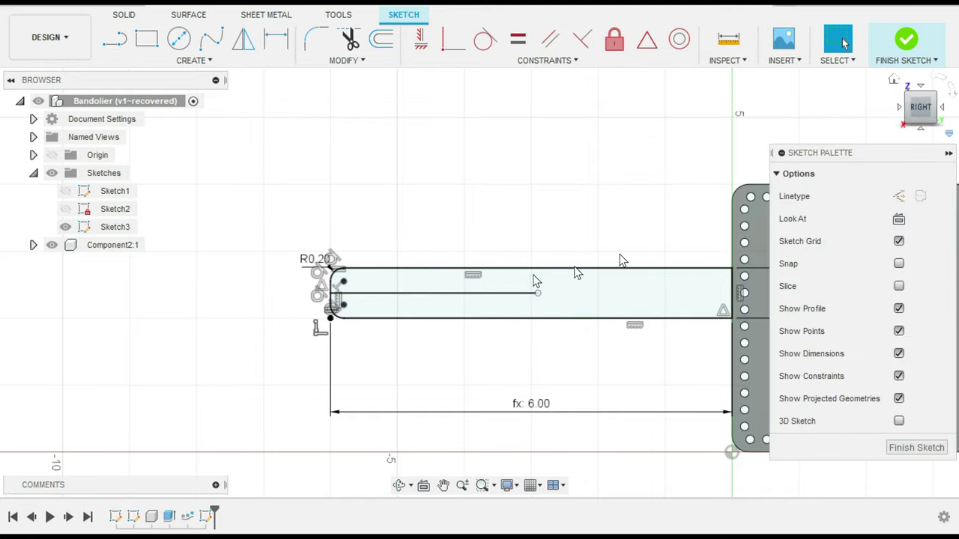
{"action": "left_click", "coordinate": [471, 293]}
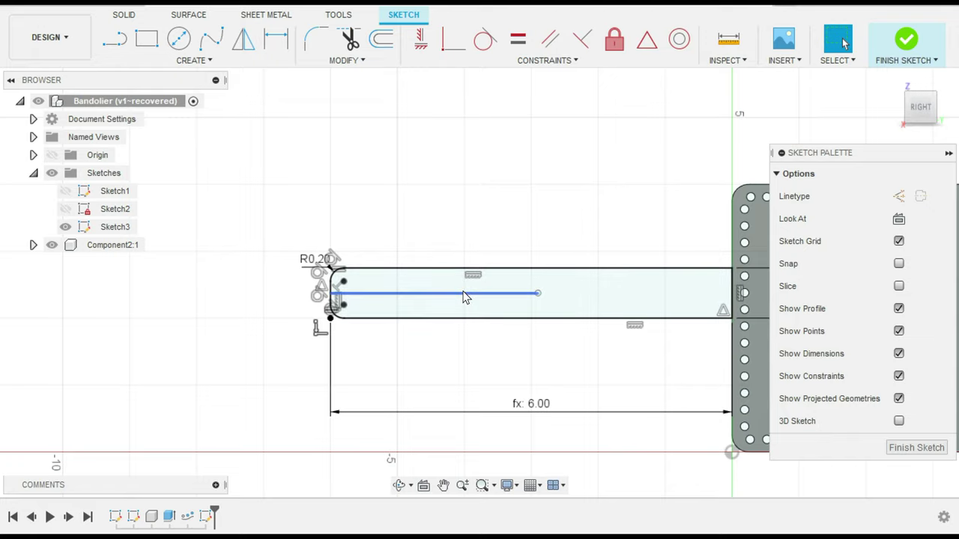
{"action": "left_click", "coordinate": [899, 196]}
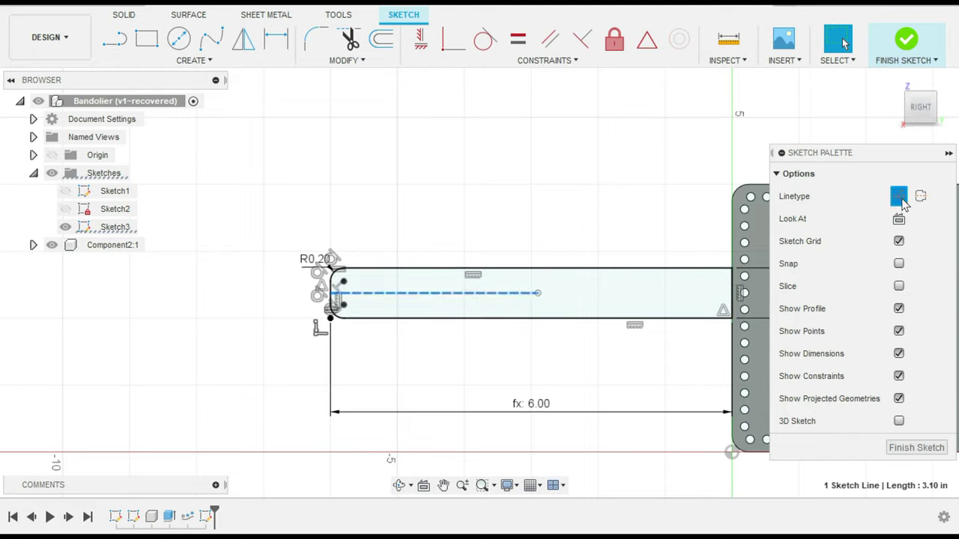
{"action": "left_click", "coordinate": [949, 152]}
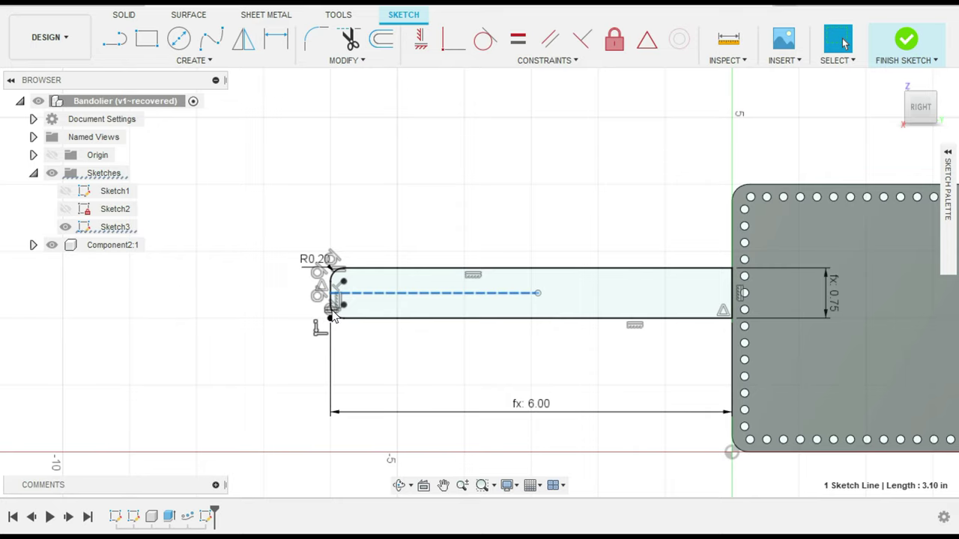
- Draw a vertical line 0.75 in long across the strap's full width, through the inner end of the dashed centre line
{"action": "scroll", "coordinate": [334, 314], "scroll_direction": "up", "scroll_amount": 1}
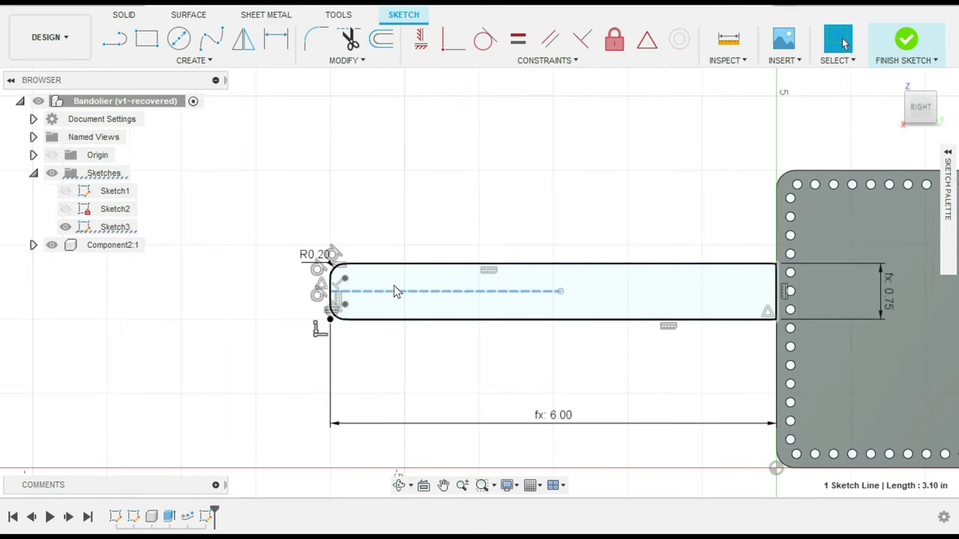
{"action": "left_click", "coordinate": [115, 39]}
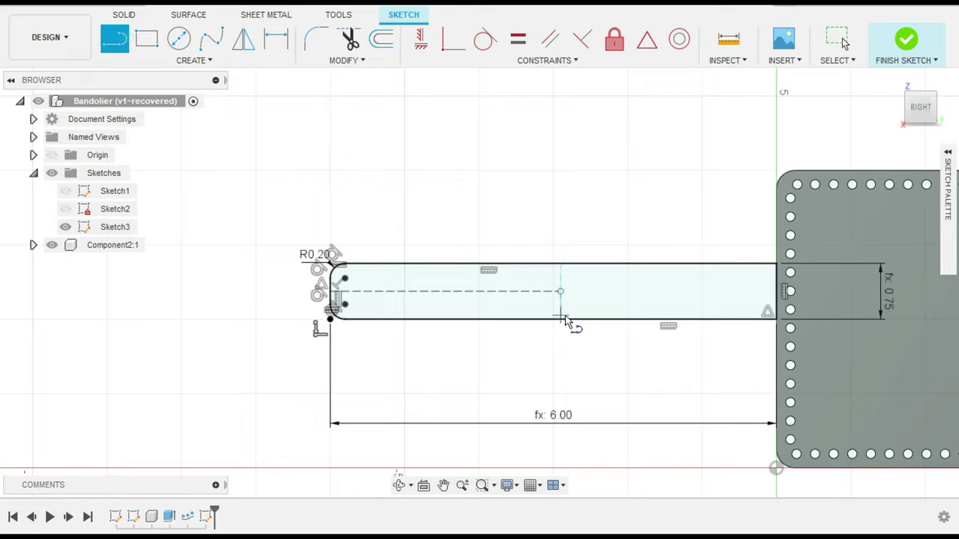
{"action": "left_click", "coordinate": [561, 320]}
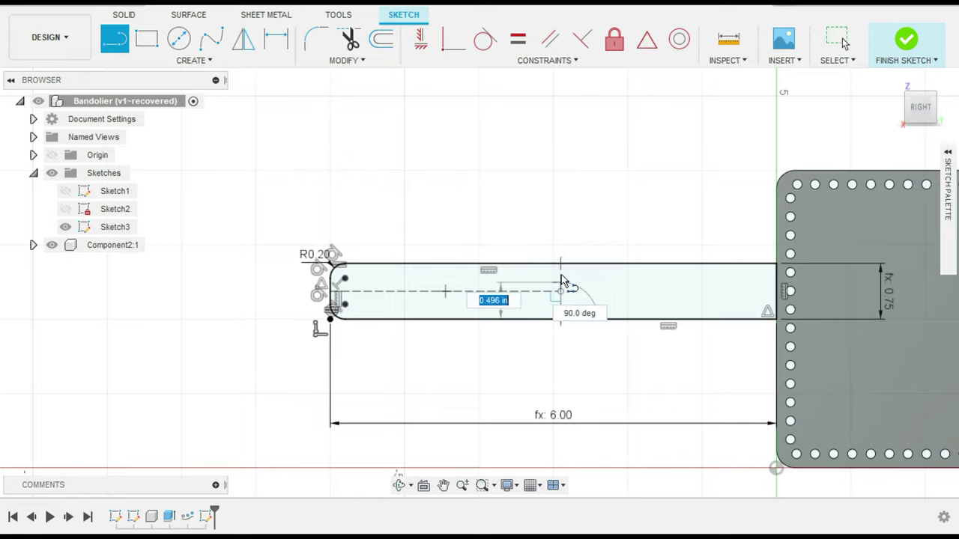
{"action": "left_click", "coordinate": [561, 264]}
{"action": "key", "text": "Escape"}
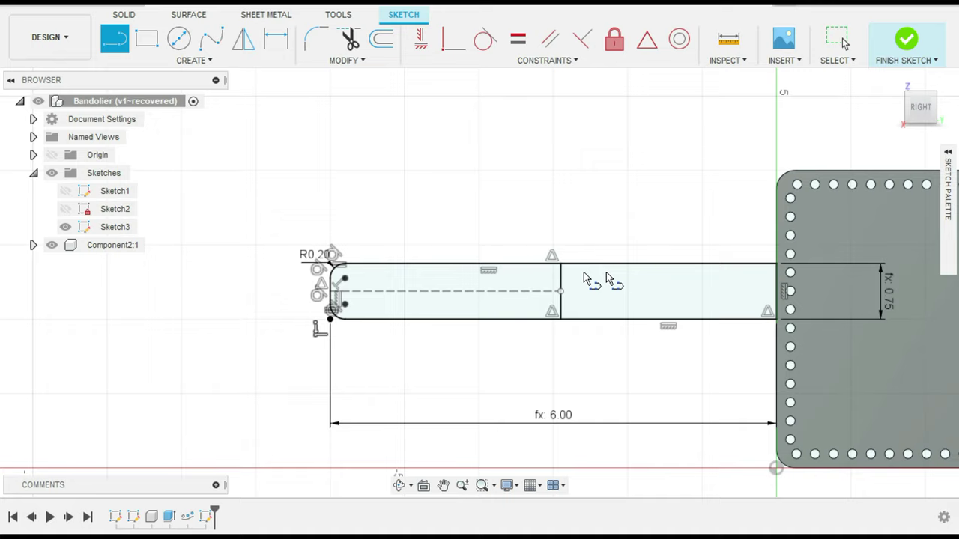
- Convert the vertical line across the strap to construction geometry
{"action": "left_click", "coordinate": [948, 157]}
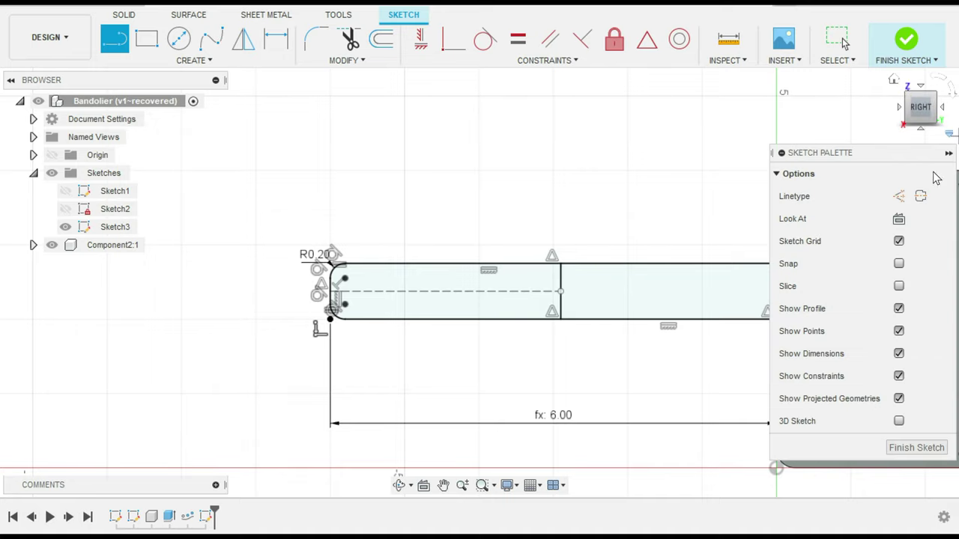
{"action": "left_click", "coordinate": [900, 197]}
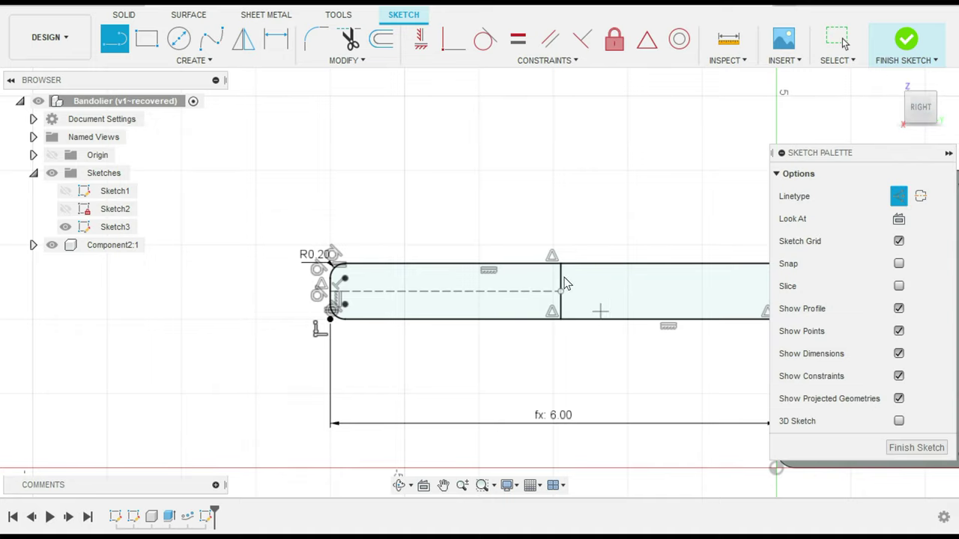
{"action": "key", "text": "Escape"}
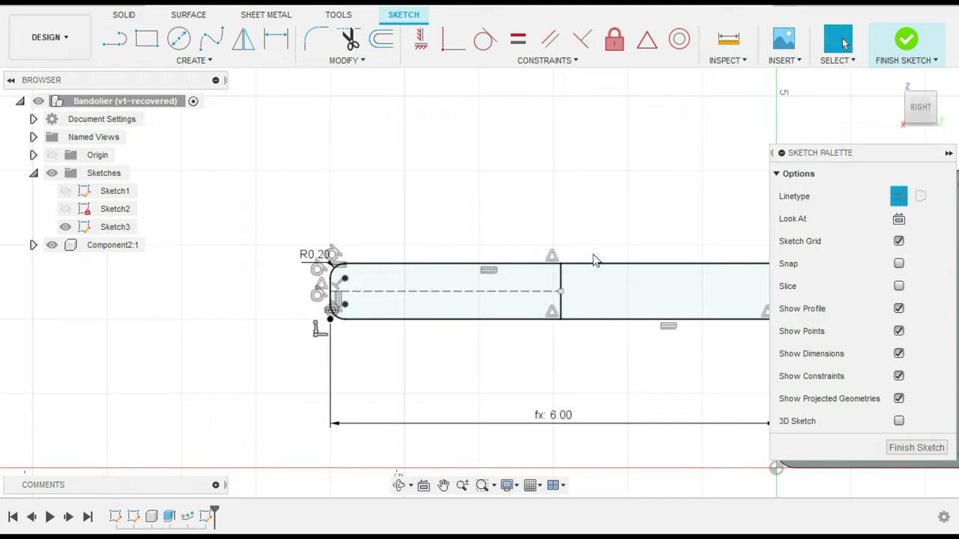
{"action": "left_click", "coordinate": [561, 277]}
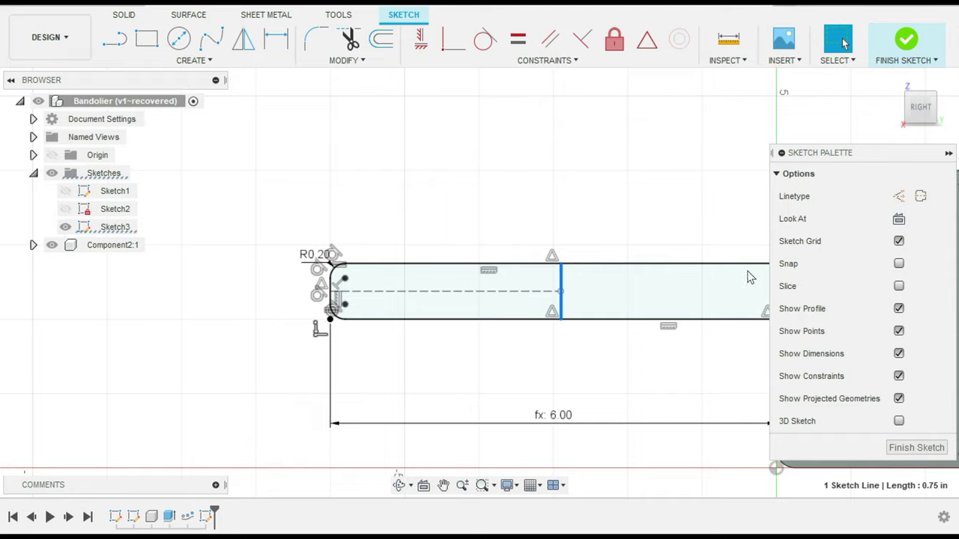
{"action": "left_click", "coordinate": [899, 195]}
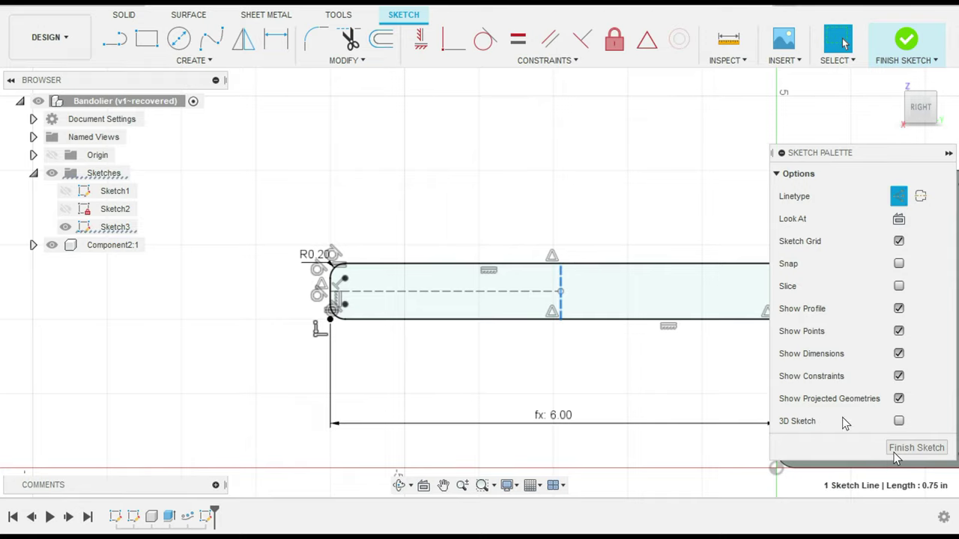
{"action": "left_click", "coordinate": [571, 225]}
- Try to make the vertical construction line collinear with the strap's edge at the bandolier body
{"action": "scroll", "coordinate": [669, 245], "scroll_direction": "up", "scroll_amount": 2}
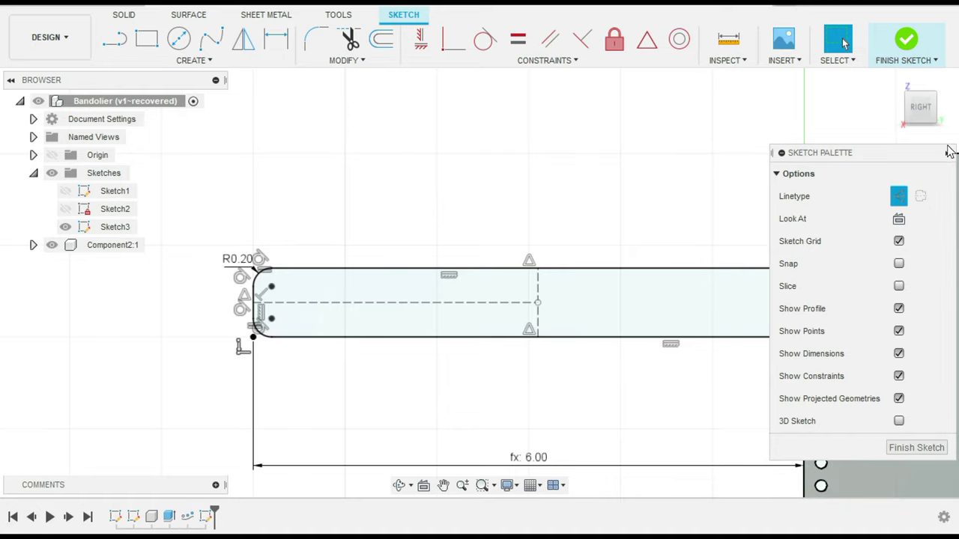
{"action": "scroll", "coordinate": [576, 211], "scroll_direction": "up", "scroll_amount": 1}
{"action": "scroll", "coordinate": [869, 146], "scroll_direction": "down", "scroll_amount": 2}
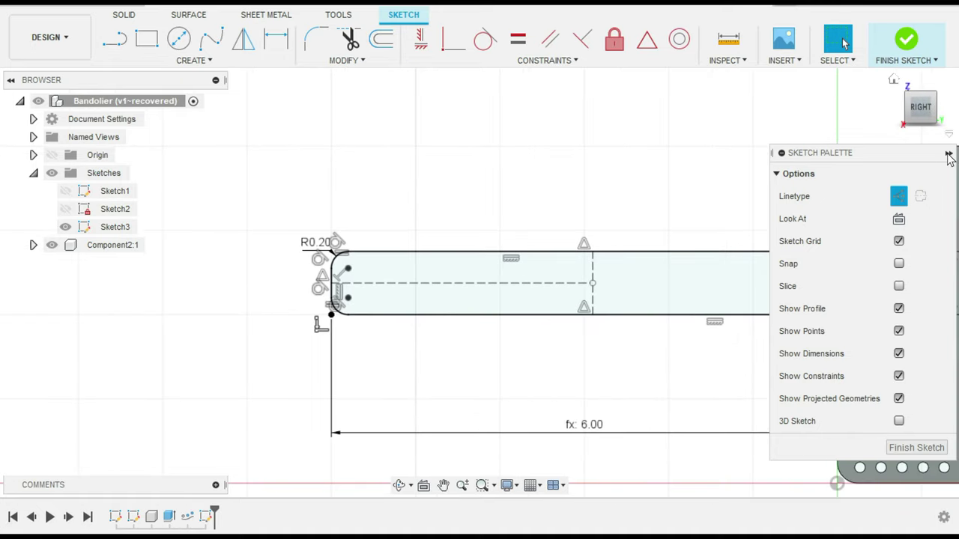
{"action": "left_click", "coordinate": [949, 154]}
{"action": "middle_click_drag", "start_coordinate": [732, 192], "coordinate": [664, 201]}
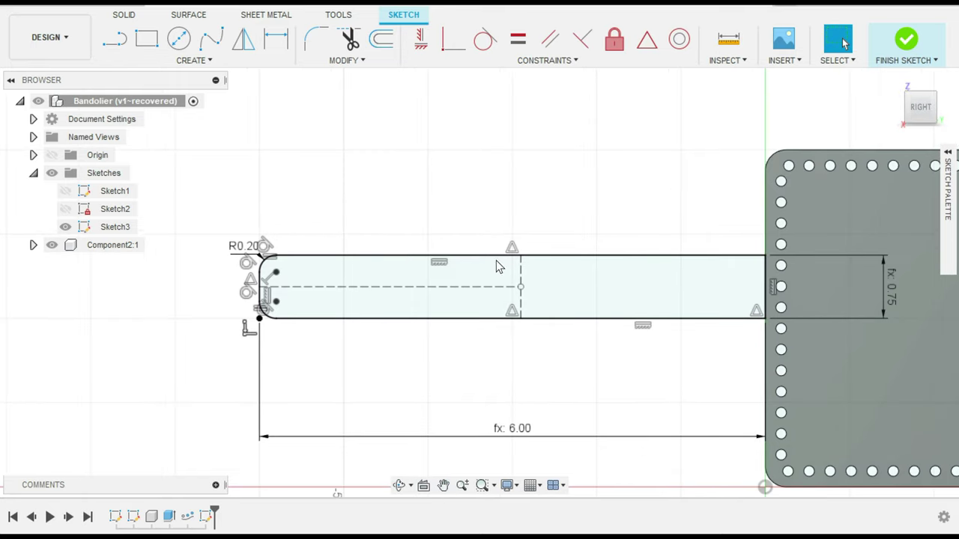
{"action": "left_click", "coordinate": [521, 283]}
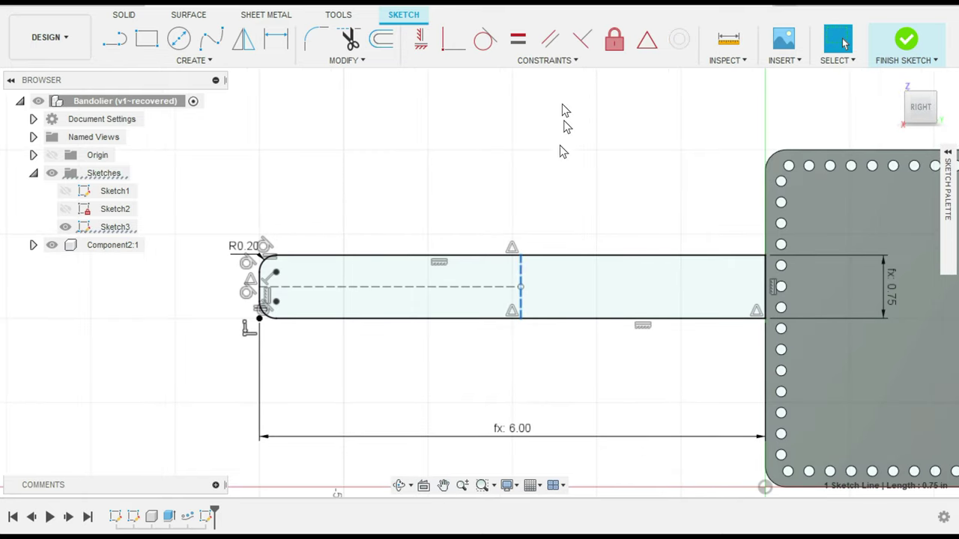
{"action": "left_click", "coordinate": [570, 62]}
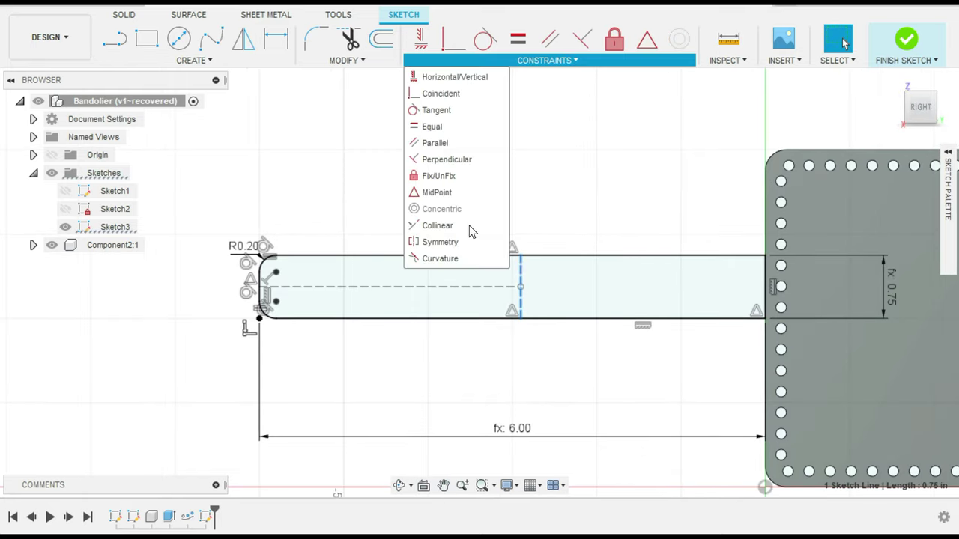
{"action": "left_click", "coordinate": [438, 228]}
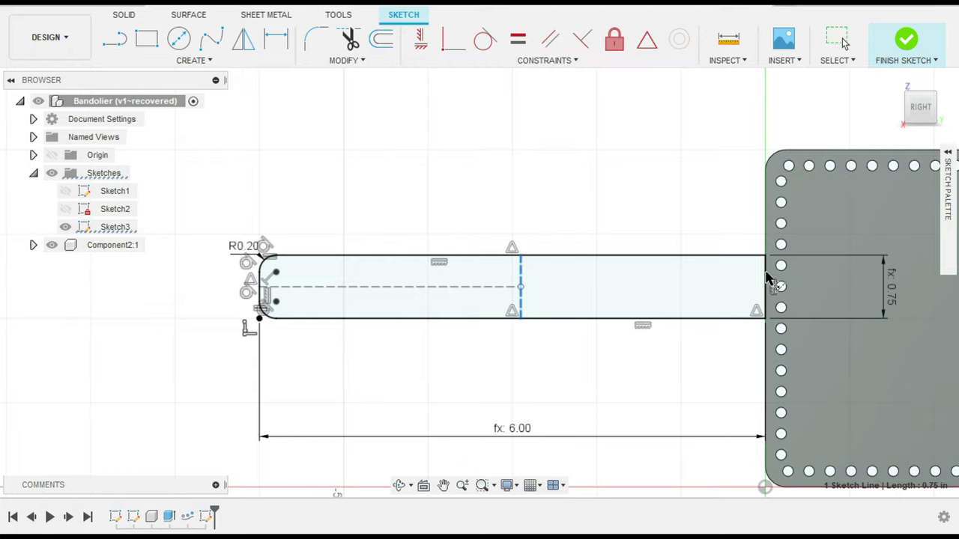
{"action": "left_click", "coordinate": [763, 304]}
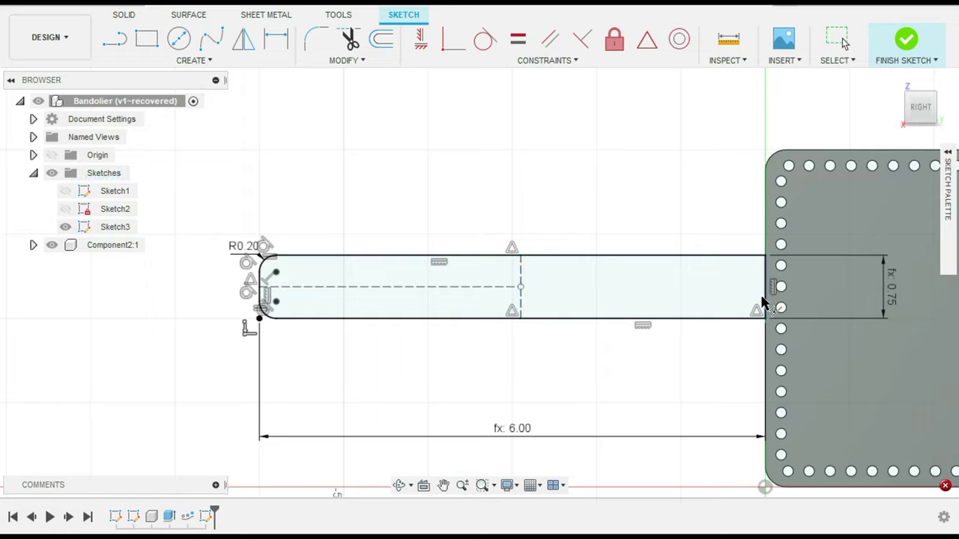
{"action": "left_click", "coordinate": [765, 289]}
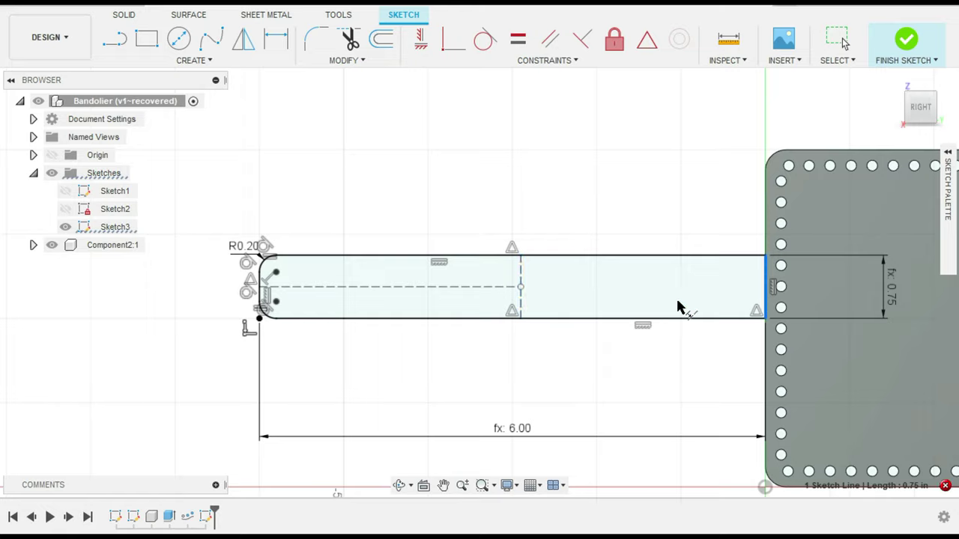
{"action": "left_click", "coordinate": [520, 284]}
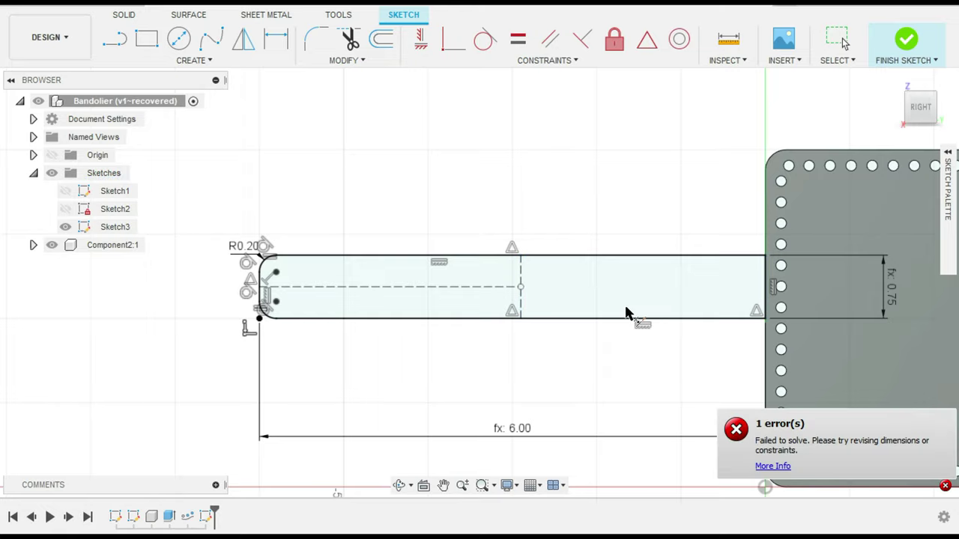
- Change the vertical construction line across the strap back to normal geometry
{"action": "left_click", "coordinate": [521, 278]}
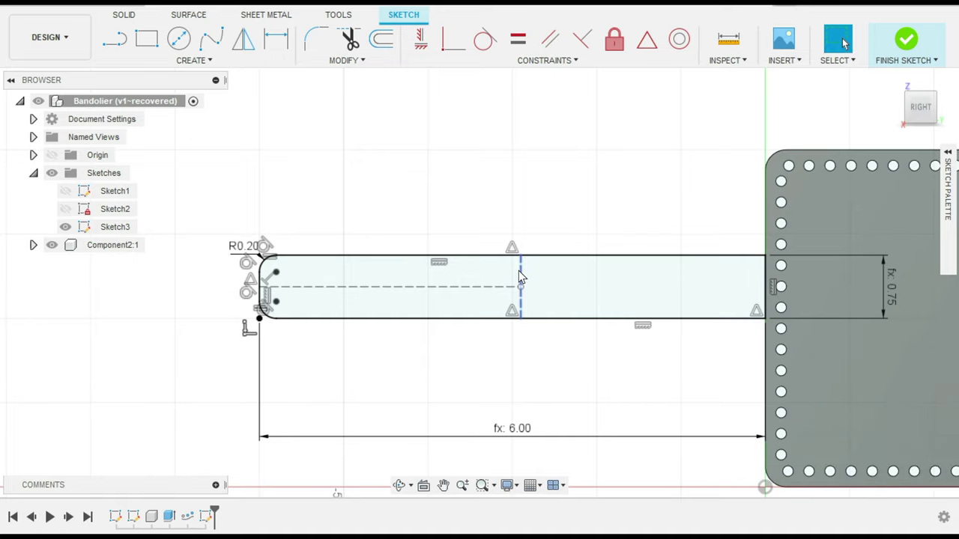
{"action": "left_click", "coordinate": [948, 154]}
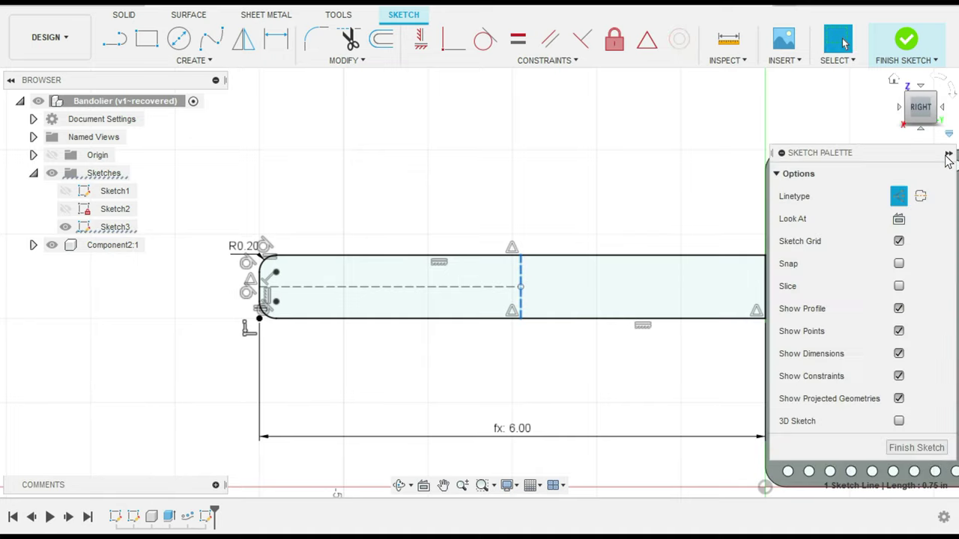
{"action": "left_click", "coordinate": [899, 197]}
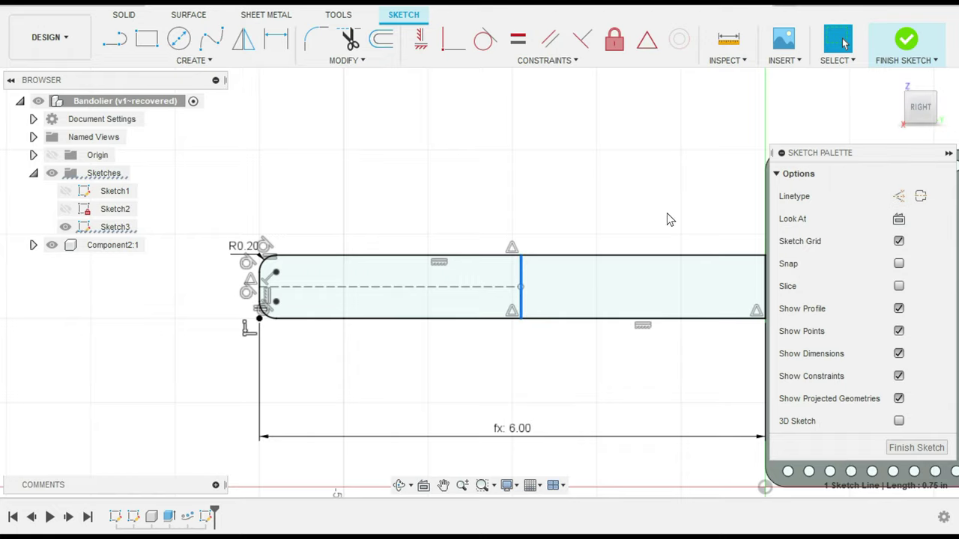
{"action": "left_click", "coordinate": [948, 154]}
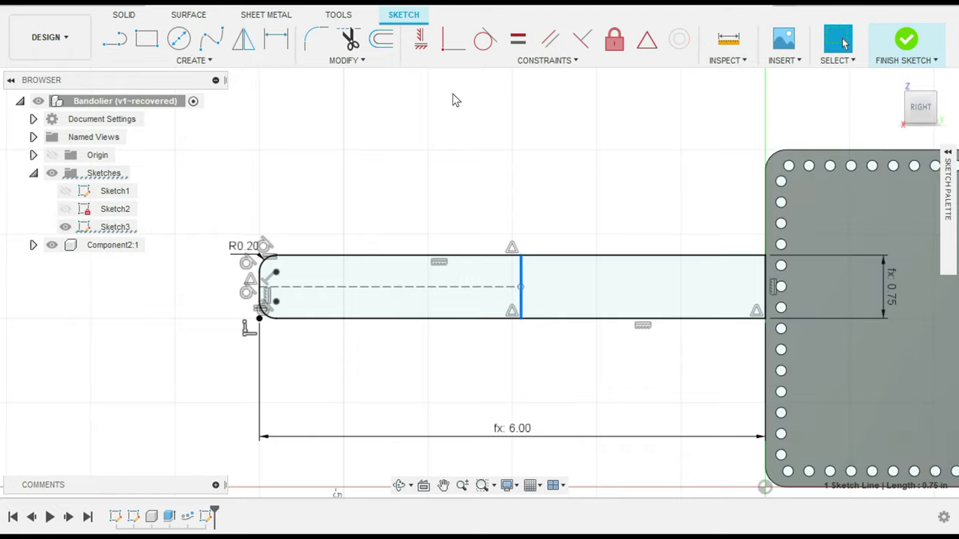
- Retry the Collinear constraint between the solid vertical line and the strap's body-side edge, and start a Tangent constraint on the line
{"action": "left_click", "coordinate": [540, 61]}
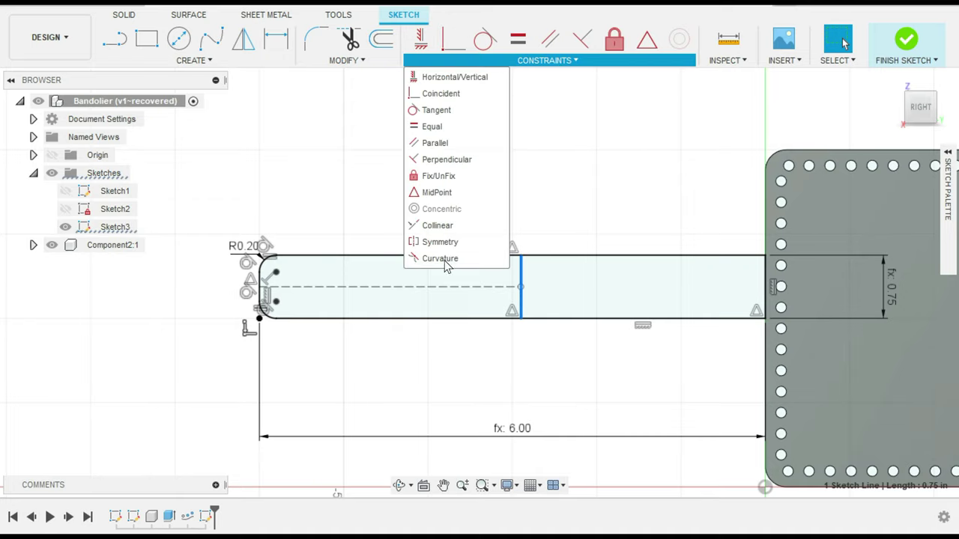
{"action": "left_click", "coordinate": [444, 225]}
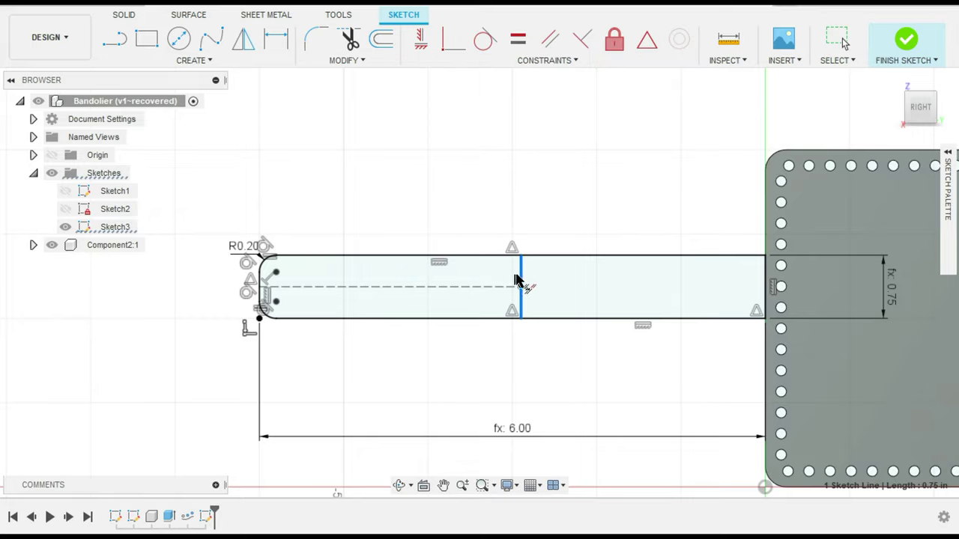
{"action": "left_click", "coordinate": [766, 280]}
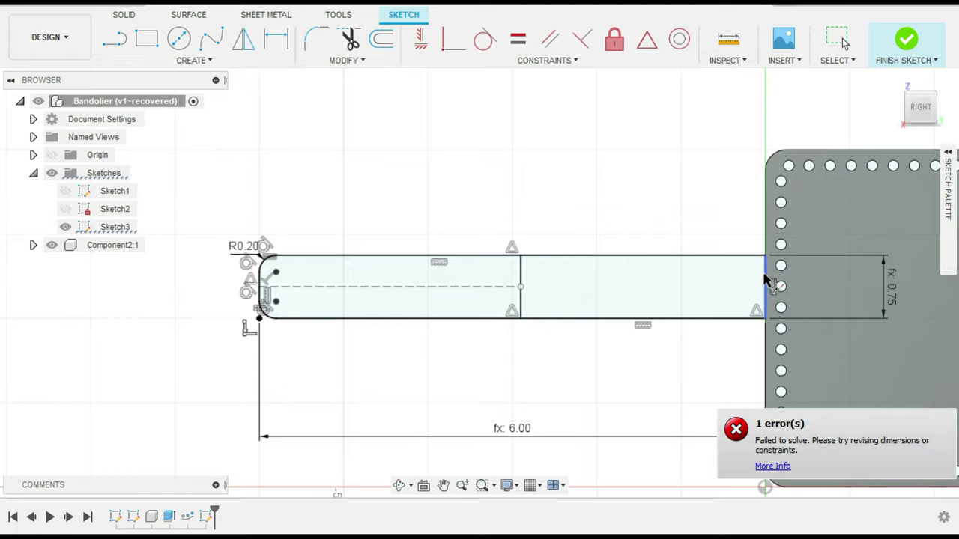
{"action": "left_click", "coordinate": [523, 283]}
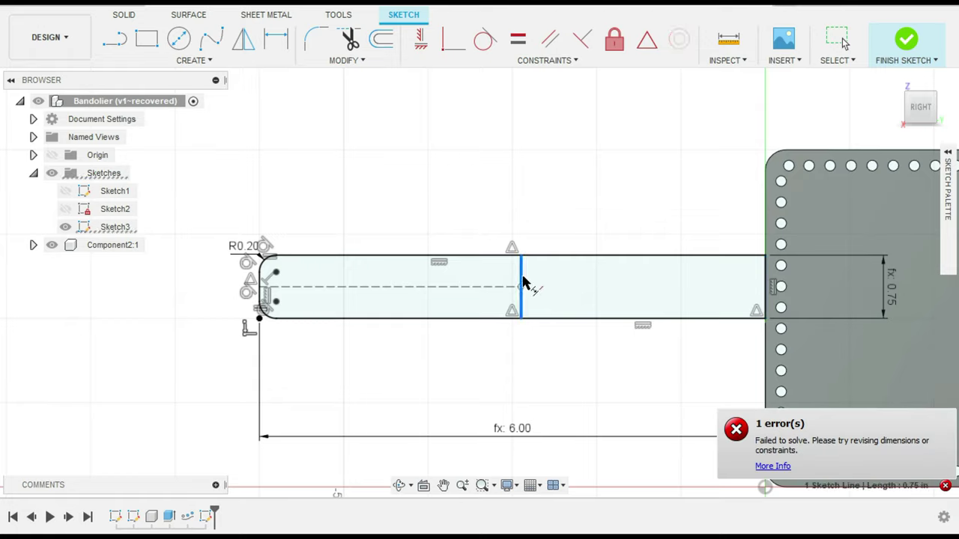
{"action": "left_click", "coordinate": [545, 63]}
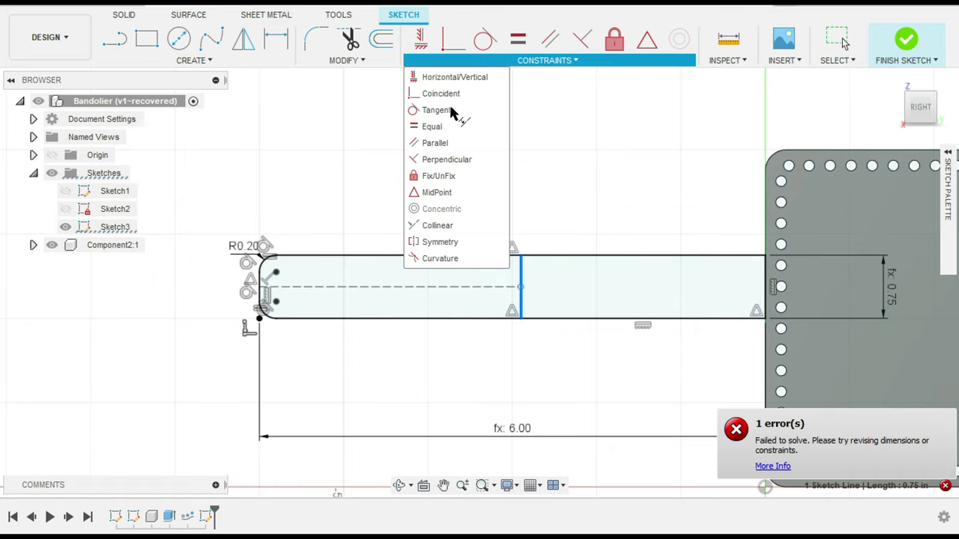
{"action": "left_click", "coordinate": [454, 113]}
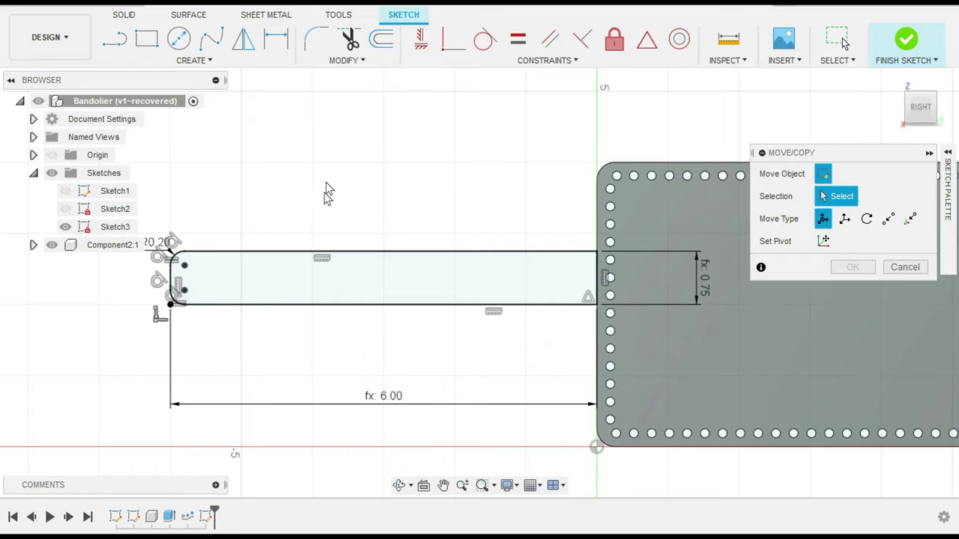
- Extrude the rounded strap profile 0.125 in as a new component
{"action": "key", "text": "e"}
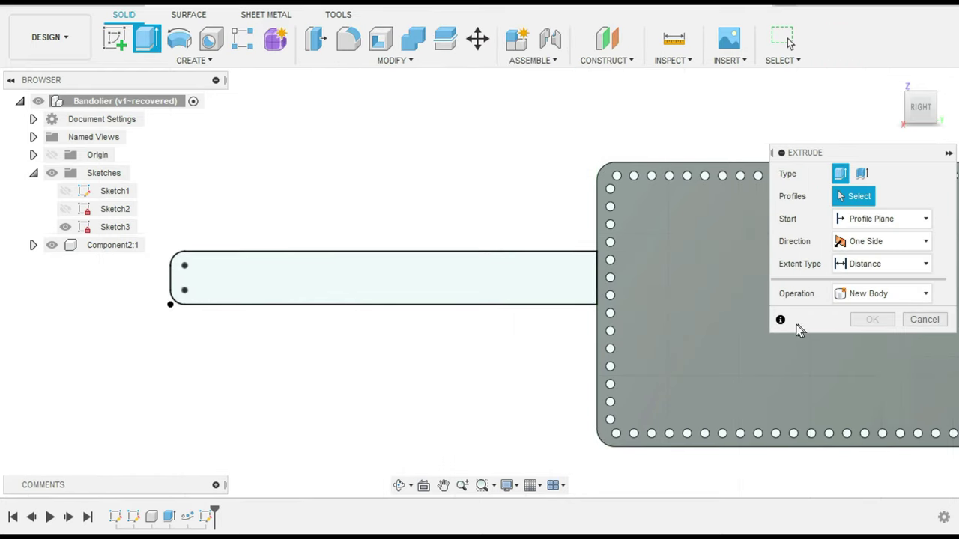
{"action": "left_click", "coordinate": [447, 292]}
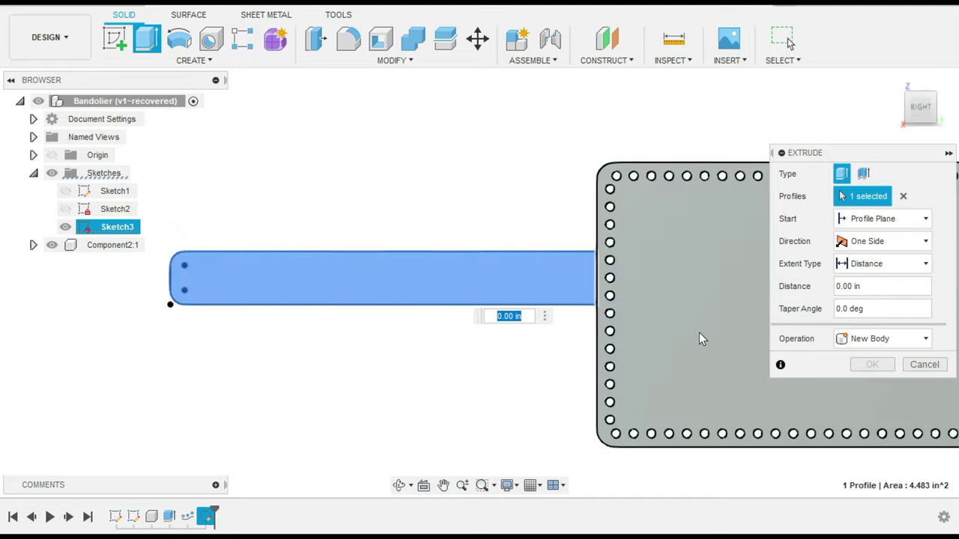
{"action": "key", "text": "BackSpace"}
{"action": "type", "text": ".125"}
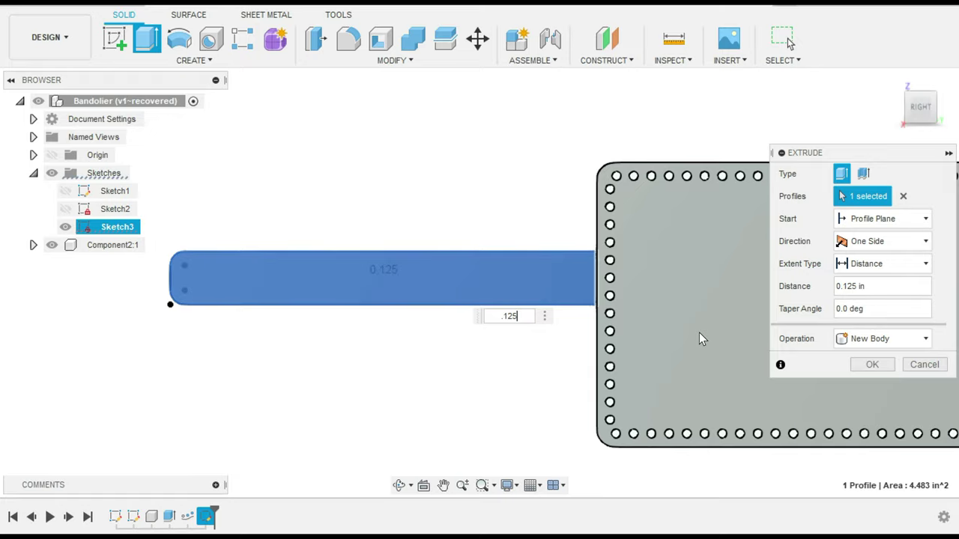
{"action": "left_click", "coordinate": [843, 339]}
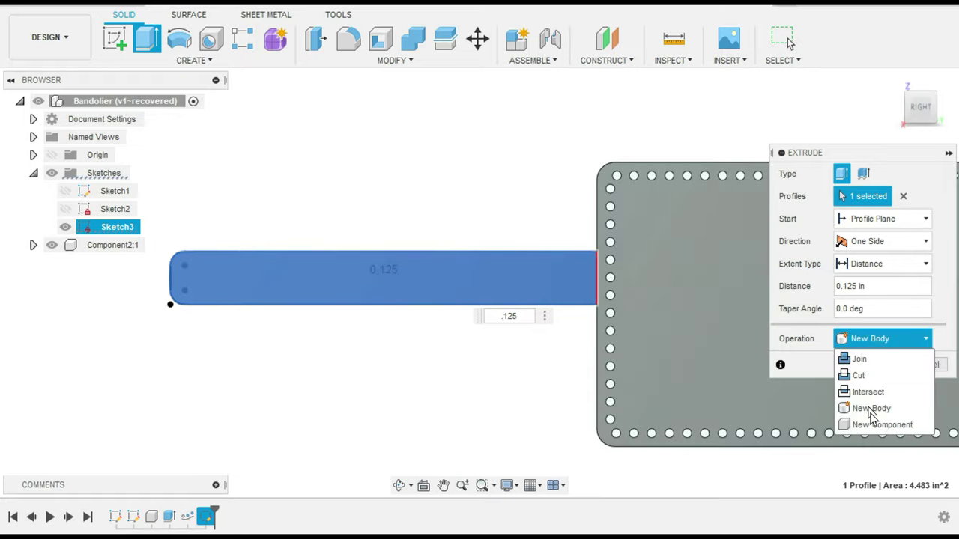
{"action": "left_click", "coordinate": [916, 341]}
{"action": "left_click", "coordinate": [877, 425]}
{"action": "left_click", "coordinate": [875, 369]}
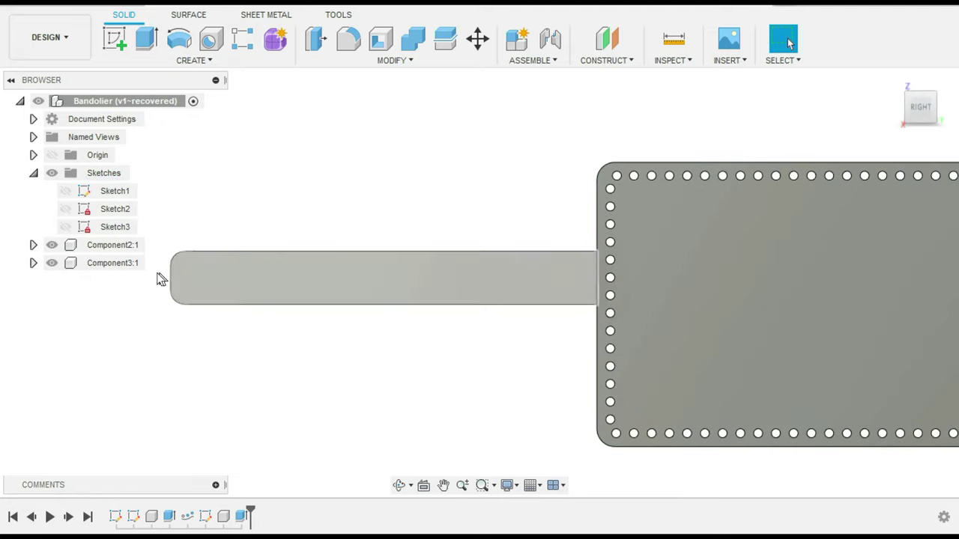
- Rename the new strap component to Hole Strap Side 6" and collapse the sketch list
{"action": "left_click", "coordinate": [109, 274]}
{"action": "double_click", "coordinate": [109, 273]}
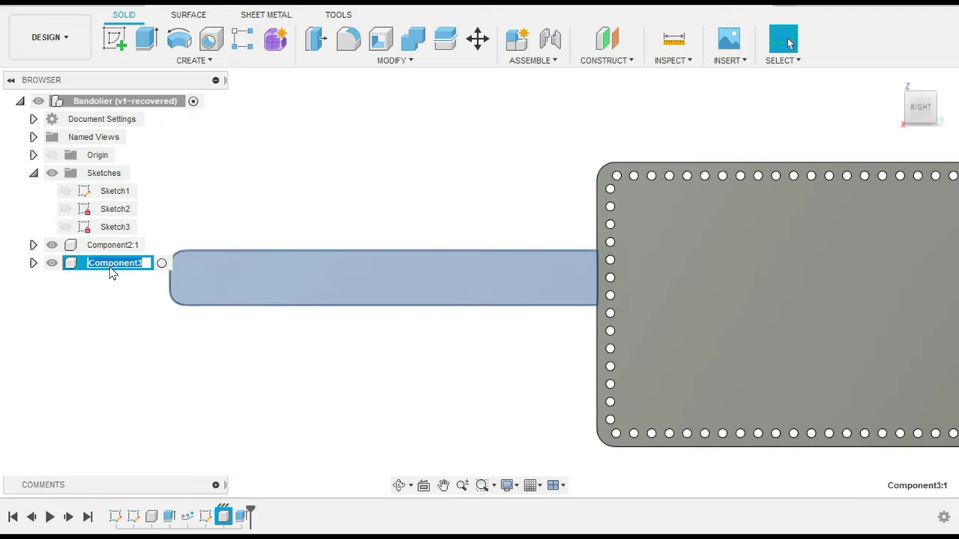
{"action": "type", "text": "Hole"}
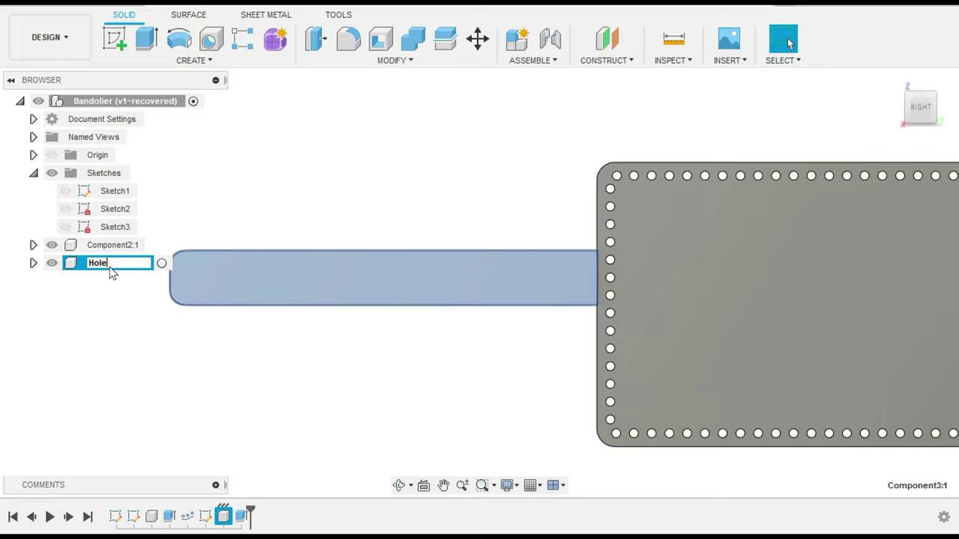
{"action": "type", "text": " Strap Side 6\")"}
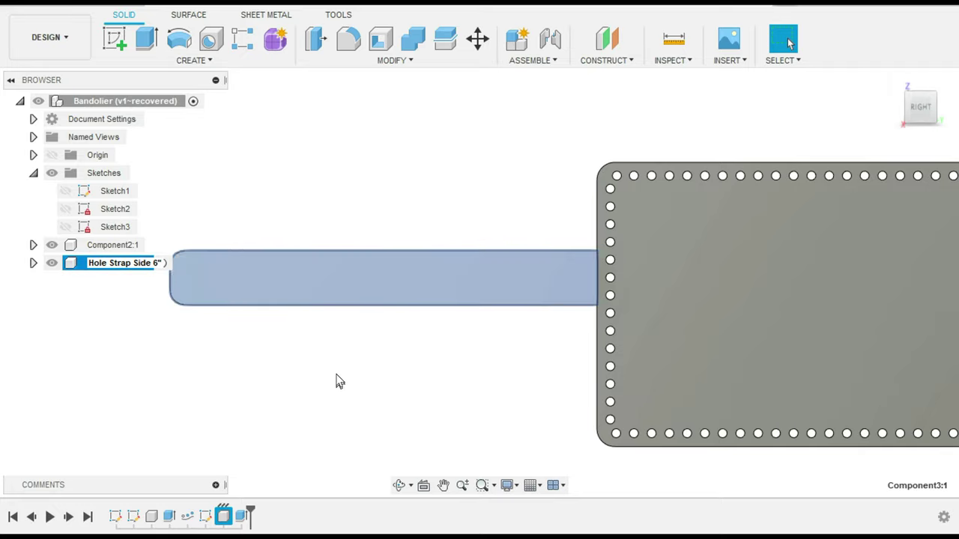
{"action": "left_click", "coordinate": [339, 382]}
{"action": "left_click", "coordinate": [350, 274]}
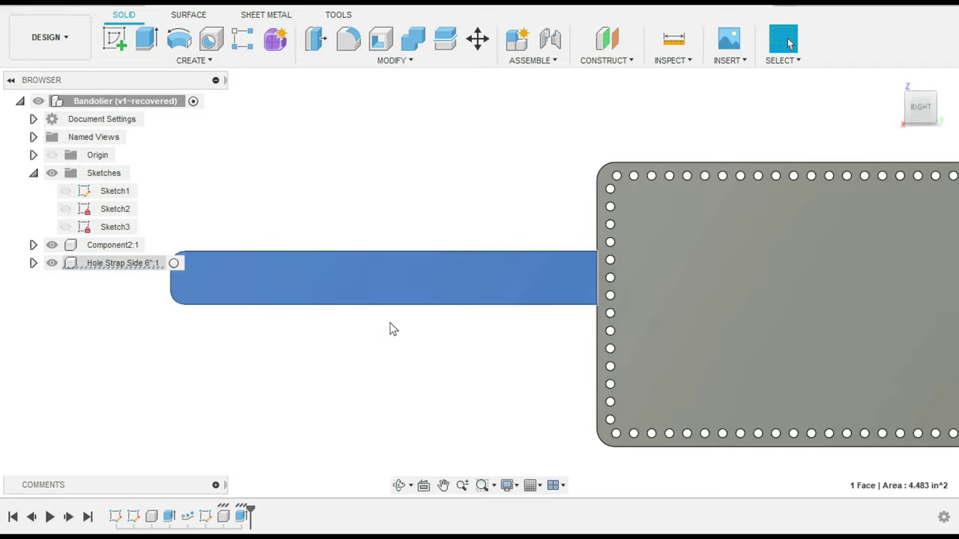
{"action": "key", "text": "Escape"}
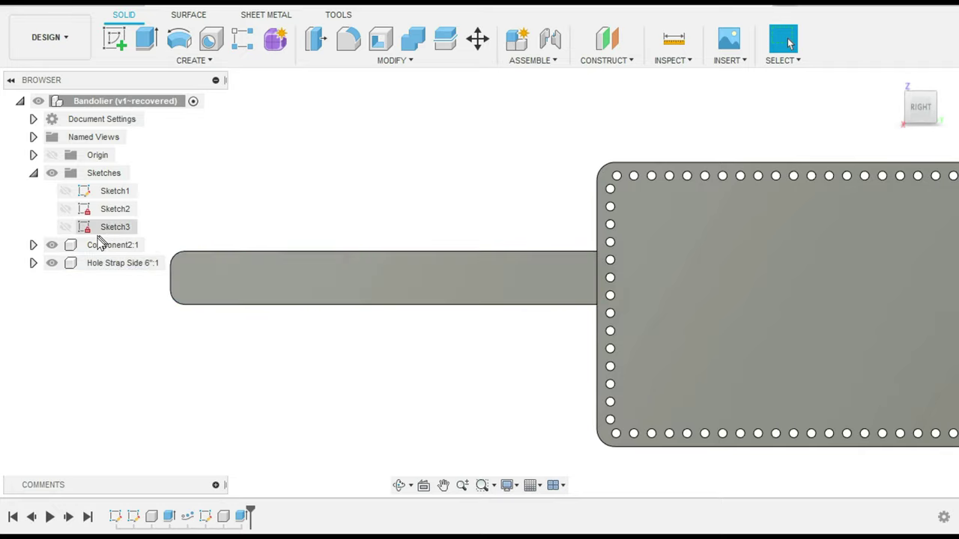
{"action": "left_click", "coordinate": [120, 263]}
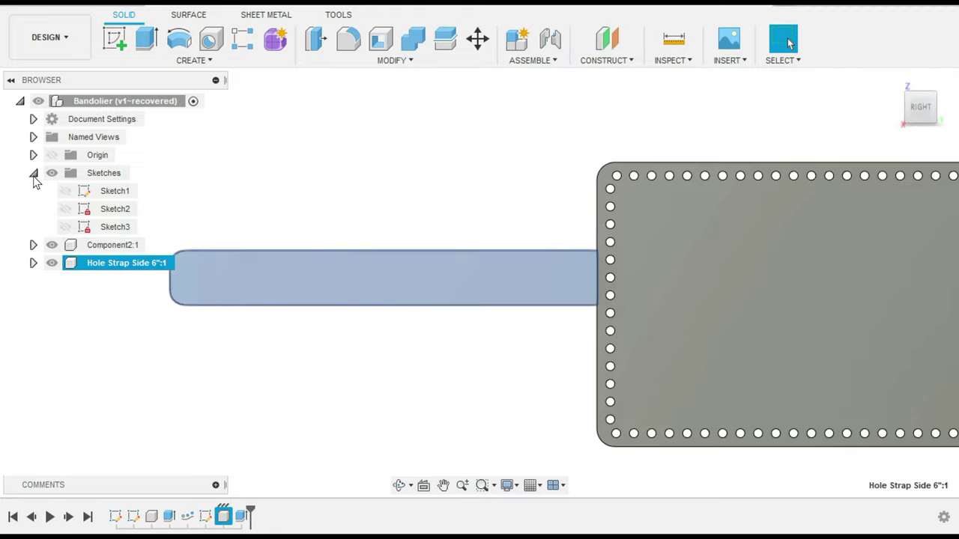
{"action": "left_click", "coordinate": [33, 174]}
- Try to move the strap's front face 1.00 in toward the bandolier body with Move/Copy
{"action": "left_click", "coordinate": [359, 281]}
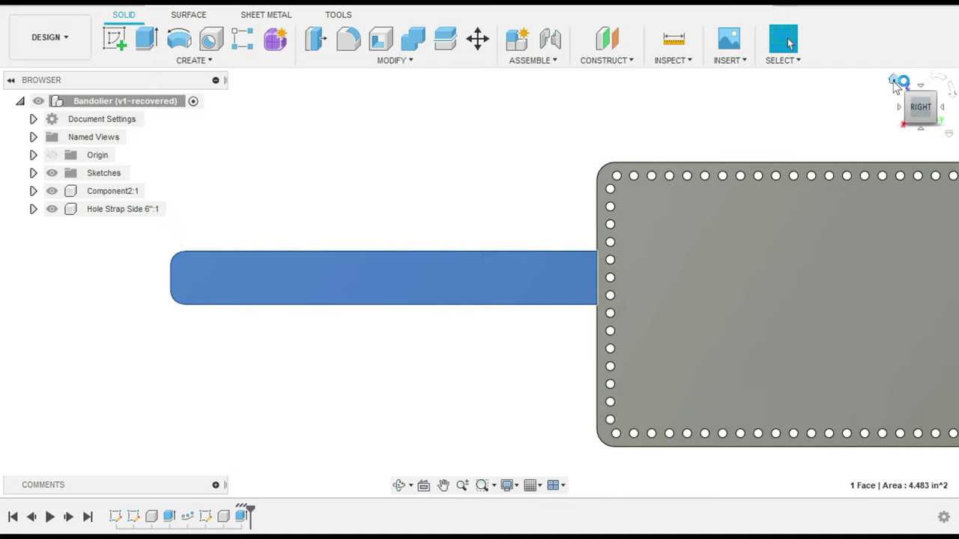
{"action": "left_click", "coordinate": [893, 81]}
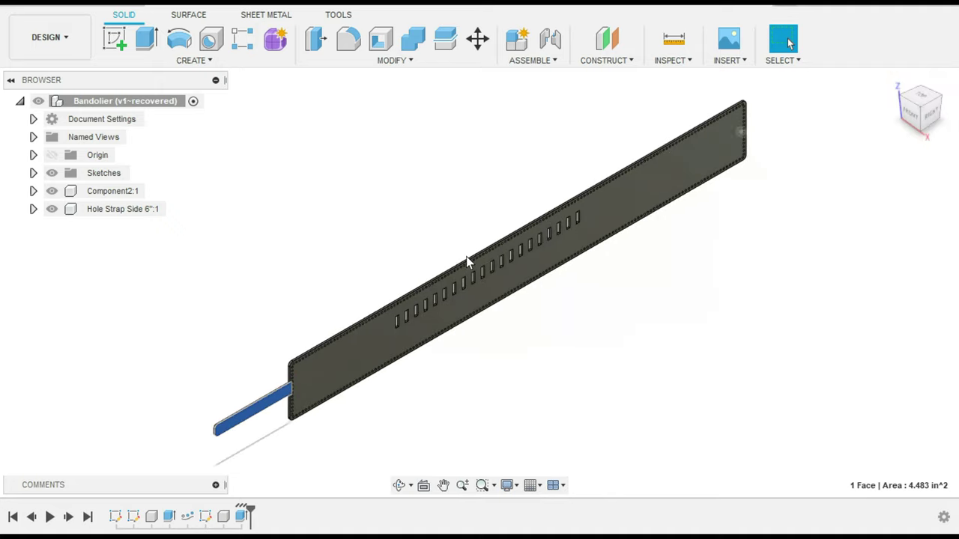
{"action": "left_click", "coordinate": [931, 120]}
{"action": "scroll", "coordinate": [138, 283], "scroll_direction": "up", "scroll_amount": 3}
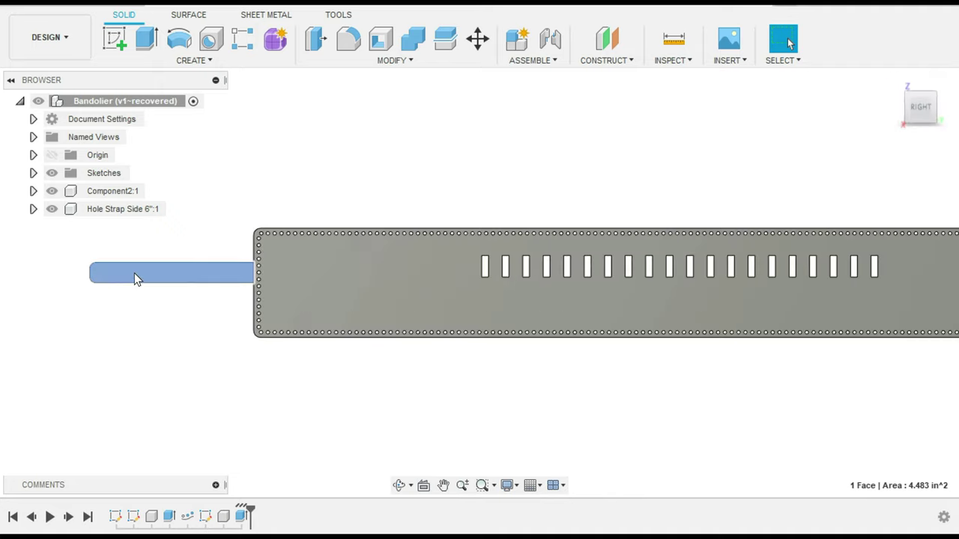
{"action": "scroll", "coordinate": [134, 273], "scroll_direction": "up", "scroll_amount": 2}
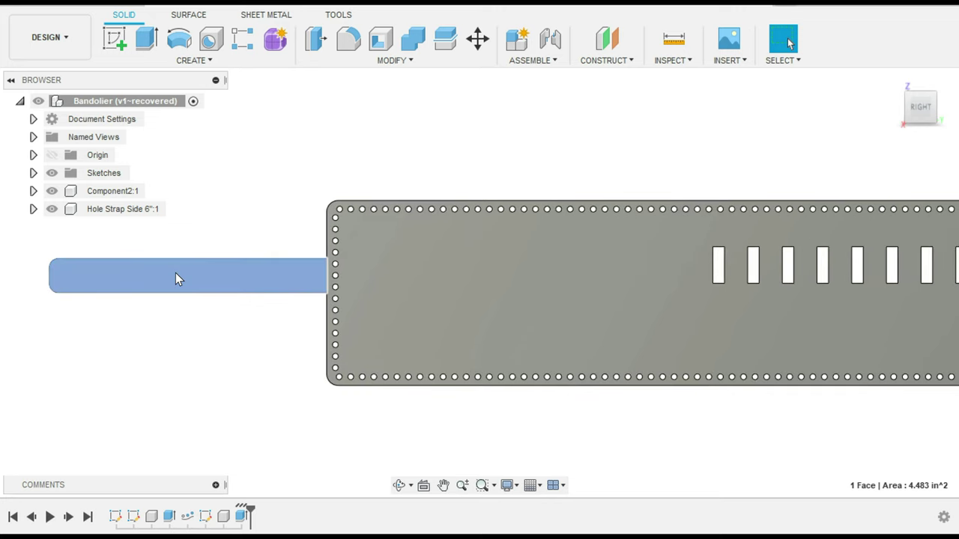
{"action": "right_click", "coordinate": [175, 273]}
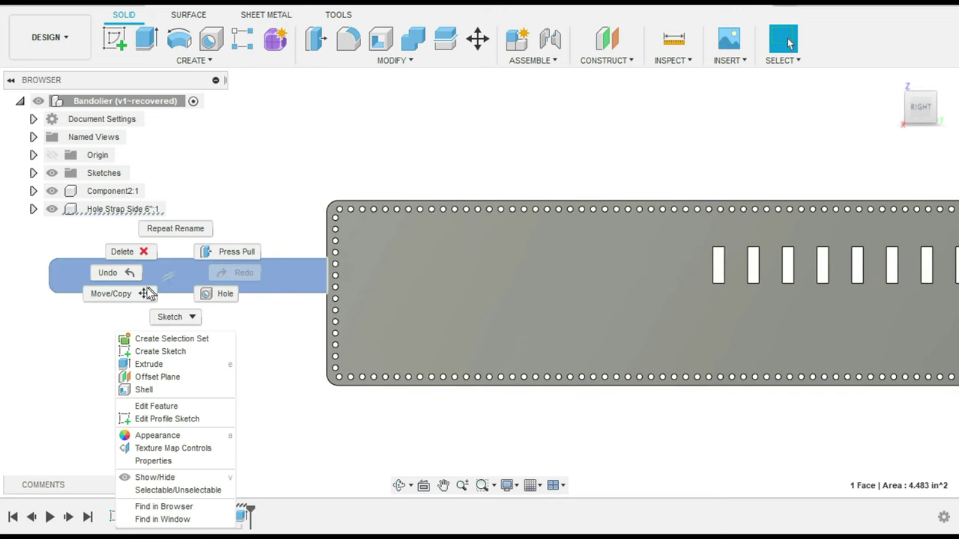
{"action": "left_click", "coordinate": [120, 293]}
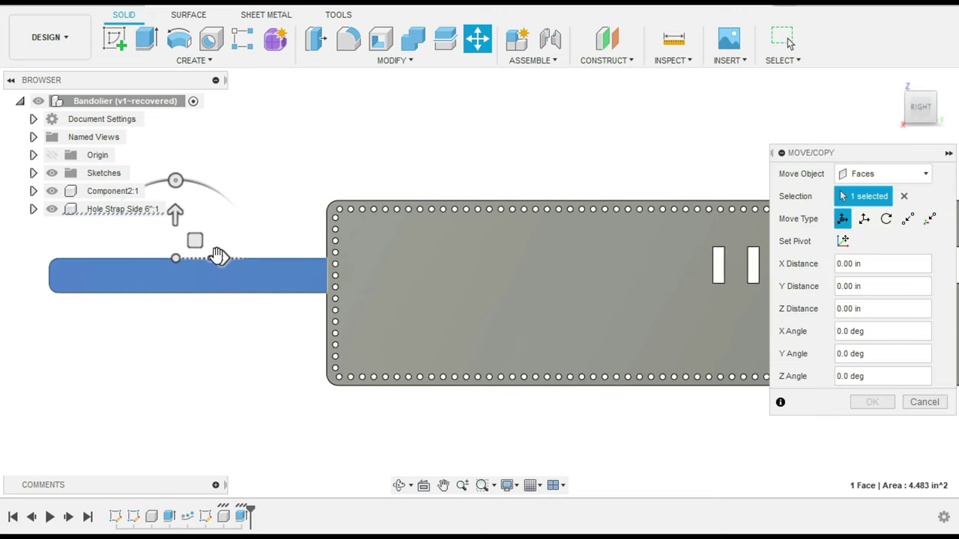
{"action": "left_click_drag", "start_coordinate": [219, 255], "coordinate": [248, 328]}
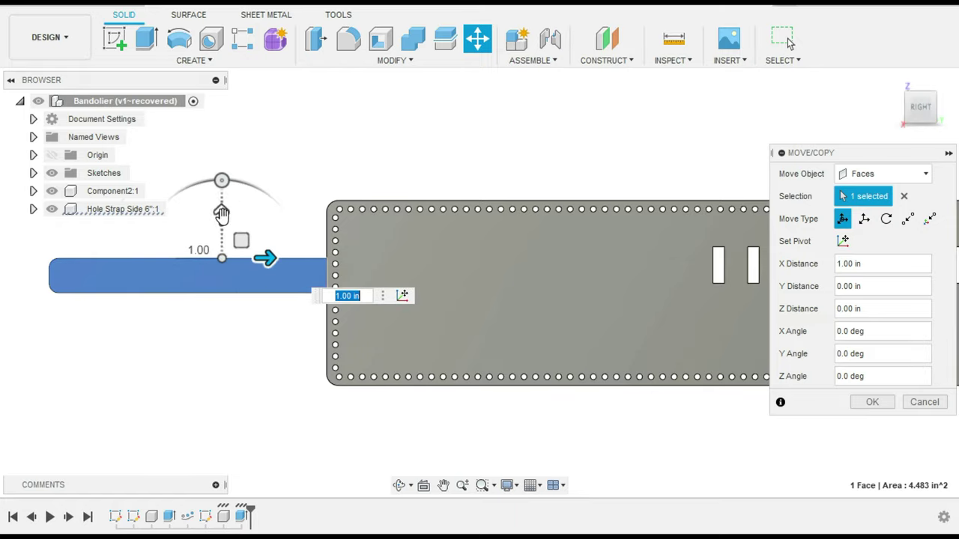
{"action": "scroll", "coordinate": [184, 358], "scroll_direction": "down", "scroll_amount": 3}
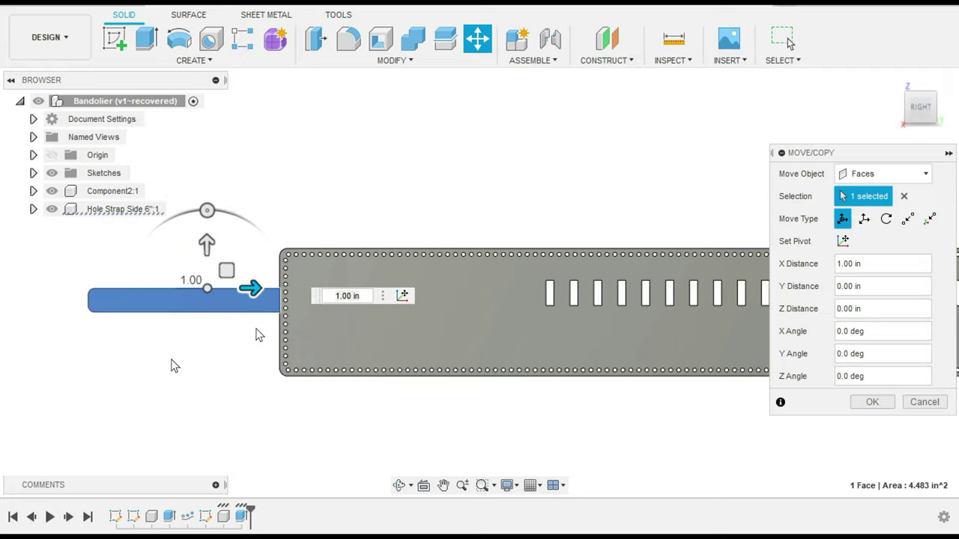
{"action": "key", "text": "Return"}
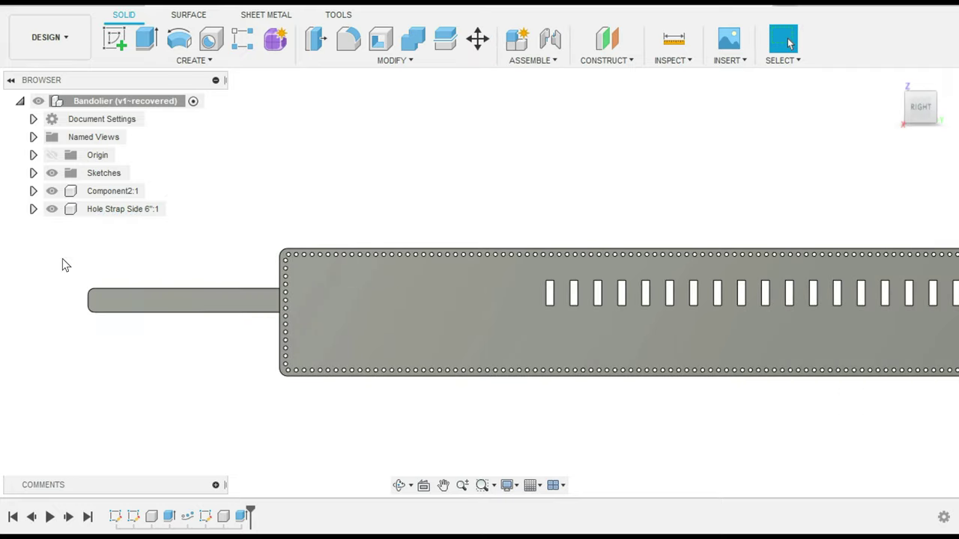
- Reposition the hole-side strap component freehand so its square end overlaps the end of the bandolier body
{"action": "left_click_drag", "start_coordinate": [63, 262], "coordinate": [268, 397]}
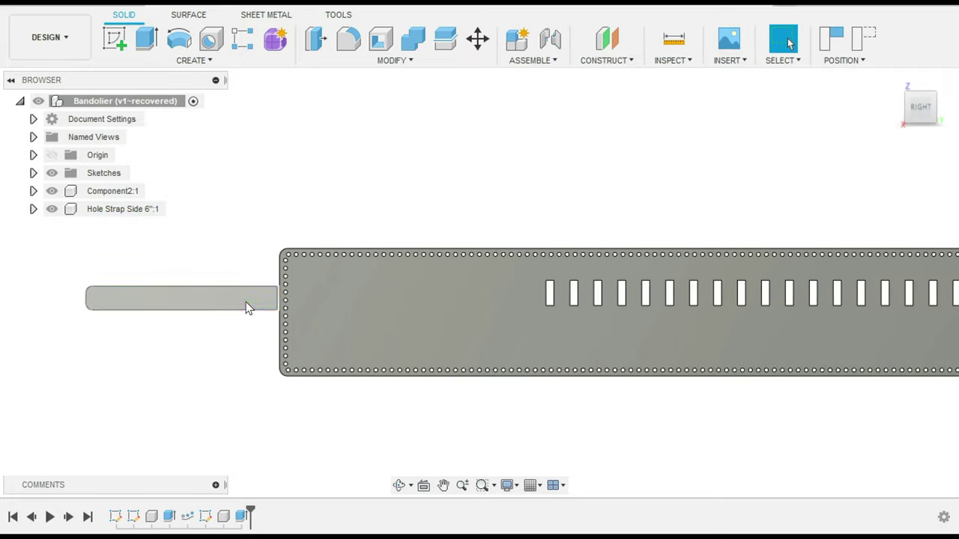
{"action": "left_click", "coordinate": [249, 306]}
{"action": "left_click", "coordinate": [216, 300]}
{"action": "left_click", "coordinate": [219, 301]}
{"action": "left_click", "coordinate": [225, 364]}
{"action": "left_click_drag", "start_coordinate": [199, 306], "coordinate": [291, 312]}
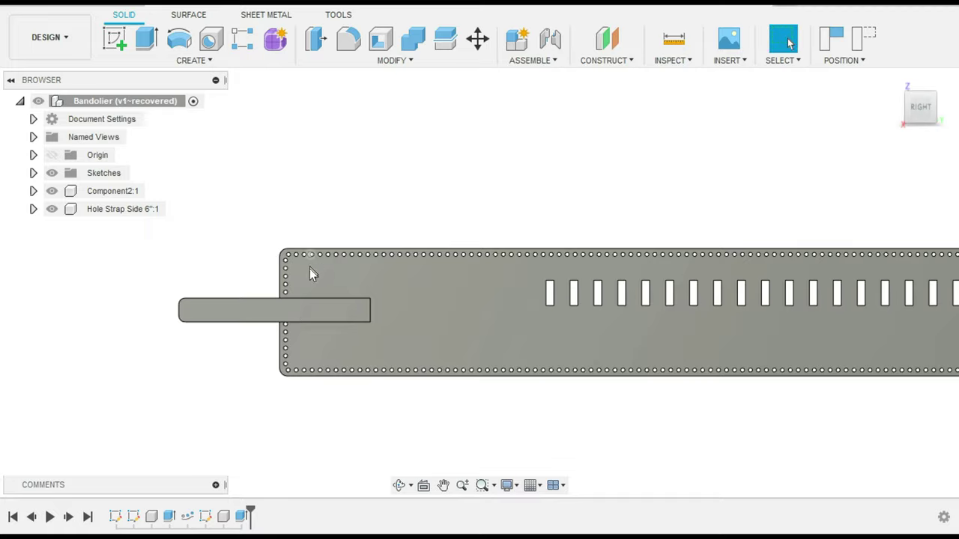
{"action": "scroll", "coordinate": [324, 332], "scroll_direction": "up", "scroll_amount": 1}
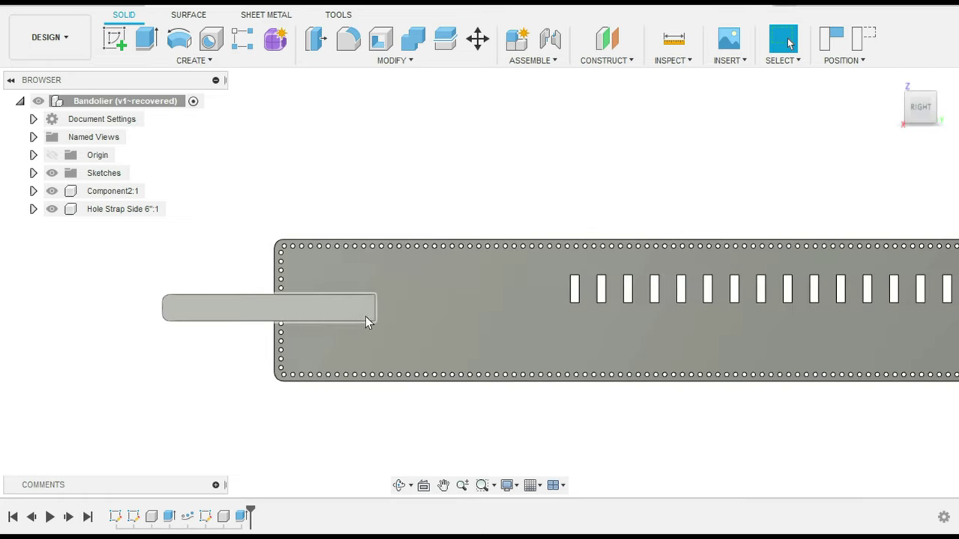
{"action": "left_click_drag", "start_coordinate": [356, 312], "coordinate": [338, 313]}
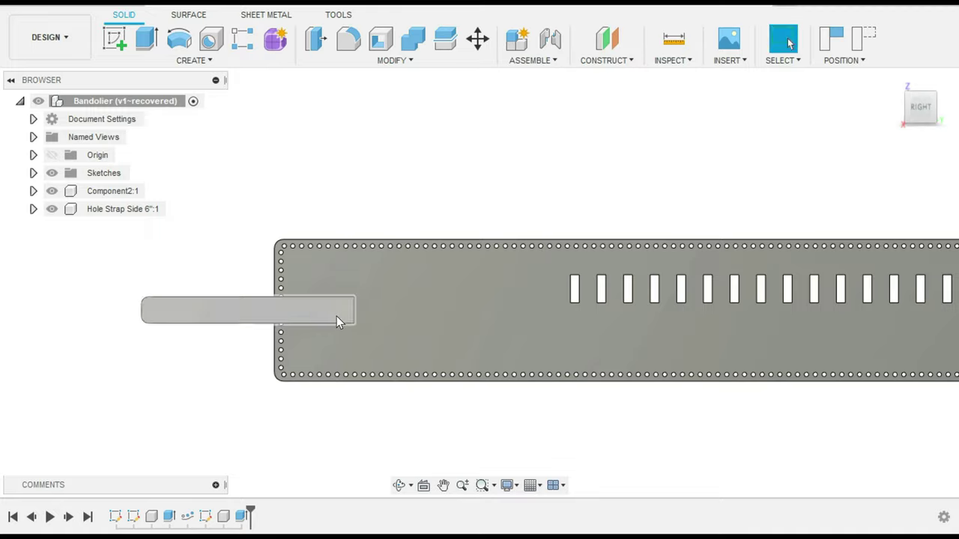
- Compare the moved strap with its Sketch3 outline by showing and hiding the sketch, and examine the overlap in 3D
{"action": "left_click", "coordinate": [33, 173]}
{"action": "left_click", "coordinate": [65, 226]}
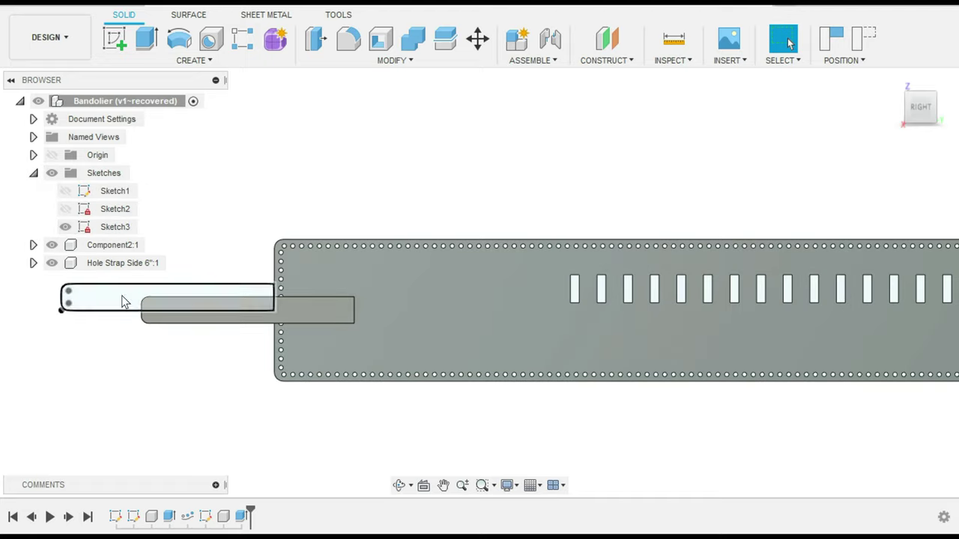
{"action": "left_click", "coordinate": [66, 227]}
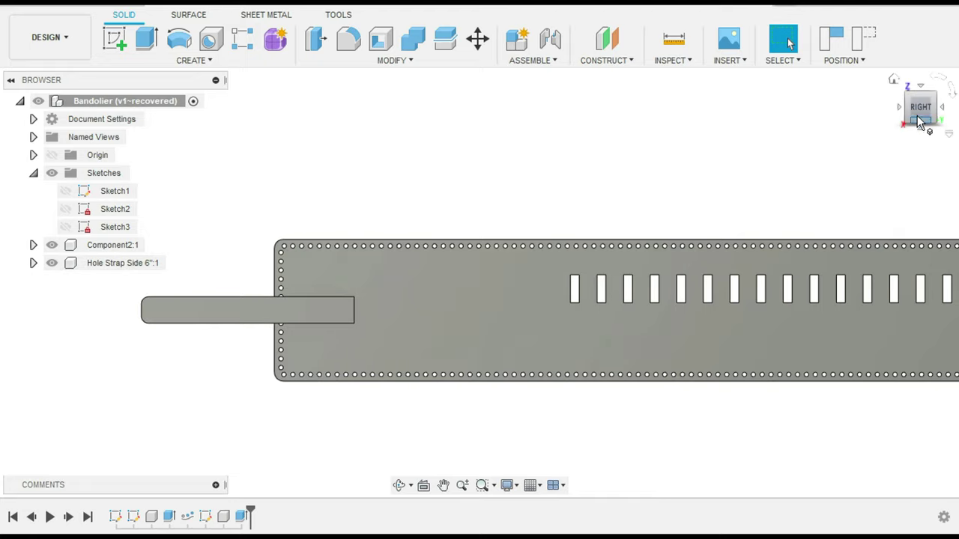
{"action": "left_click", "coordinate": [894, 80]}
{"action": "scroll", "coordinate": [322, 356], "scroll_direction": "up", "scroll_amount": 5}
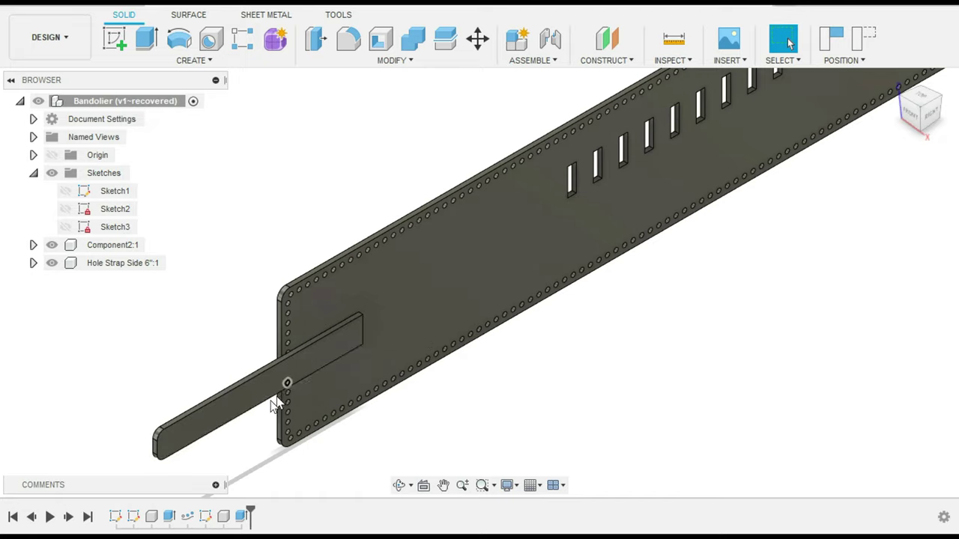
{"action": "middle_click_drag", "start_coordinate": [543, 269], "coordinate": [638, 186], "text": "shift"}
{"action": "scroll", "coordinate": [643, 195], "scroll_direction": "down", "scroll_amount": 2}
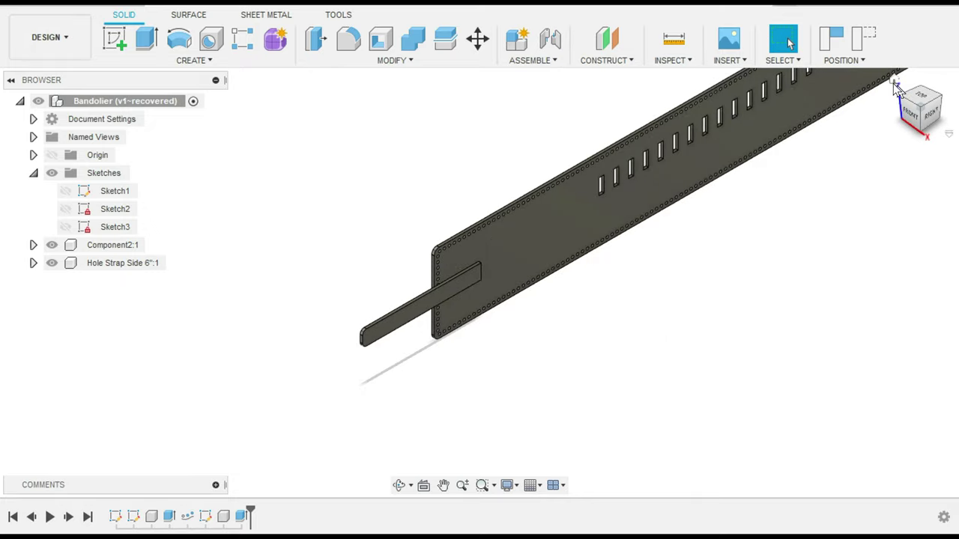
- Sketch a rectangle beyond the bandolier's opposite end with its length driven by buckle_strap_lgt_buckle
{"action": "left_click", "coordinate": [895, 80]}
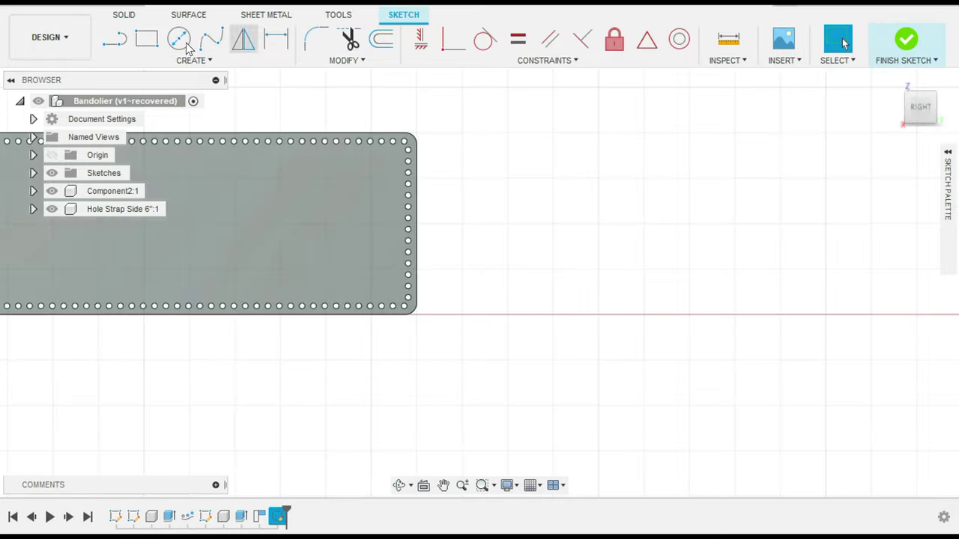
{"action": "left_click", "coordinate": [146, 38]}
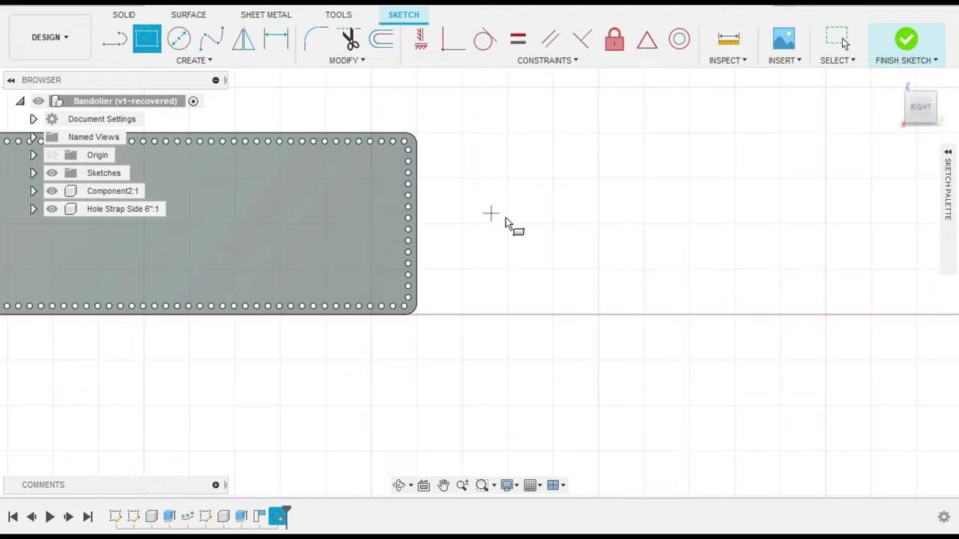
{"action": "left_click", "coordinate": [540, 197]}
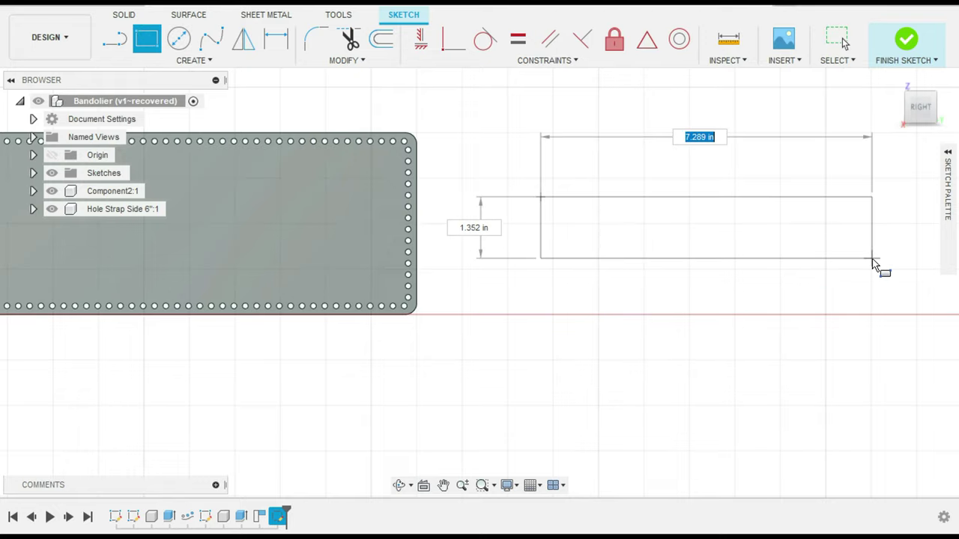
{"action": "type", "text": "b"}
{"action": "key", "text": "BackSpace"}
{"action": "type", "text": "st"}
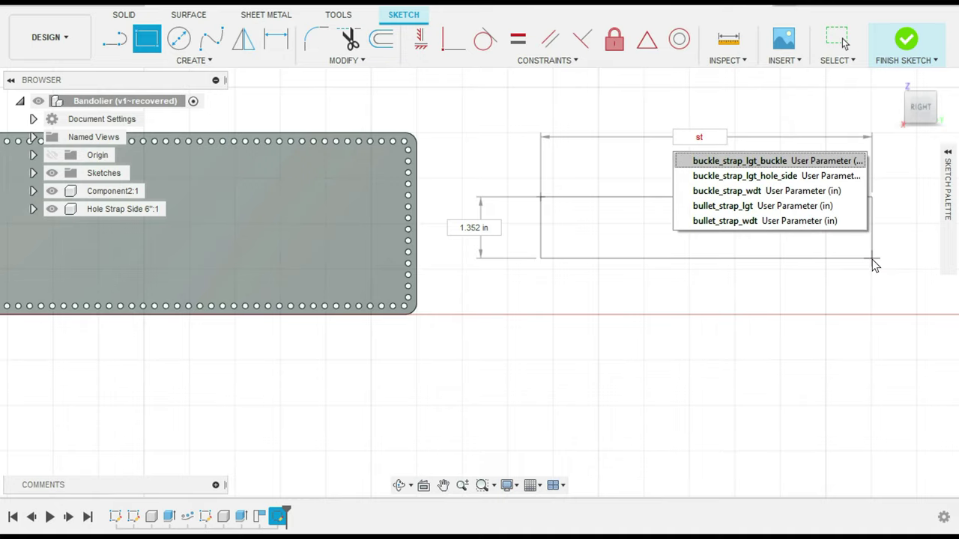
{"action": "key", "text": "Return"}
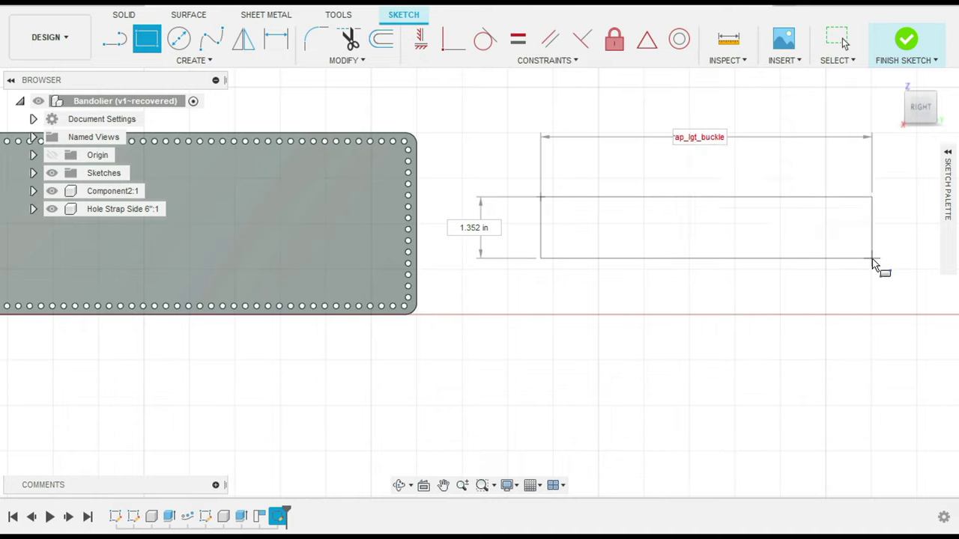
{"action": "key", "text": "Tab"}
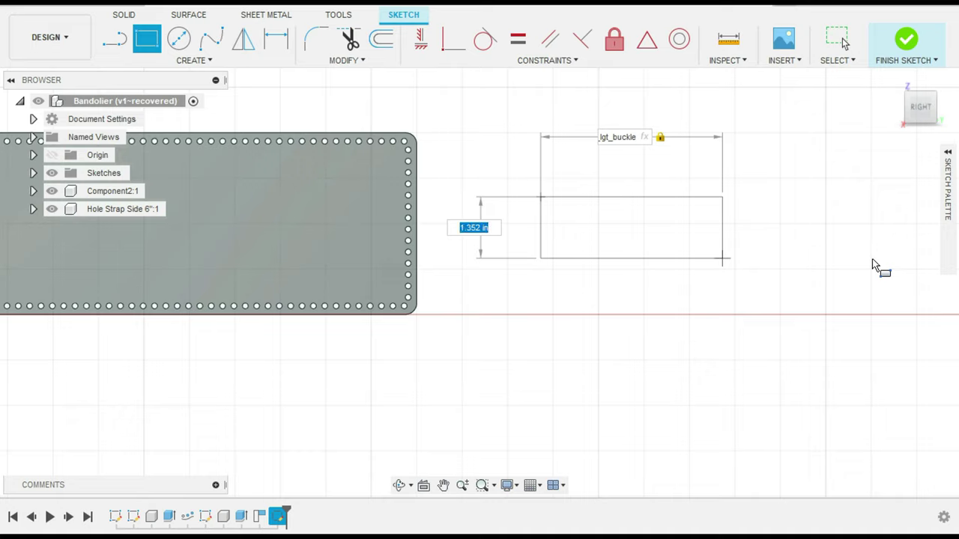
- Set the rectangle's width to the bullet_strap_wdt parameter and finish the rectangle
{"action": "type", "text": "stra"}
{"action": "key", "text": "BackSpace"}
{"action": "key", "text": "BackSpace"}
{"action": "key", "text": "BackSpace"}
{"action": "key", "text": "BackSpace"}
{"action": "type", "text": "stra"}
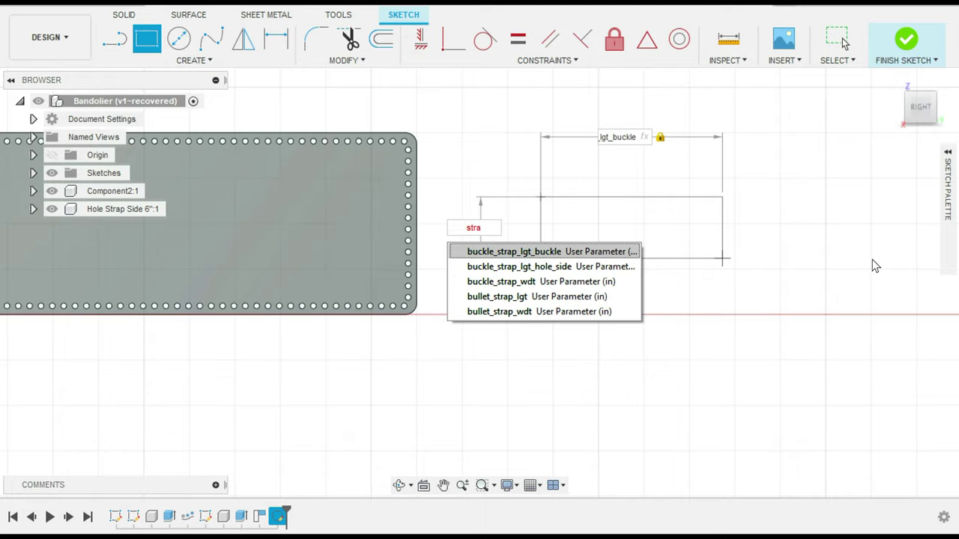
{"action": "type", "text": "p"}
{"action": "key", "text": "Down"}
{"action": "key", "text": "Down"}
{"action": "key", "text": "Down"}
{"action": "key", "text": "Down"}
{"action": "key", "text": "Return"}
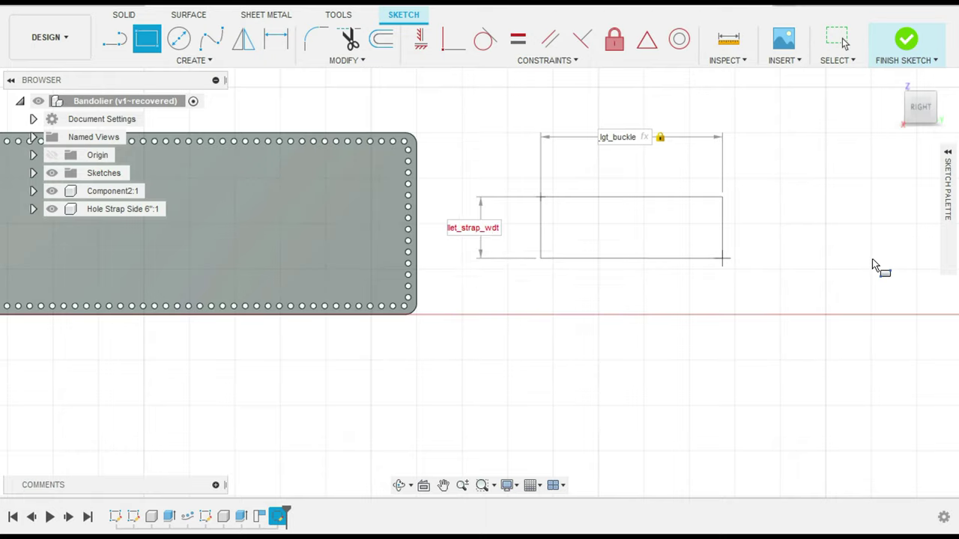
{"action": "key", "text": "Return"}
{"action": "key", "text": "Return"}
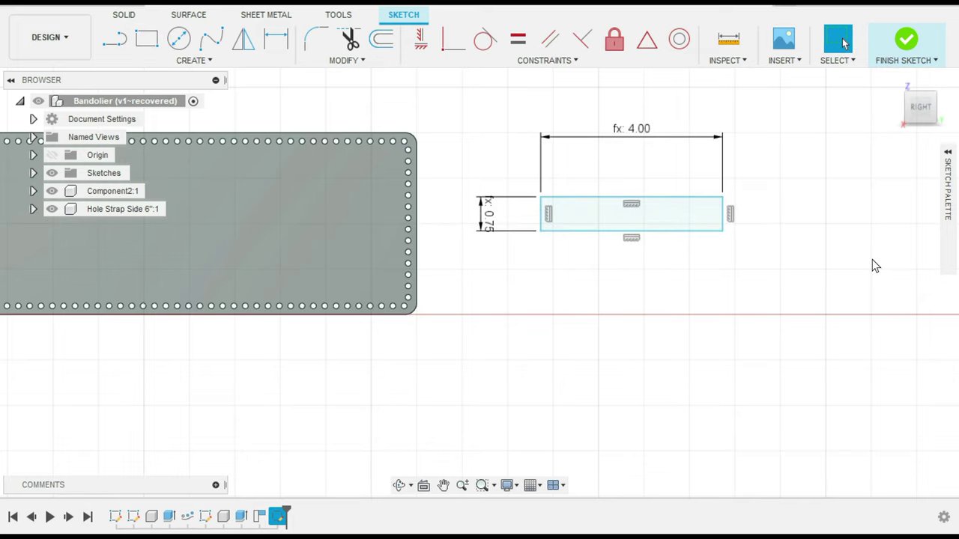
- Try extruding the buckle-side rectangle 0.125 in as a new component, and undo the extrusion to return to its sketch
{"action": "key", "text": "e"}
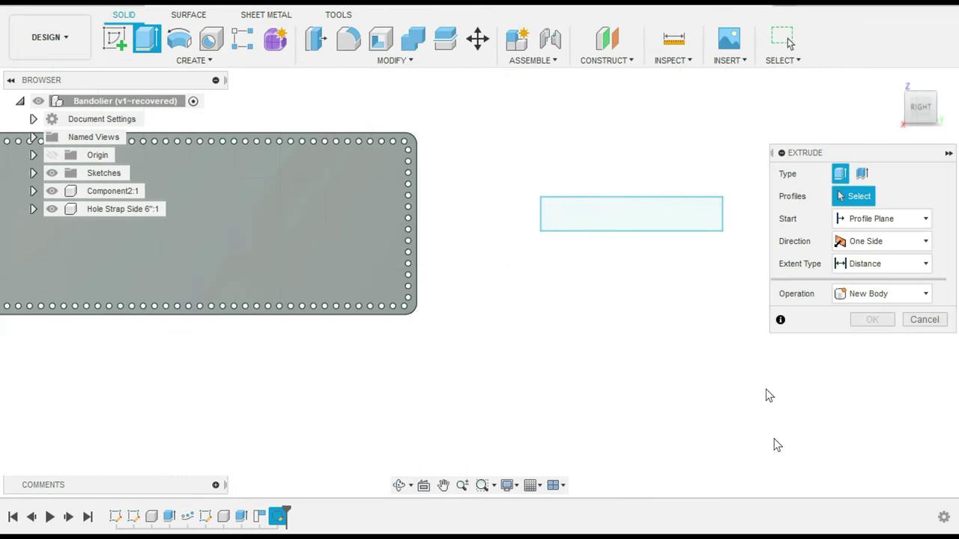
{"action": "left_click", "coordinate": [632, 221]}
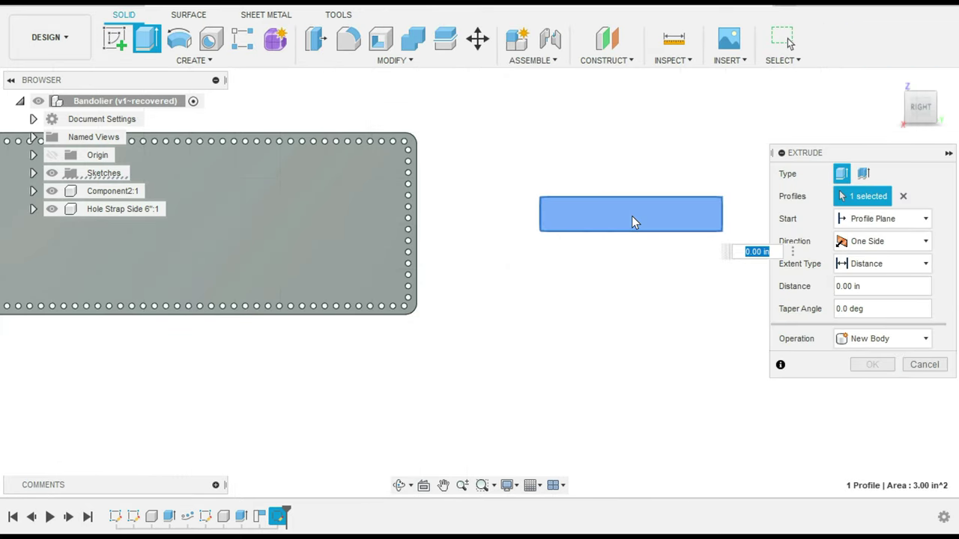
{"action": "type", "text": ".125"}
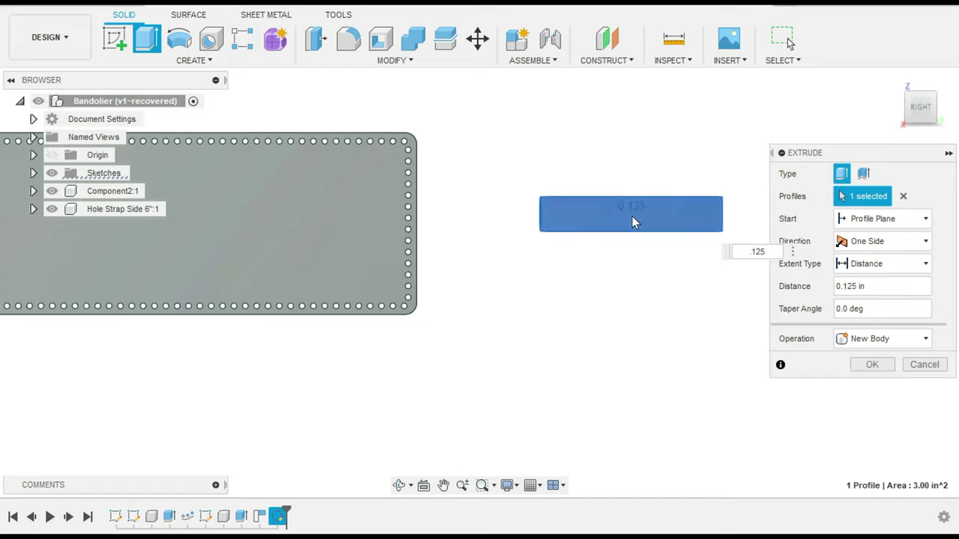
{"action": "left_click", "coordinate": [906, 341]}
{"action": "left_click", "coordinate": [894, 426]}
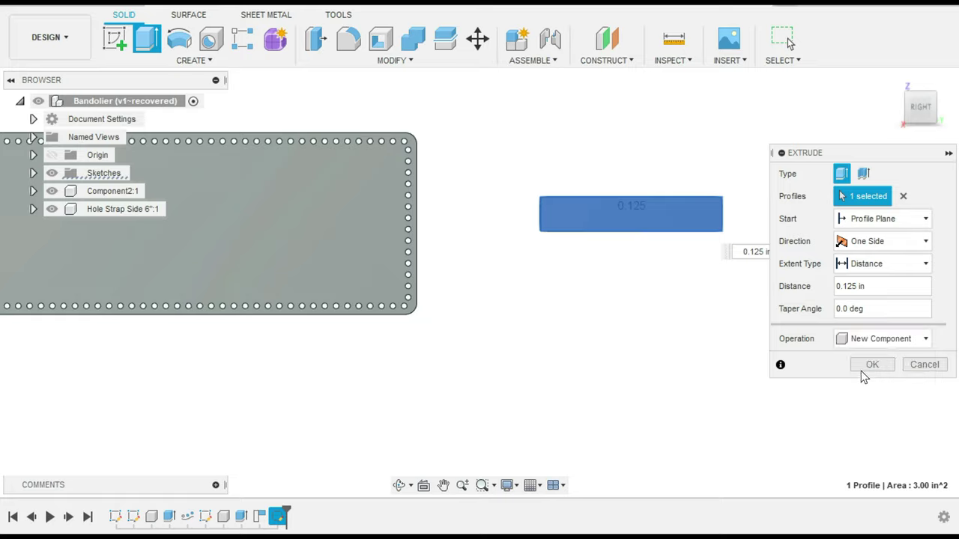
{"action": "left_click", "coordinate": [872, 365]}
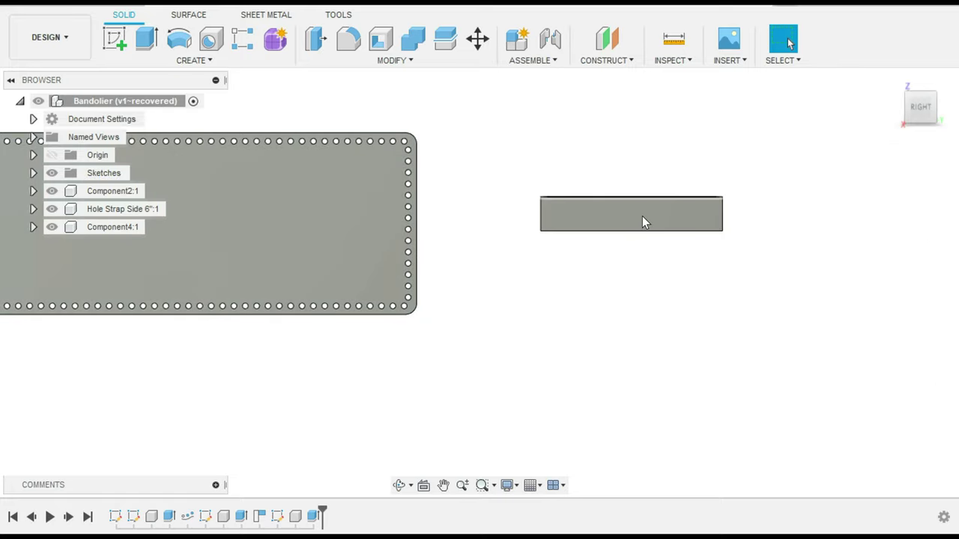
{"action": "left_click", "coordinate": [88, 9]}
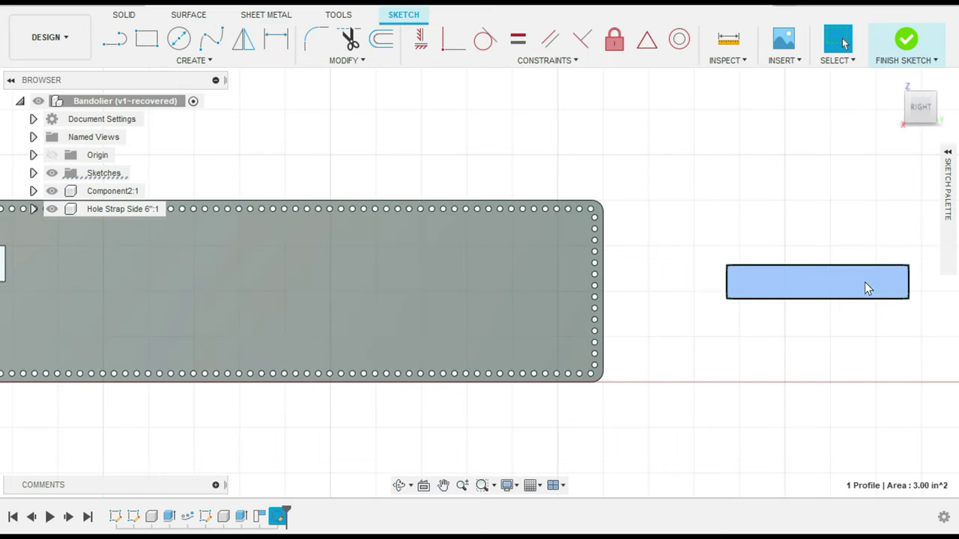
- Fillet the upper corner of the rectangle's outer end with a 0.20 in radius
{"action": "scroll", "coordinate": [863, 277], "scroll_direction": "up", "scroll_amount": 2}
{"action": "mouse_move", "coordinate": [839, 364]}
{"action": "middle_mouse_down"}
{"action": "mouse_move", "coordinate": [792, 353]}
{"action": "mouse_move", "coordinate": [417, 171]}
{"action": "middle_mouse_up"}
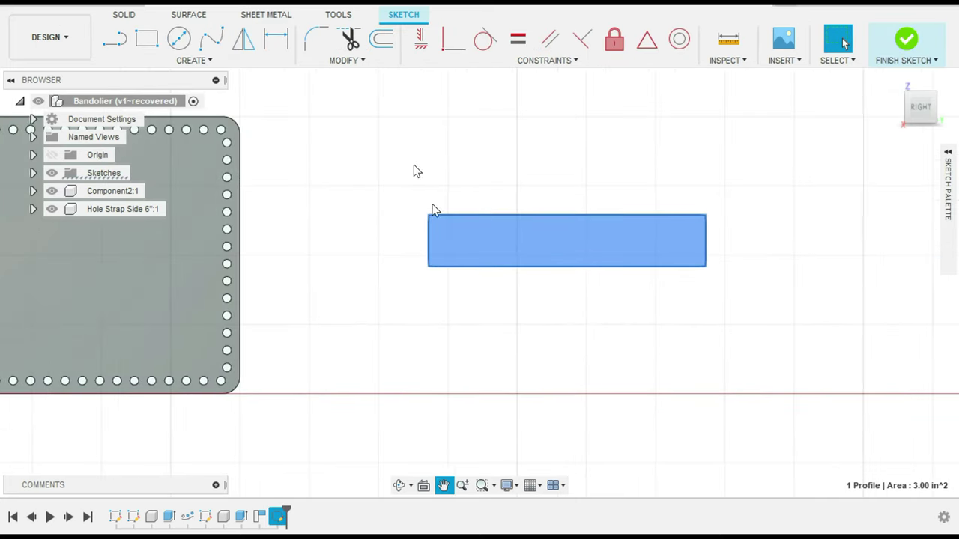
{"action": "left_click", "coordinate": [317, 39]}
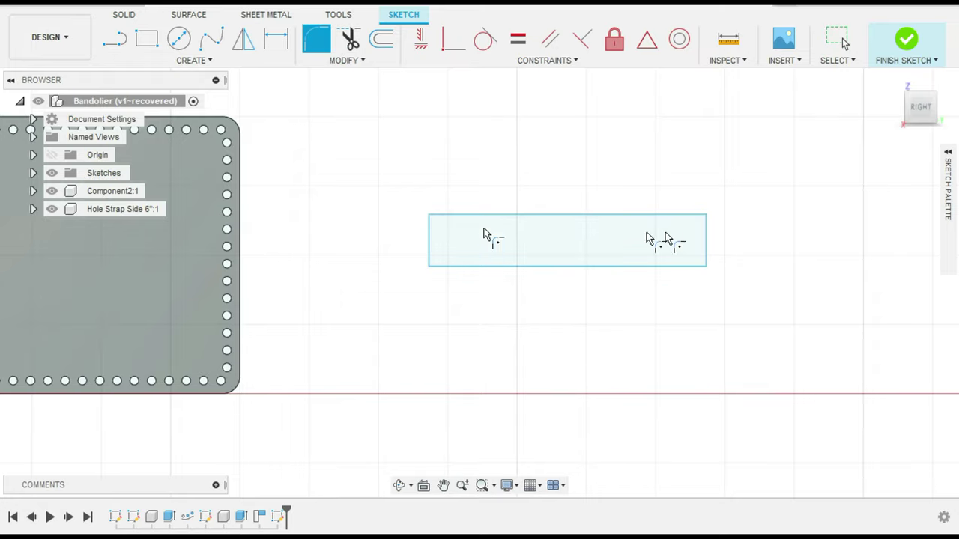
{"action": "left_click", "coordinate": [707, 217]}
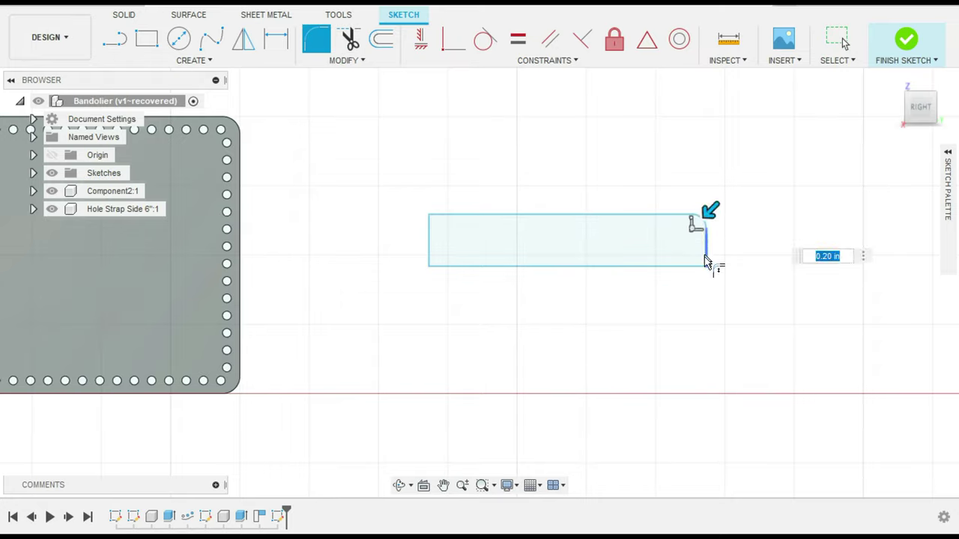
{"action": "left_click", "coordinate": [705, 266]}
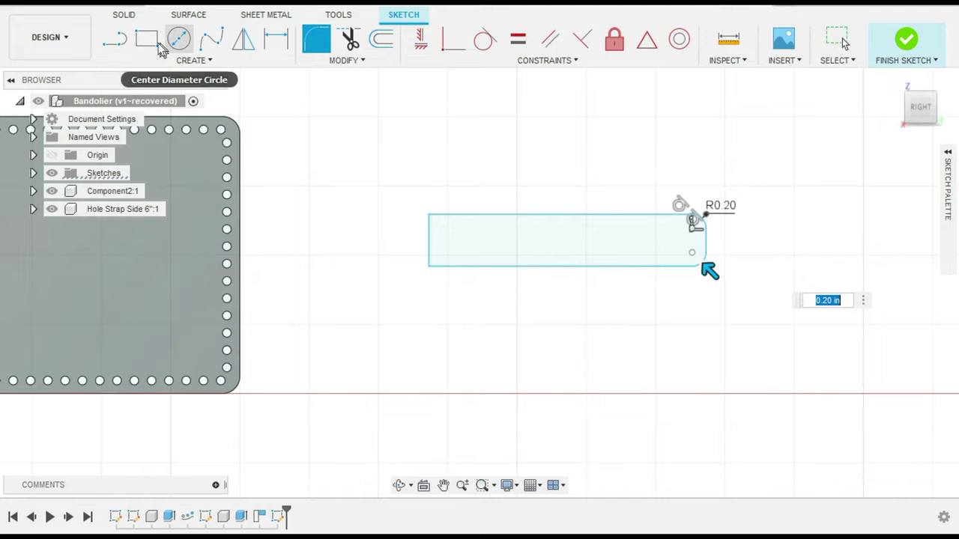
{"action": "type", "text": "ee"}
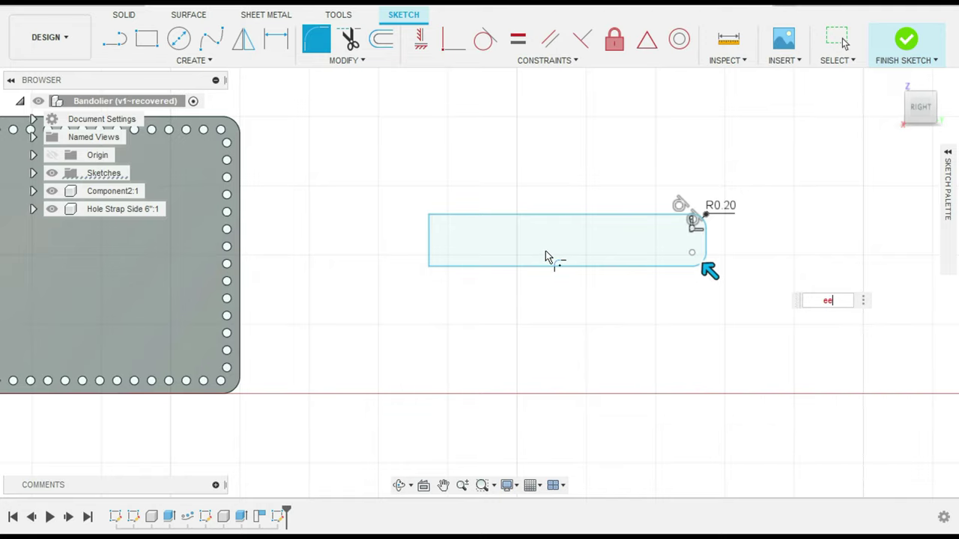
{"action": "key", "text": "Escape"}
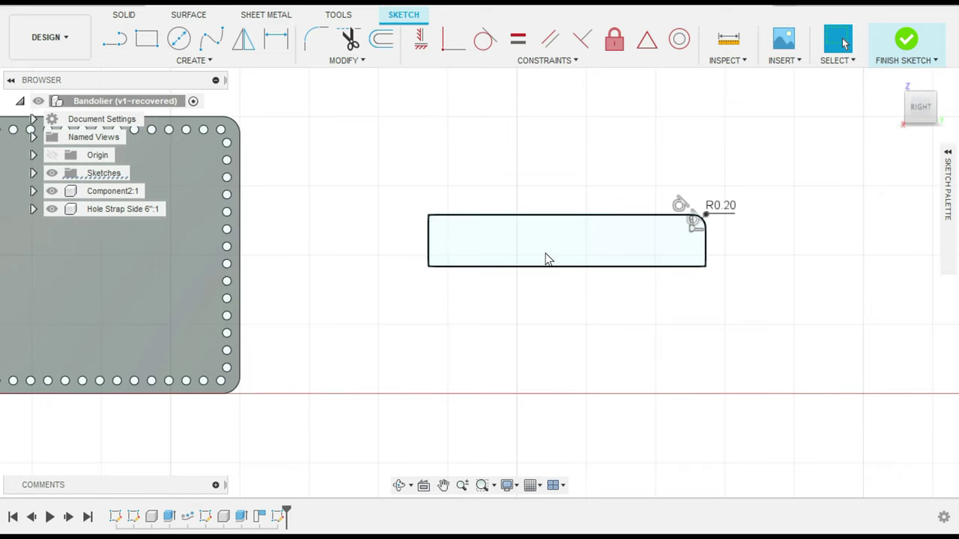
- Try extruding the strap profile with one rounded corner 0.125 in as a new body, and undo the extrusion
{"action": "key", "text": "e"}
{"action": "left_click", "coordinate": [563, 249]}
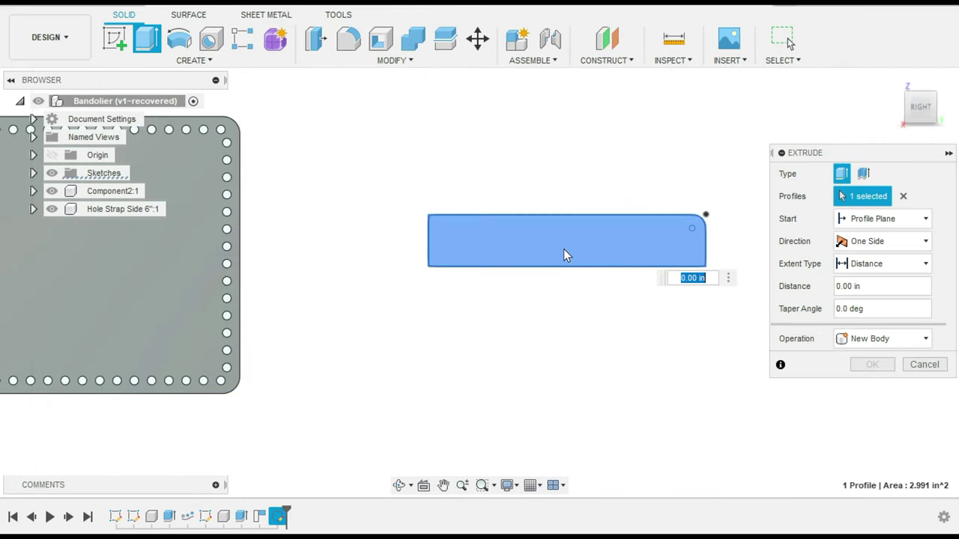
{"action": "type", "text": ".125"}
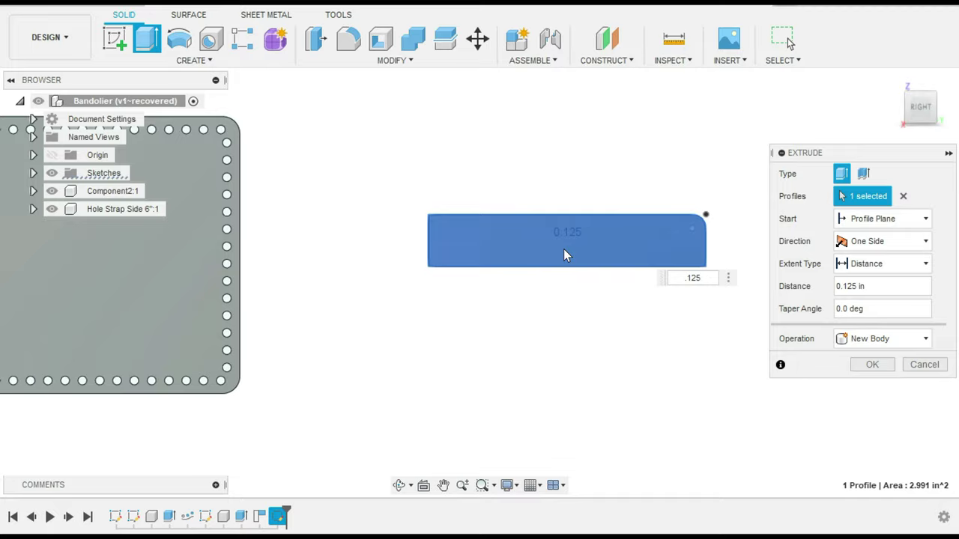
{"action": "key", "text": "Return"}
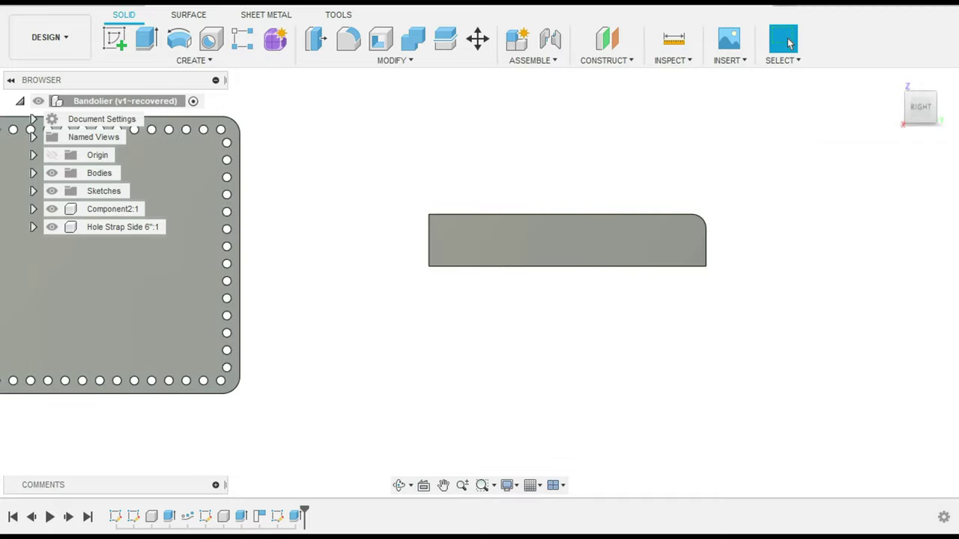
{"action": "key", "text": "ctrl+z"}
- Fillet the lower corner of the strap's outer end with a 0.10 in radius
{"action": "middle_click_drag", "start_coordinate": [420, 248], "coordinate": [840, 289]}
{"action": "middle_click_drag", "start_coordinate": [621, 368], "coordinate": [373, 296]}
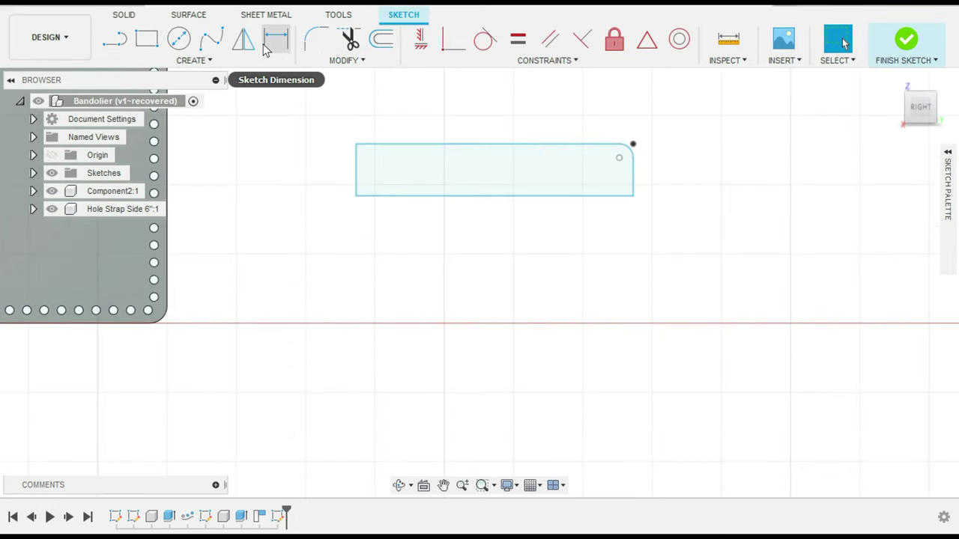
{"action": "left_click", "coordinate": [316, 39]}
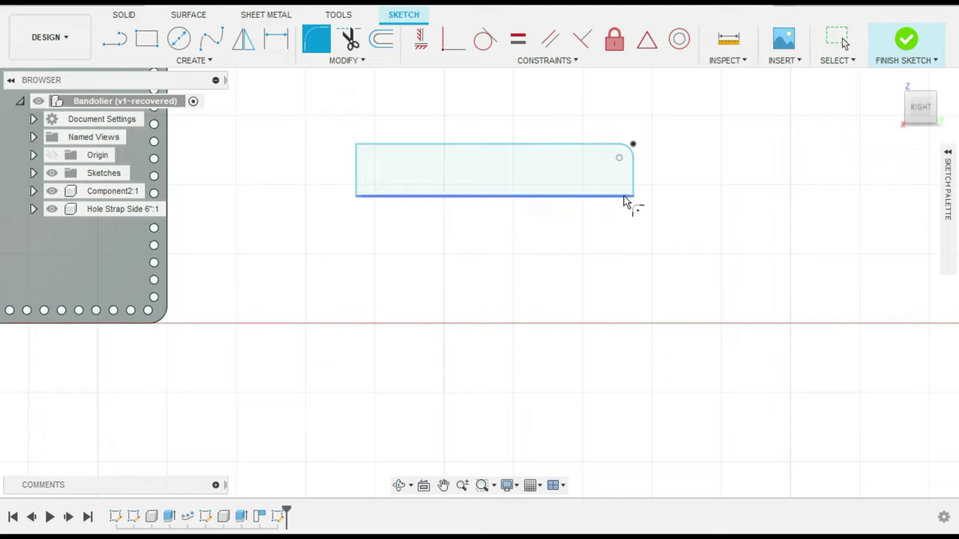
{"action": "left_click", "coordinate": [632, 199]}
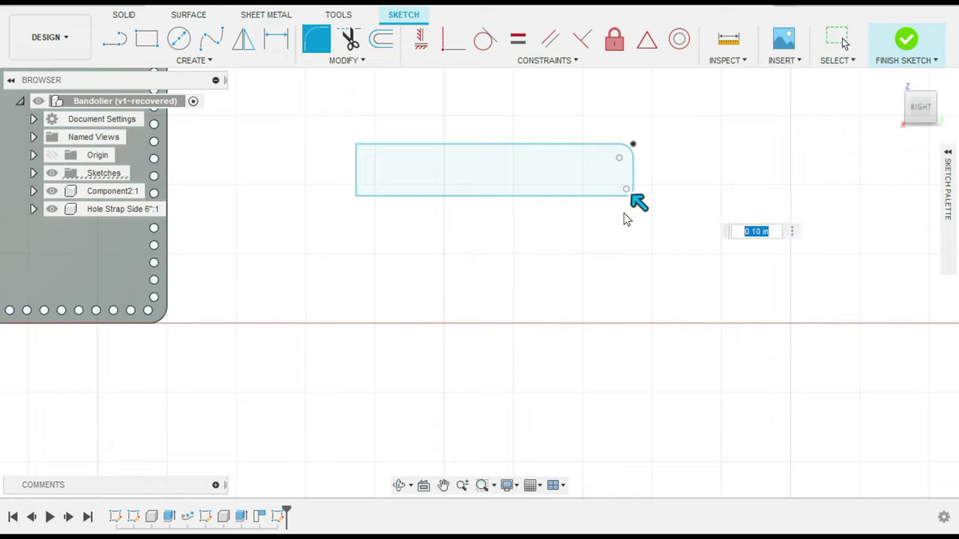
{"action": "key", "text": "Return"}
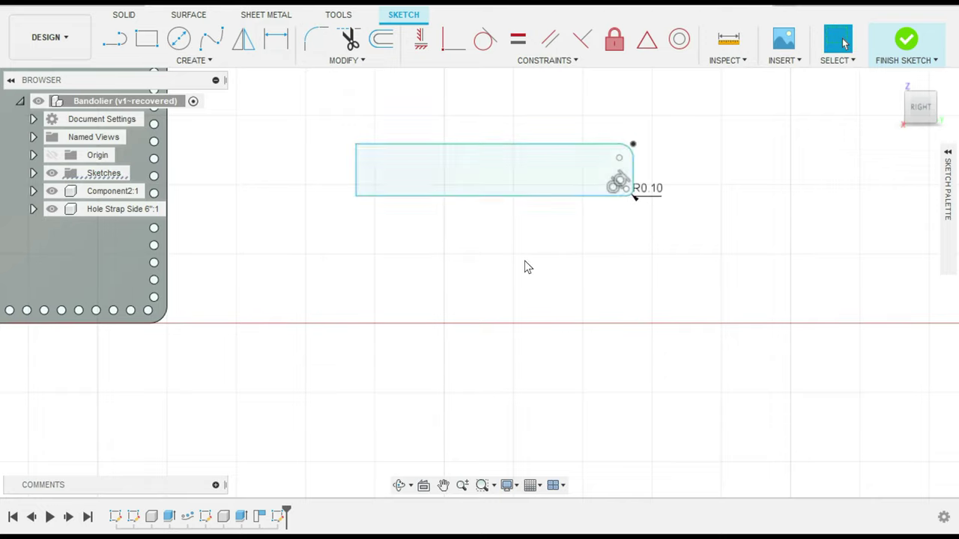
- Try extruding the strap profile with two unequal rounded corners 0.125 in as a new body, and undo the extrusion
{"action": "middle_click_drag", "start_coordinate": [472, 141], "coordinate": [527, 193]}
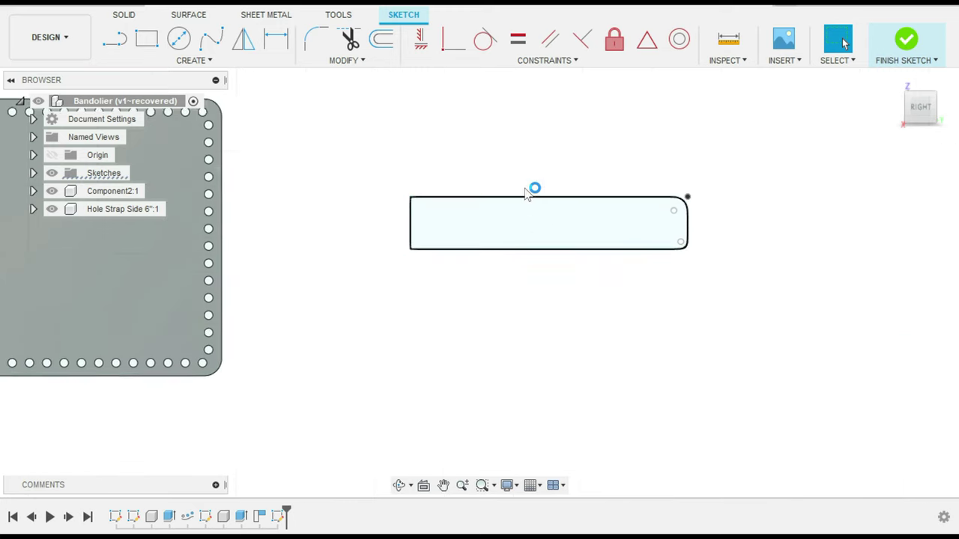
{"action": "key", "text": "e"}
{"action": "left_click", "coordinate": [568, 252]}
{"action": "type", "text": ".125"}
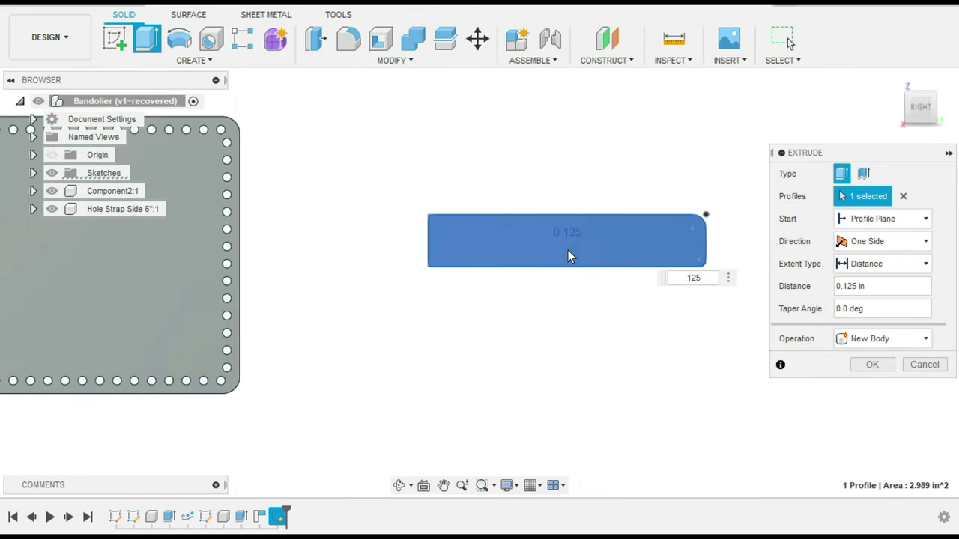
{"action": "key", "text": "Return"}
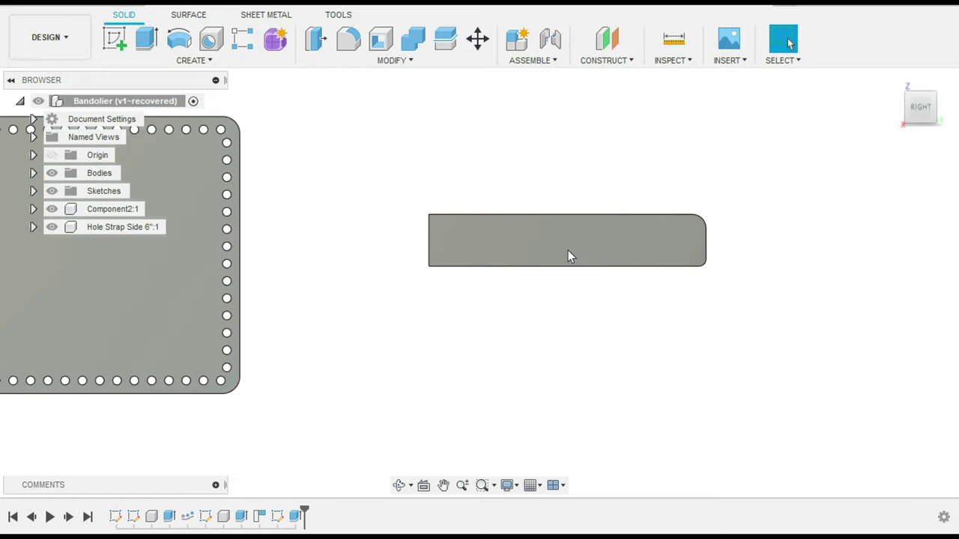
{"action": "left_click", "coordinate": [97, 5]}
{"action": "left_click", "coordinate": [96, 4]}
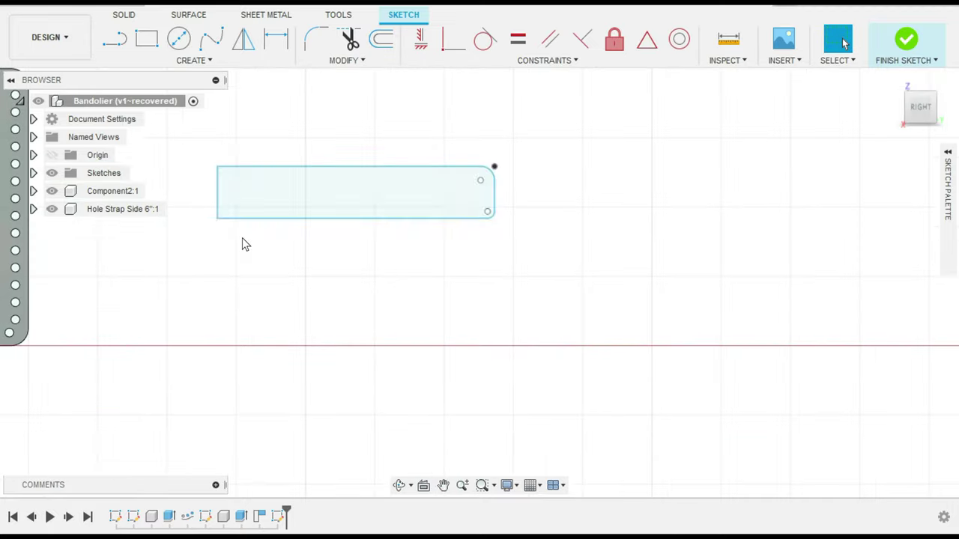
- Check the two corner arcs on the strap's outer end and undo both fillets
{"action": "scroll", "coordinate": [486, 186], "scroll_direction": "up", "scroll_amount": 3}
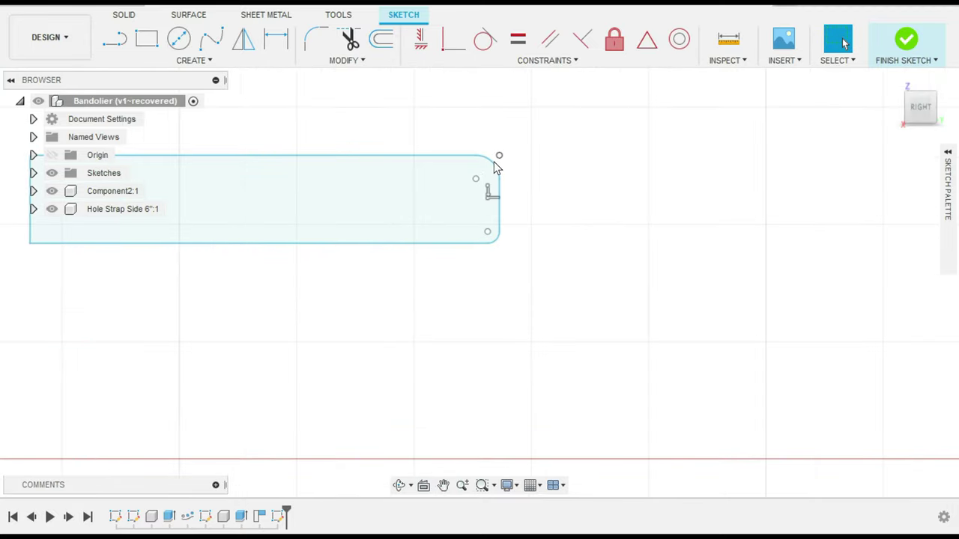
{"action": "left_click", "coordinate": [495, 171]}
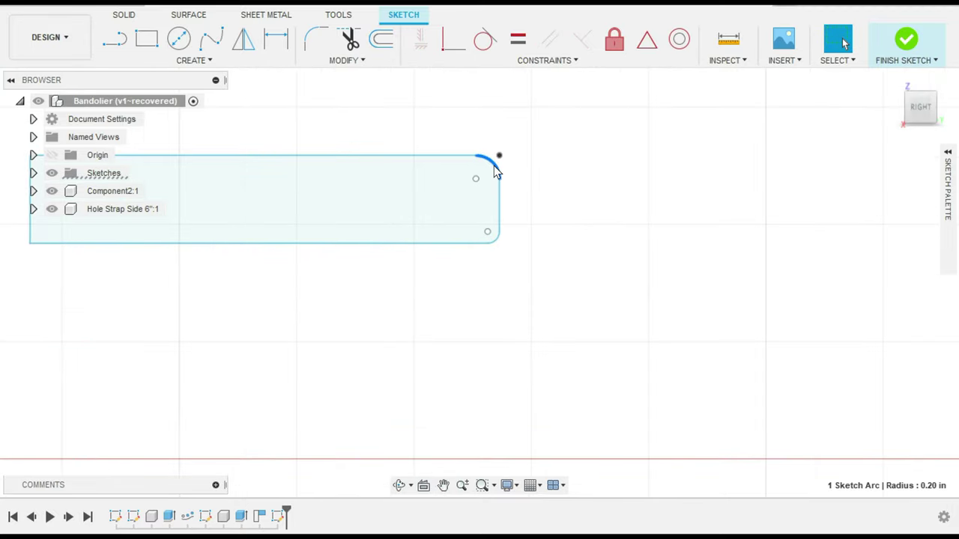
{"action": "left_click", "coordinate": [496, 239]}
{"action": "left_click", "coordinate": [316, 39]}
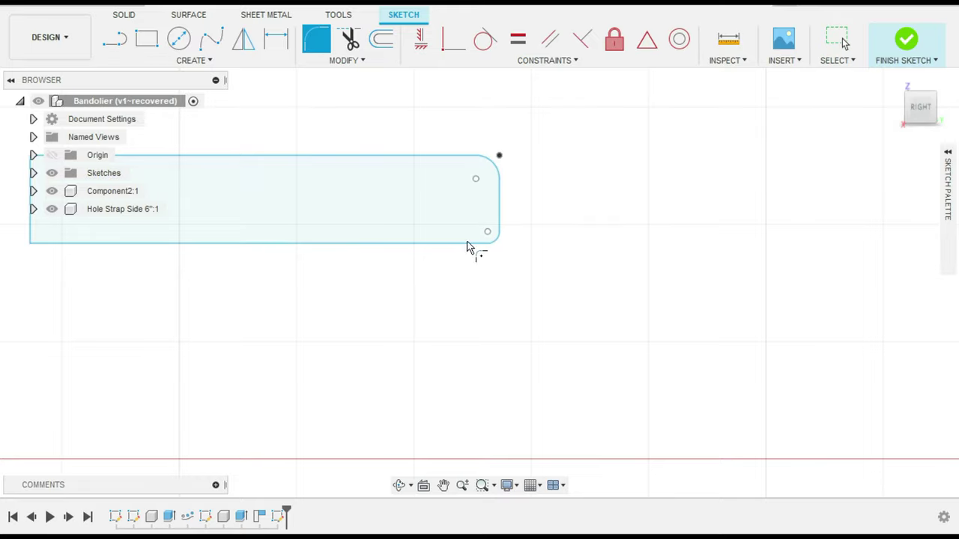
{"action": "left_click", "coordinate": [499, 245]}
{"action": "left_click", "coordinate": [109, 6]}
{"action": "left_click", "coordinate": [100, 10]}
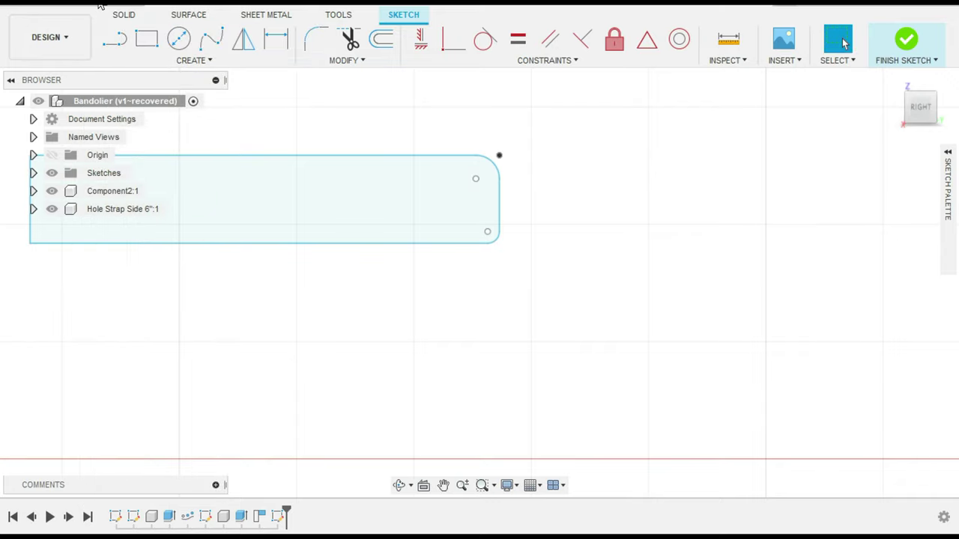
{"action": "left_click", "coordinate": [100, 6]}
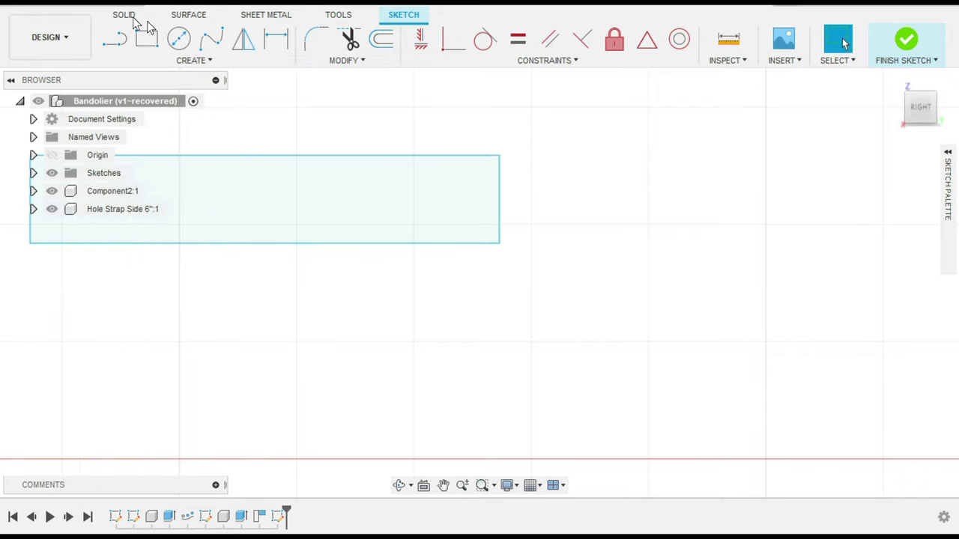
- Fillet both corners of the strap's outer end together with a 0.20 in radius
{"action": "left_click", "coordinate": [314, 42]}
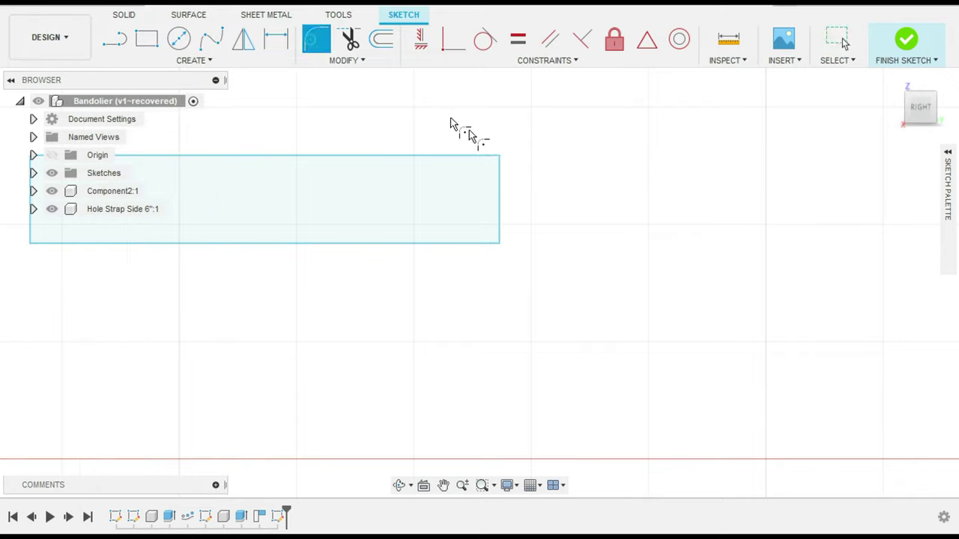
{"action": "left_click", "coordinate": [499, 165]}
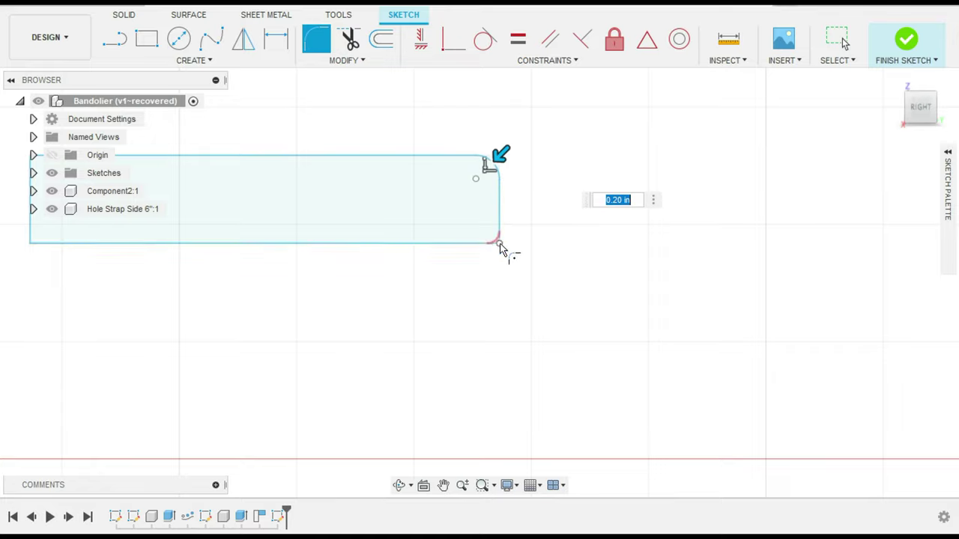
{"action": "left_click", "coordinate": [499, 245]}
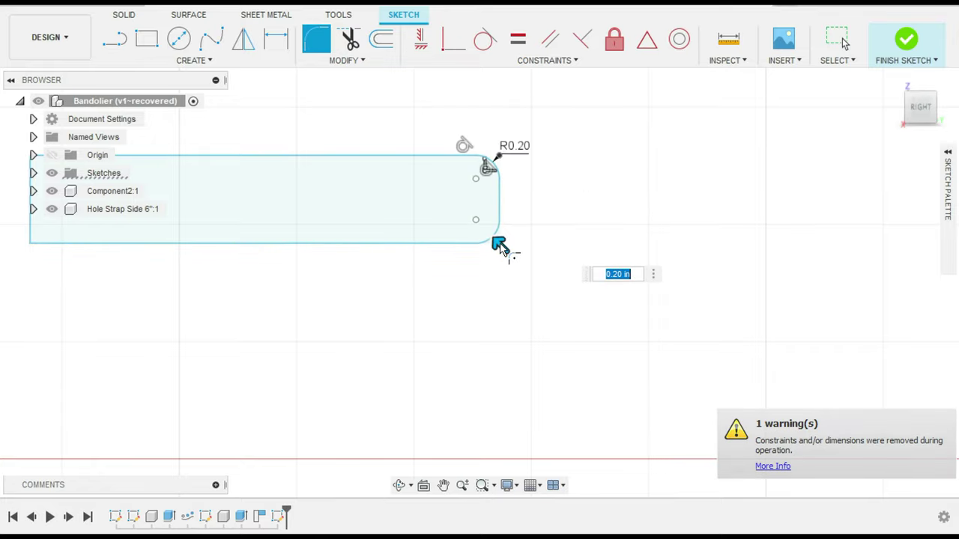
{"action": "key", "text": "Return"}
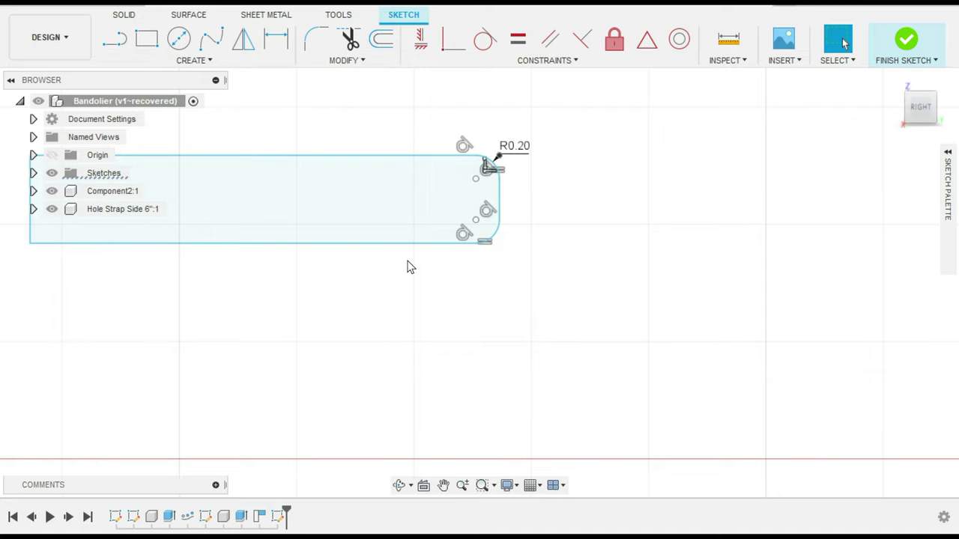
- Extrude the rounded buckle-side strap profile 0.125 in as a new body
{"action": "key", "text": "e"}
{"action": "left_click", "coordinate": [364, 202]}
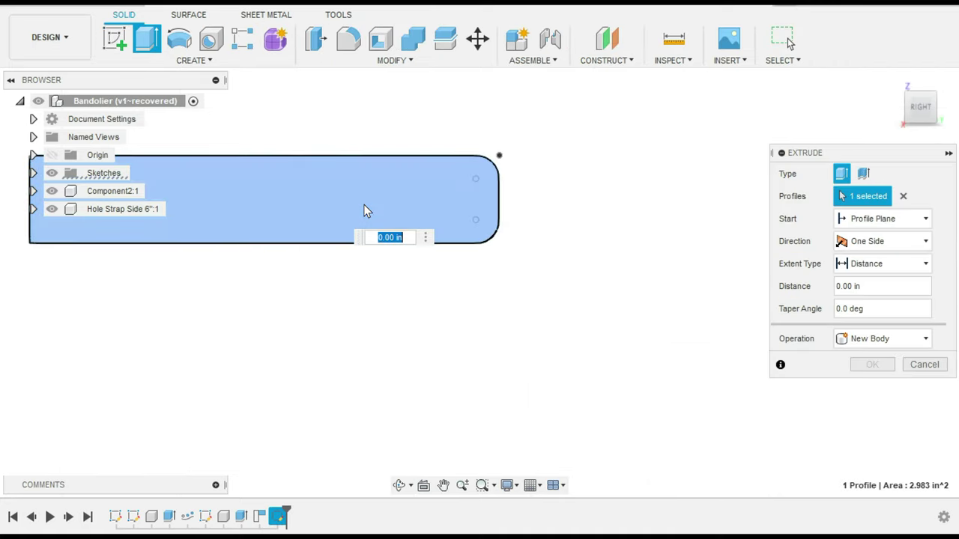
{"action": "type", "text": ".125"}
{"action": "key", "text": "Return"}
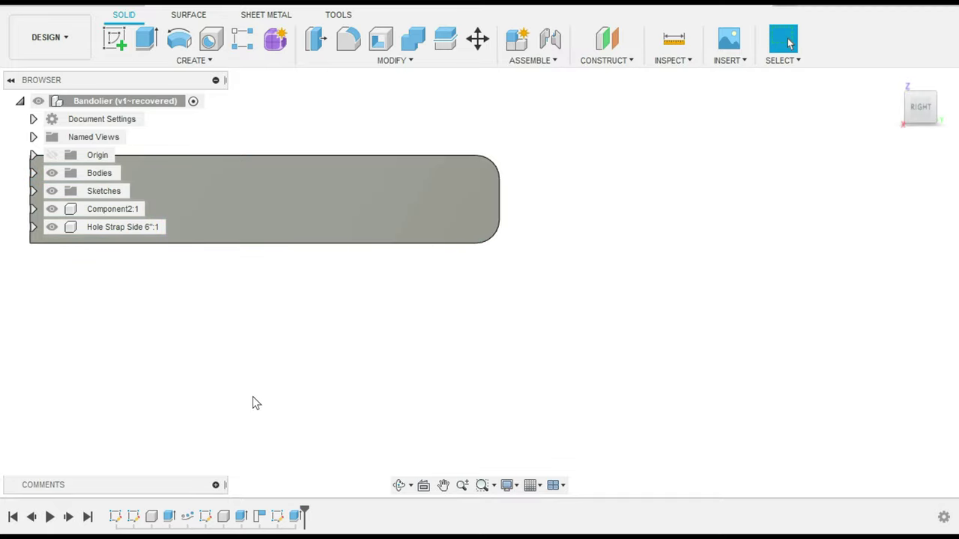
{"action": "scroll", "coordinate": [412, 289], "scroll_direction": "up", "scroll_amount": 1}
{"action": "scroll", "coordinate": [413, 289], "scroll_direction": "down", "scroll_amount": 2}
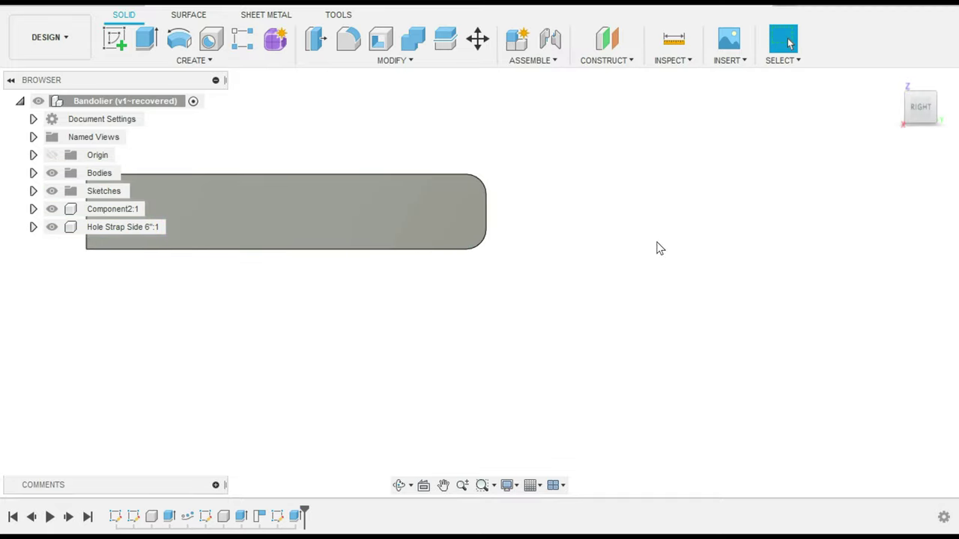
{"action": "middle_click_drag", "start_coordinate": [272, 344], "coordinate": [587, 358]}
{"action": "scroll", "coordinate": [644, 284], "scroll_direction": "down", "scroll_amount": 1}
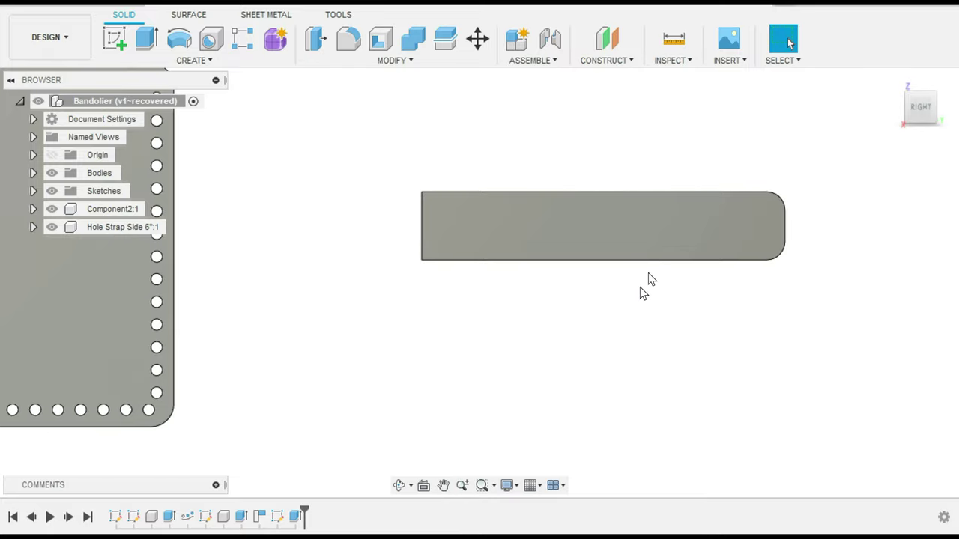
{"action": "scroll", "coordinate": [706, 233], "scroll_direction": "up", "scroll_amount": 2}
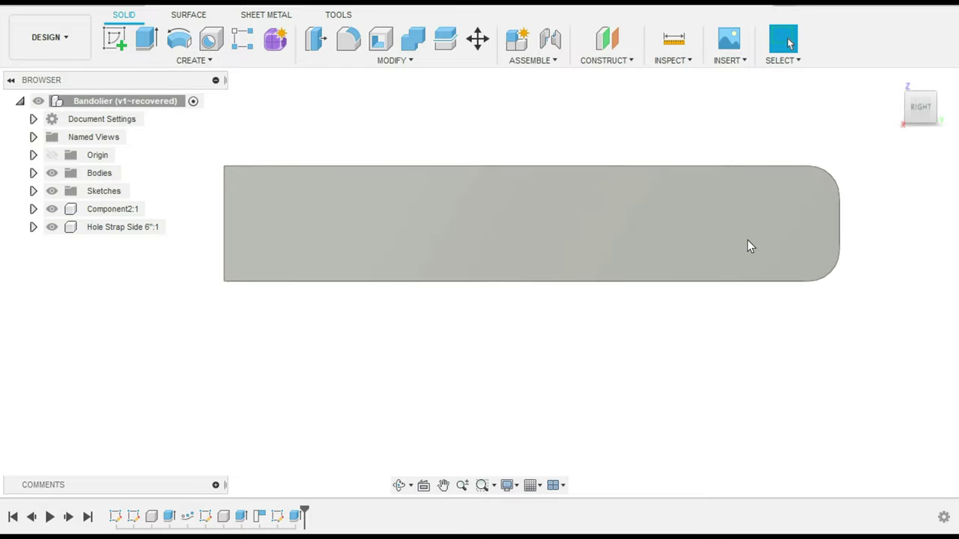
{"action": "scroll", "coordinate": [747, 241], "scroll_direction": "up", "scroll_amount": 2}
{"action": "scroll", "coordinate": [738, 242], "scroll_direction": "down", "scroll_amount": 3}
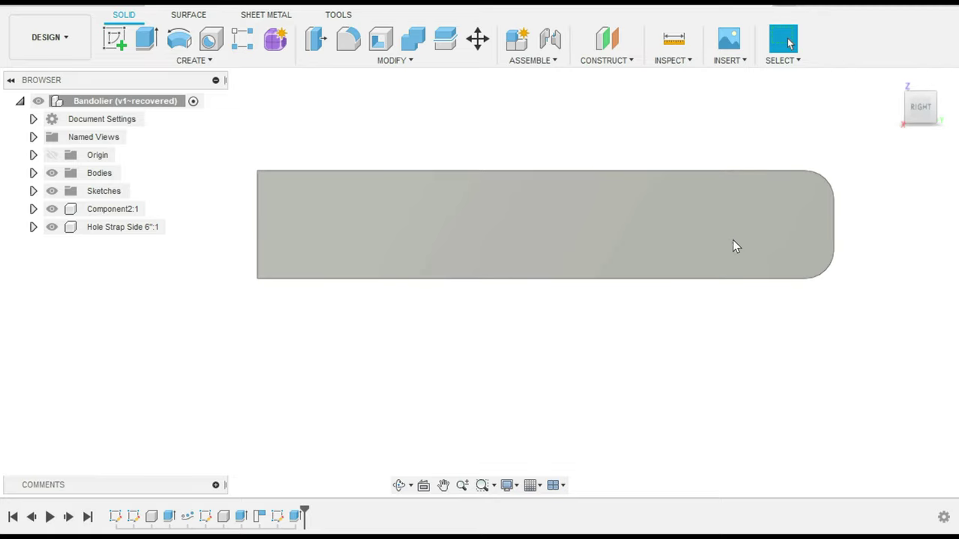
{"action": "scroll", "coordinate": [733, 245], "scroll_direction": "down", "scroll_amount": 2}
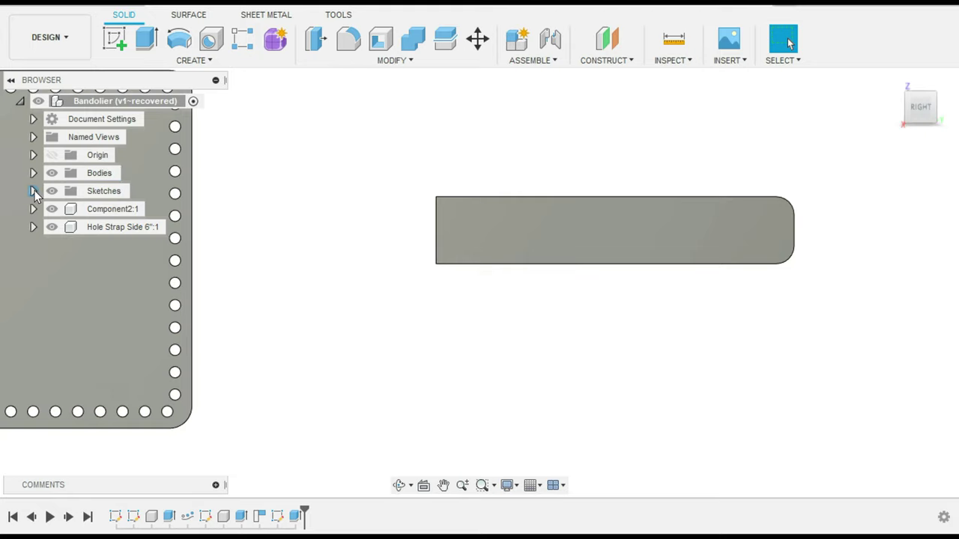
- Show Sketch4, the profile sketch of the buckle-side strap, over the strap body
{"action": "left_click", "coordinate": [33, 191]}
{"action": "left_click", "coordinate": [75, 264]}
{"action": "left_click", "coordinate": [66, 263]}
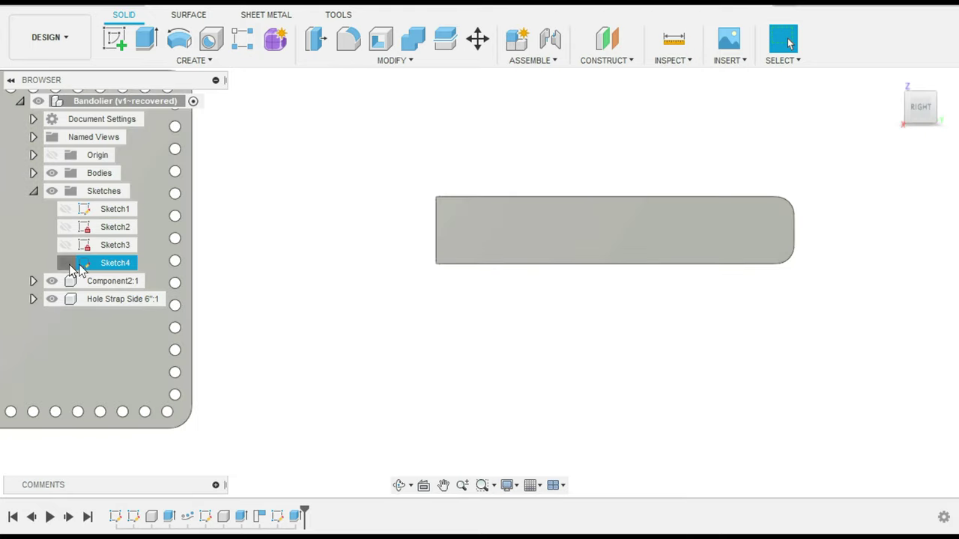
{"action": "scroll", "coordinate": [640, 275], "scroll_direction": "up", "scroll_amount": 3}
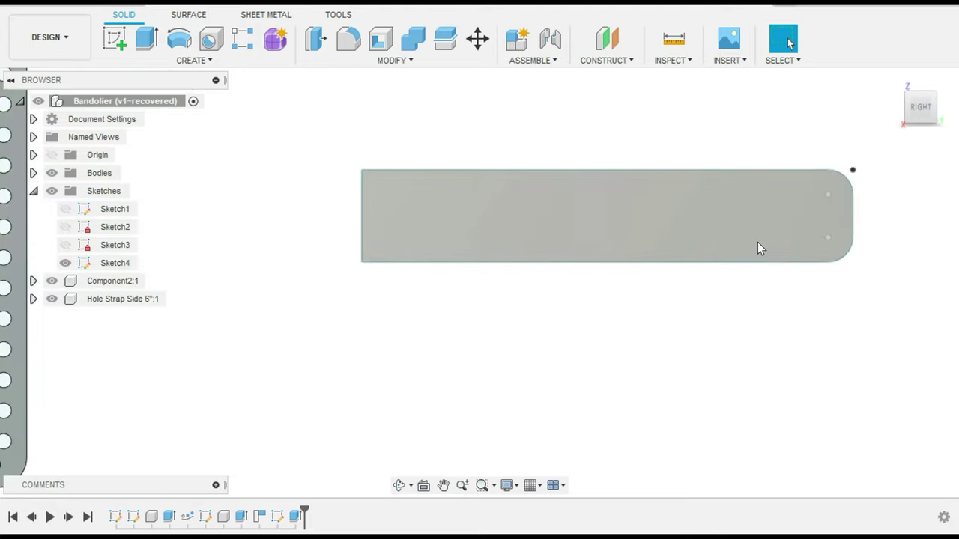
{"action": "scroll", "coordinate": [758, 242], "scroll_direction": "up", "scroll_amount": 1}
{"action": "middle_click_drag", "start_coordinate": [698, 233], "coordinate": [553, 277]}
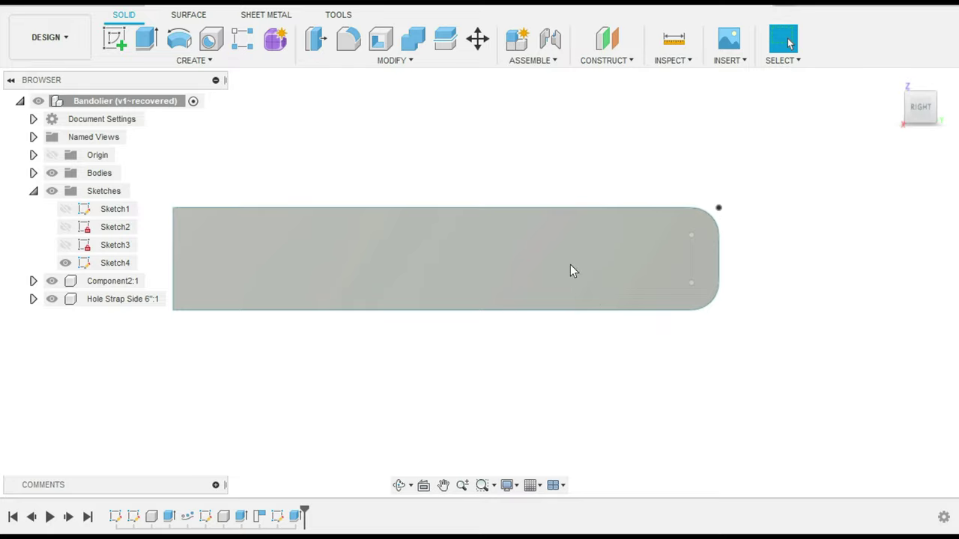
{"action": "scroll", "coordinate": [570, 264], "scroll_direction": "down", "scroll_amount": 2}
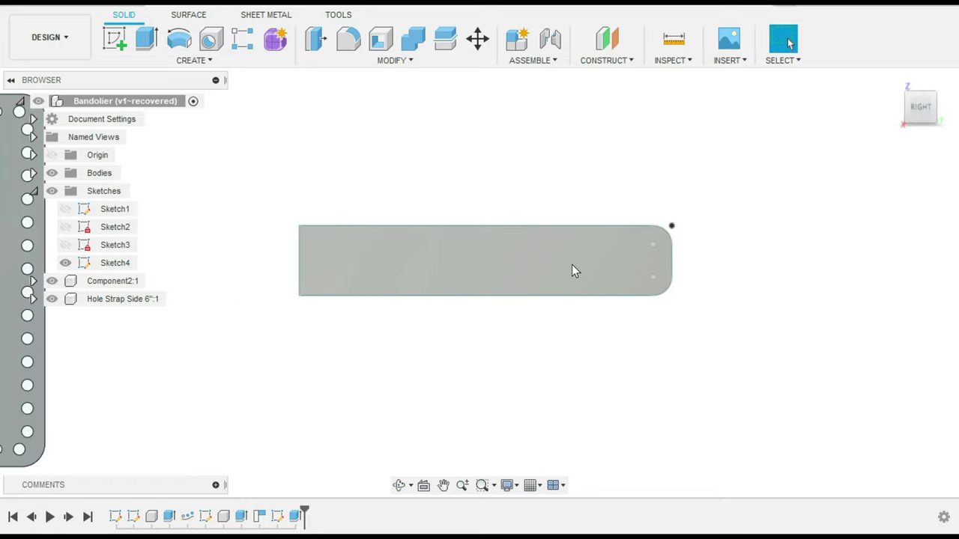
{"action": "scroll", "coordinate": [572, 272], "scroll_direction": "up", "scroll_amount": 2}
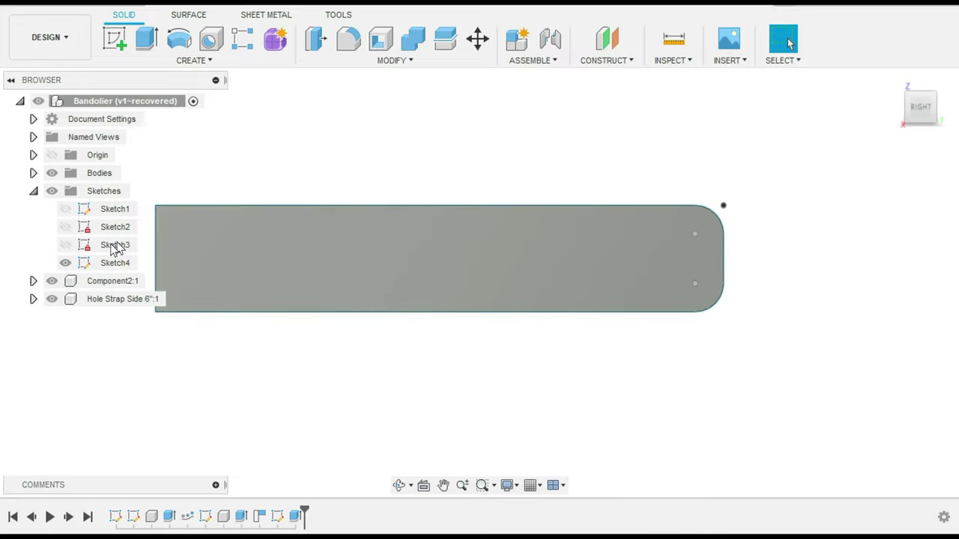
- Start a sketch on the buckle-side strap's face and draw a line straight across its width, about 0.75 in from the rounded end
{"action": "left_click", "coordinate": [128, 45]}
{"action": "left_click", "coordinate": [520, 261]}
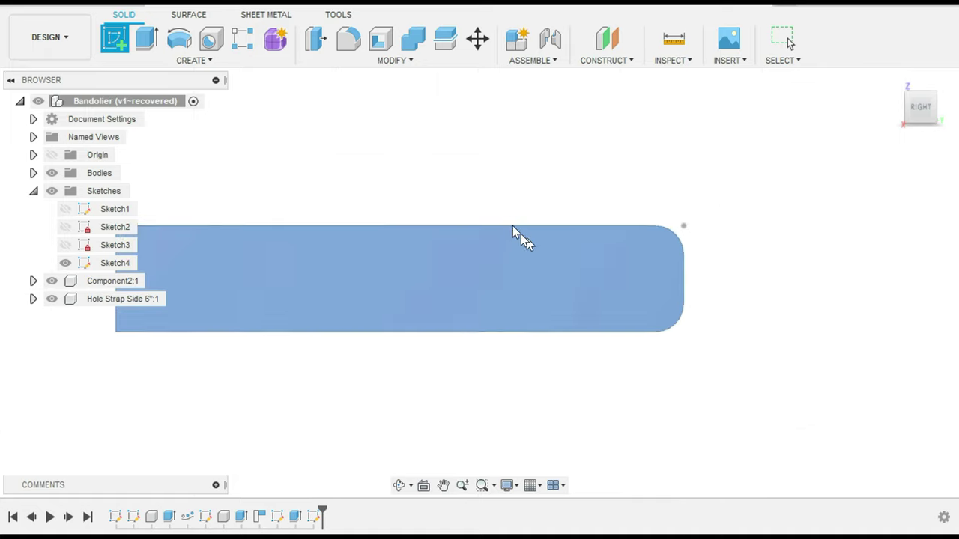
{"action": "left_click", "coordinate": [115, 37]}
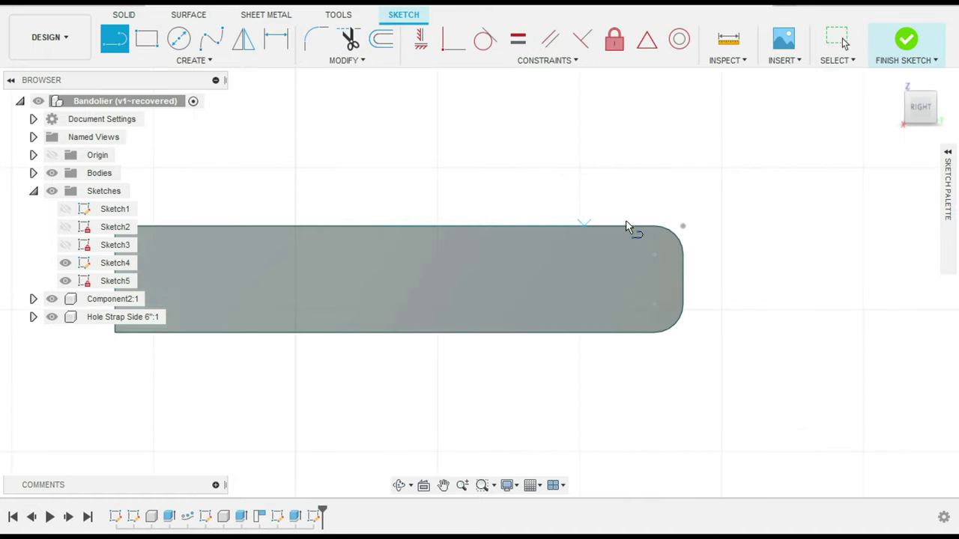
{"action": "left_click", "coordinate": [577, 225]}
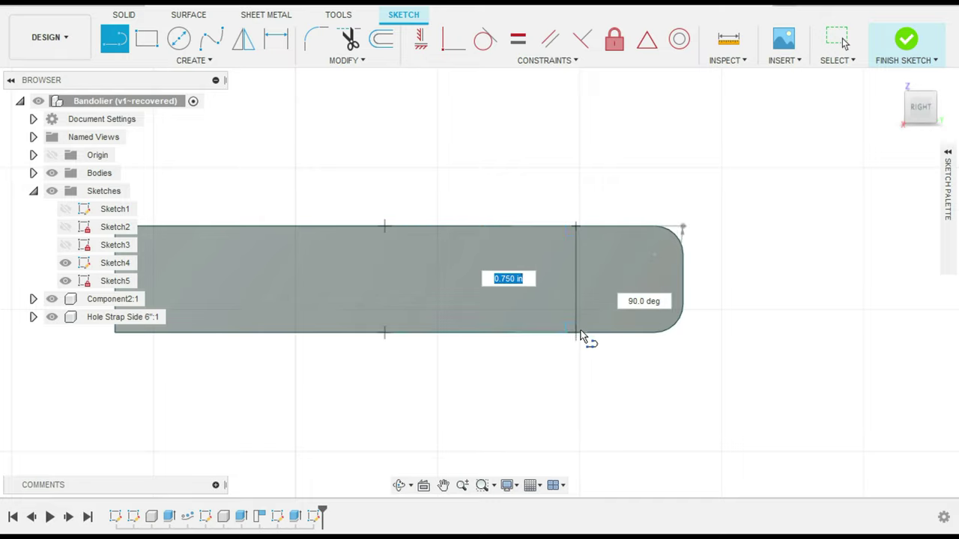
{"action": "double_click", "coordinate": [580, 331]}
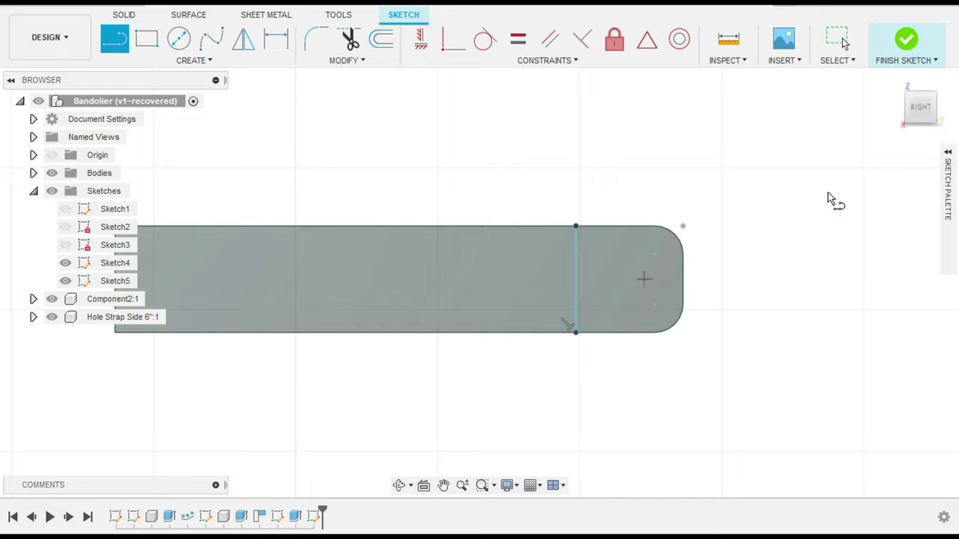
{"action": "key", "text": "Escape"}
- Convert the line across the strap's width to construction
{"action": "left_click", "coordinate": [949, 154]}
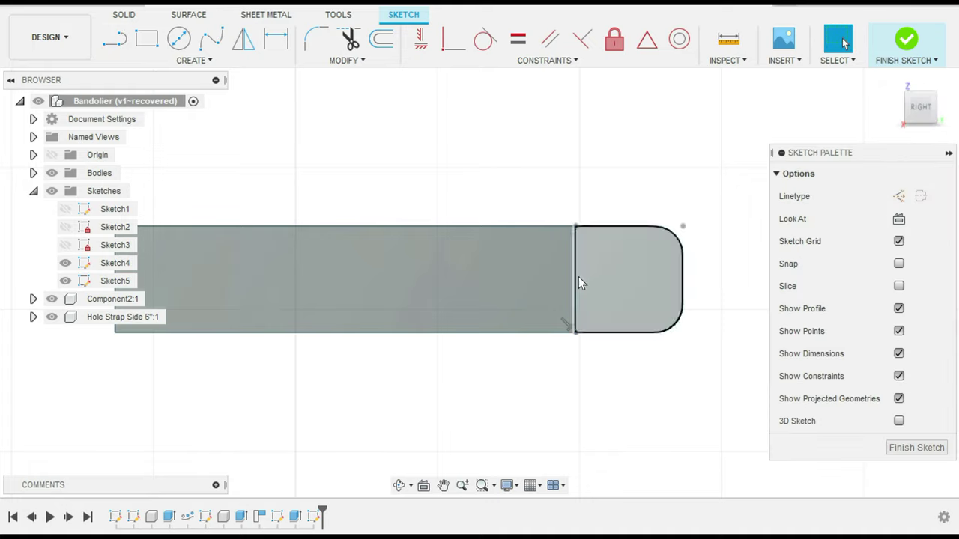
{"action": "left_click", "coordinate": [577, 277]}
{"action": "left_click", "coordinate": [899, 196]}
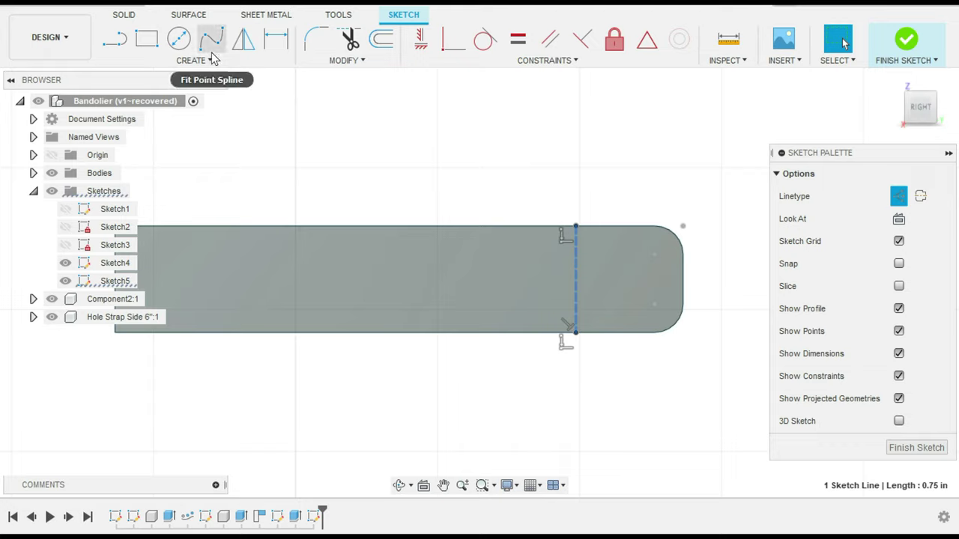
- Start a two-point rectangle at the construction line's midpoint, extending away from the rounded end, with a length of 0.25 in
{"action": "left_click", "coordinate": [147, 38]}
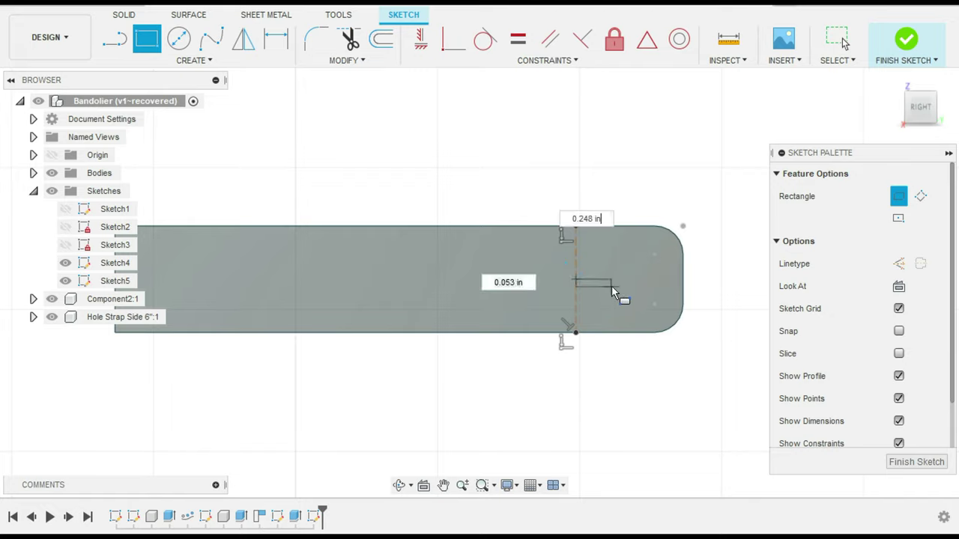
{"action": "key", "text": "Tab"}
{"action": "key", "text": "Escape"}
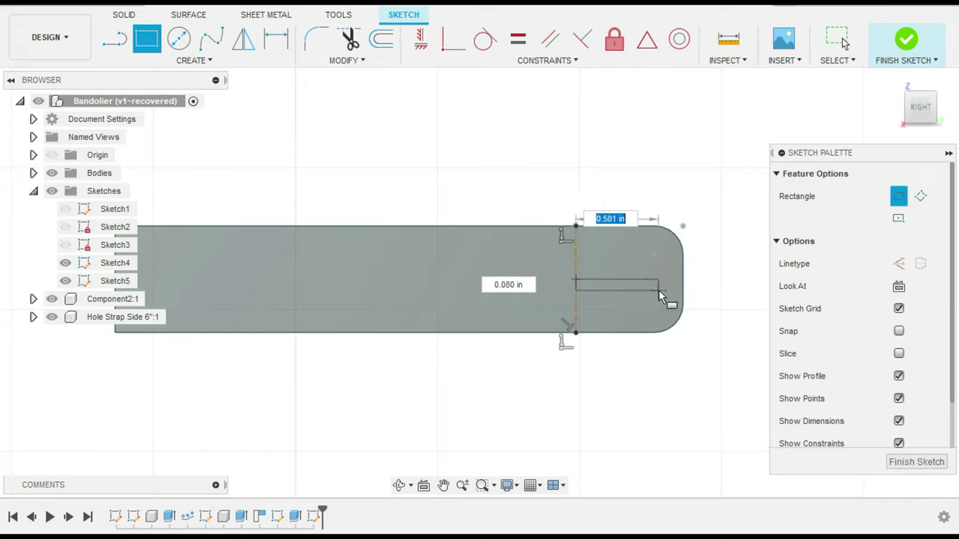
{"action": "type", "text": "0.1"}
{"action": "key", "text": "Tab"}
{"action": "key", "text": "Tab"}
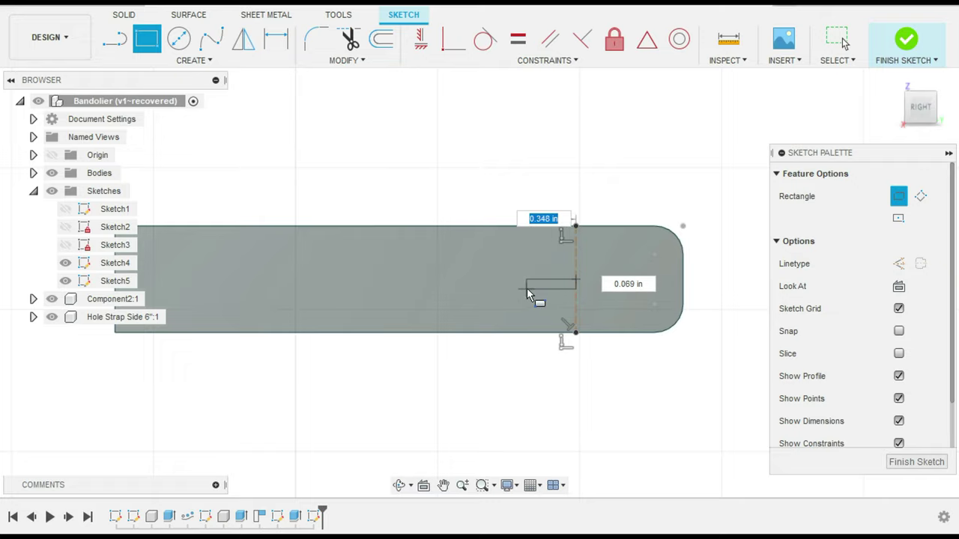
{"action": "type", "text": ".12"}
{"action": "key", "text": "Tab"}
{"action": "key", "text": "BackSpace"}
{"action": "key", "text": "BackSpace"}
{"action": "type", "text": "25"}
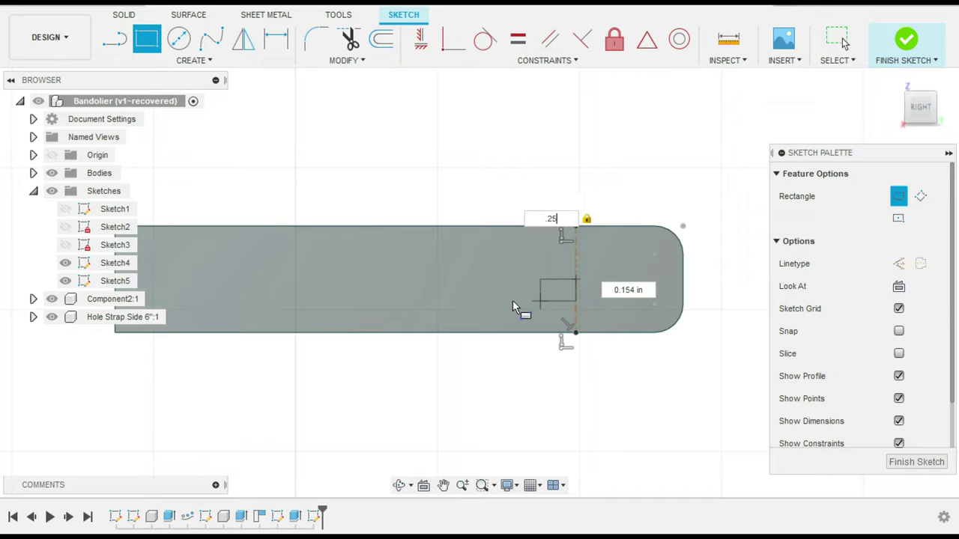
- Set the rectangle's height to 0.05 in and complete it
{"action": "key", "text": "Tab"}
{"action": "type", "text": ".25"}
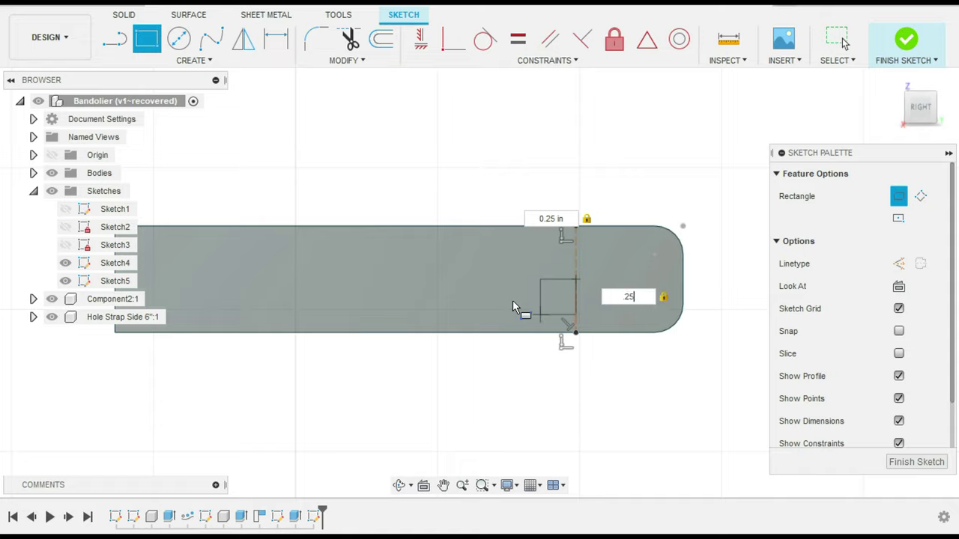
{"action": "key", "text": "BackSpace"}
{"action": "key", "text": "BackSpace"}
{"action": "type", "text": "125"}
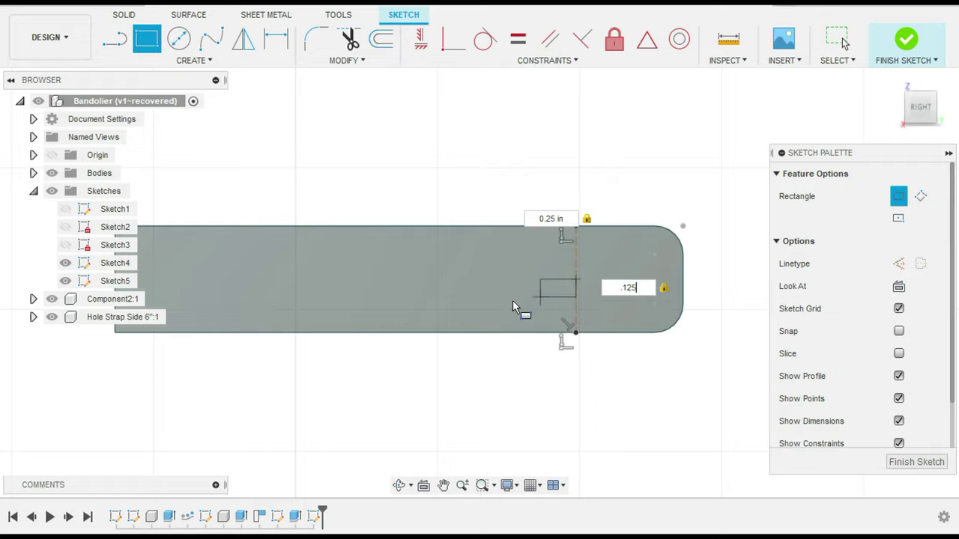
{"action": "key", "text": "BackSpace"}
{"action": "key", "text": "BackSpace"}
{"action": "key", "text": "BackSpace"}
{"action": "type", "text": "04"}
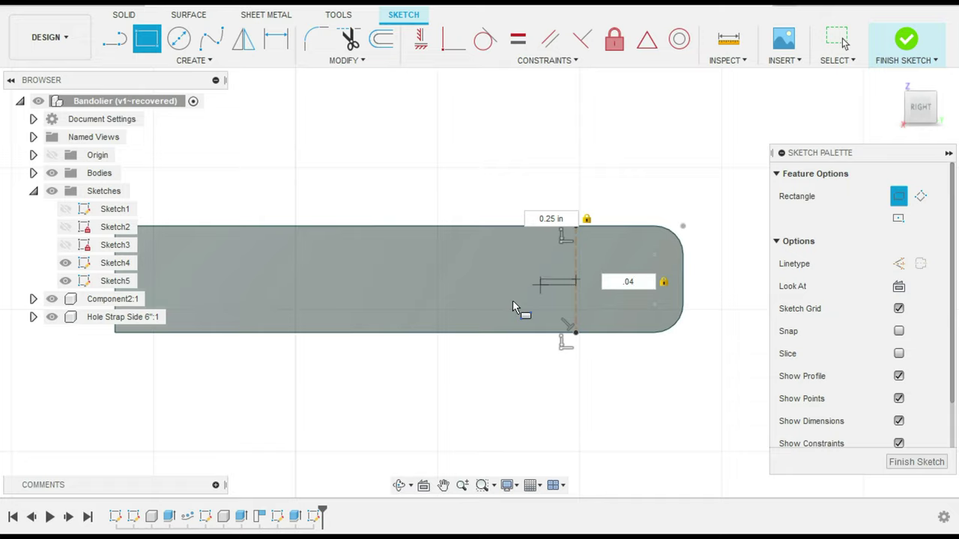
{"action": "key", "text": "BackSpace"}
{"action": "type", "text": "5"}
{"action": "key", "text": "Return"}
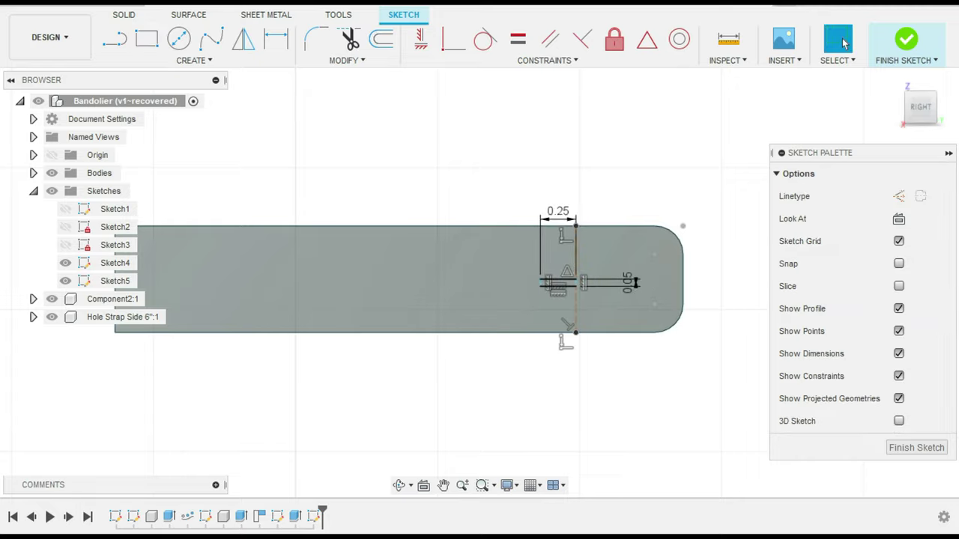
- Draw a horizontal line from the midpoint of the construction line to the strap's rounded end and make it a construction line
{"action": "scroll", "coordinate": [657, 291], "scroll_direction": "up", "scroll_amount": 4}
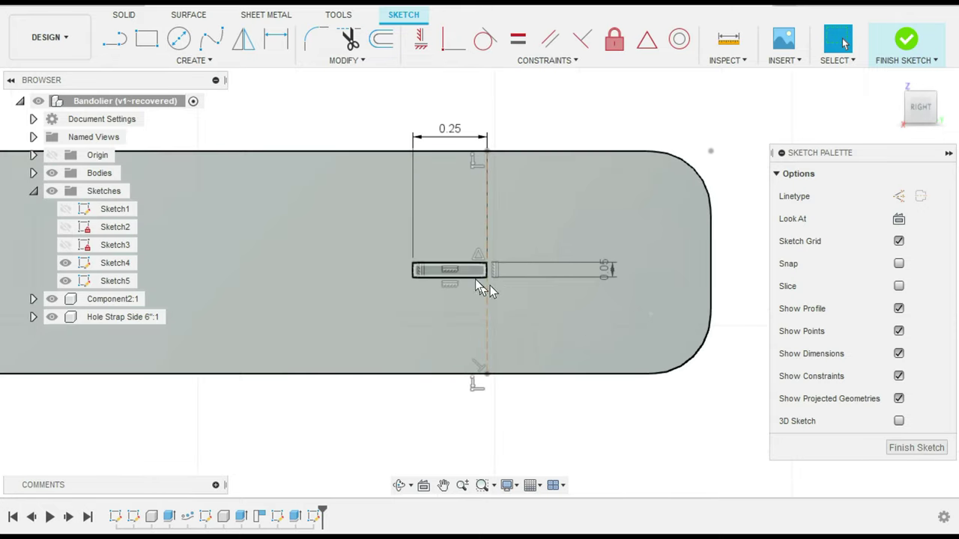
{"action": "left_click", "coordinate": [115, 39]}
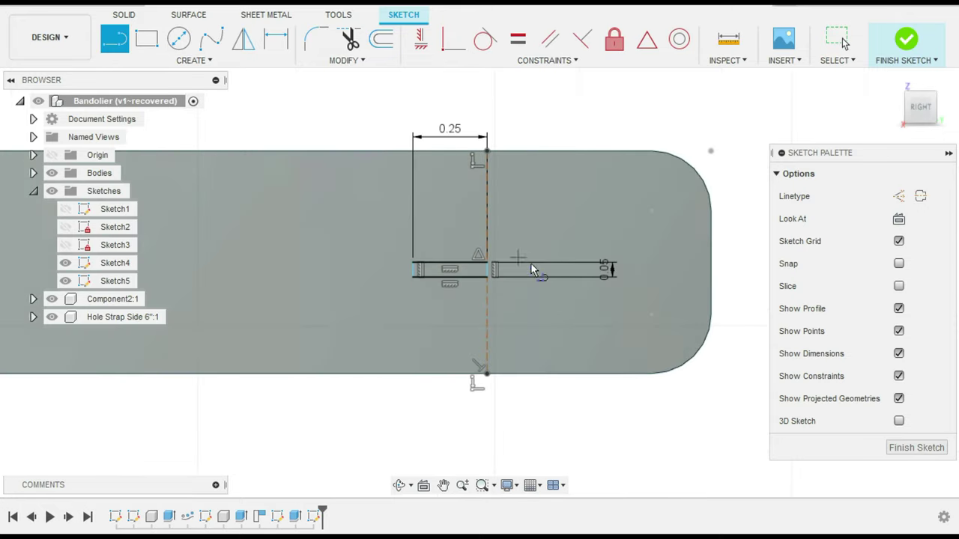
{"action": "left_click", "coordinate": [490, 268]}
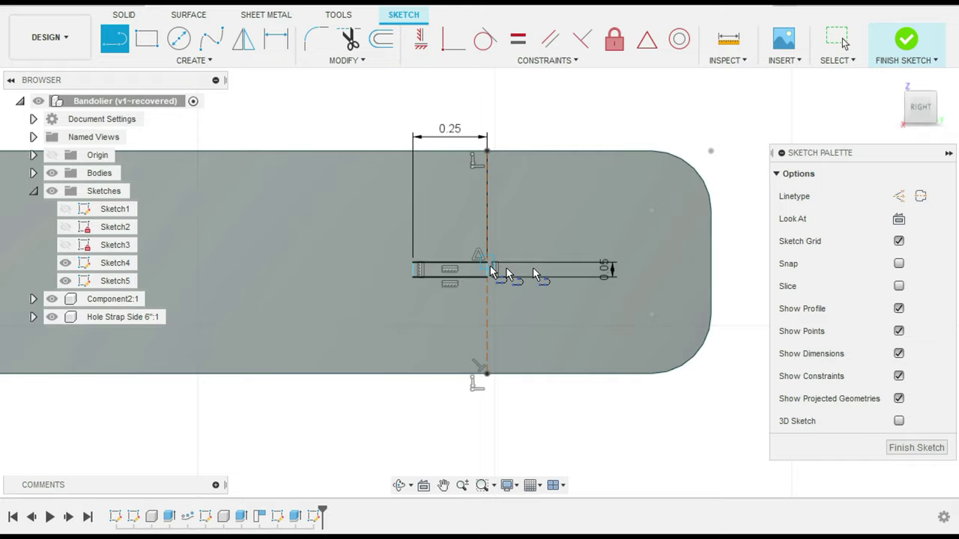
{"action": "left_click", "coordinate": [712, 263]}
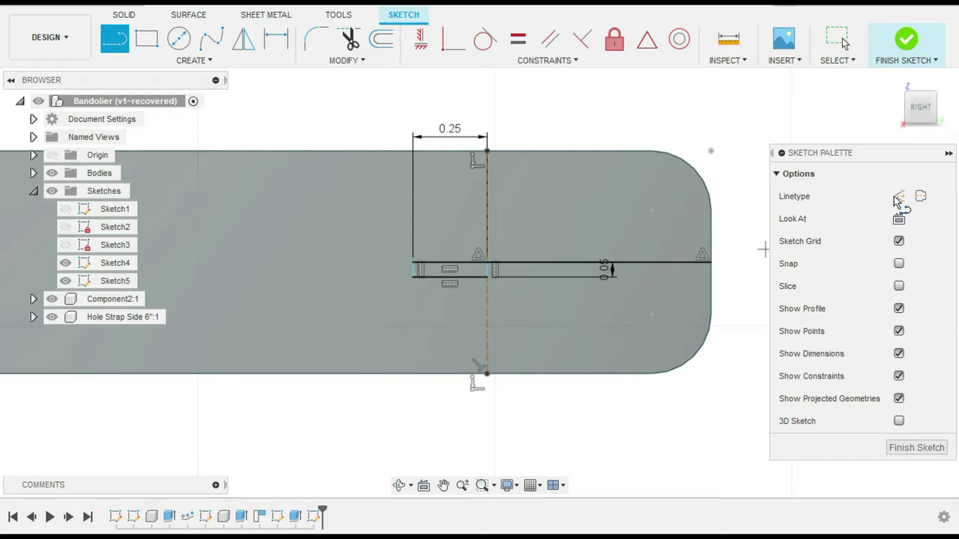
{"action": "key", "text": "Escape"}
{"action": "left_click", "coordinate": [623, 262]}
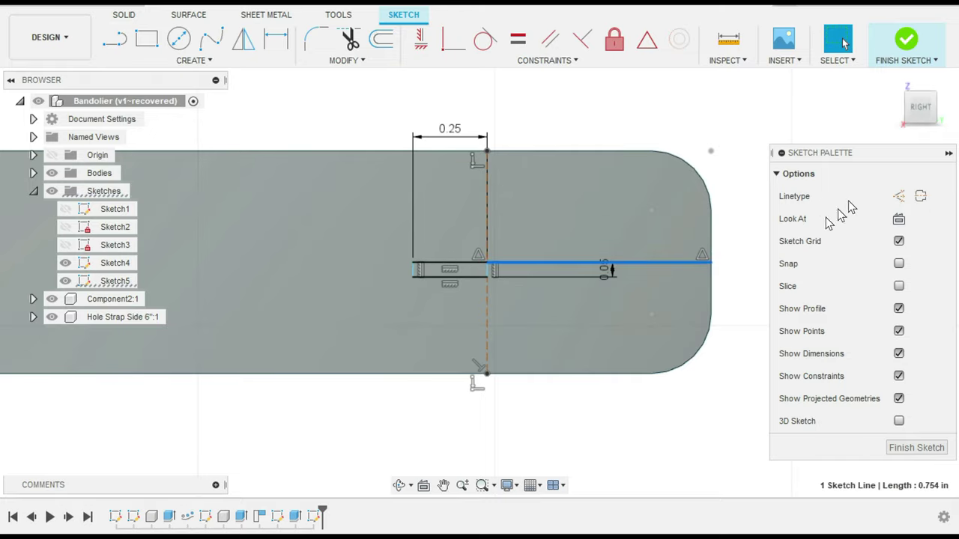
{"action": "left_click", "coordinate": [900, 196]}
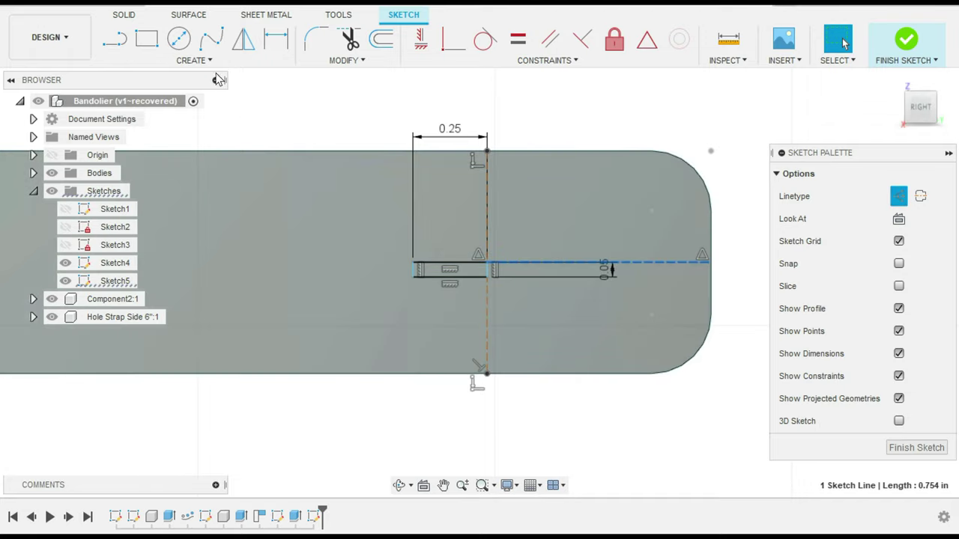
- Mirror the small rectangle's lower line and two end lines across the horizontal construction line
{"action": "left_click", "coordinate": [474, 238]}
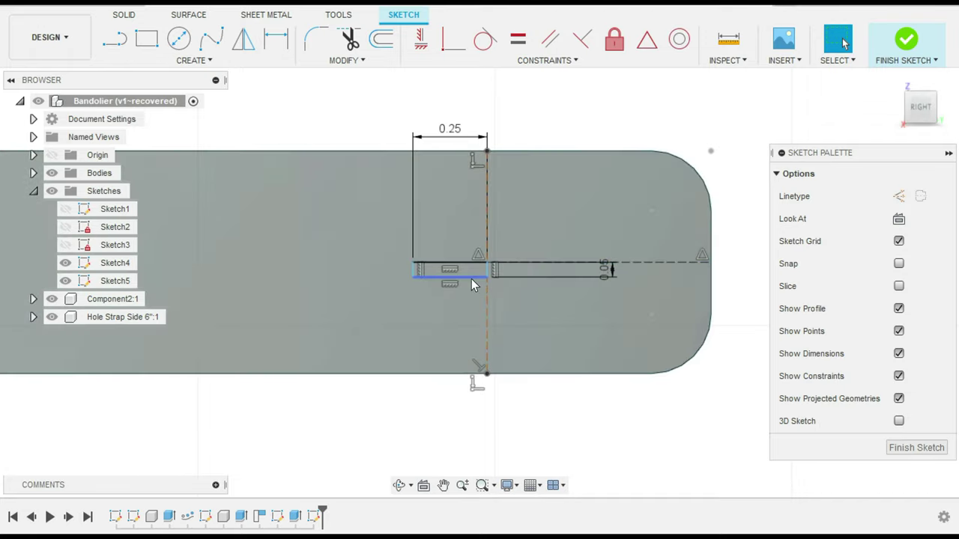
{"action": "left_click", "coordinate": [475, 277]}
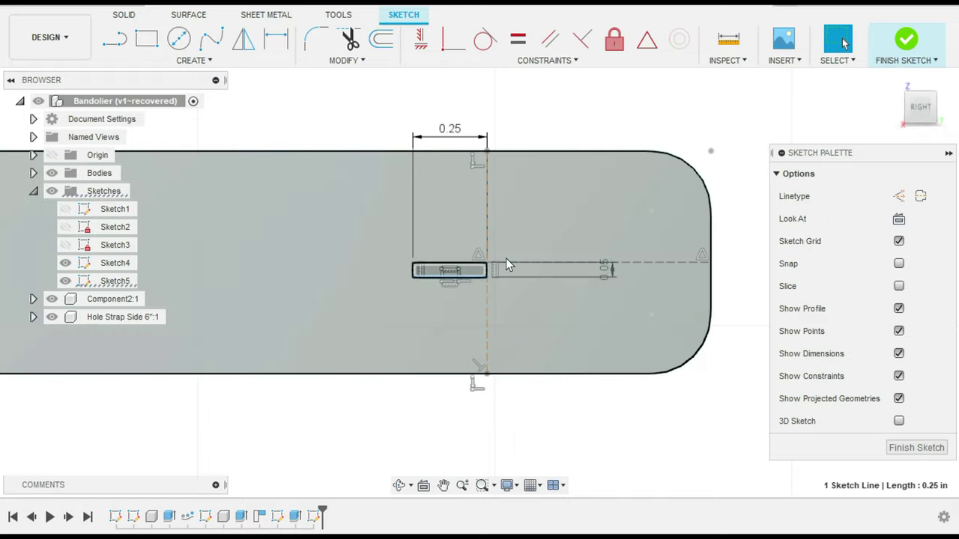
{"action": "scroll", "coordinate": [489, 267], "scroll_direction": "up", "scroll_amount": 2}
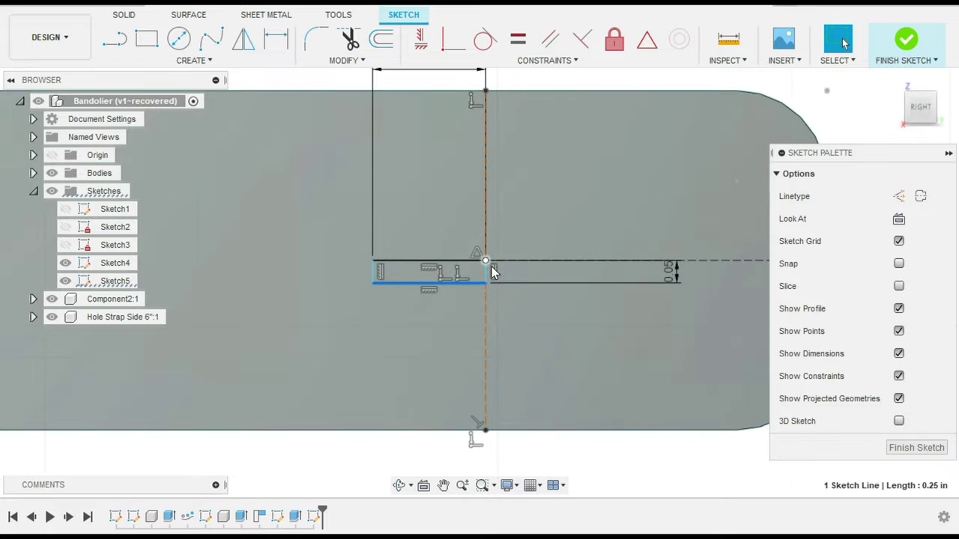
{"action": "left_click", "coordinate": [487, 273], "text": "shift"}
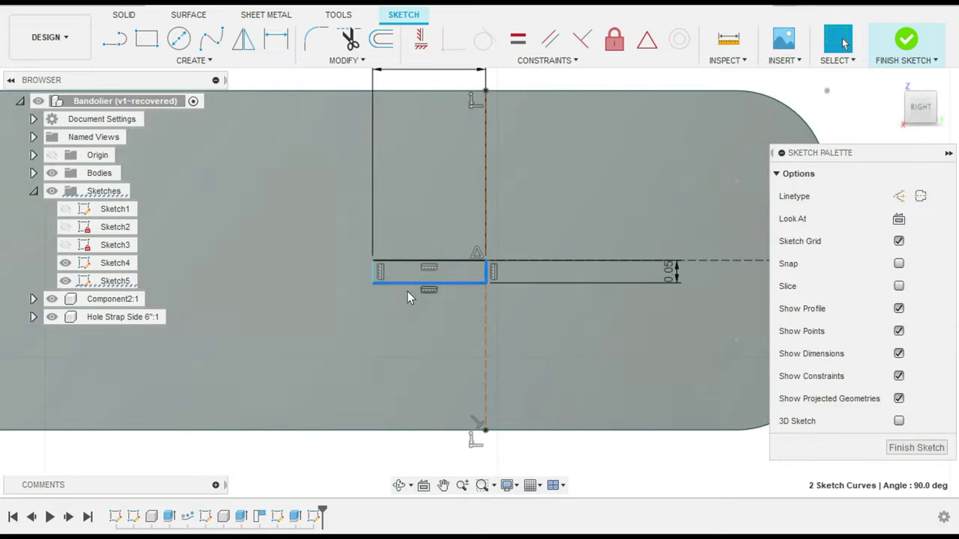
{"action": "left_click", "coordinate": [371, 275], "text": "shift"}
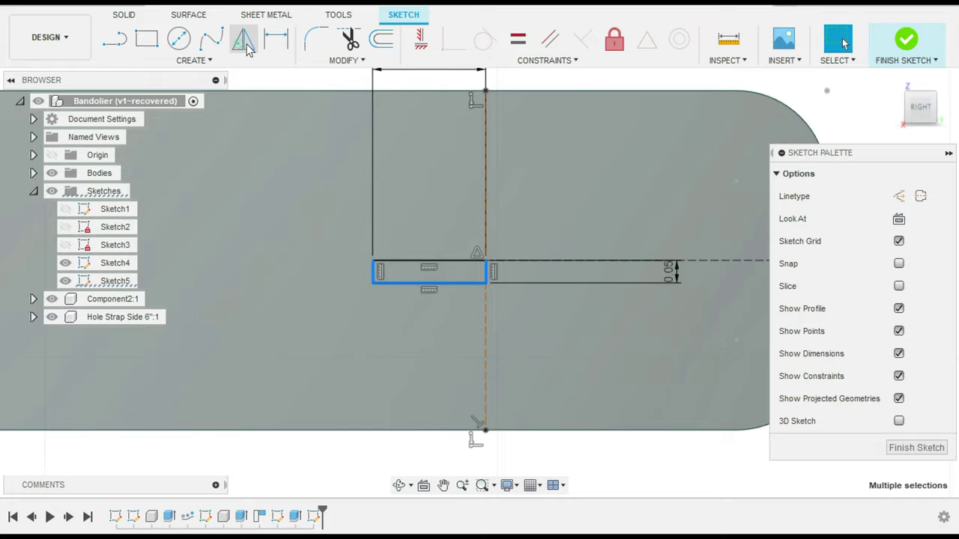
{"action": "left_click", "coordinate": [243, 37]}
{"action": "left_click", "coordinate": [659, 196]}
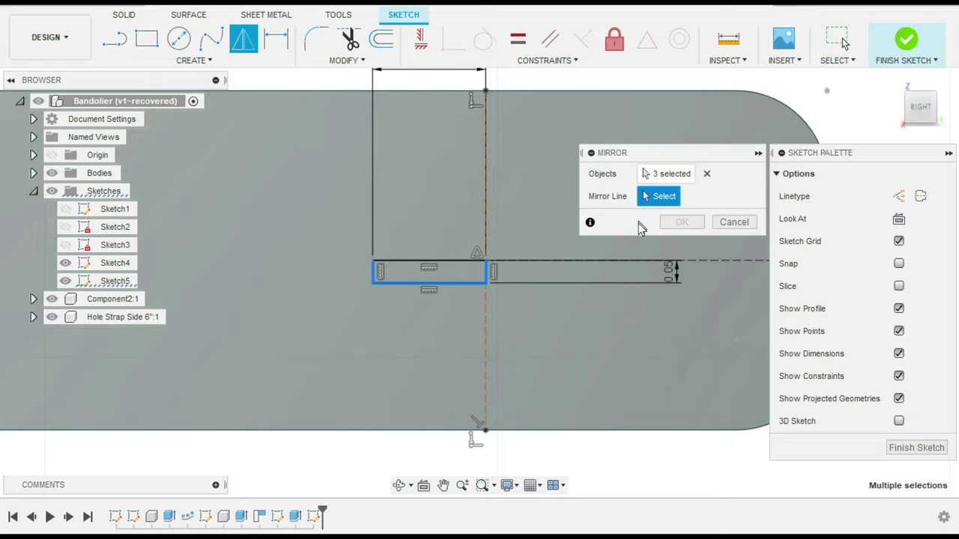
{"action": "left_click", "coordinate": [608, 261]}
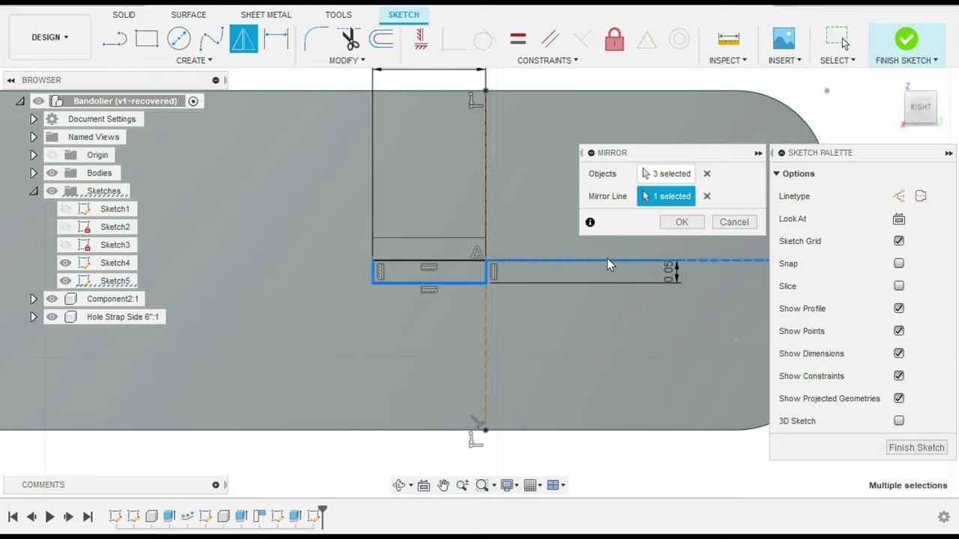
{"action": "left_click", "coordinate": [680, 223]}
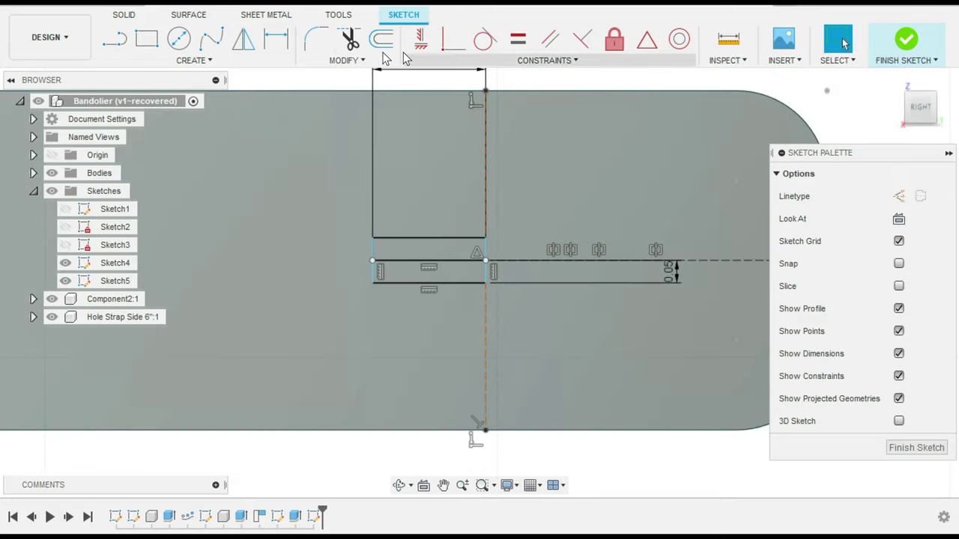
- Trim away the shared horizontal line dividing the two mirrored rectangle halves
{"action": "left_click", "coordinate": [349, 38]}
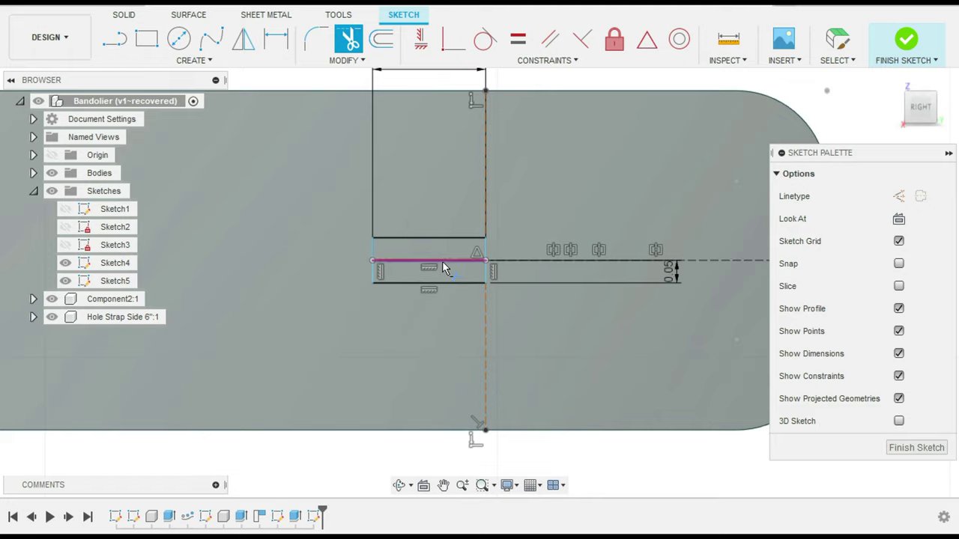
{"action": "left_click", "coordinate": [442, 261]}
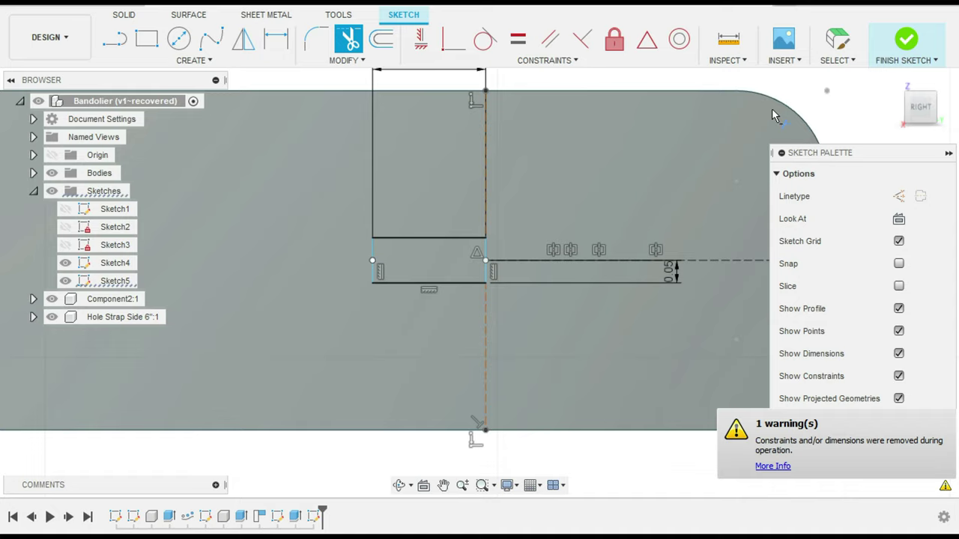
{"action": "key", "text": "Escape"}
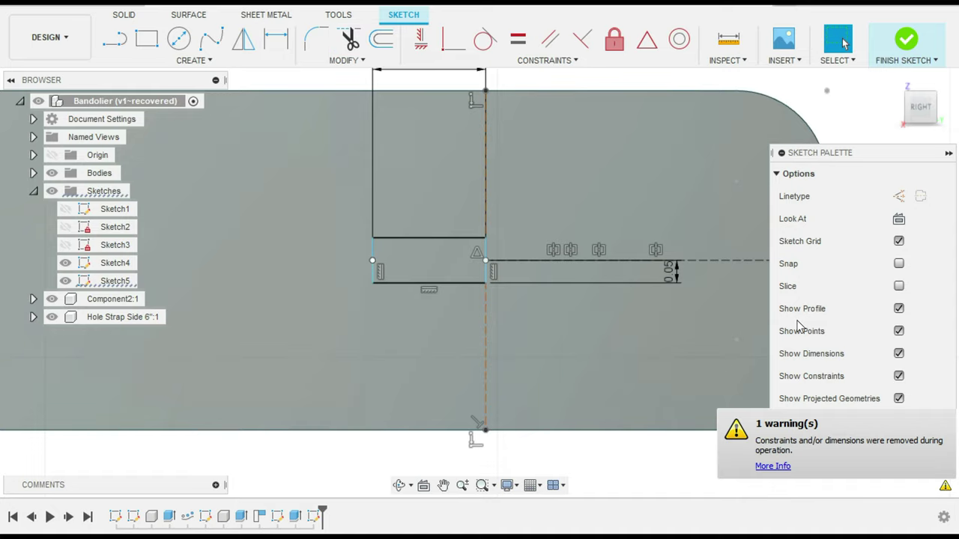
- Mirror the combined rectangle's upper, lower and outer end lines across the construction line spanning the strap's width
{"action": "scroll", "coordinate": [541, 323], "scroll_direction": "up", "scroll_amount": 2}
{"action": "scroll", "coordinate": [536, 330], "scroll_direction": "down", "scroll_amount": 3}
{"action": "scroll", "coordinate": [537, 337], "scroll_direction": "down", "scroll_amount": 2}
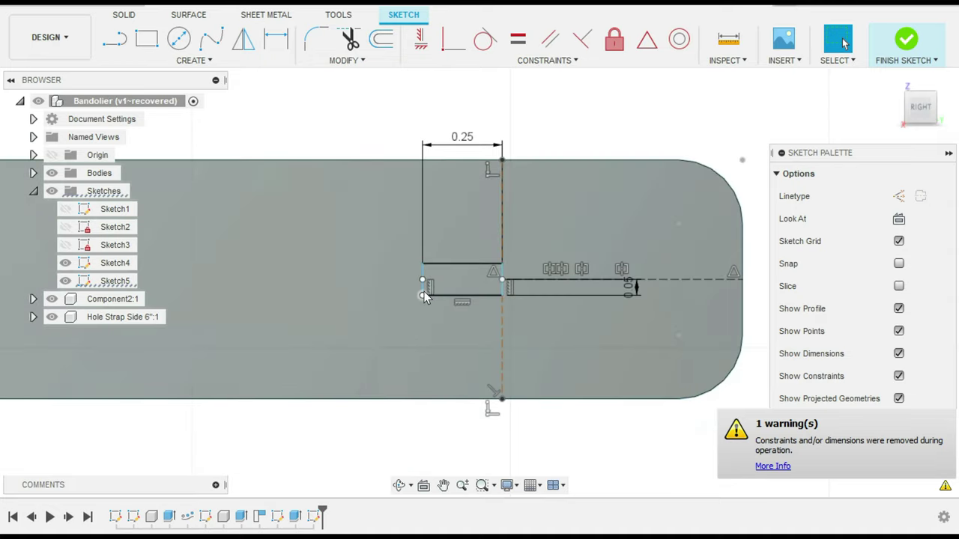
{"action": "left_click", "coordinate": [422, 292]}
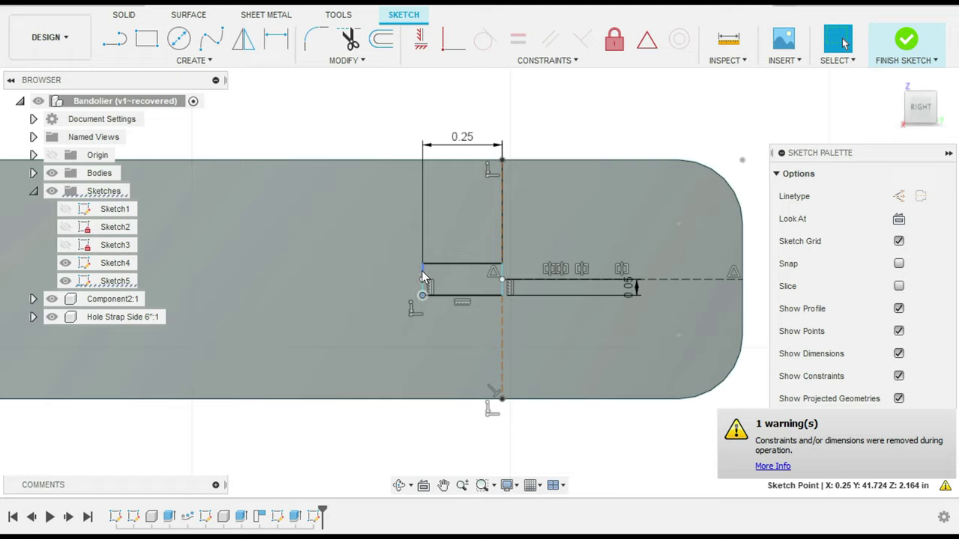
{"action": "left_click", "coordinate": [422, 271], "text": "shift"}
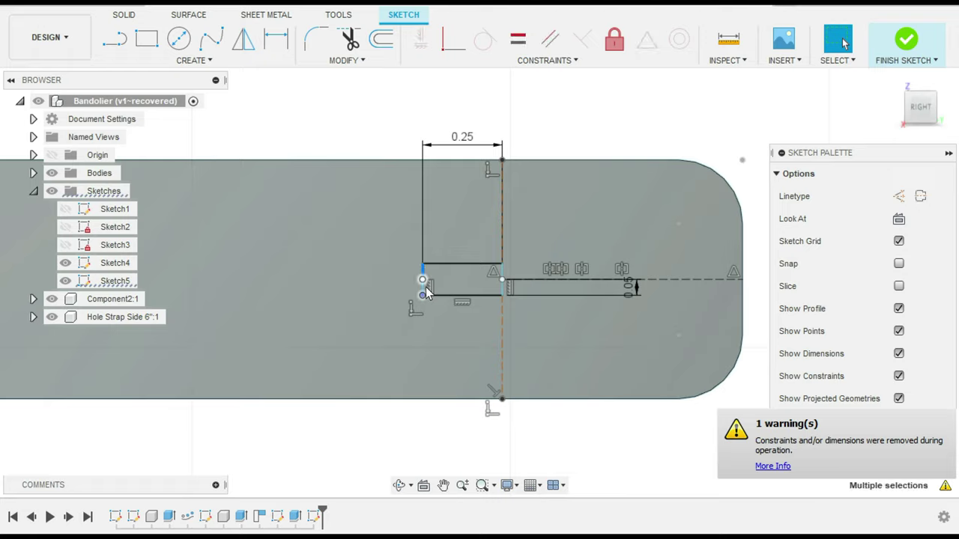
{"action": "left_click", "coordinate": [438, 295]}
{"action": "left_click", "coordinate": [424, 291]}
{"action": "left_click", "coordinate": [421, 290]}
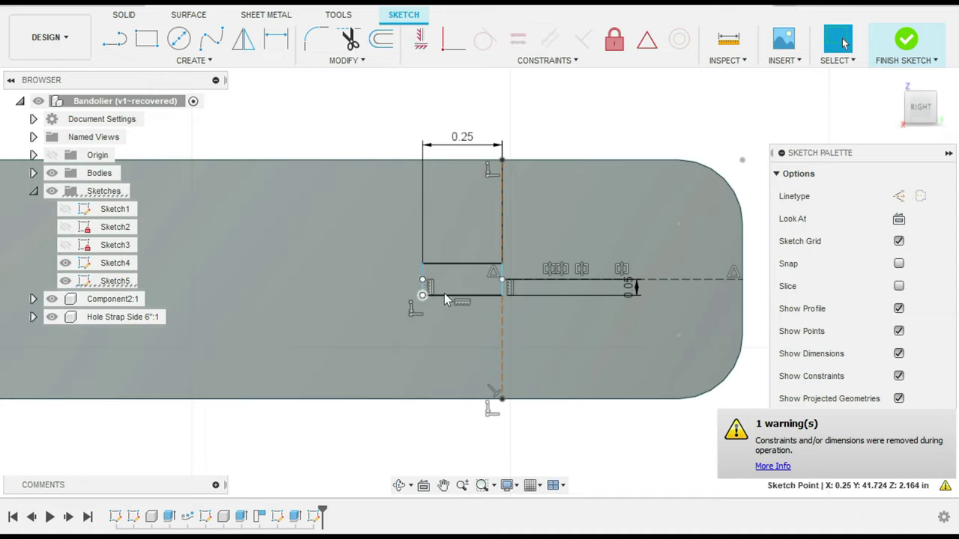
{"action": "left_click", "coordinate": [448, 276], "text": "shift"}
{"action": "left_click", "coordinate": [447, 264], "text": "shift"}
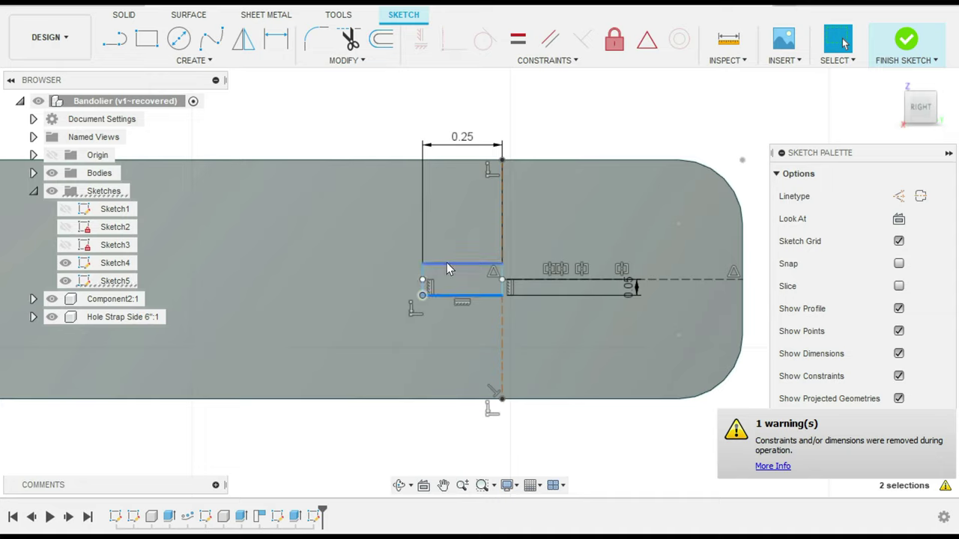
{"action": "left_click", "coordinate": [424, 277], "text": "shift"}
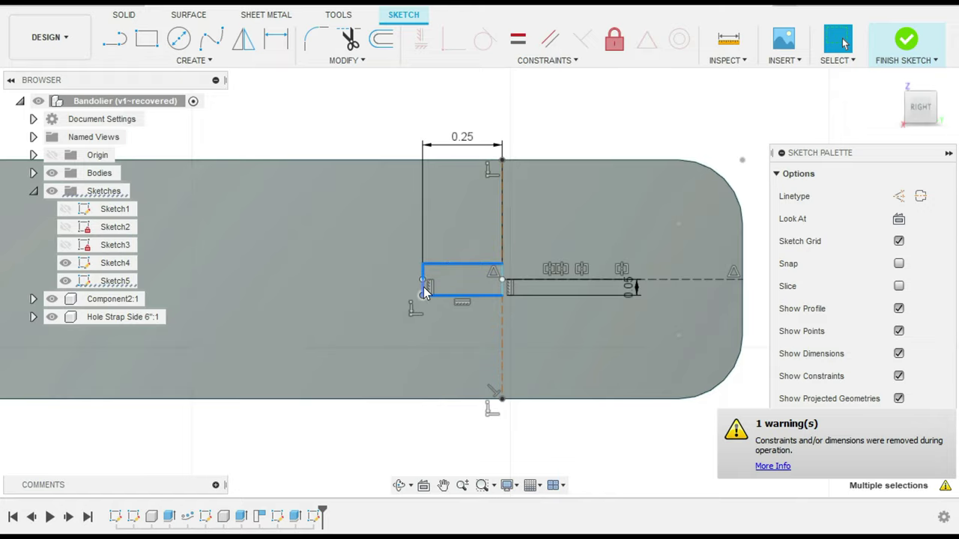
{"action": "left_click", "coordinate": [423, 295], "text": "shift"}
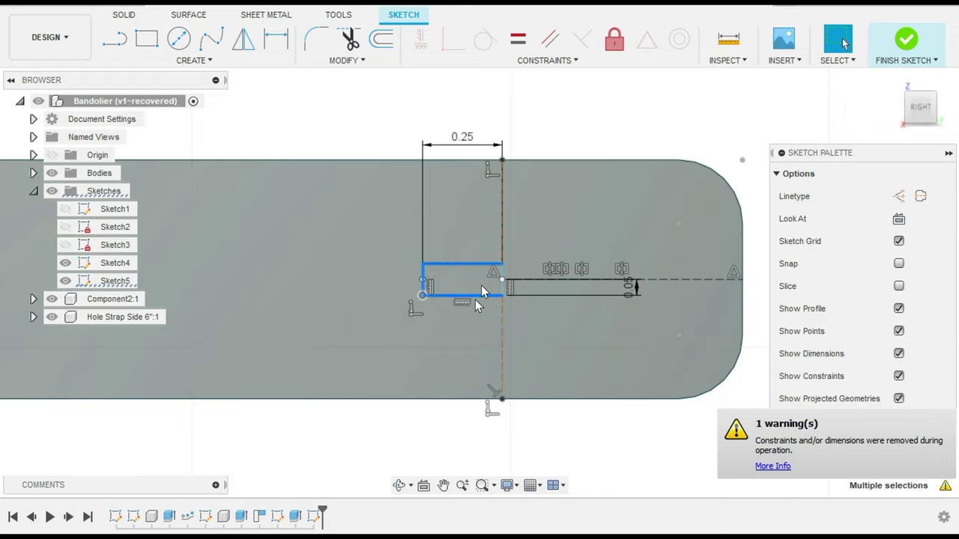
{"action": "left_click", "coordinate": [243, 41]}
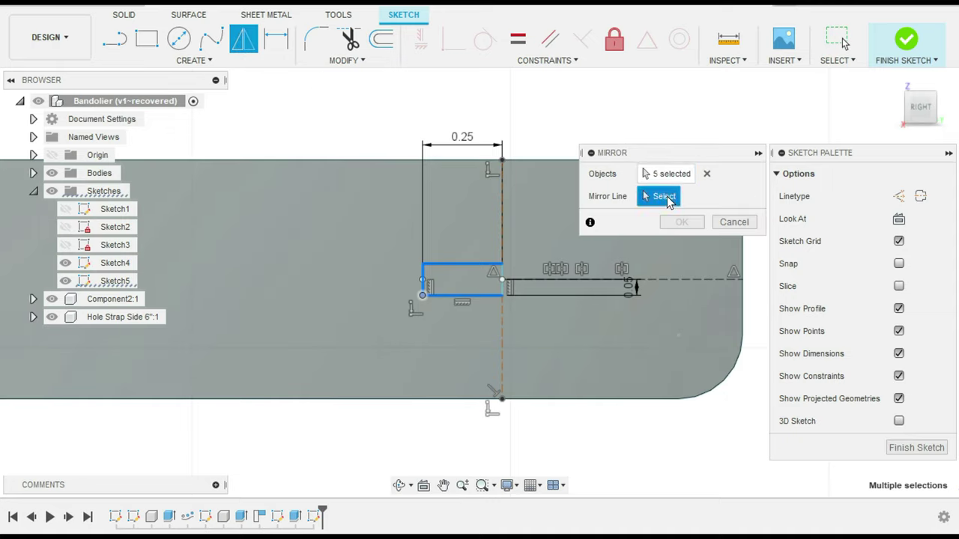
{"action": "left_click", "coordinate": [502, 256]}
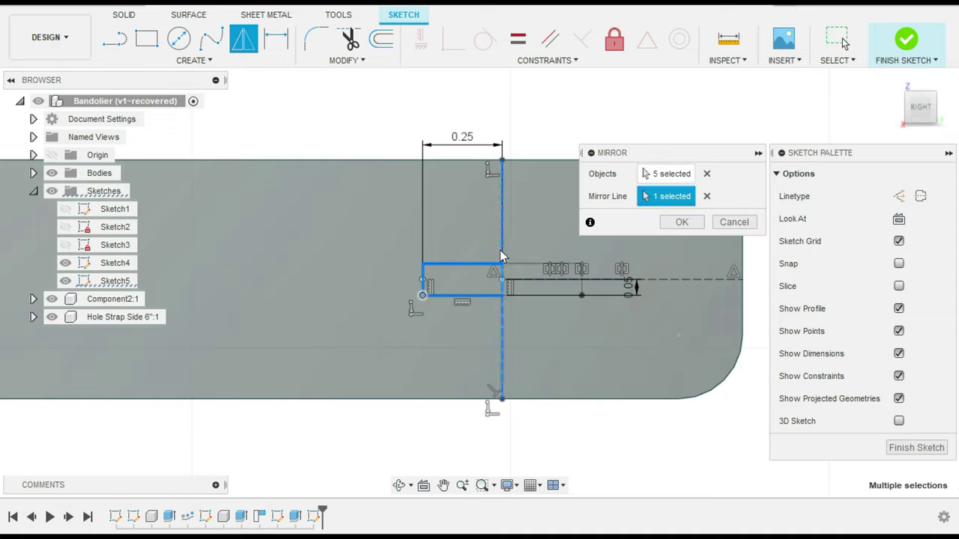
{"action": "key", "text": "Return"}
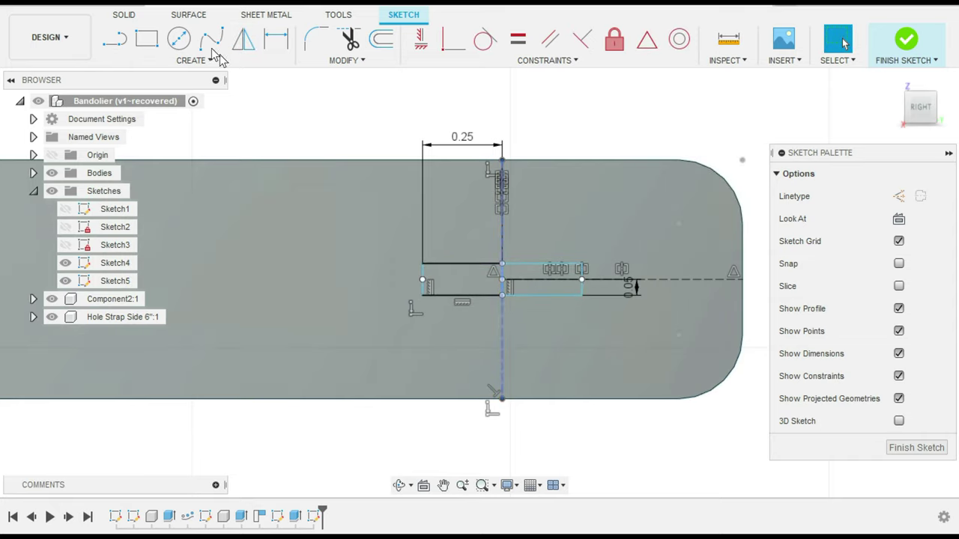
- Trim the dividing lines inside the slot and the construction lines around it, leaving only the outer rectangle
{"action": "left_click", "coordinate": [348, 39]}
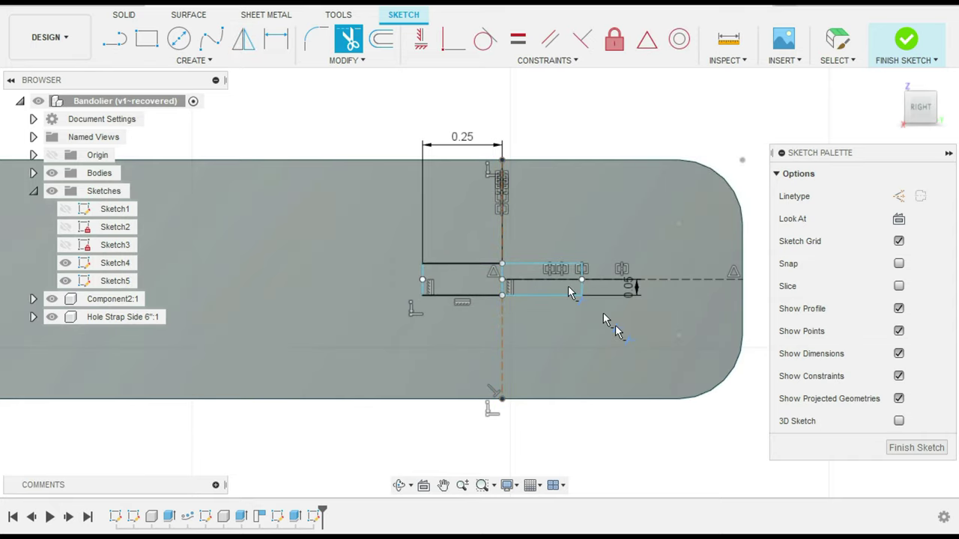
{"action": "left_click", "coordinate": [504, 297]}
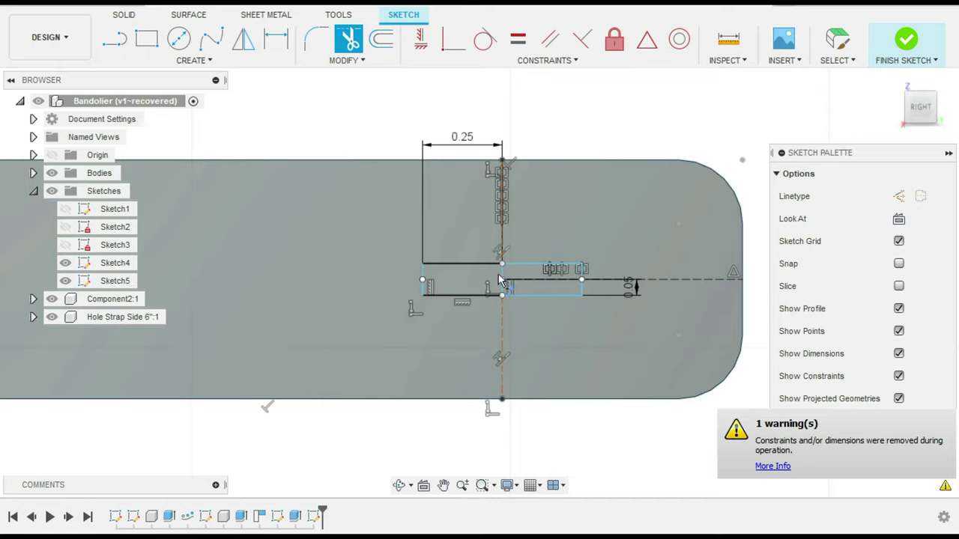
{"action": "left_click", "coordinate": [503, 288]}
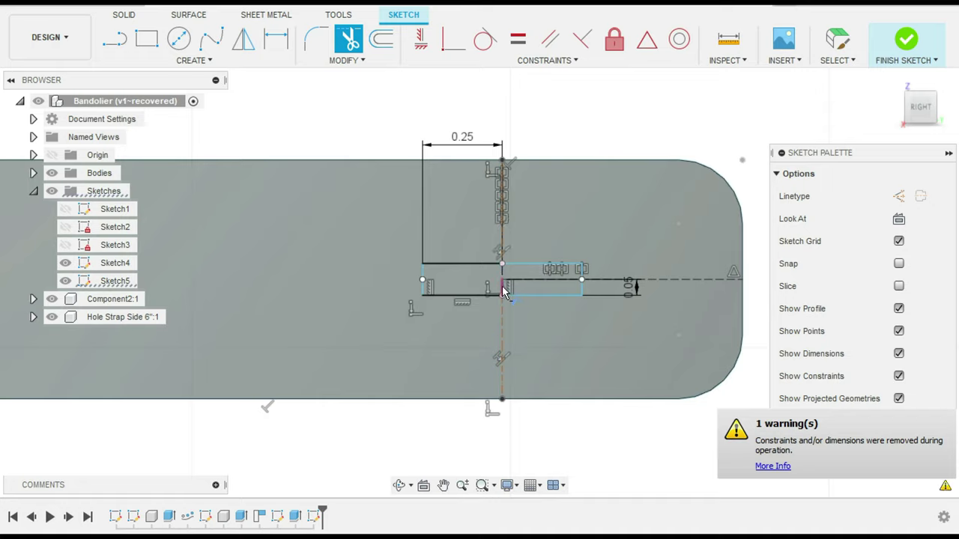
{"action": "left_click", "coordinate": [658, 281]}
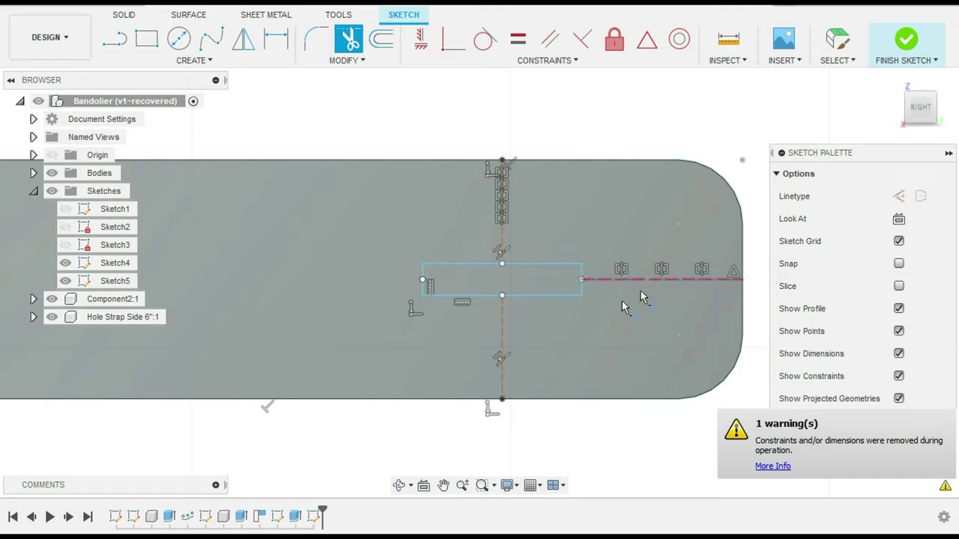
{"action": "left_click", "coordinate": [502, 339]}
{"action": "left_click", "coordinate": [499, 228]}
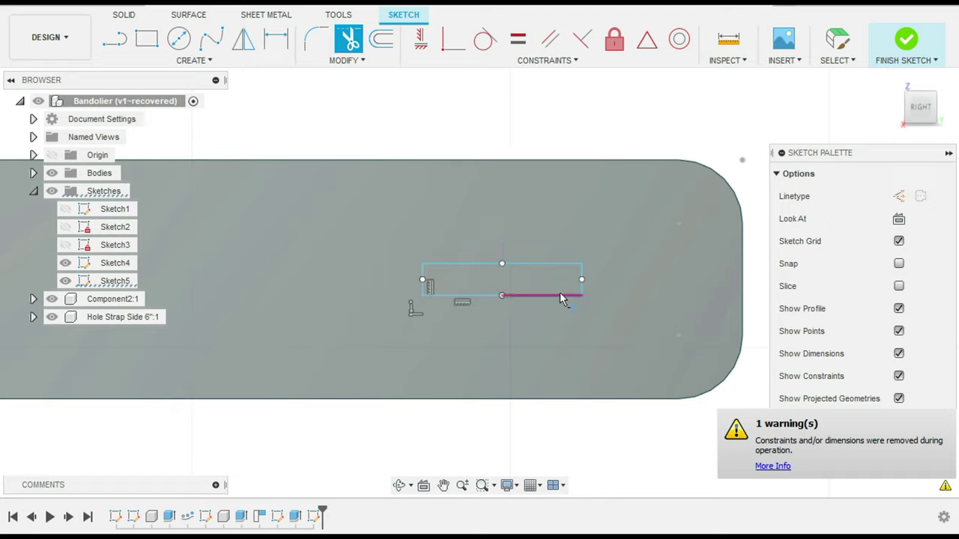
- Set up an extrusion of the slot rectangle with a distance of 0.125 in and the Cut operation
{"action": "key", "text": "e"}
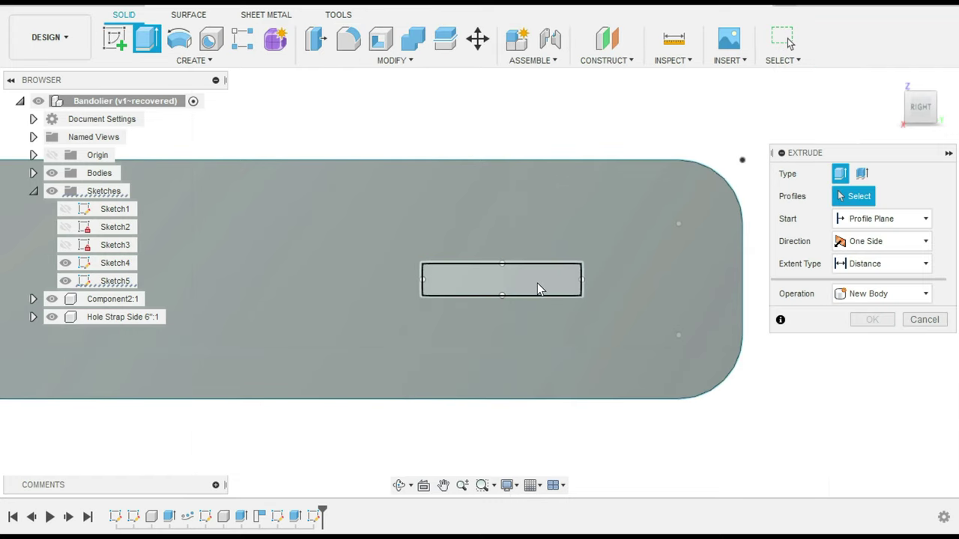
{"action": "left_click", "coordinate": [537, 283]}
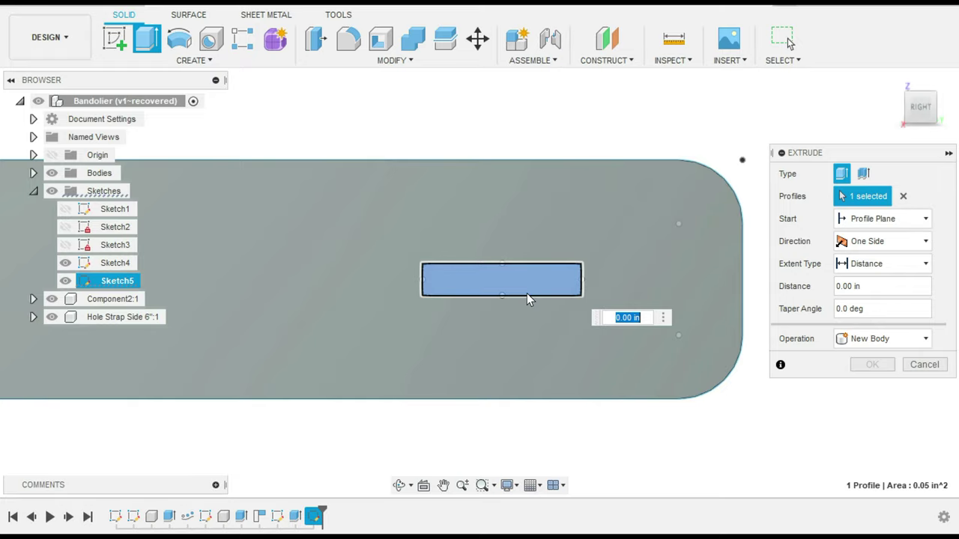
{"action": "type", "text": ".125"}
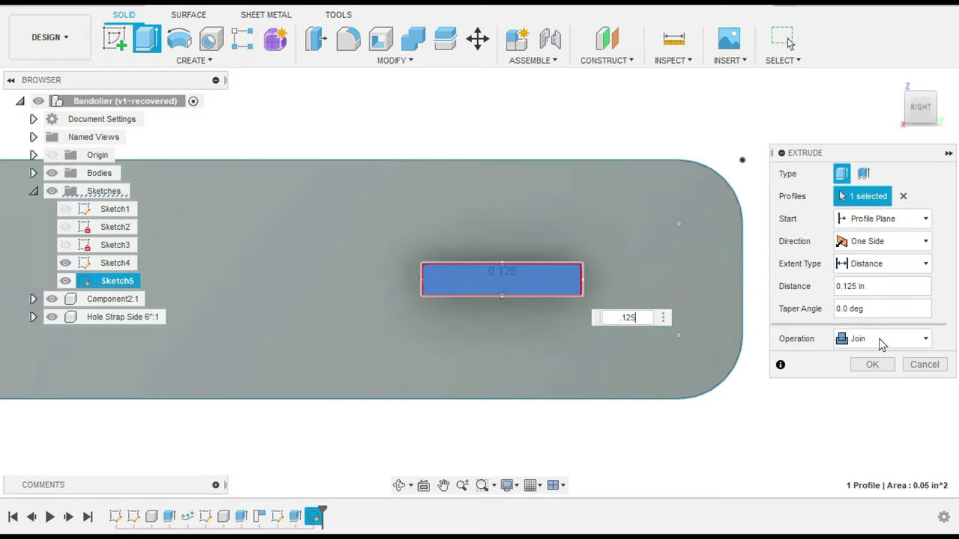
{"action": "left_click", "coordinate": [882, 341]}
{"action": "left_click", "coordinate": [867, 377]}
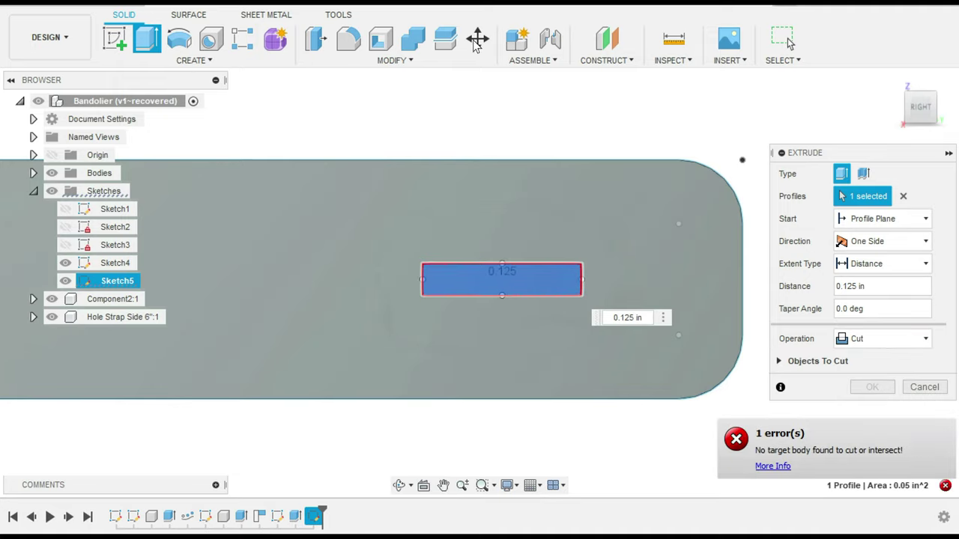
- Reverse the extrusion direction into the strap and cut the slot through its full thickness
{"action": "mouse_move", "coordinate": [923, 91]}
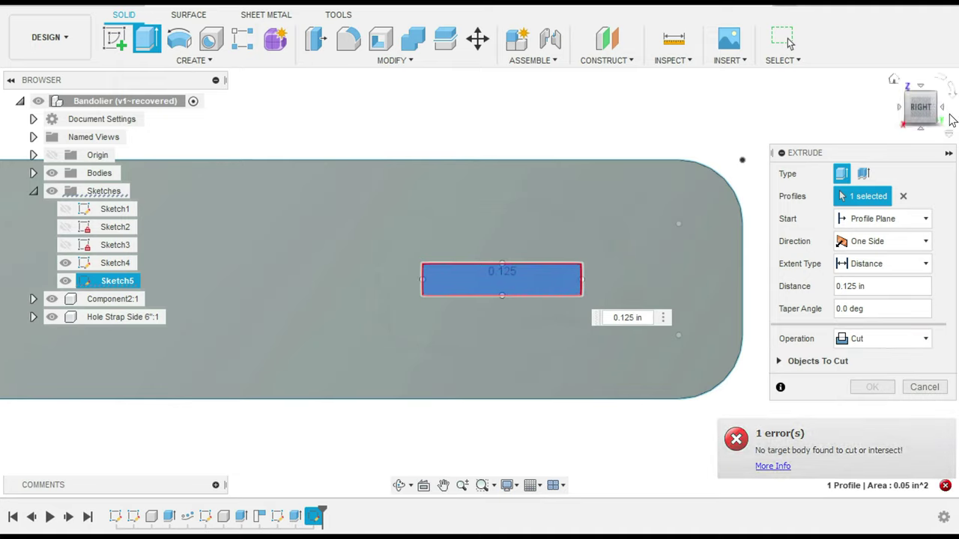
{"action": "mouse_move", "coordinate": [929, 96]}
{"action": "left_mouse_down"}
{"action": "mouse_move", "coordinate": [941, 107]}
{"action": "mouse_move", "coordinate": [951, 153]}
{"action": "left_mouse_up"}
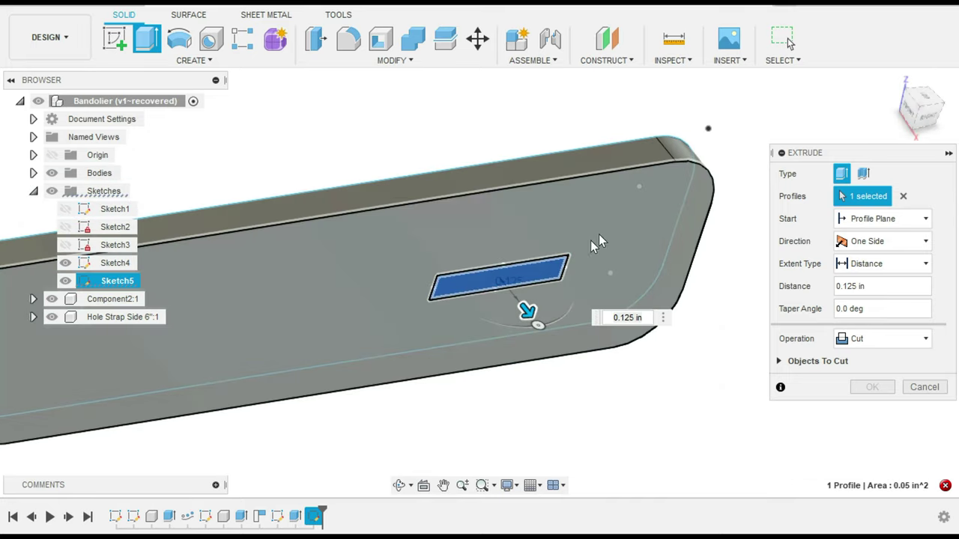
{"action": "left_click_drag", "start_coordinate": [527, 313], "coordinate": [442, 211]}
{"action": "key", "text": "Return"}
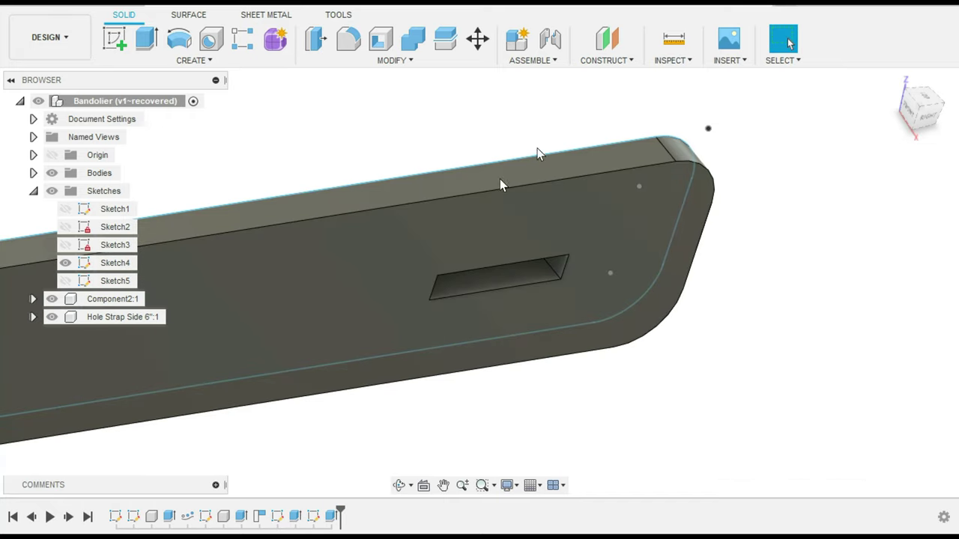
{"action": "left_click", "coordinate": [927, 125]}
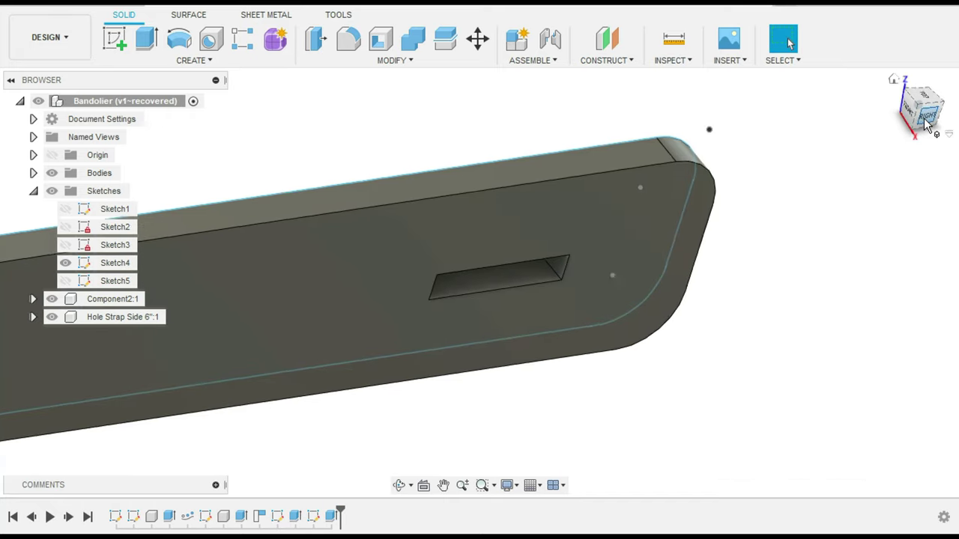
{"action": "middle_click_drag", "start_coordinate": [924, 116], "coordinate": [884, 129], "text": "shift"}
{"action": "middle_click_drag", "start_coordinate": [626, 298], "coordinate": [629, 300], "text": "shift"}
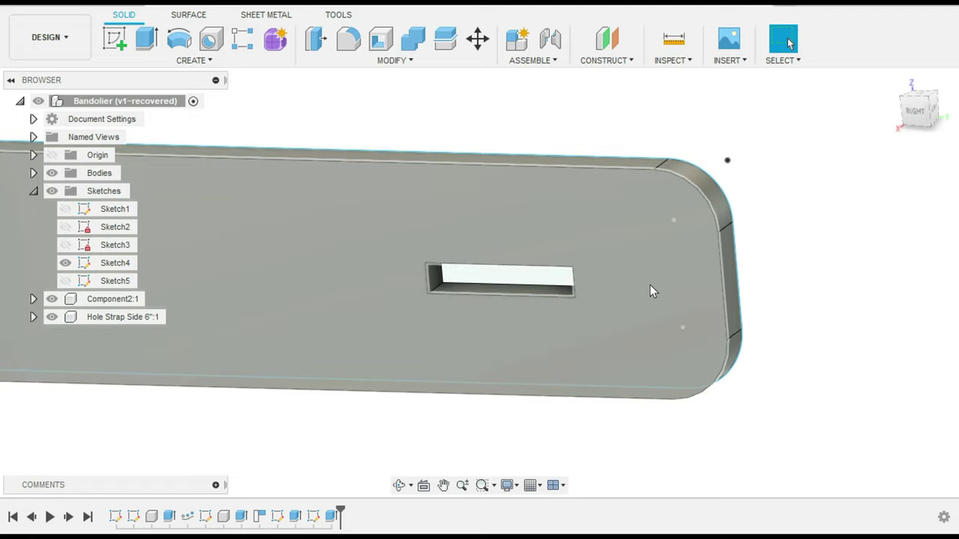
- Examine the slotted buckle strap beside the main bandolier panel in isometric and right-side views
{"action": "left_click", "coordinate": [902, 75]}
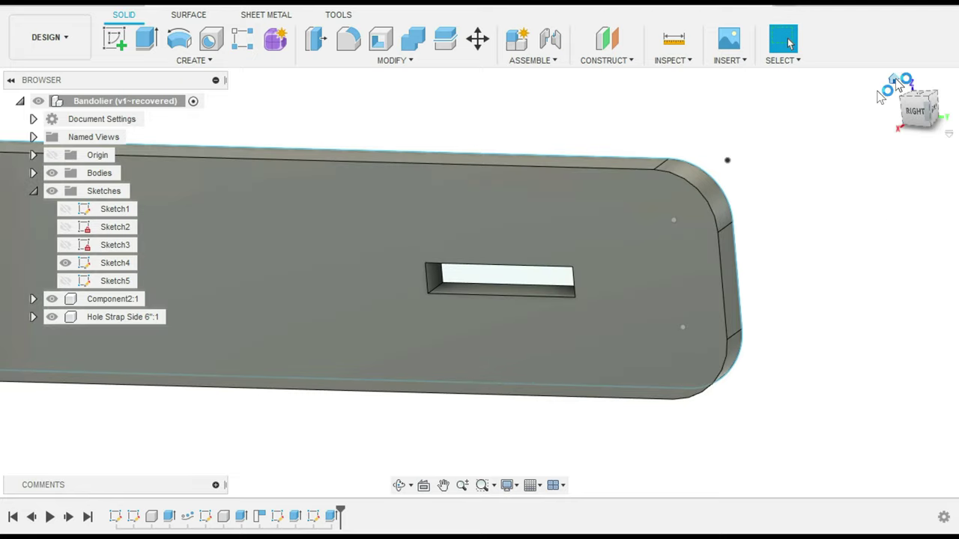
{"action": "scroll", "coordinate": [852, 191], "scroll_direction": "up", "scroll_amount": 6}
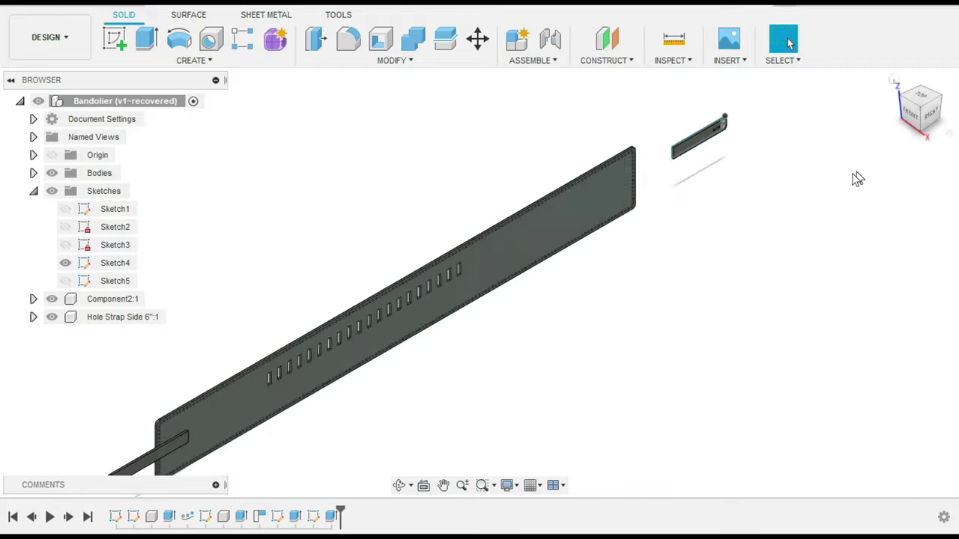
{"action": "middle_click_drag", "start_coordinate": [561, 272], "coordinate": [530, 300]}
{"action": "scroll", "coordinate": [530, 299], "scroll_direction": "up", "scroll_amount": 2}
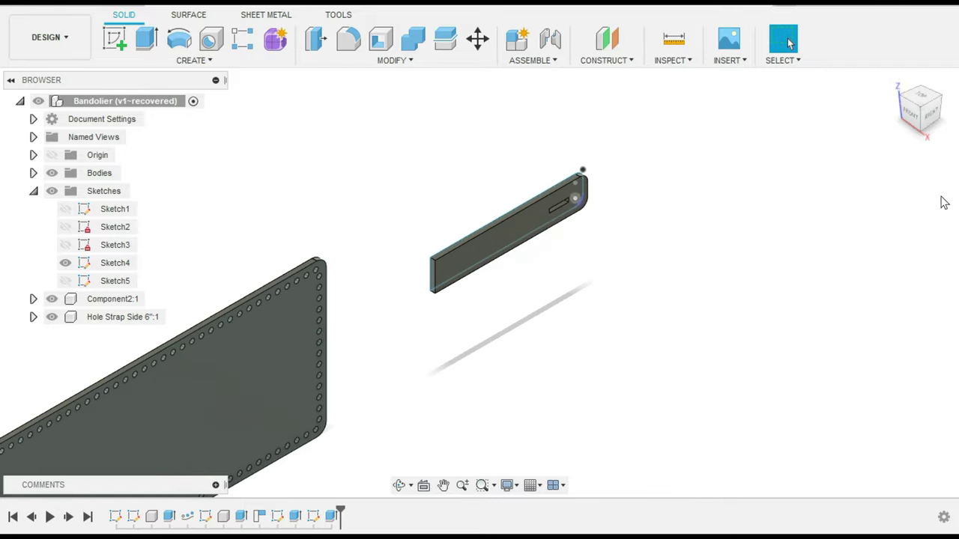
{"action": "left_click", "coordinate": [932, 116]}
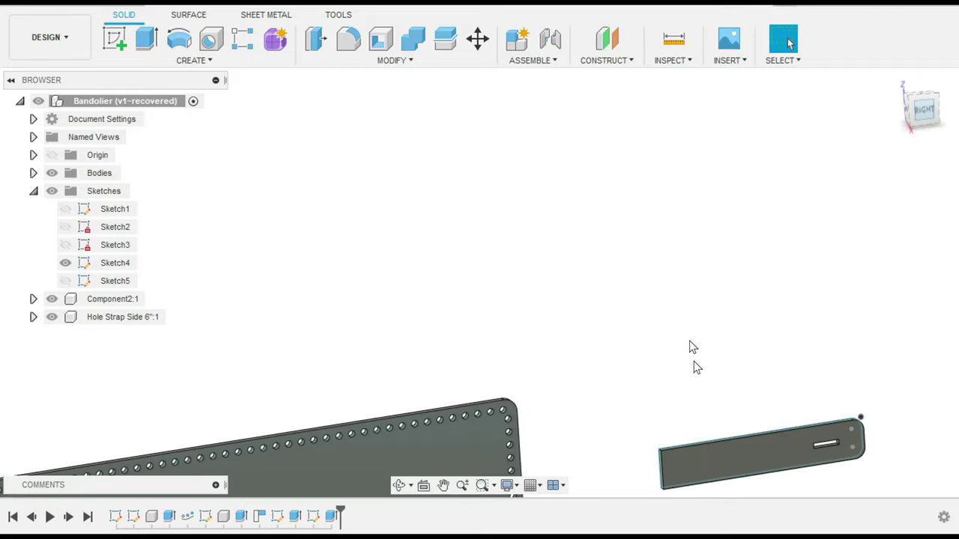
{"action": "middle_click_drag", "start_coordinate": [757, 330], "coordinate": [718, 136]}
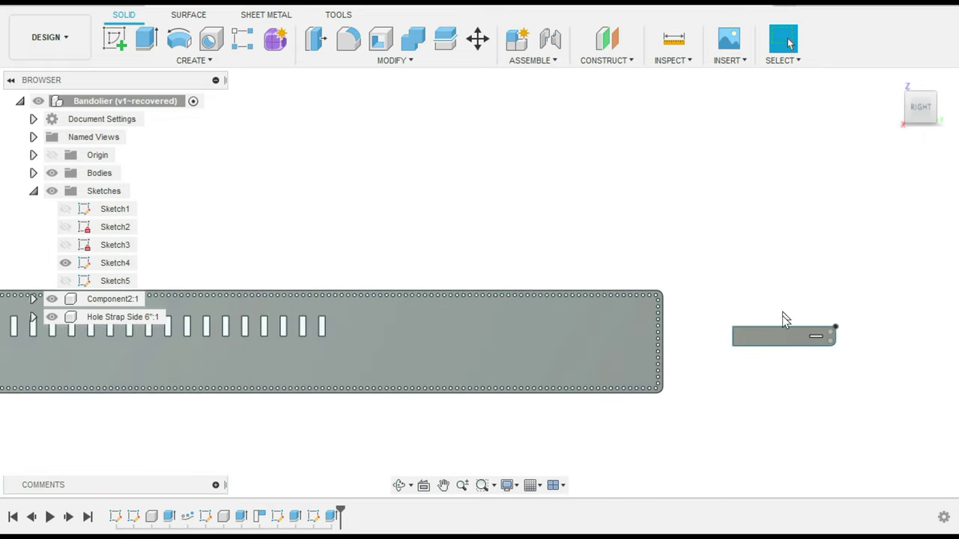
{"action": "left_click_drag", "start_coordinate": [735, 282], "coordinate": [917, 469]}
{"action": "left_click", "coordinate": [687, 336]}
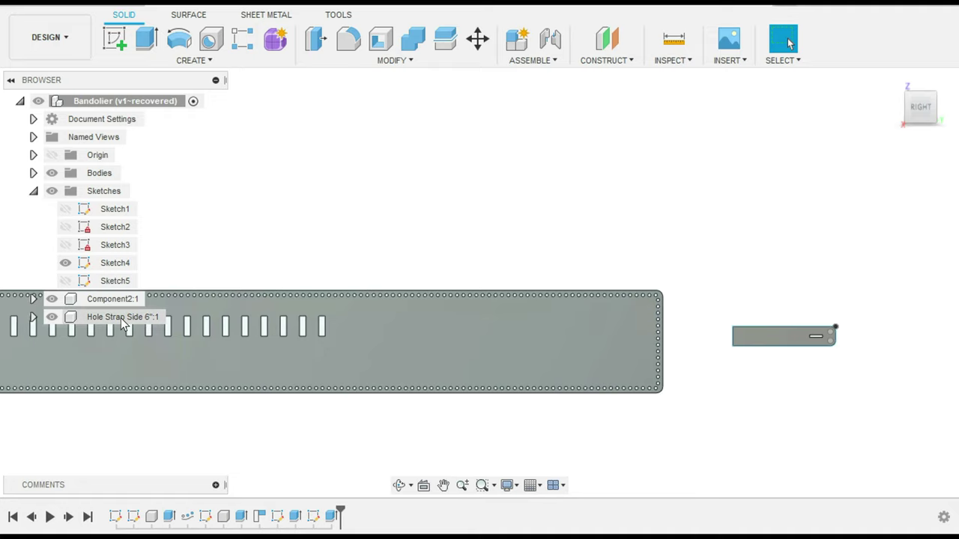
- Convert the buckle strap's top-level body into its own component
{"action": "left_click", "coordinate": [94, 318]}
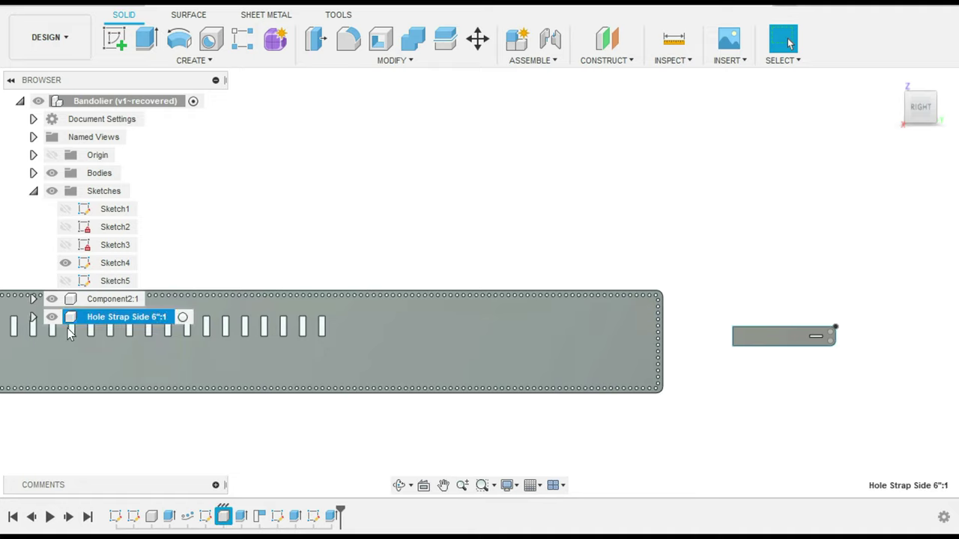
{"action": "left_click", "coordinate": [33, 317]}
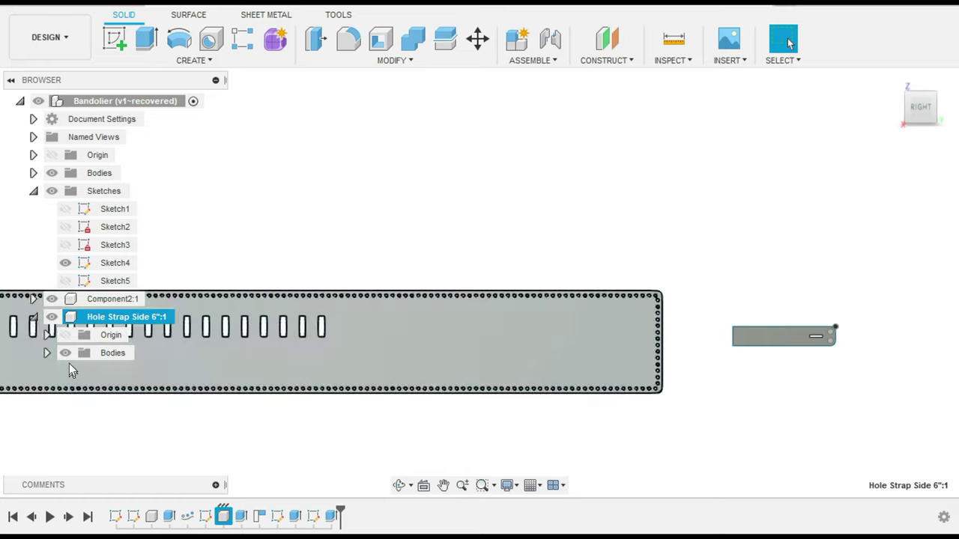
{"action": "left_click", "coordinate": [67, 356]}
{"action": "left_click", "coordinate": [66, 353]}
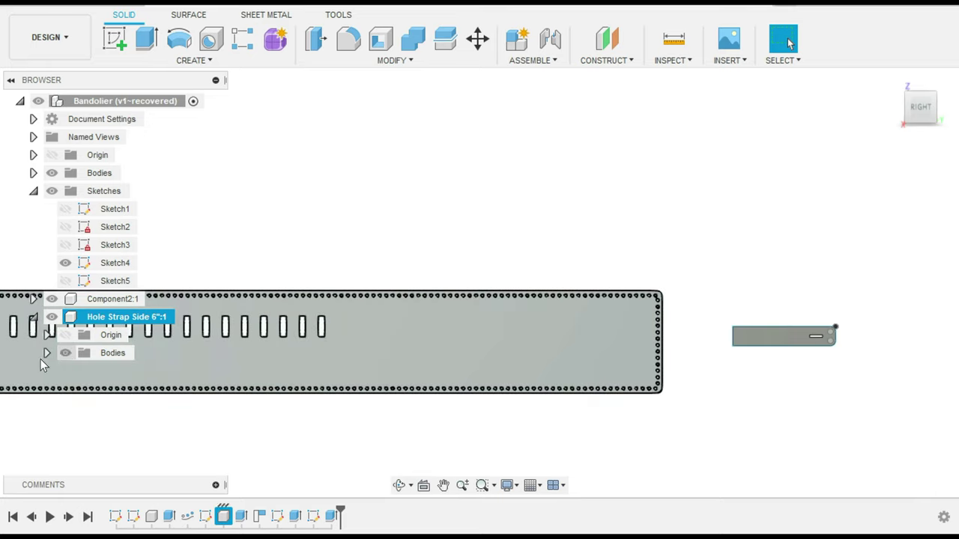
{"action": "left_click", "coordinate": [46, 353]}
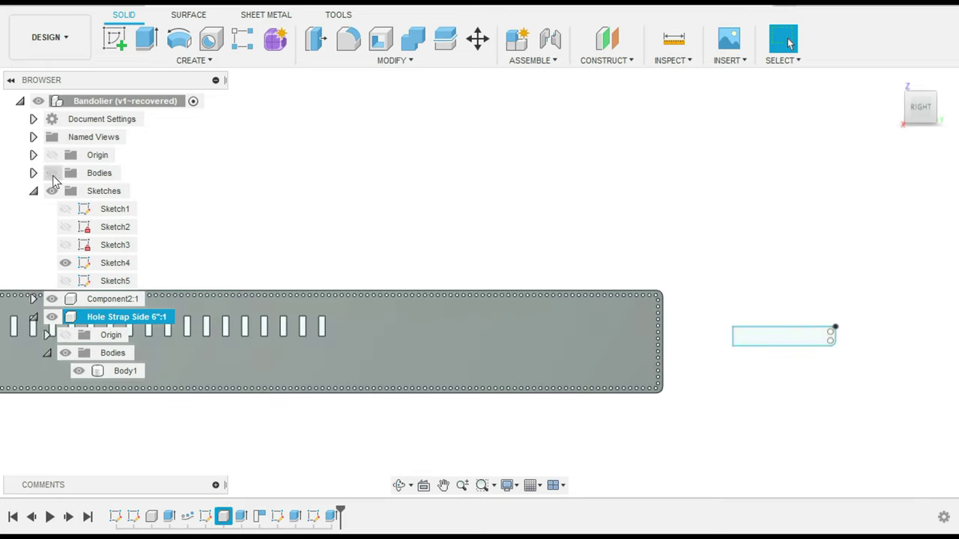
{"action": "left_click", "coordinate": [85, 177]}
{"action": "right_click", "coordinate": [85, 178]}
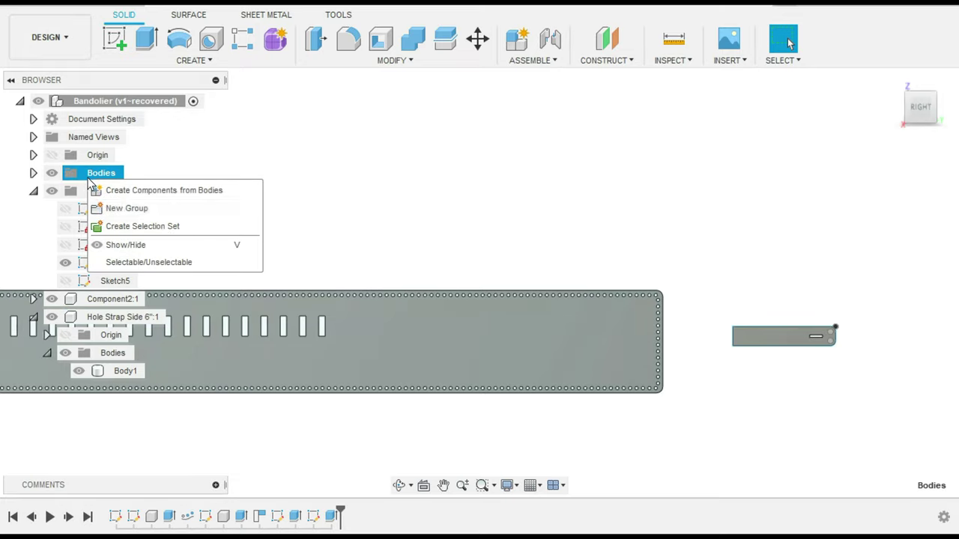
{"action": "left_click", "coordinate": [220, 197]}
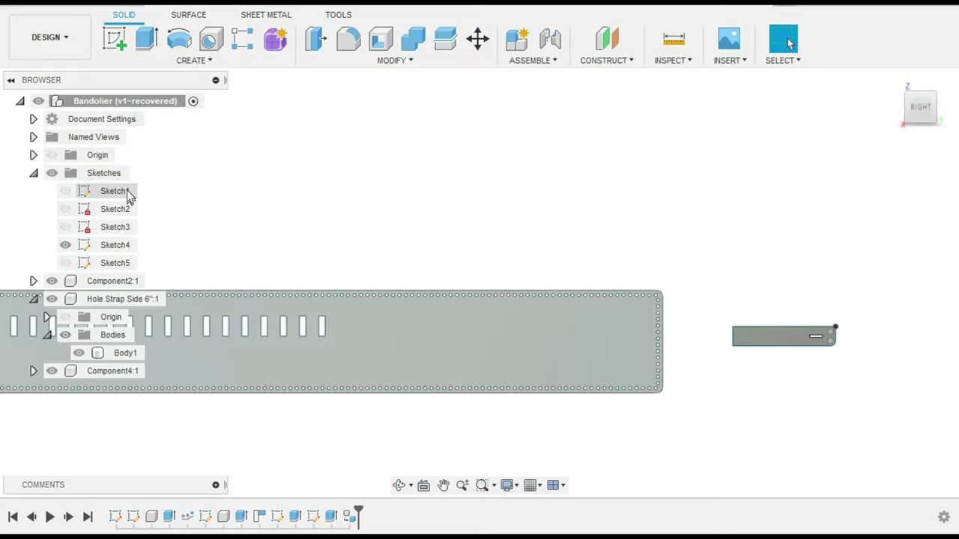
- Rename the newly created component as Buckle Strap
{"action": "left_click", "coordinate": [106, 371]}
{"action": "left_click", "coordinate": [106, 371]}
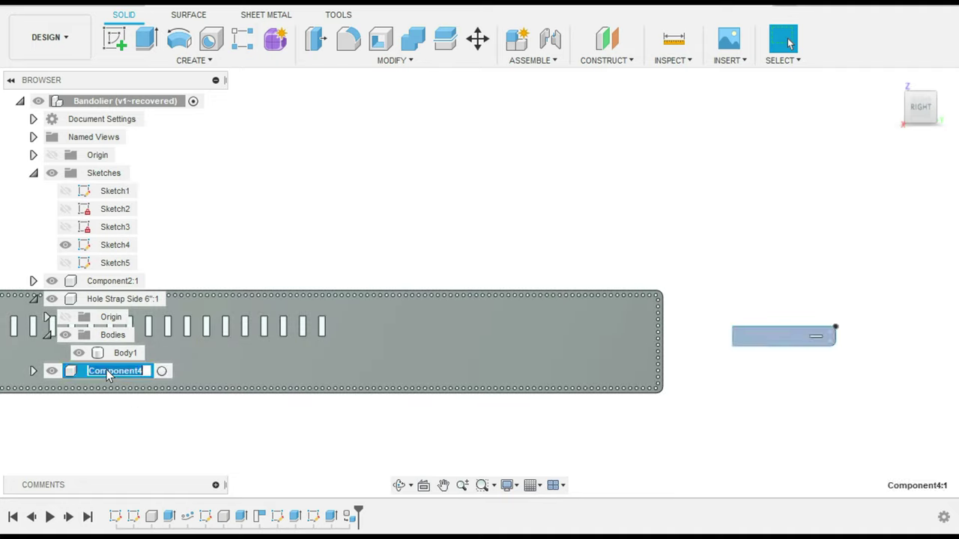
{"action": "type", "text": "Buckle Strap"}
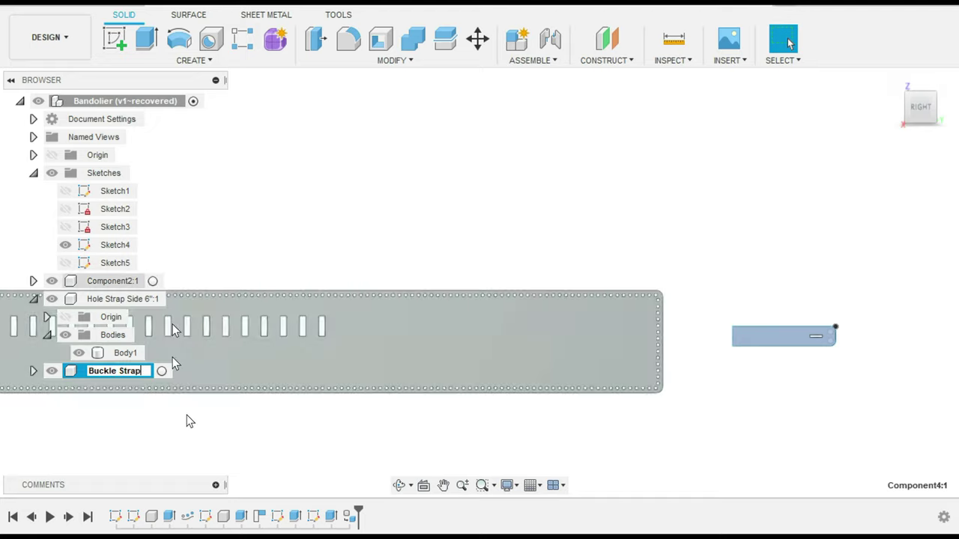
{"action": "left_click", "coordinate": [193, 440]}
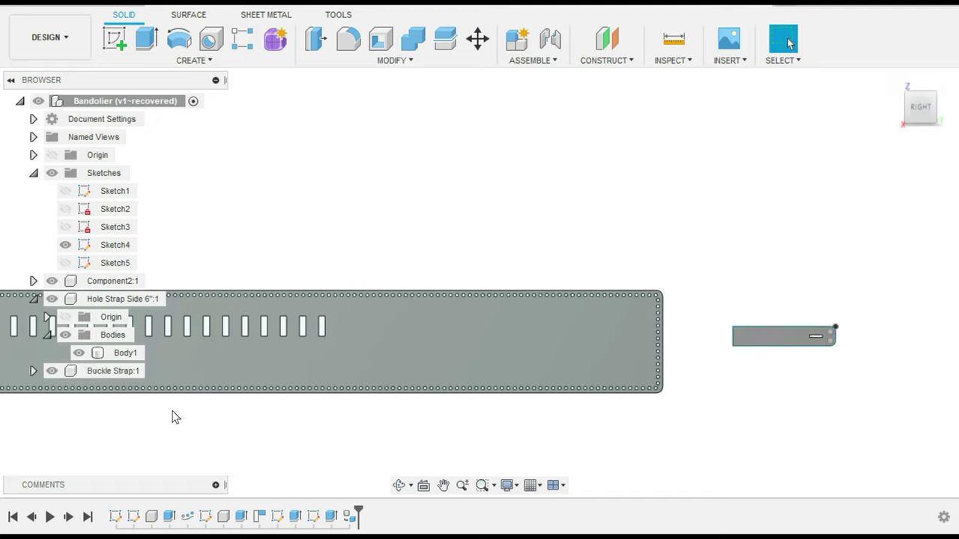
{"action": "left_click", "coordinate": [111, 373]}
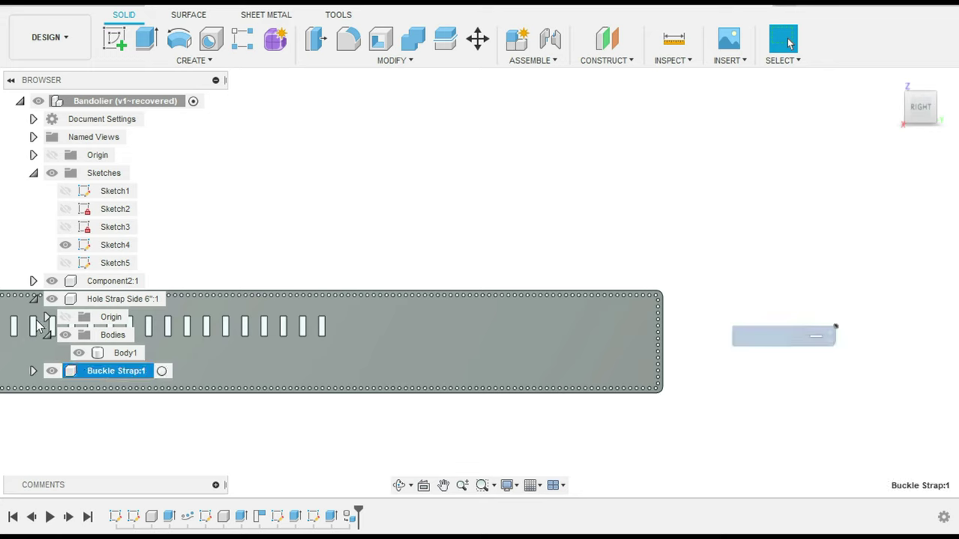
{"action": "right_click", "coordinate": [787, 332]}
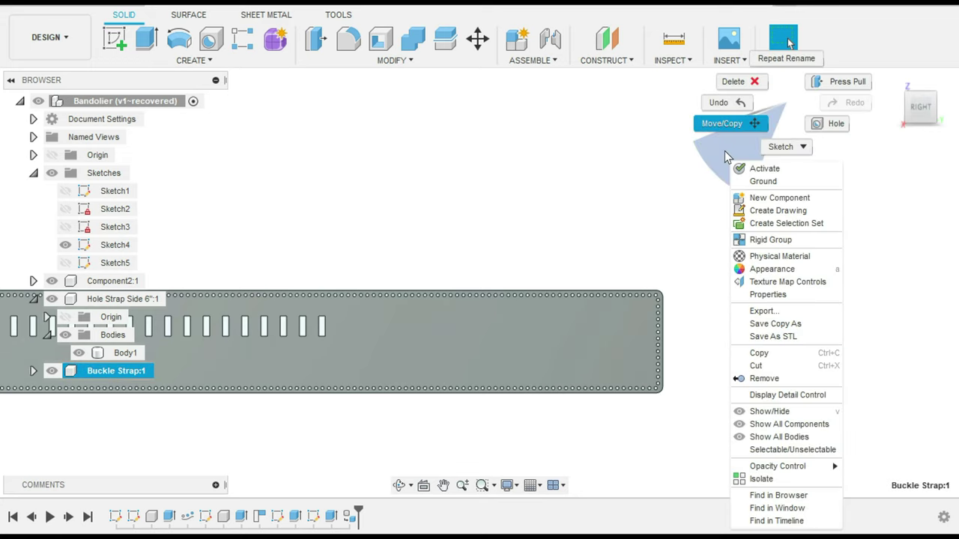
{"action": "left_click", "coordinate": [721, 124]}
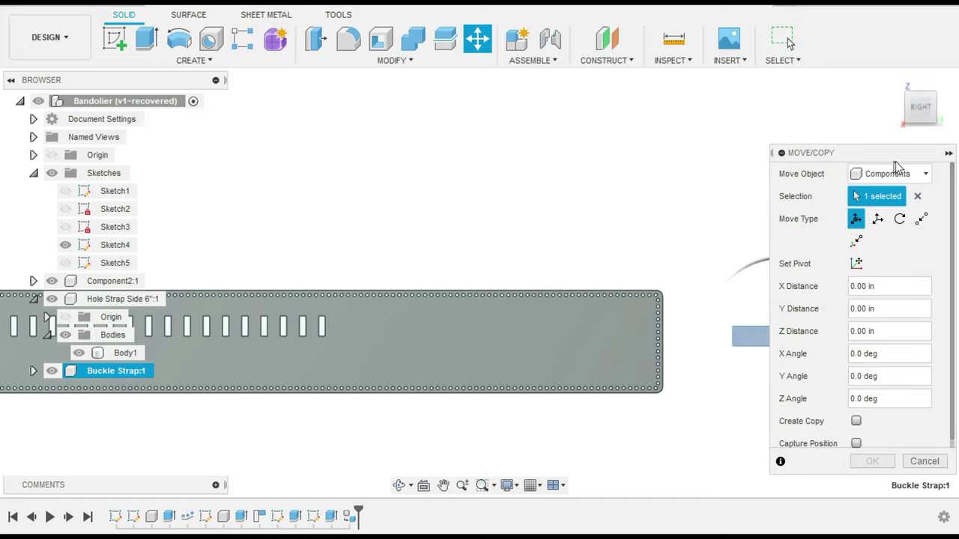
{"action": "left_click", "coordinate": [948, 153]}
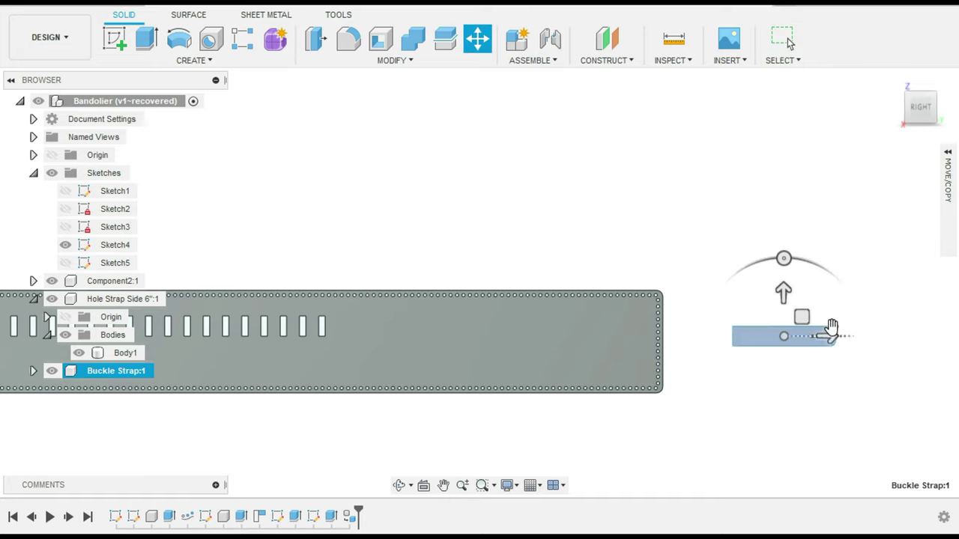
{"action": "left_click_drag", "start_coordinate": [830, 335], "coordinate": [693, 360]}
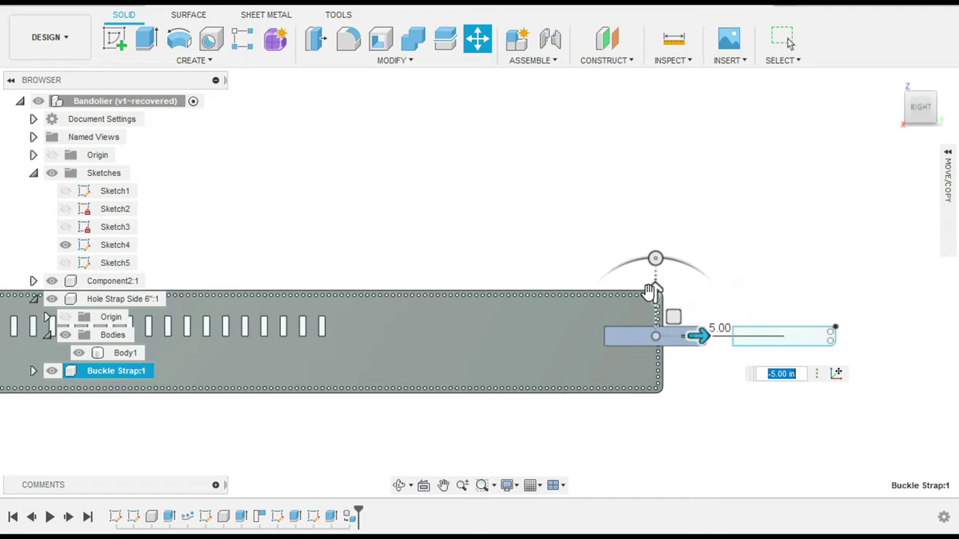
{"action": "left_click", "coordinate": [657, 294]}
{"action": "mouse_move", "coordinate": [658, 302]}
{"action": "left_mouse_down"}
{"action": "mouse_move", "coordinate": [658, 322]}
{"action": "mouse_move", "coordinate": [661, 302]}
{"action": "left_mouse_up"}
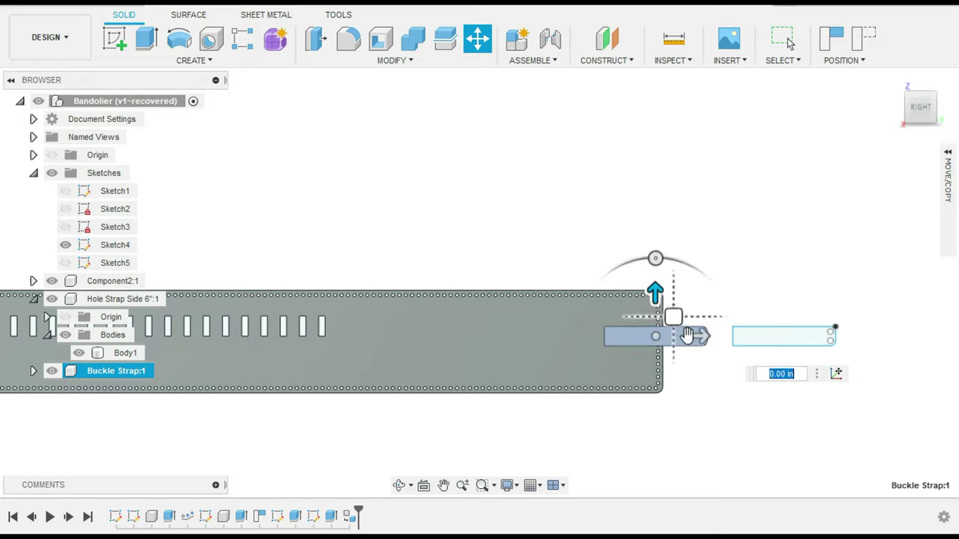
{"action": "left_click_drag", "start_coordinate": [697, 338], "coordinate": [716, 337]}
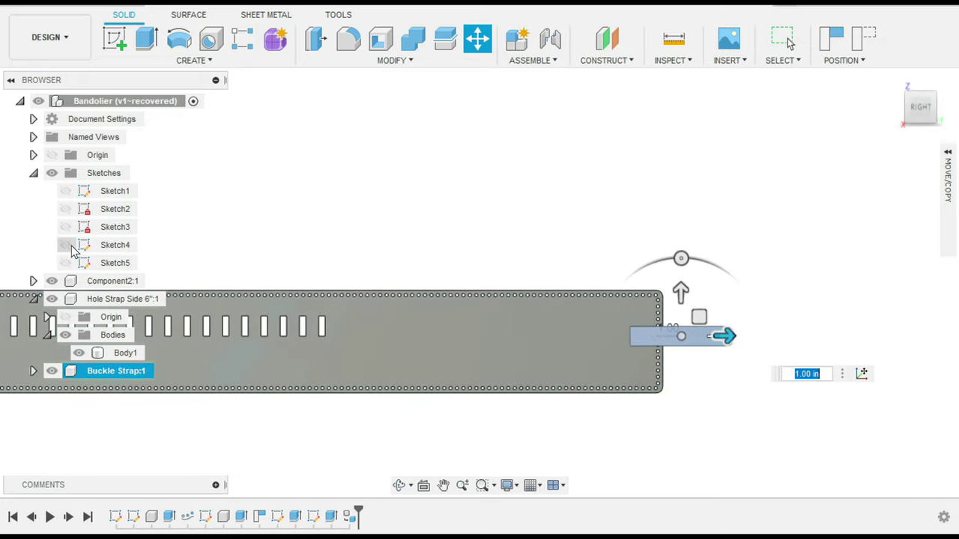
{"action": "left_click", "coordinate": [39, 289]}
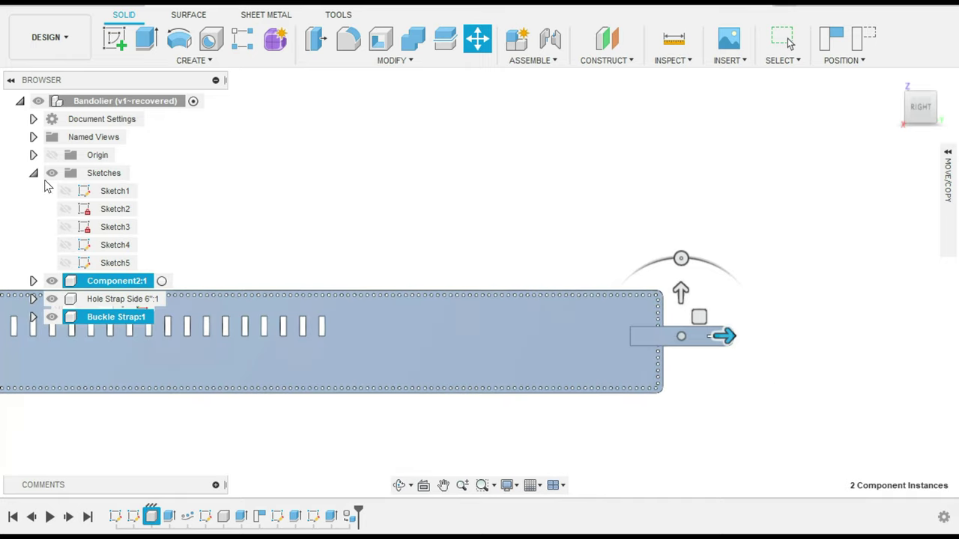
{"action": "left_click", "coordinate": [34, 173]}
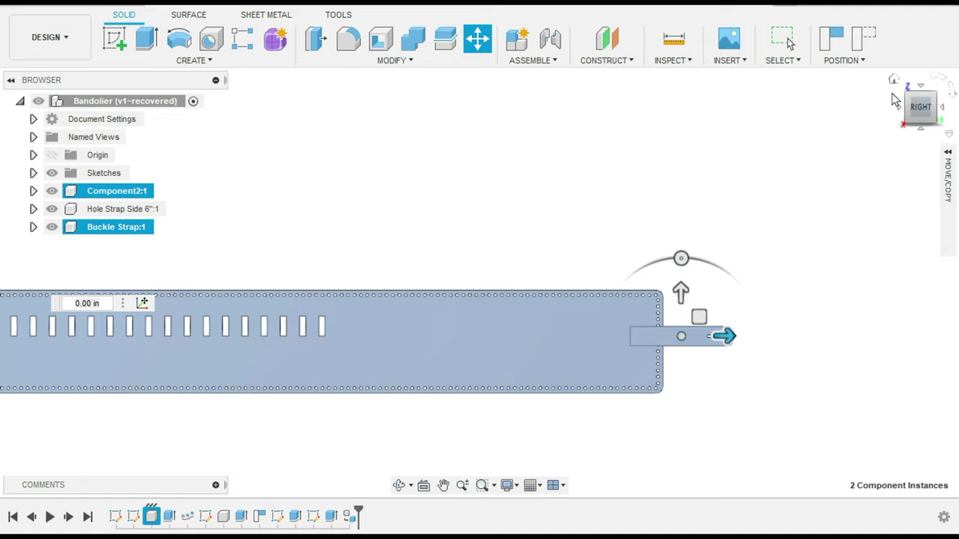
{"action": "left_click", "coordinate": [894, 79]}
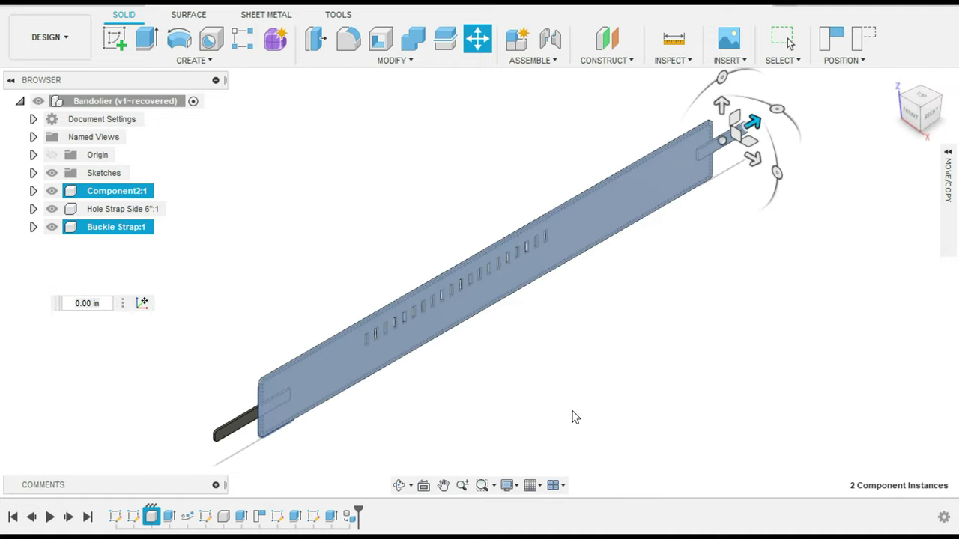
{"action": "key", "text": "Escape"}
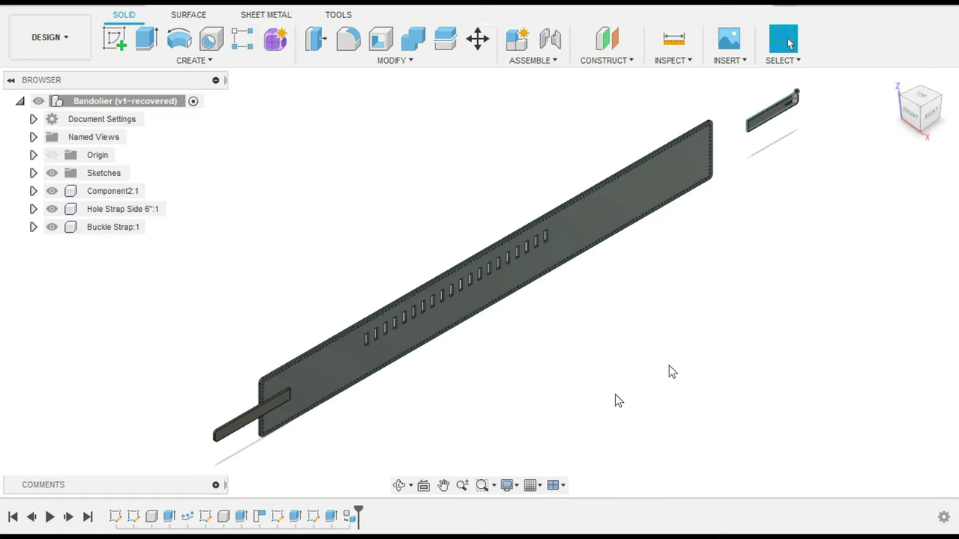
- Move the Buckle Strap component lengthwise toward the main panel so its square end overlaps the panel's nearest end
{"action": "left_click", "coordinate": [931, 120]}
{"action": "left_click", "coordinate": [900, 277]}
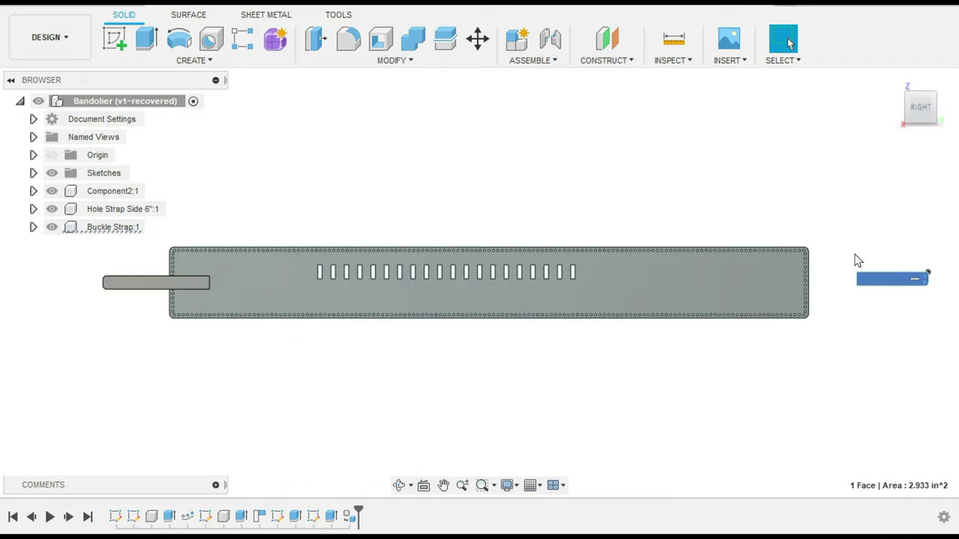
{"action": "left_click", "coordinate": [94, 228]}
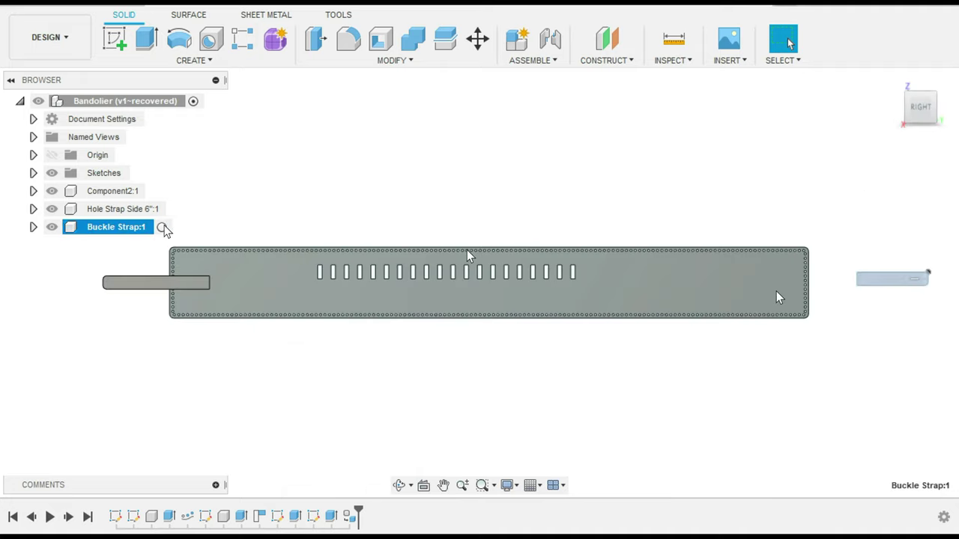
{"action": "right_click", "coordinate": [882, 285]}
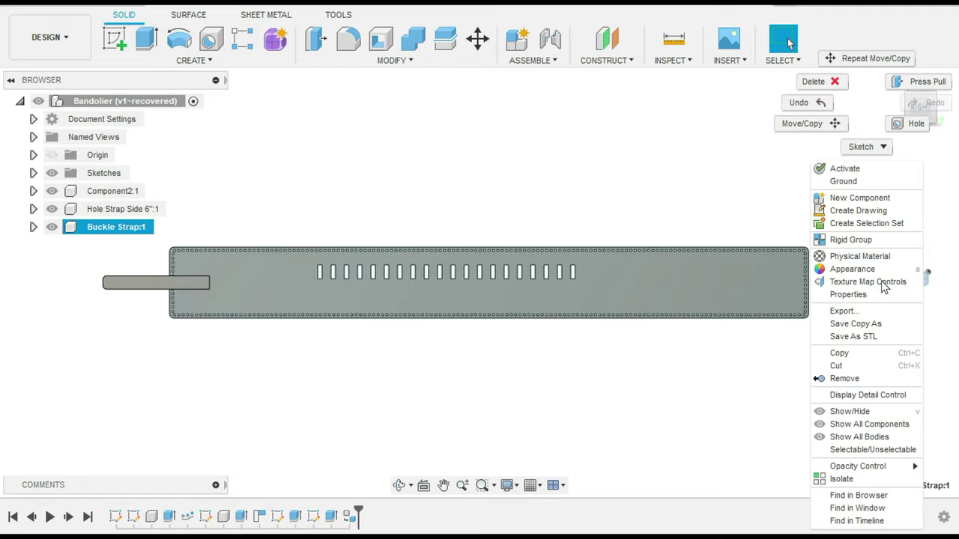
{"action": "left_click", "coordinate": [794, 124]}
{"action": "left_click_drag", "start_coordinate": [939, 279], "coordinate": [849, 278]}
{"action": "key", "text": "Return"}
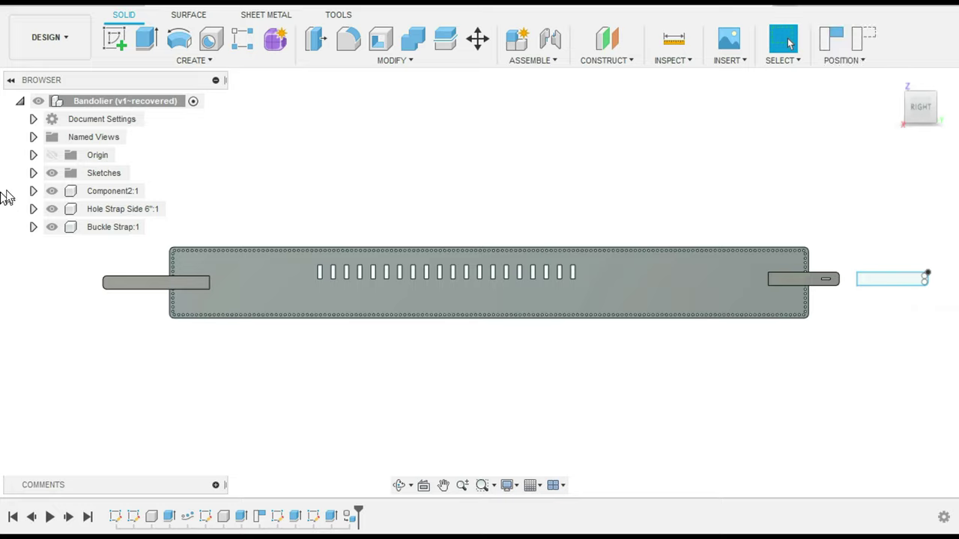
- Hide all sketches and toggle component color cycling to distinguish the panel and the two straps
{"action": "left_click", "coordinate": [51, 173]}
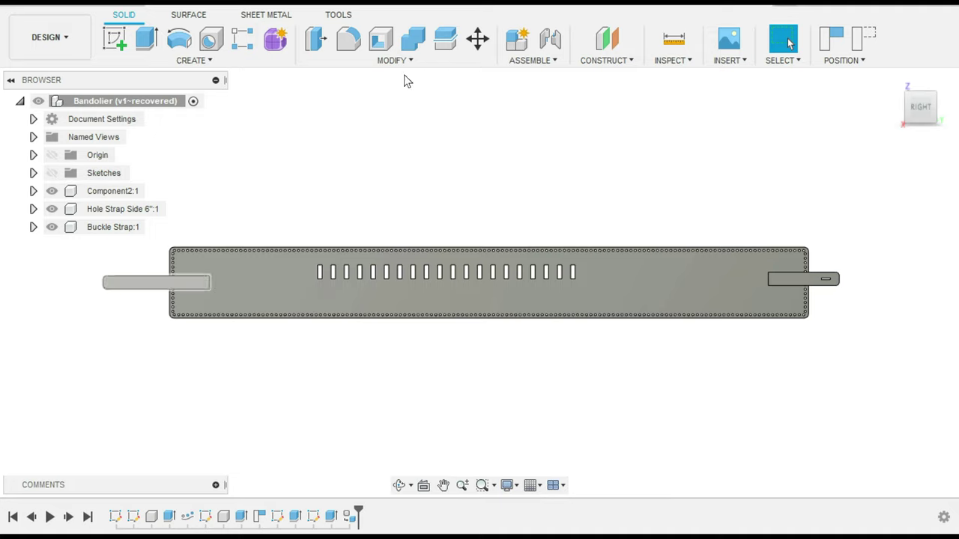
{"action": "left_click", "coordinate": [725, 61]}
{"action": "left_click", "coordinate": [672, 59]}
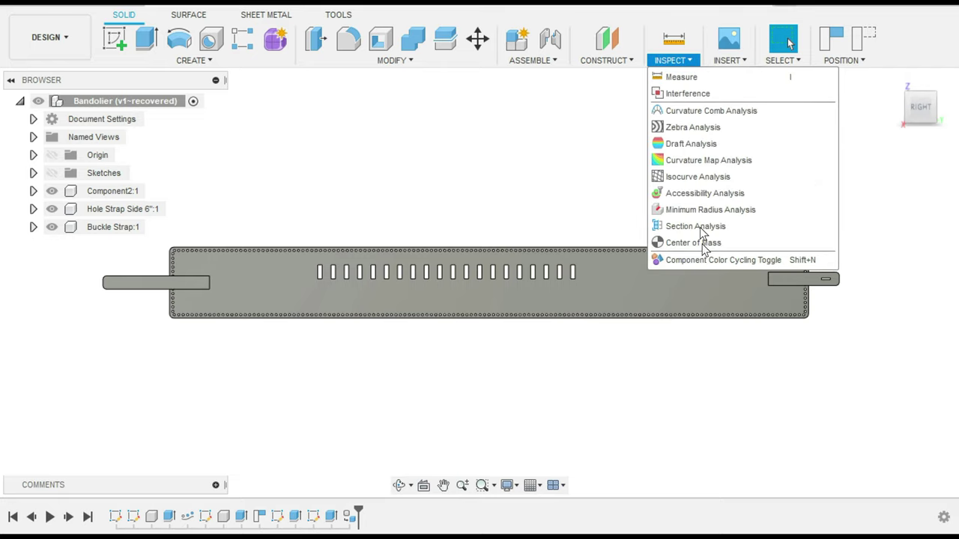
{"action": "left_click", "coordinate": [704, 259]}
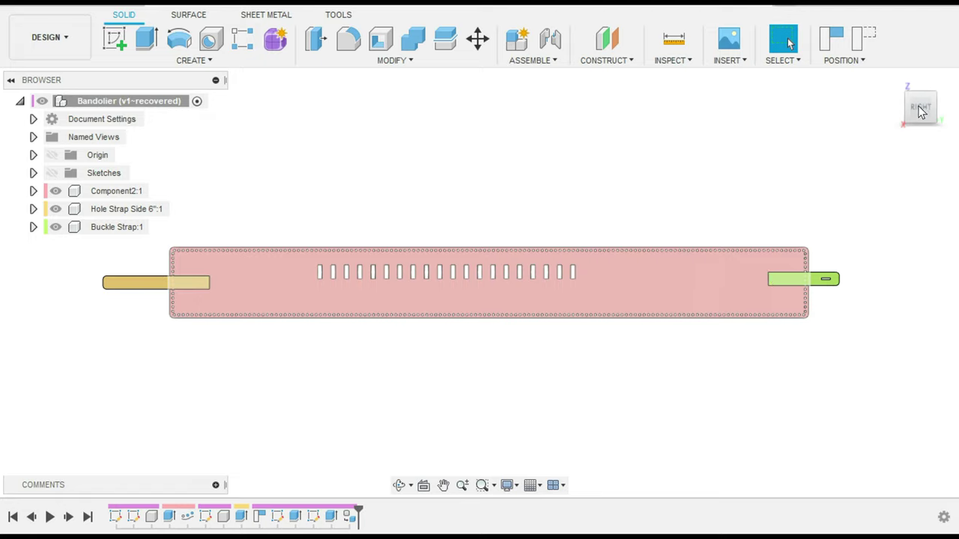
- Create a new drawing from the bandolier design's full assembly on an A (8.5in x 11in) sheet
{"action": "mouse_move", "coordinate": [928, 118]}
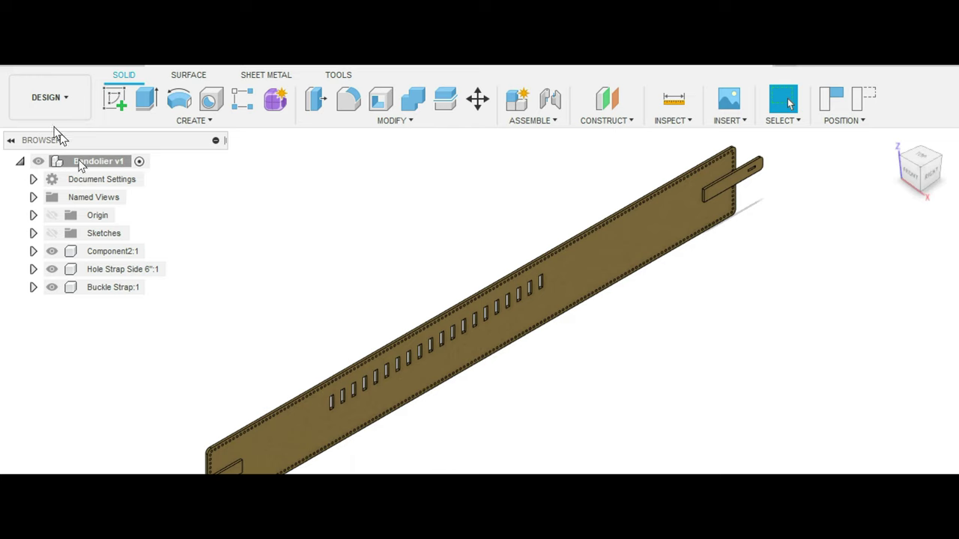
{"action": "left_click", "coordinate": [78, 107]}
{"action": "left_click", "coordinate": [75, 114]}
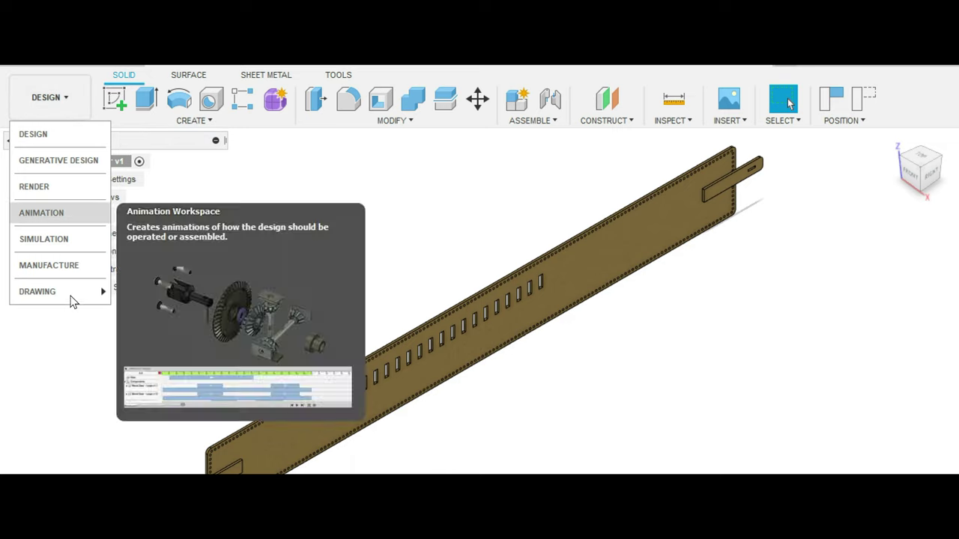
{"action": "mouse_move", "coordinate": [75, 300]}
{"action": "left_click", "coordinate": [145, 293]}
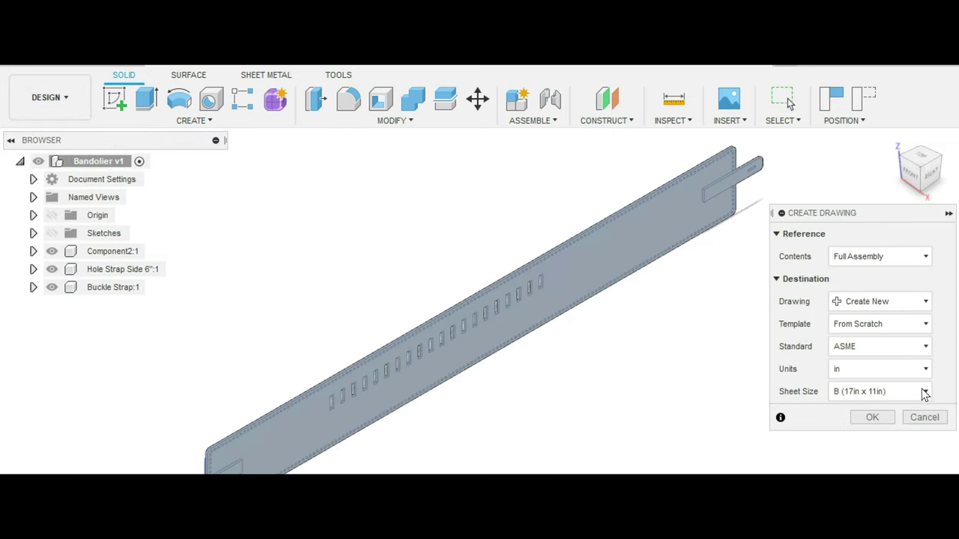
{"action": "left_click", "coordinate": [887, 391]}
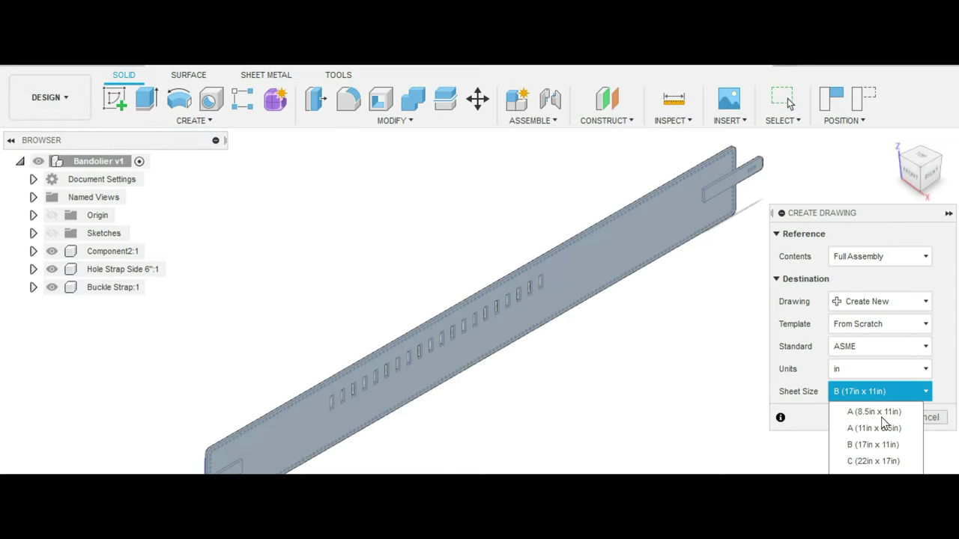
{"action": "left_click", "coordinate": [873, 412]}
{"action": "left_click", "coordinate": [873, 418]}
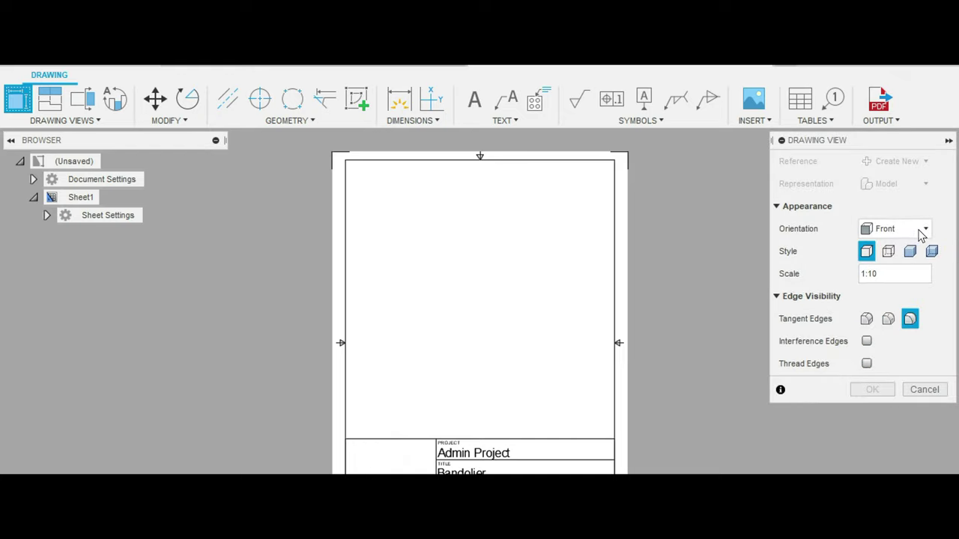
- Set the base view's orientation to RIGHT and its scale to 1:4
{"action": "left_click", "coordinate": [921, 234]}
{"action": "left_click", "coordinate": [885, 282]}
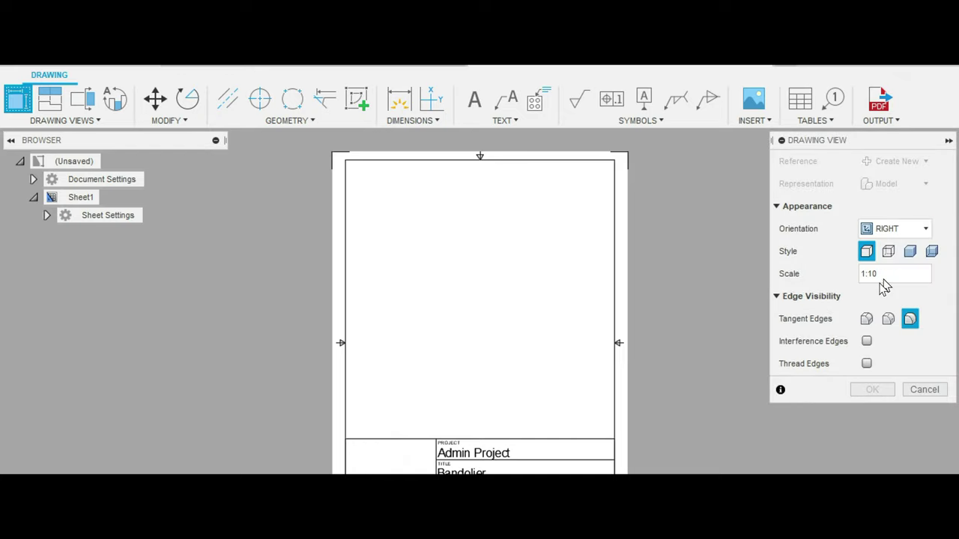
{"action": "left_click", "coordinate": [928, 273]}
{"action": "left_click", "coordinate": [939, 274]}
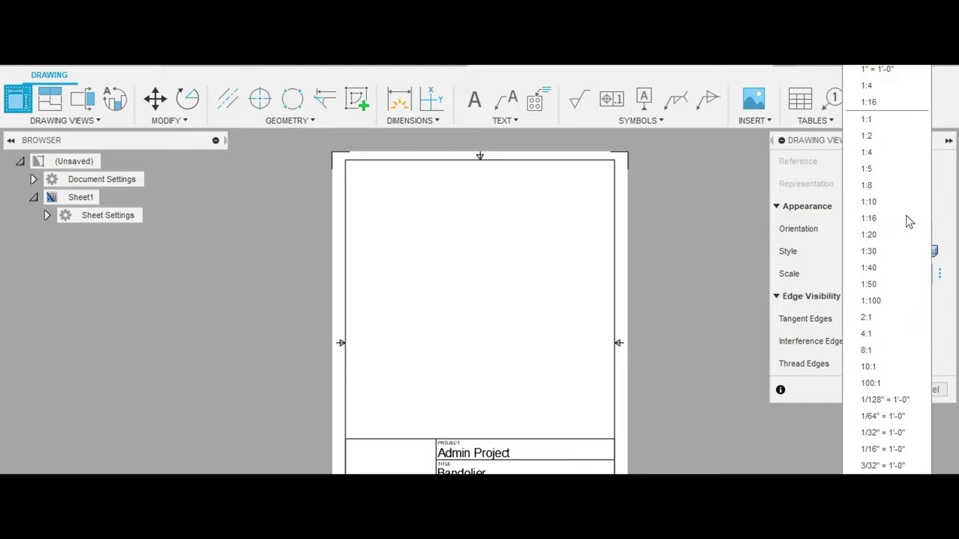
{"action": "left_click", "coordinate": [867, 155]}
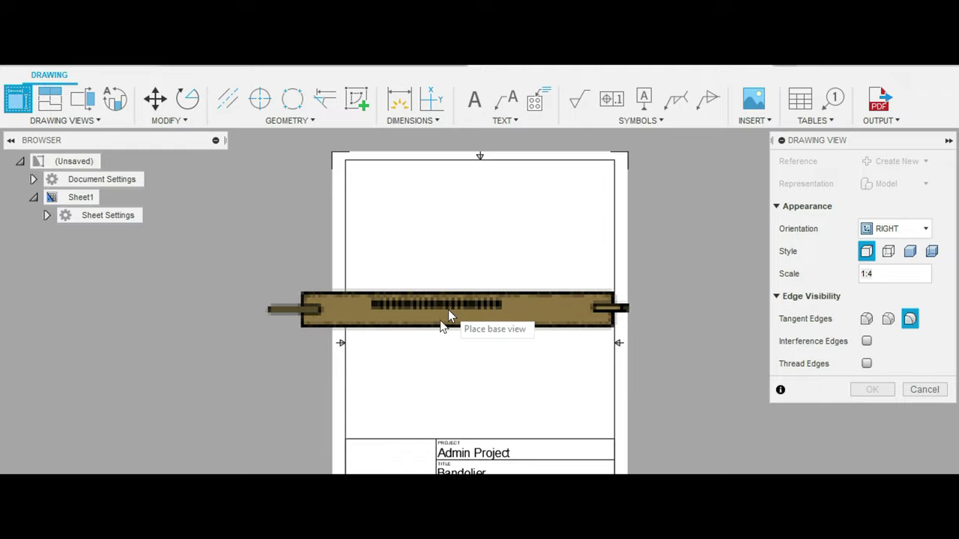
- Reduce the base view's scale to 1:8, place it centrally in the upper part of the sheet and finish the view
{"action": "left_click", "coordinate": [940, 275]}
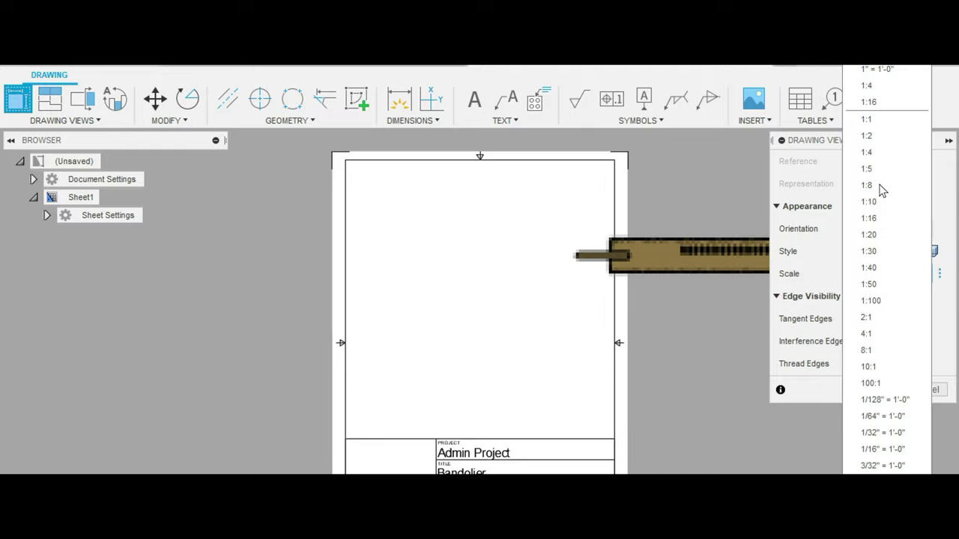
{"action": "left_click", "coordinate": [882, 188]}
{"action": "left_click", "coordinate": [485, 267]}
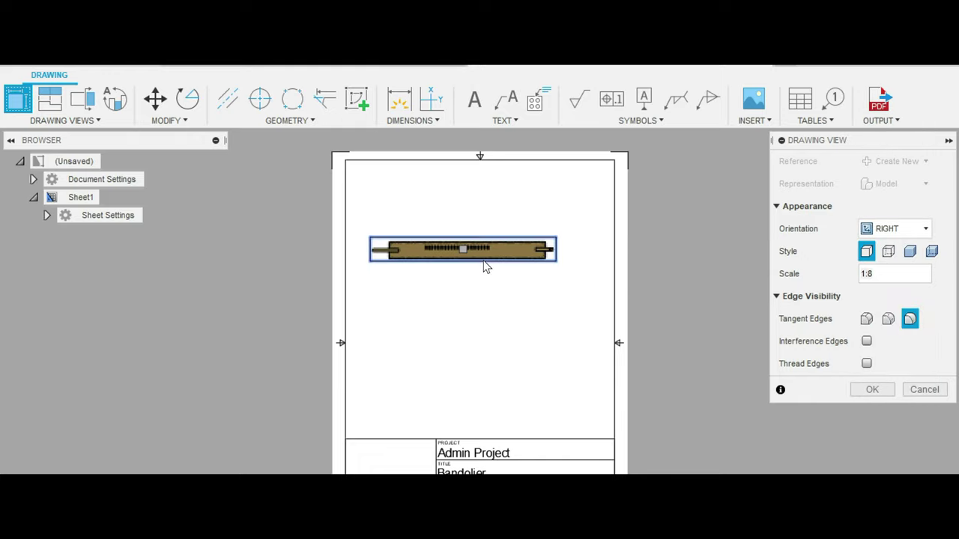
{"action": "left_click", "coordinate": [873, 390]}
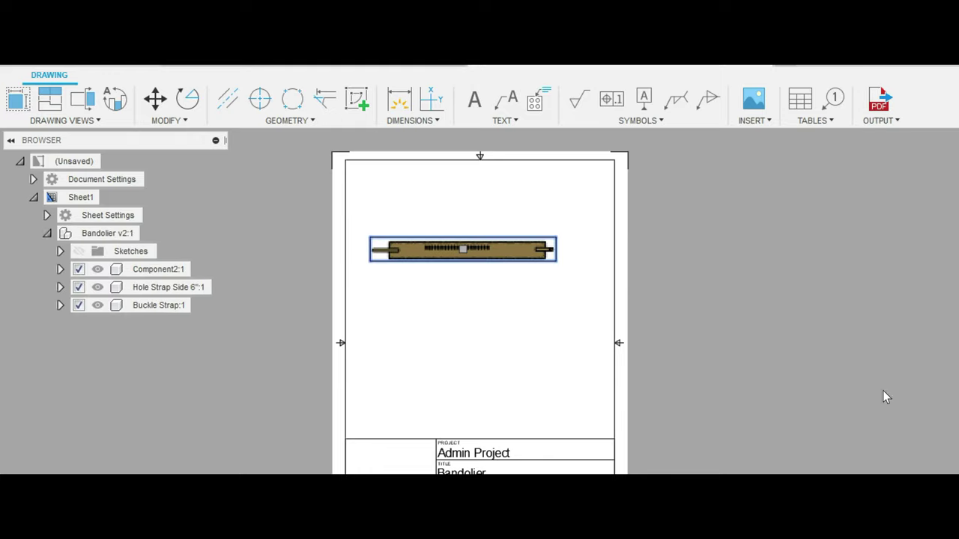
- Examine the placed drawing view up close, including its slots, stitching holes and both straps
{"action": "scroll", "coordinate": [444, 275], "scroll_direction": "up", "scroll_amount": 3}
{"action": "scroll", "coordinate": [496, 289], "scroll_direction": "up", "scroll_amount": 2}
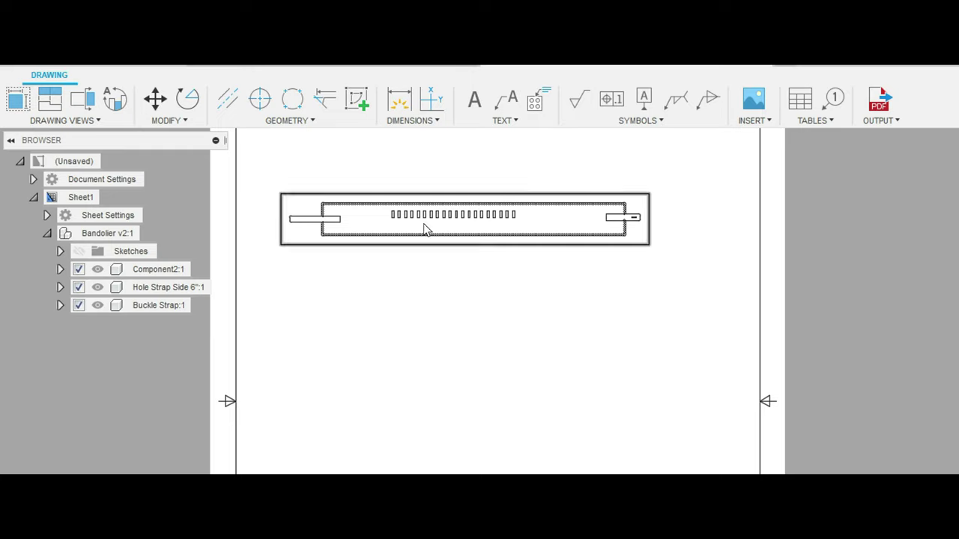
{"action": "scroll", "coordinate": [448, 234], "scroll_direction": "up", "scroll_amount": 4}
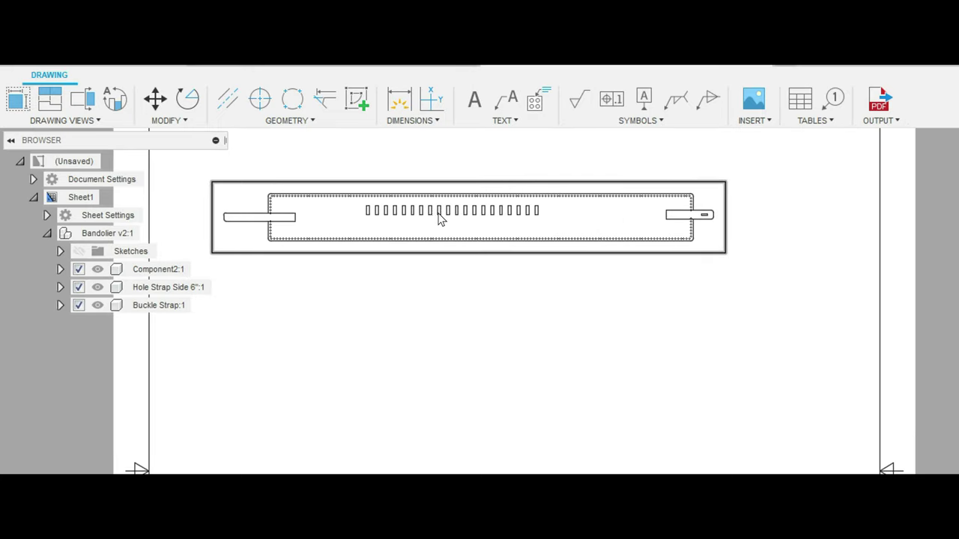
{"action": "scroll", "coordinate": [260, 217], "scroll_direction": "up", "scroll_amount": 1}
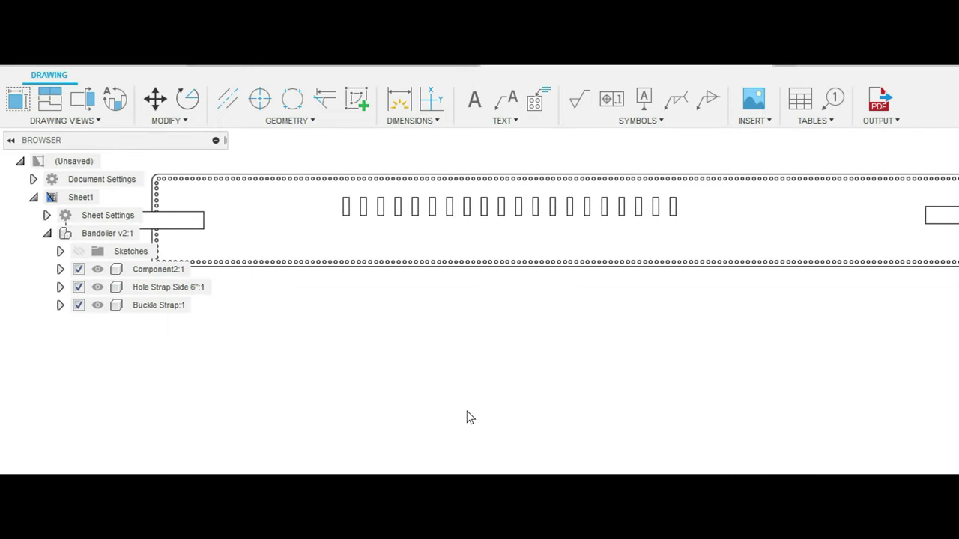
{"action": "scroll", "coordinate": [562, 317], "scroll_direction": "down", "scroll_amount": 4}
{"action": "scroll", "coordinate": [537, 386], "scroll_direction": "down", "scroll_amount": 3}
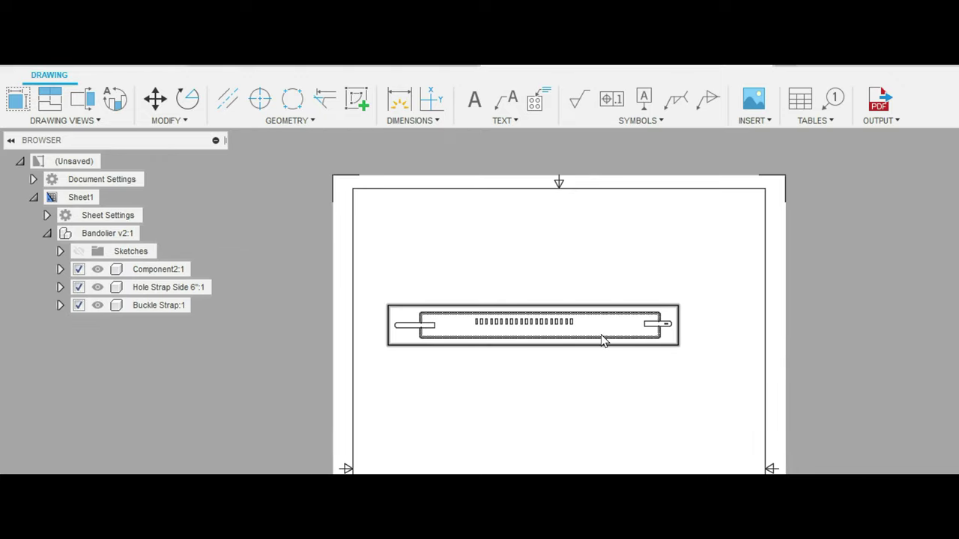
{"action": "scroll", "coordinate": [417, 337], "scroll_direction": "up", "scroll_amount": 3}
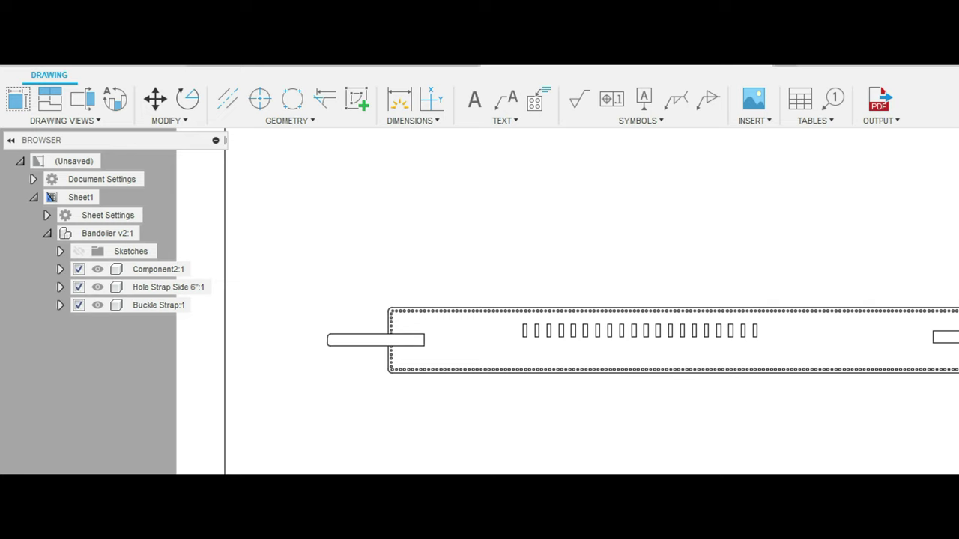
- Return to the bandolier's 3D design and inspect the row of slots on the main panel
{"action": "key", "text": "ctrl+Tab"}
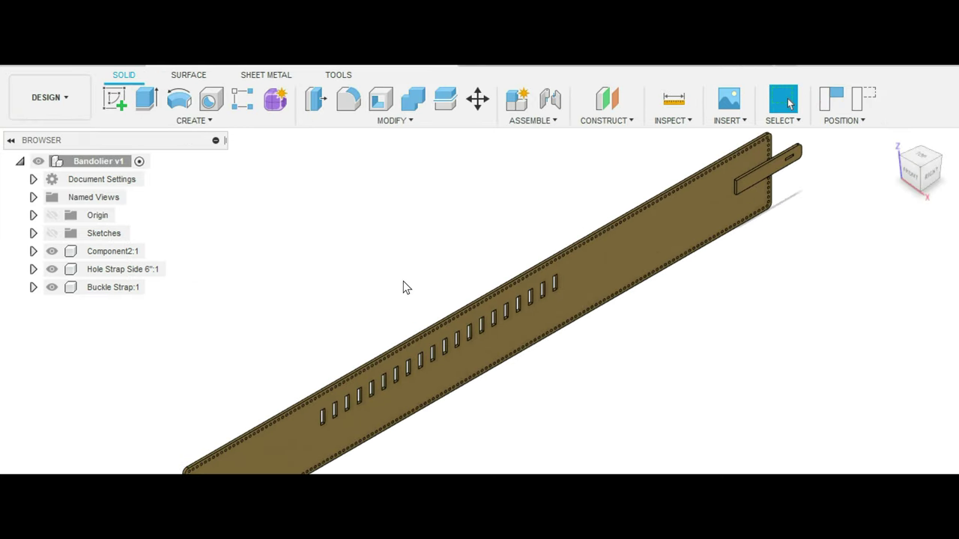
{"action": "scroll", "coordinate": [391, 276], "scroll_direction": "down", "scroll_amount": 3}
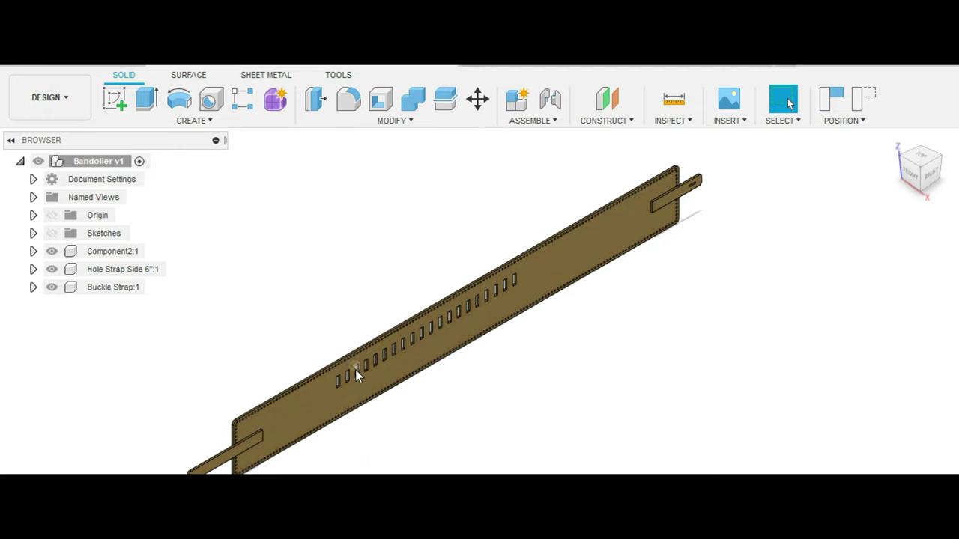
{"action": "scroll", "coordinate": [357, 375], "scroll_direction": "up", "scroll_amount": 5}
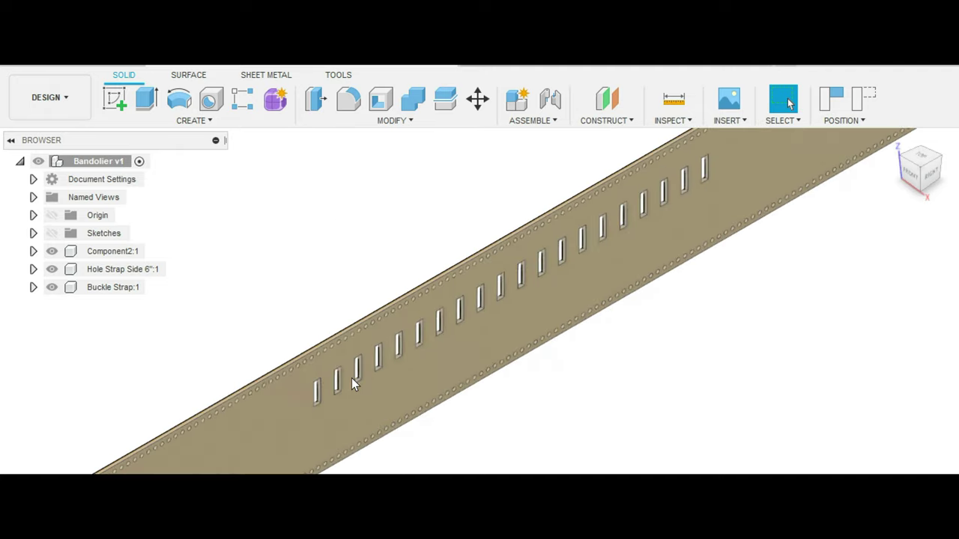
{"action": "scroll", "coordinate": [351, 378], "scroll_direction": "down", "scroll_amount": 3}
{"action": "scroll", "coordinate": [450, 442], "scroll_direction": "up", "scroll_amount": 5}
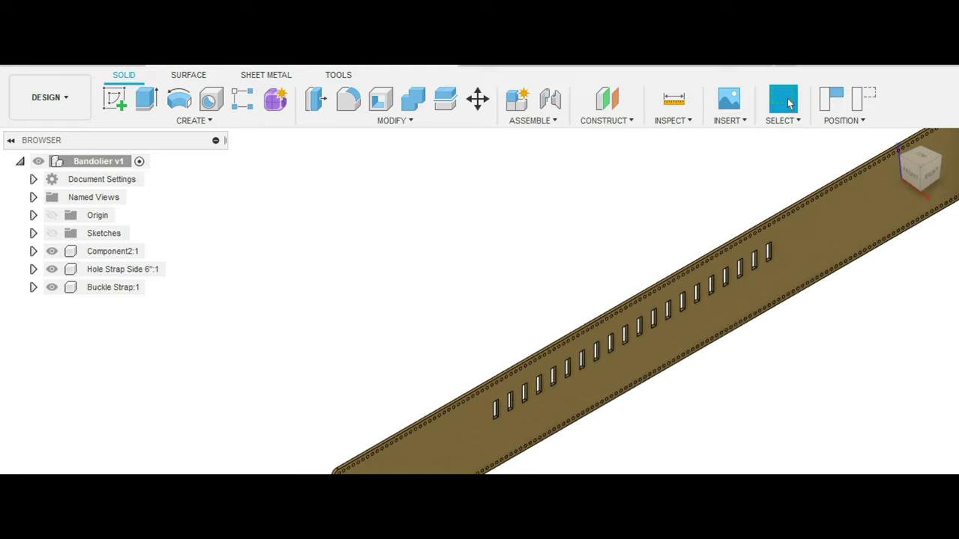
{"action": "left_click", "coordinate": [788, 104]}
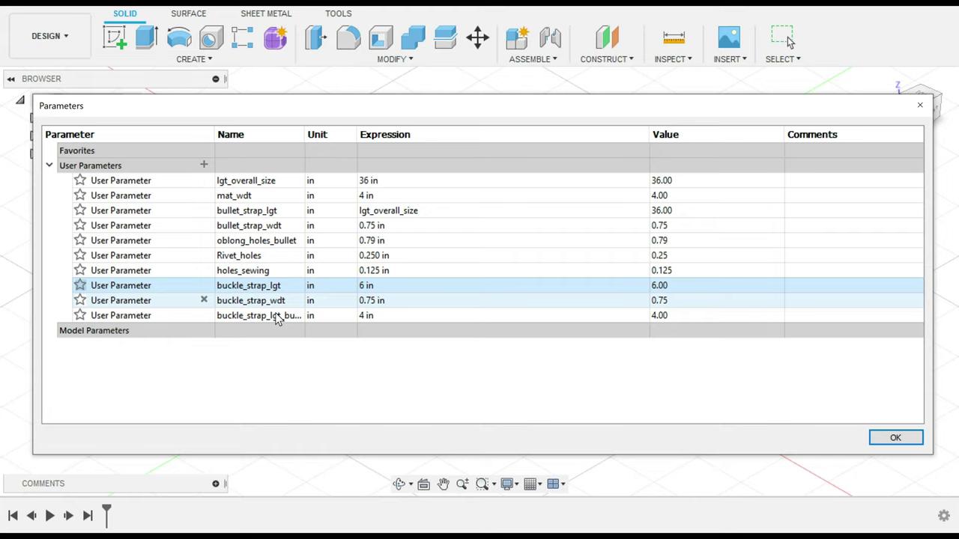
{"action": "left_click", "coordinate": [892, 438]}
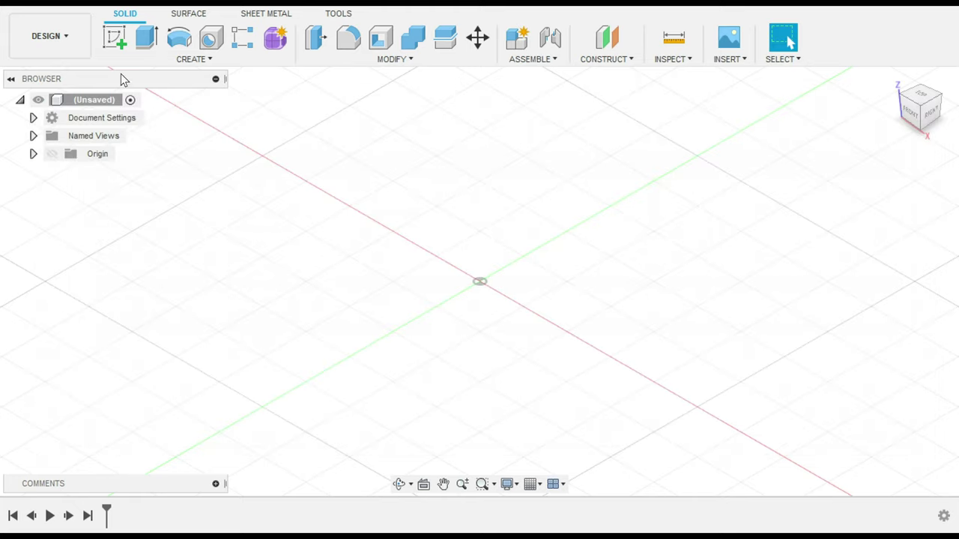
{"action": "left_click", "coordinate": [162, 57]}
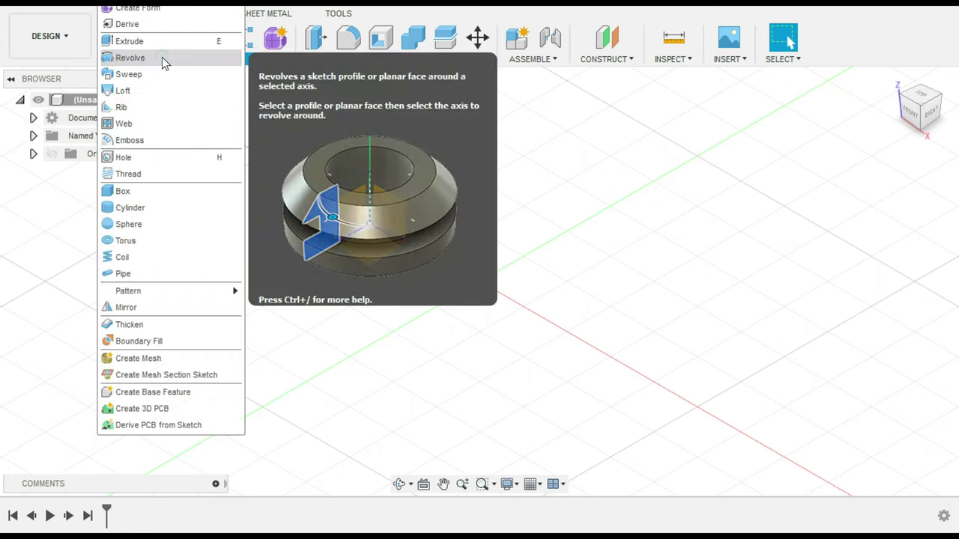
{"action": "left_click", "coordinate": [723, 343]}
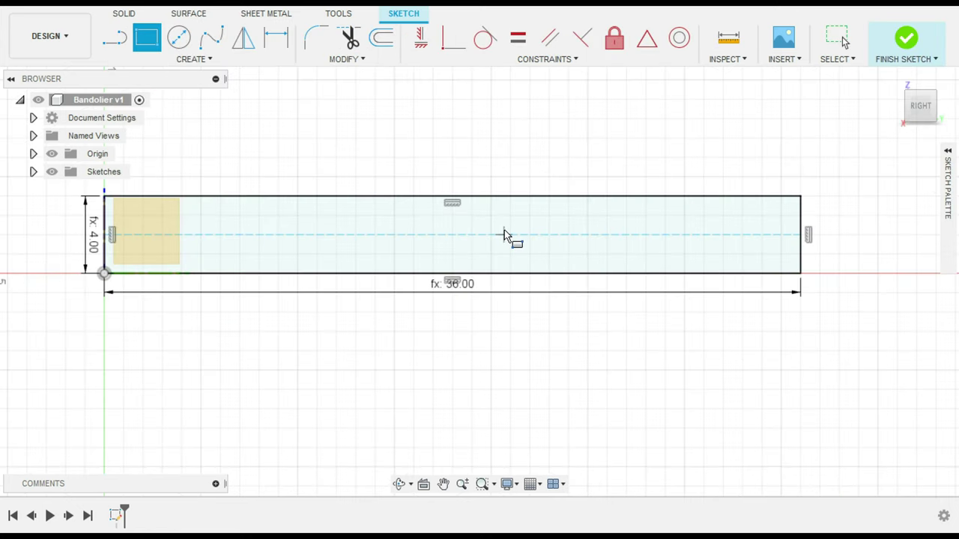